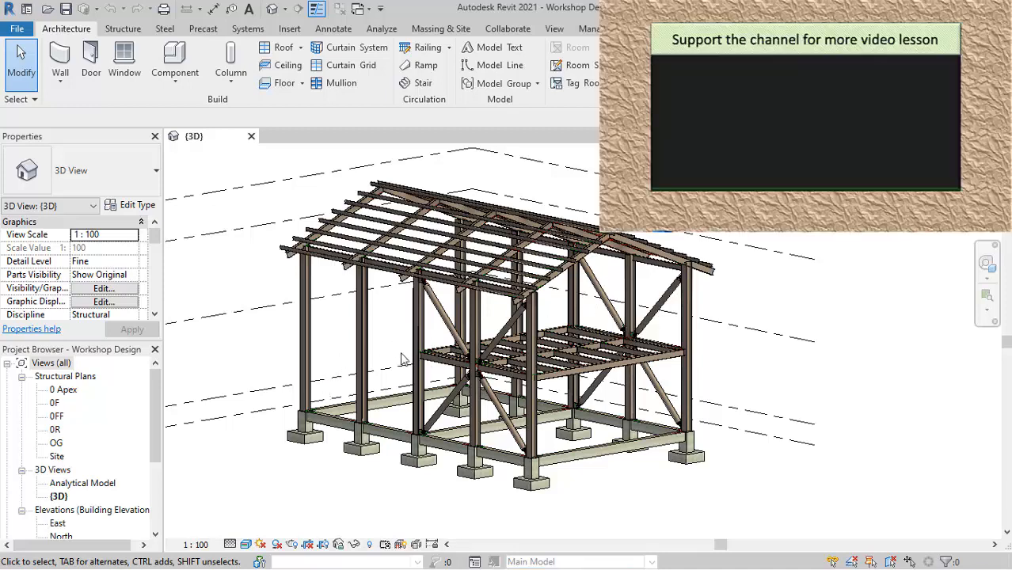
scroll(395, 333, up, 2)
scroll(515, 470, down, 1)
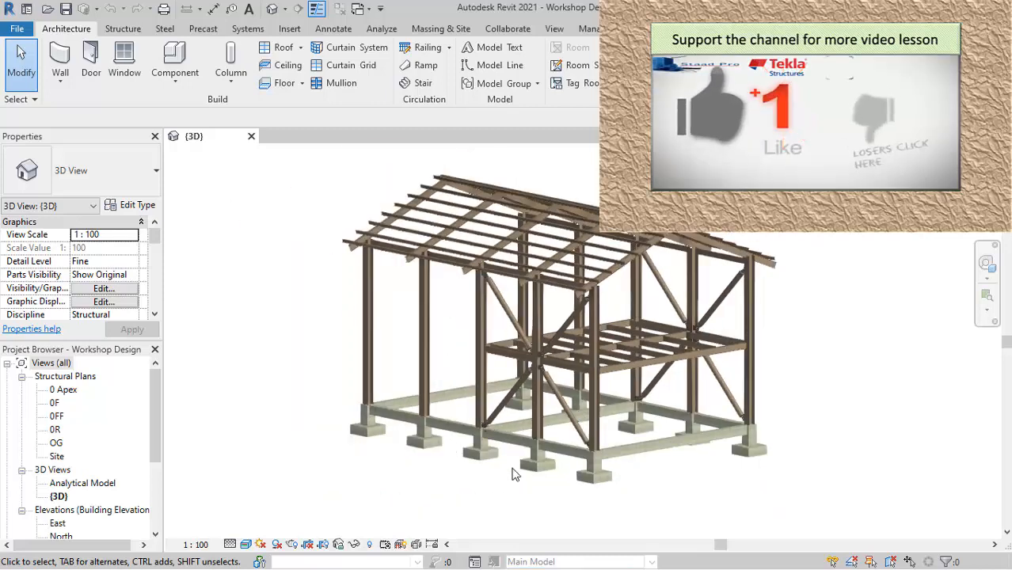
scroll(454, 479, down, 3)
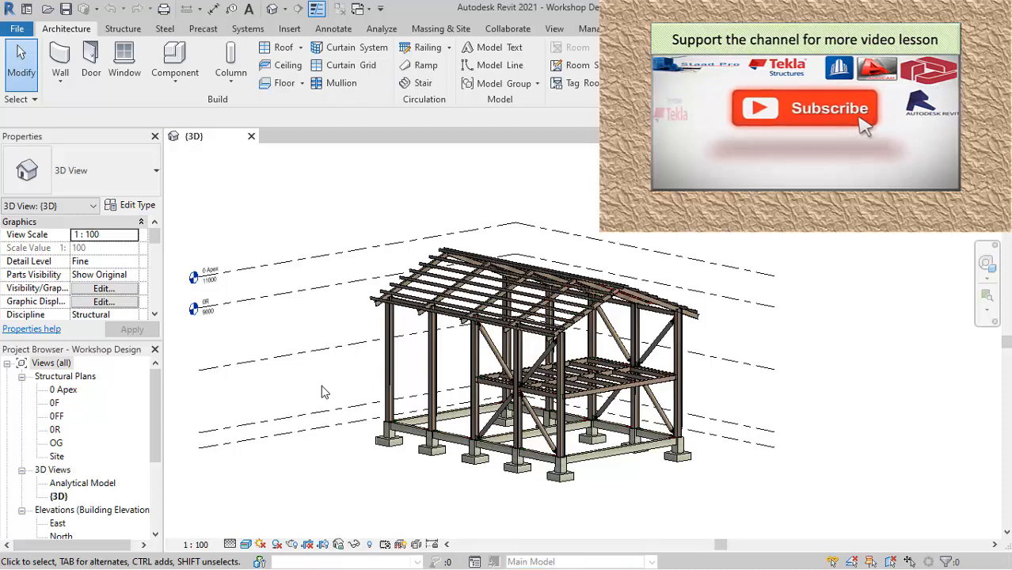
scroll(438, 483, up, 1)
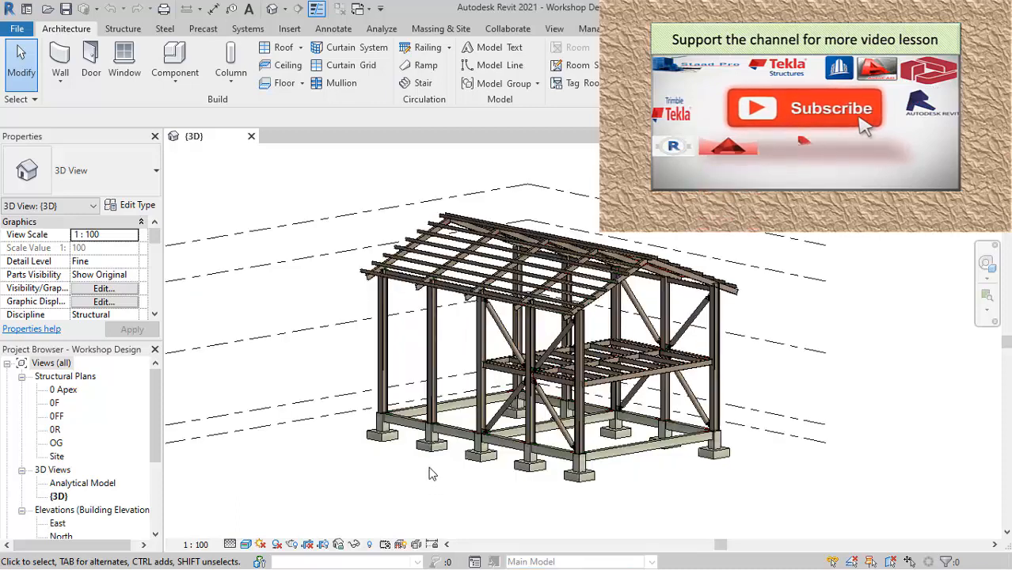
scroll(344, 373, up, 1)
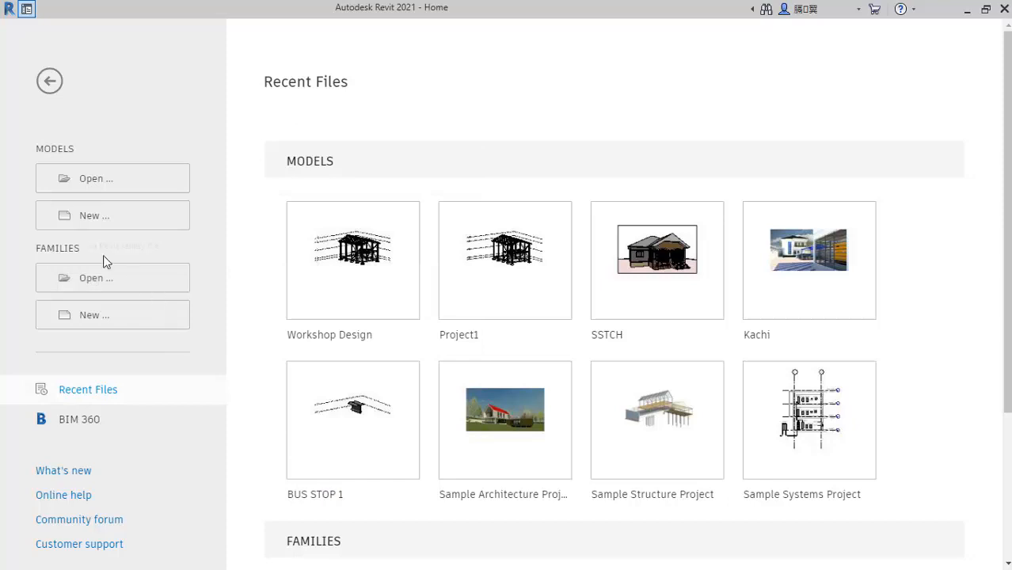
- Create a new project from the Metric-Structural Template
click(92, 218)
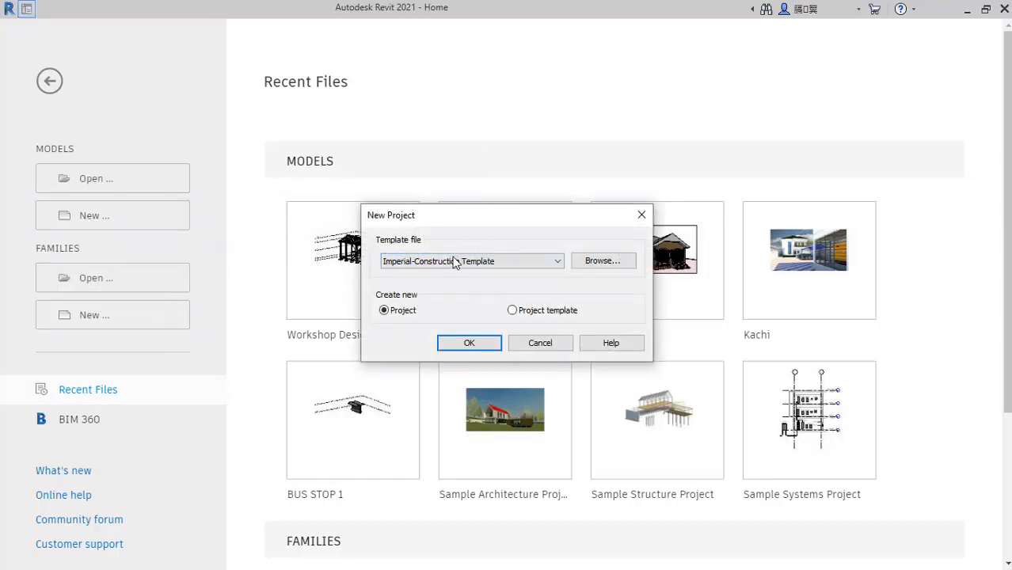
click(557, 262)
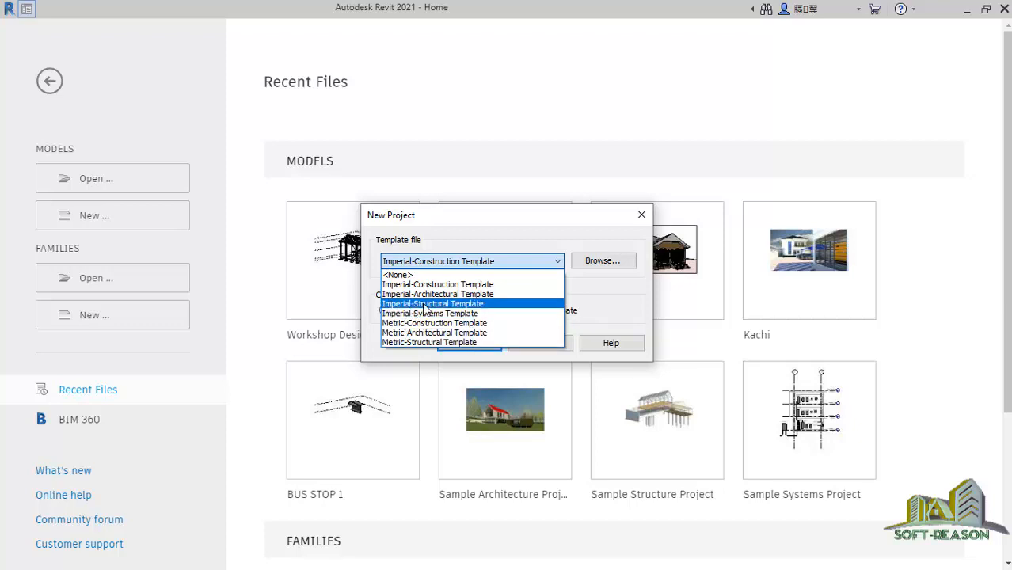
click(411, 343)
click(477, 342)
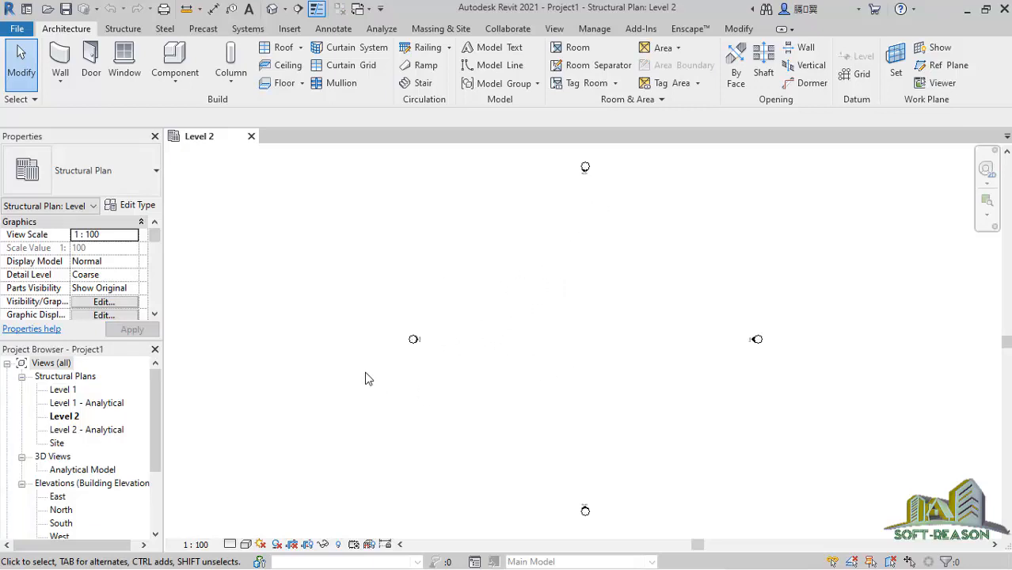
scroll(312, 246, down, 2)
scroll(448, 282, up, 1)
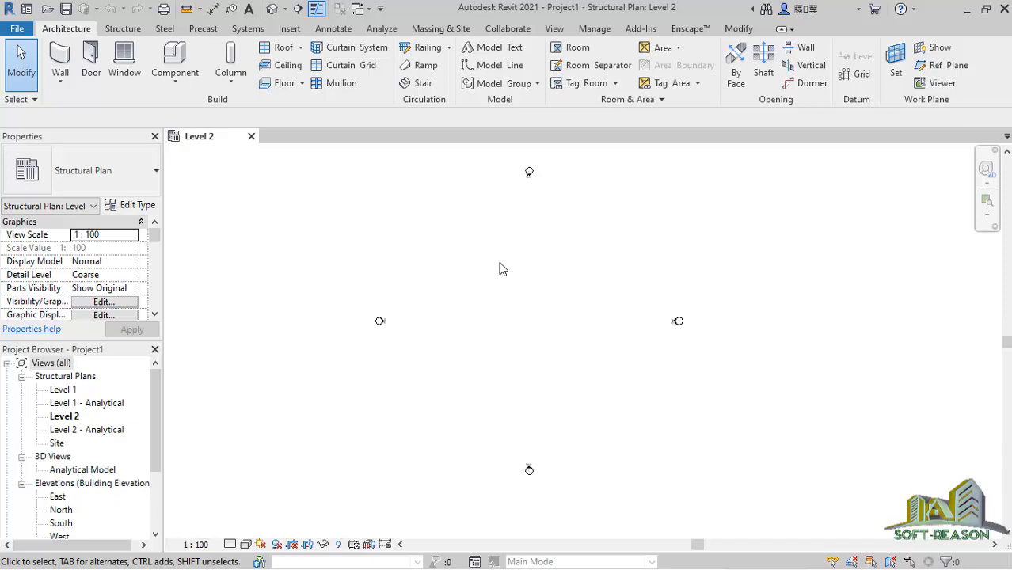
scroll(544, 250, up, 1)
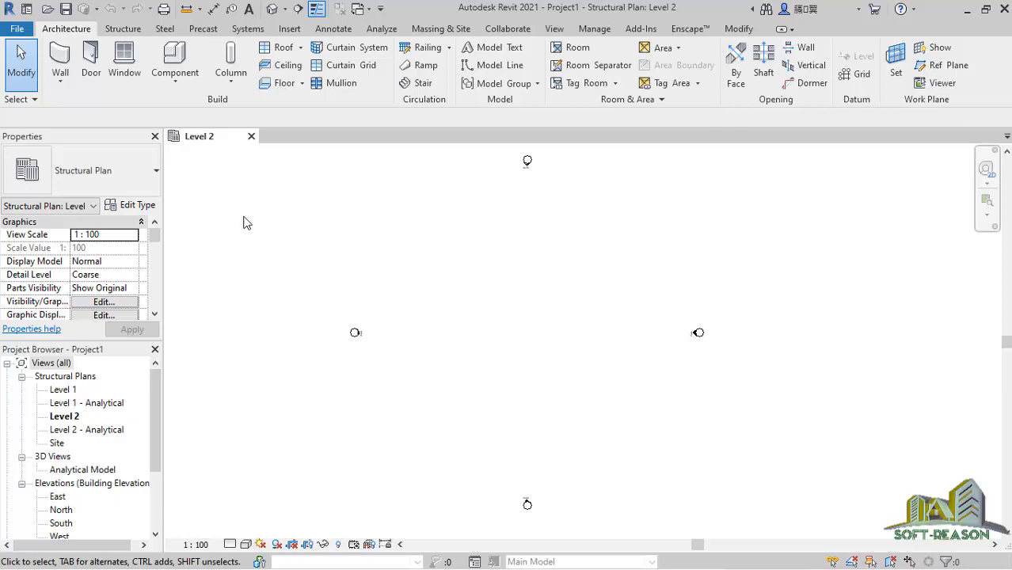
click(63, 89)
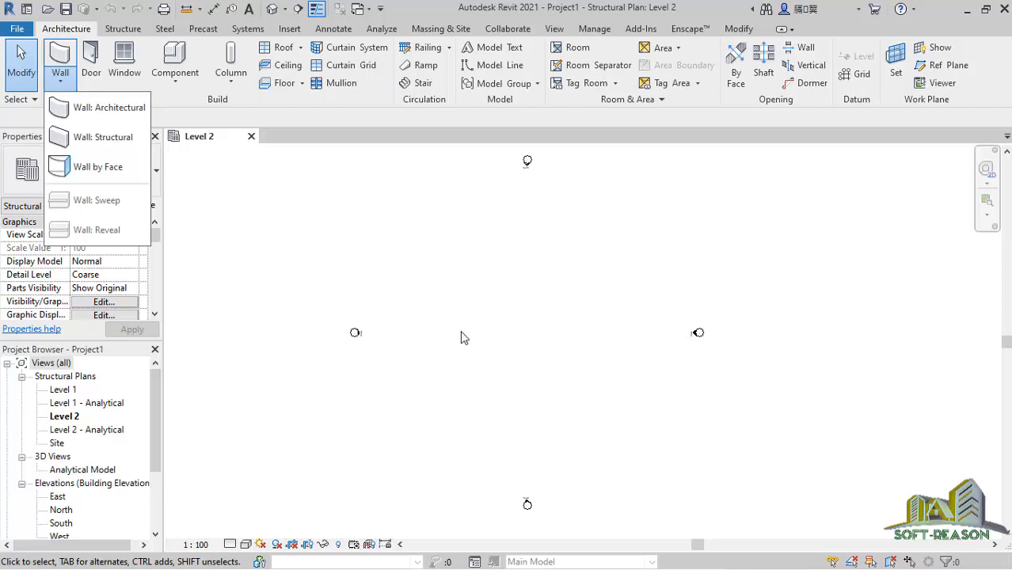
click(317, 262)
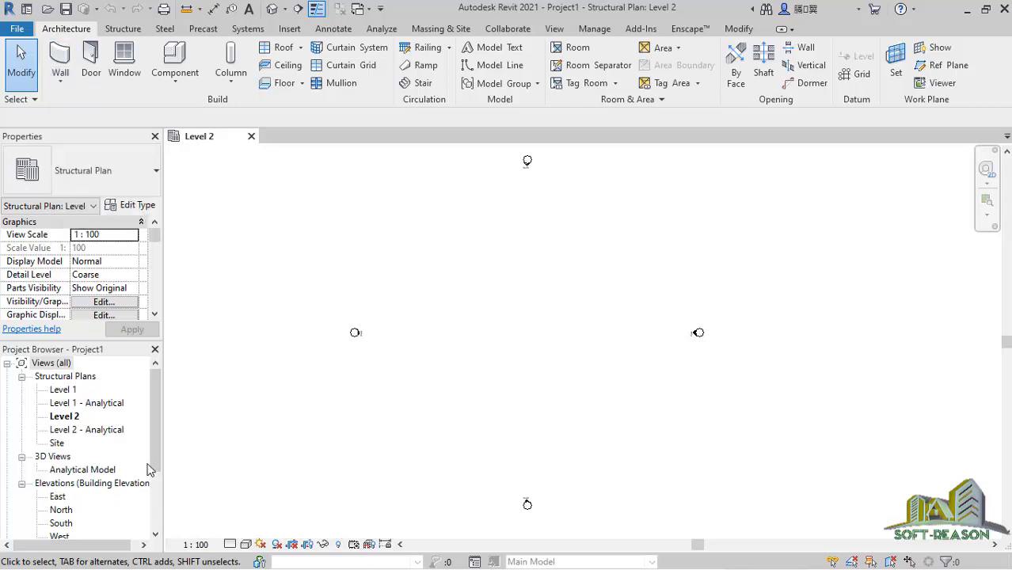
- Delete the Level 1 - Analytical and Level 2 - Analytical structural plan views from the project
click(77, 404)
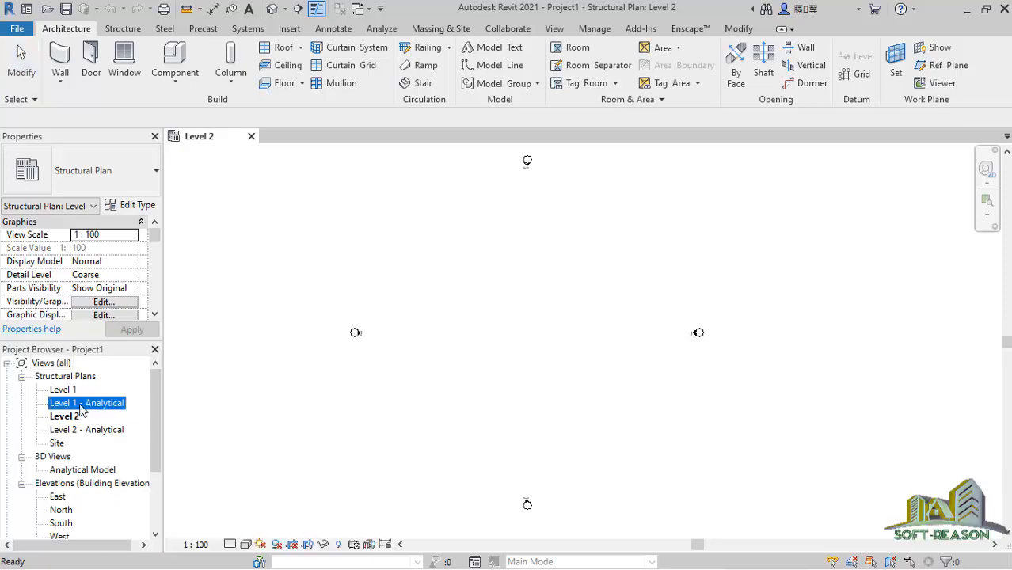
right_click(80, 409)
click(131, 249)
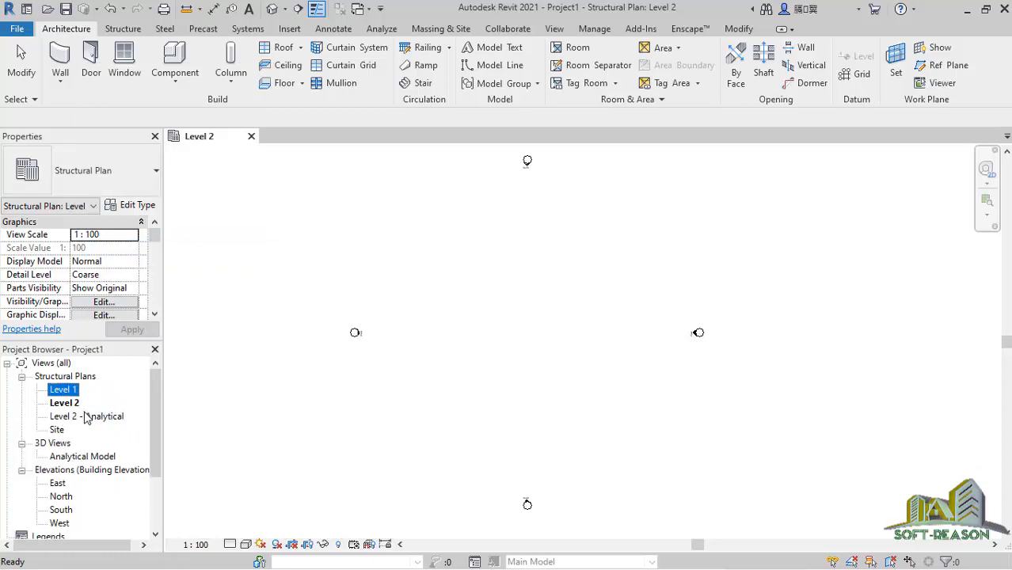
click(83, 417)
right_click(83, 417)
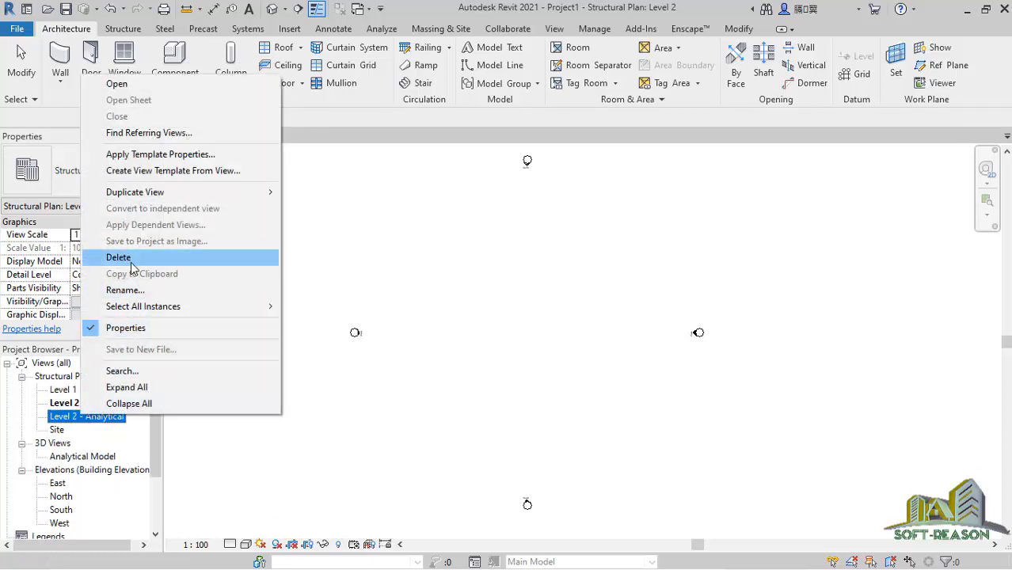
click(120, 257)
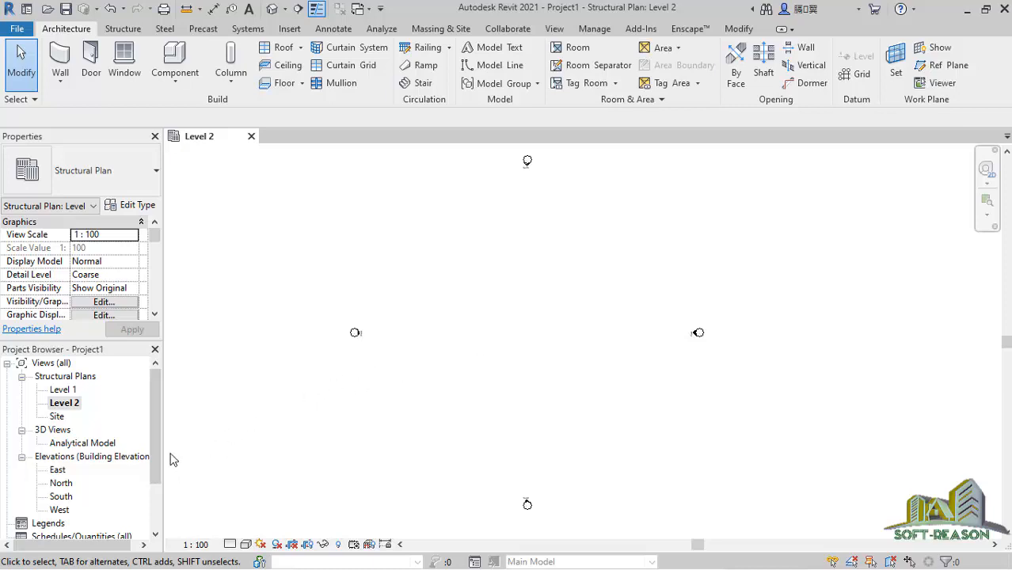
- Open the South building elevation view and bring both level lines into view
double_click(61, 497)
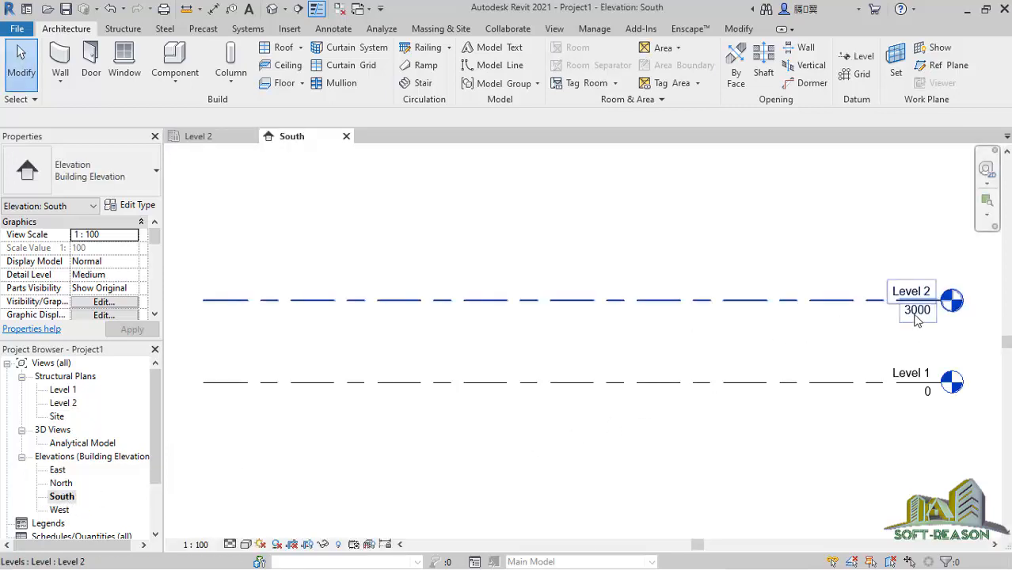
scroll(748, 409, down, 2)
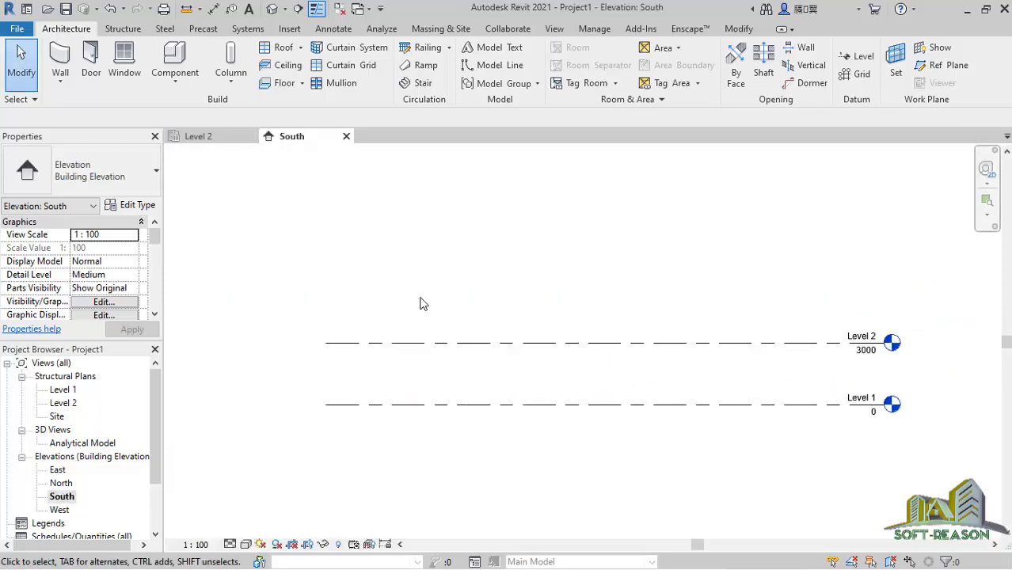
scroll(420, 299, down, 2)
scroll(622, 331, up, 3)
scroll(578, 319, down, 1)
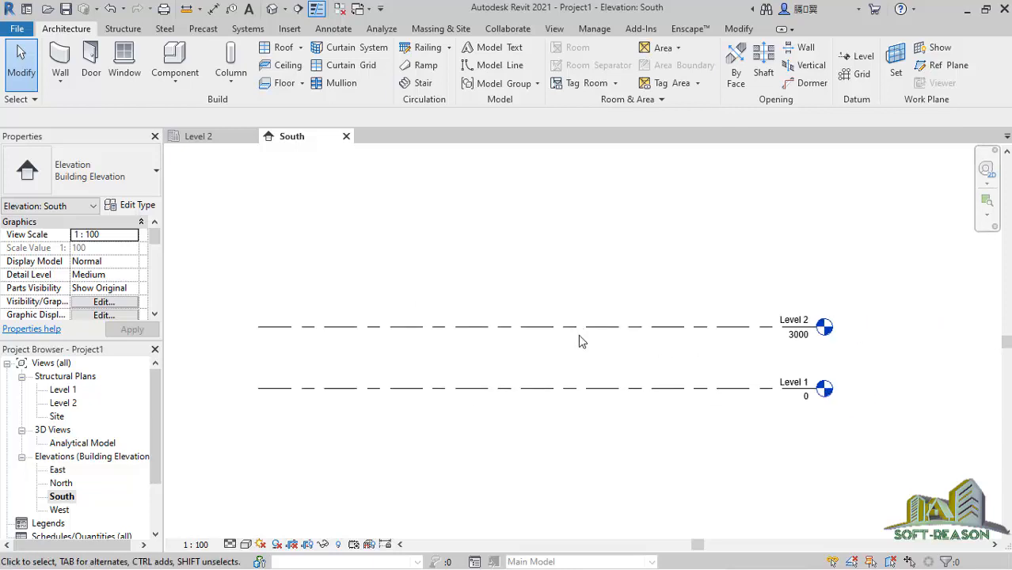
scroll(634, 351, up, 1)
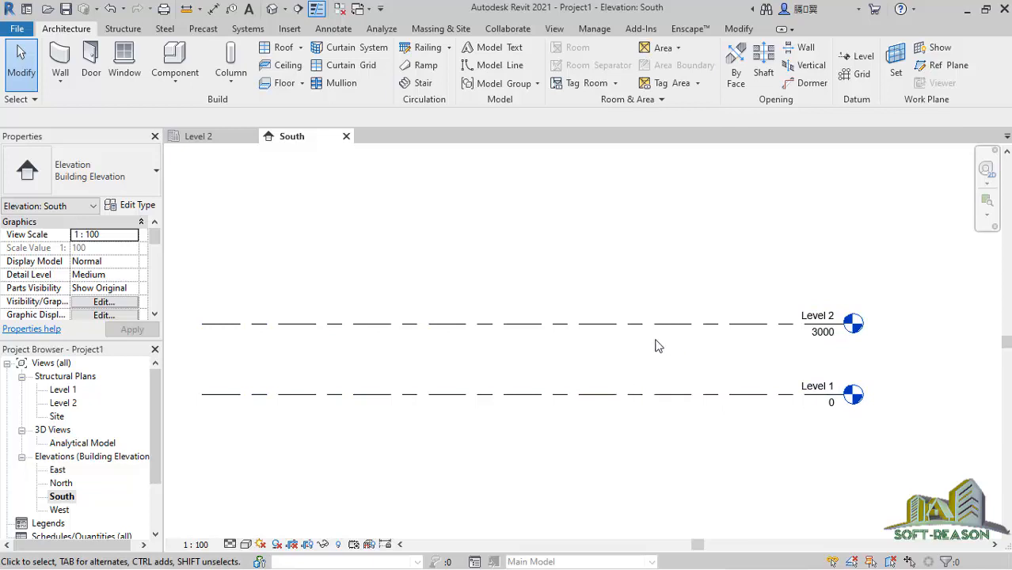
scroll(600, 356, up, 1)
scroll(600, 356, down, 1)
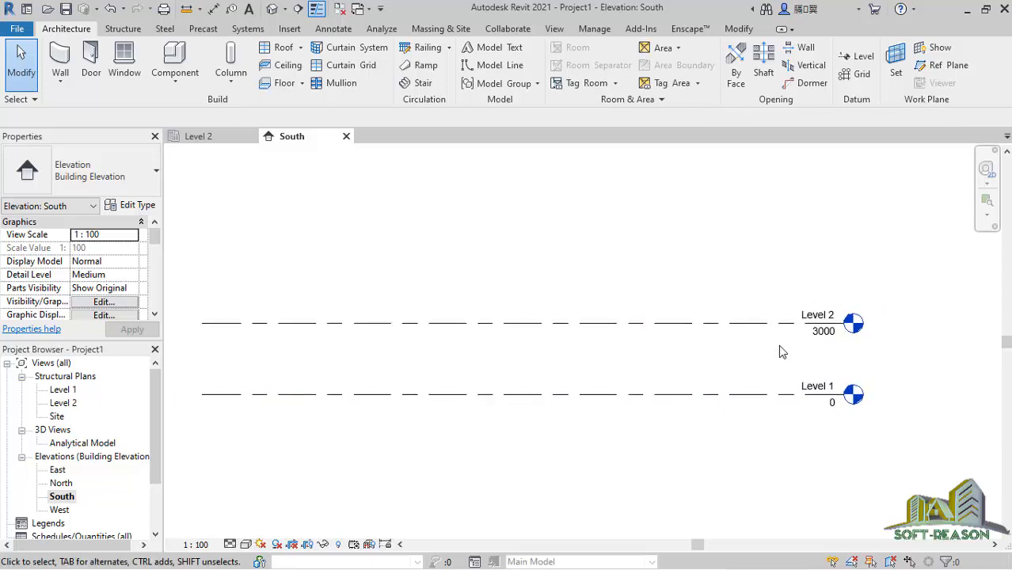
- Set the elevation of Level 2 to 5000 and deselect the level
click(824, 339)
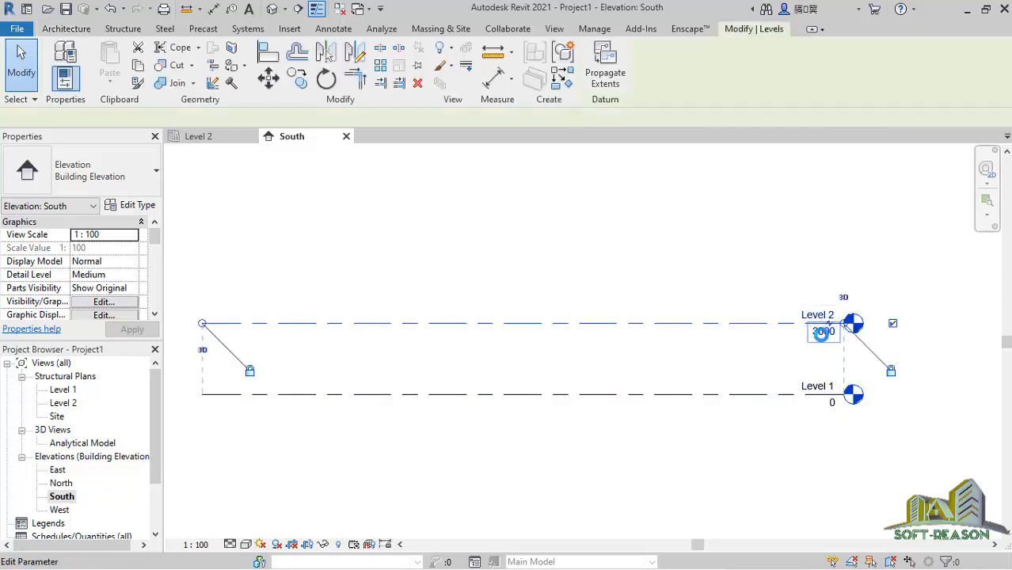
click(823, 335)
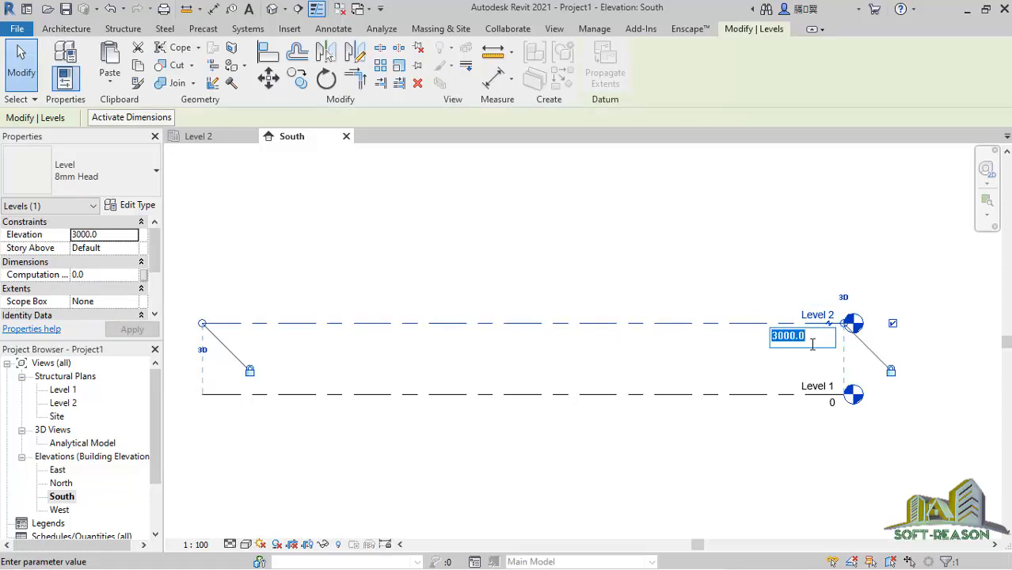
text(50)
key(Return)
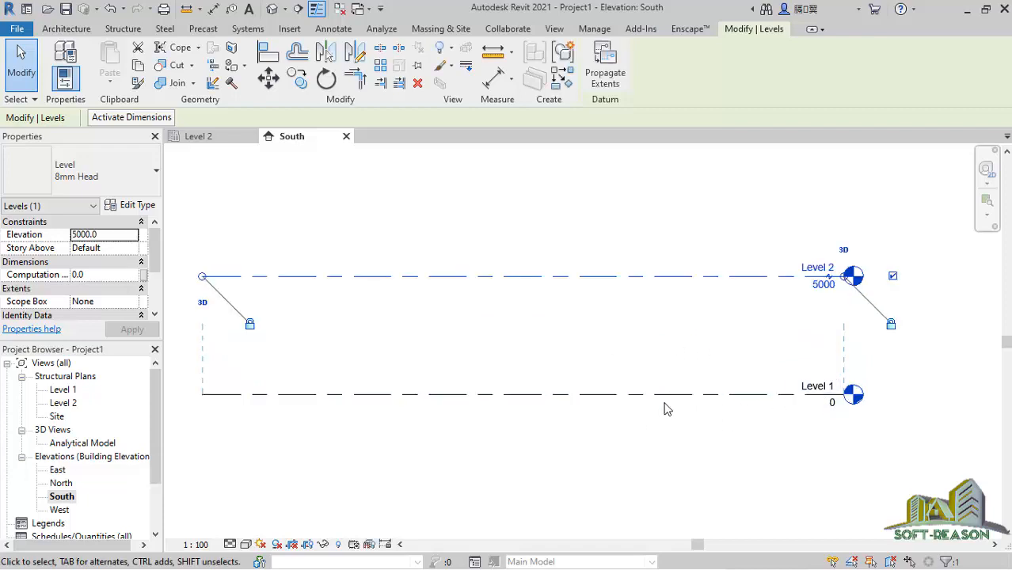
scroll(529, 410, down, 1)
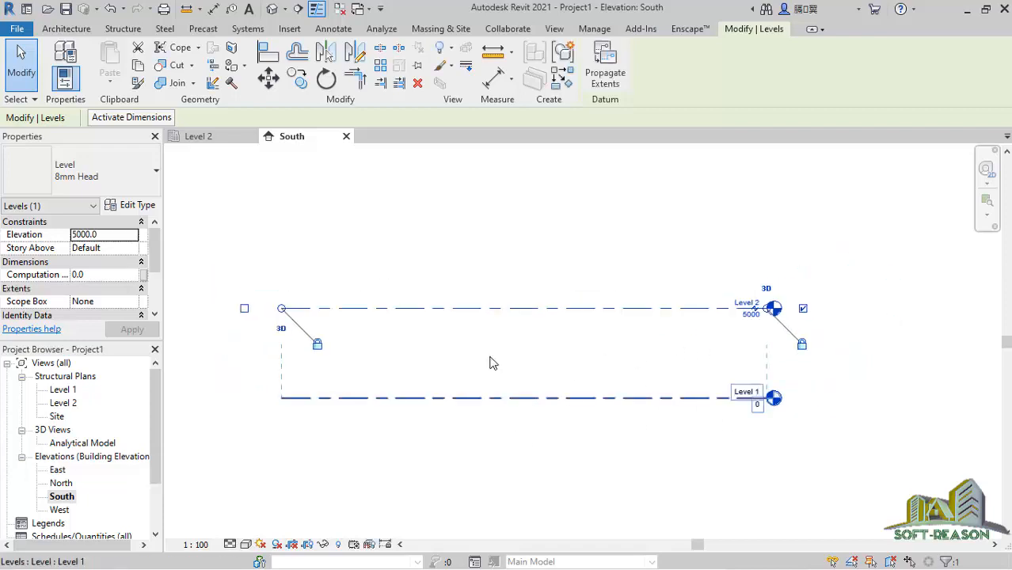
click(534, 267)
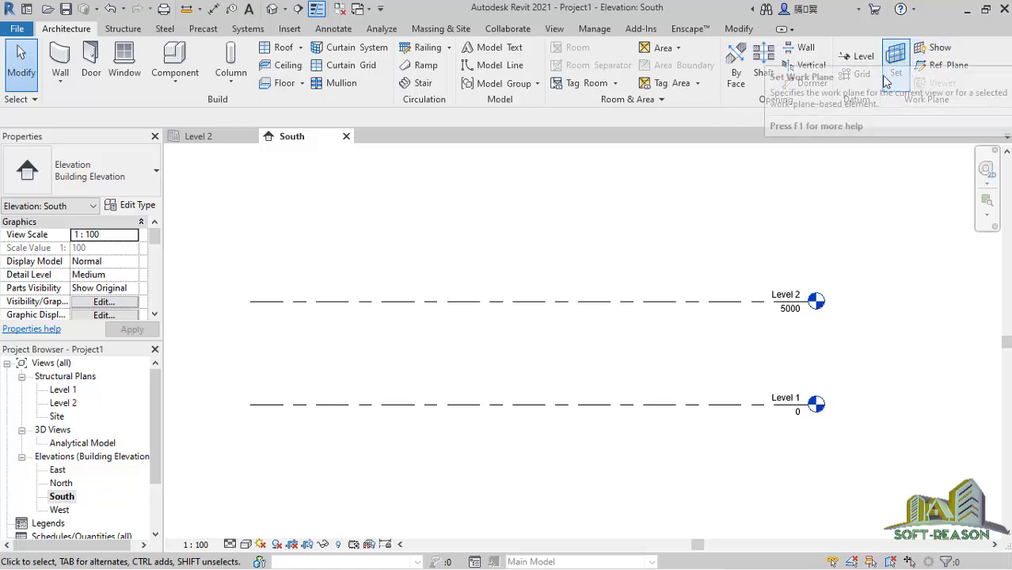
- Start the Level command and limit the plan view types it creates to Structural Plan only
click(852, 66)
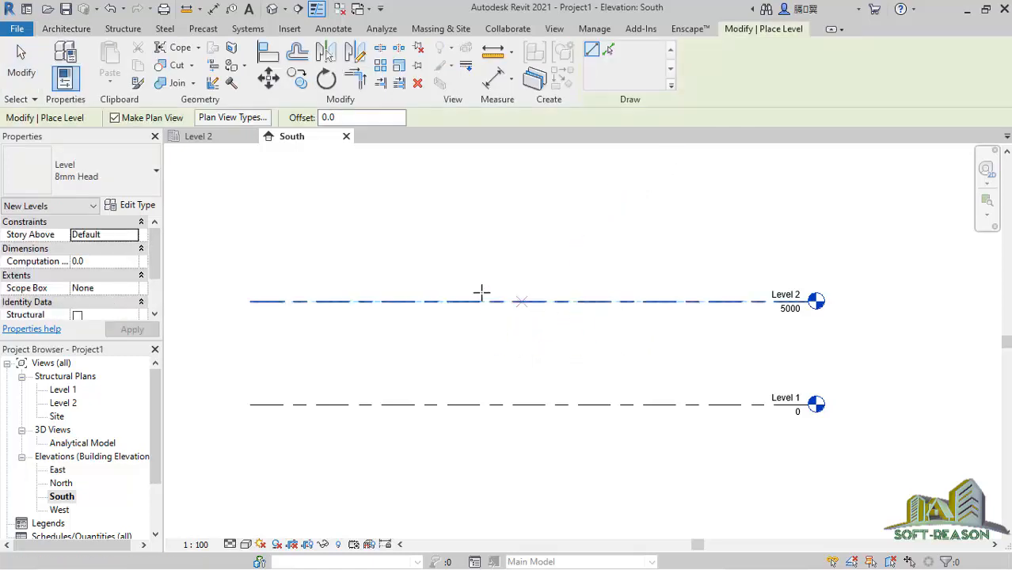
scroll(511, 430, down, 2)
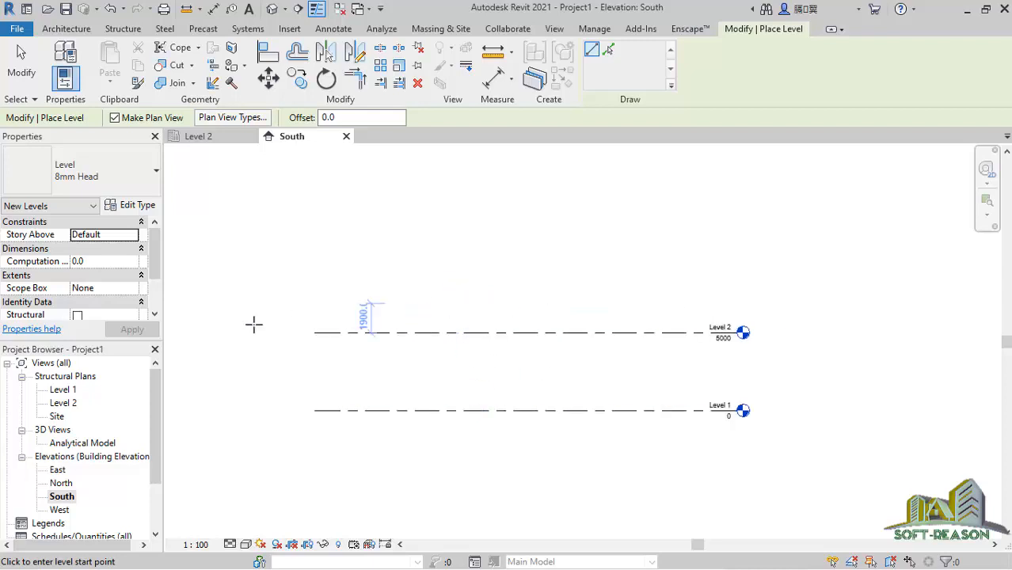
click(219, 121)
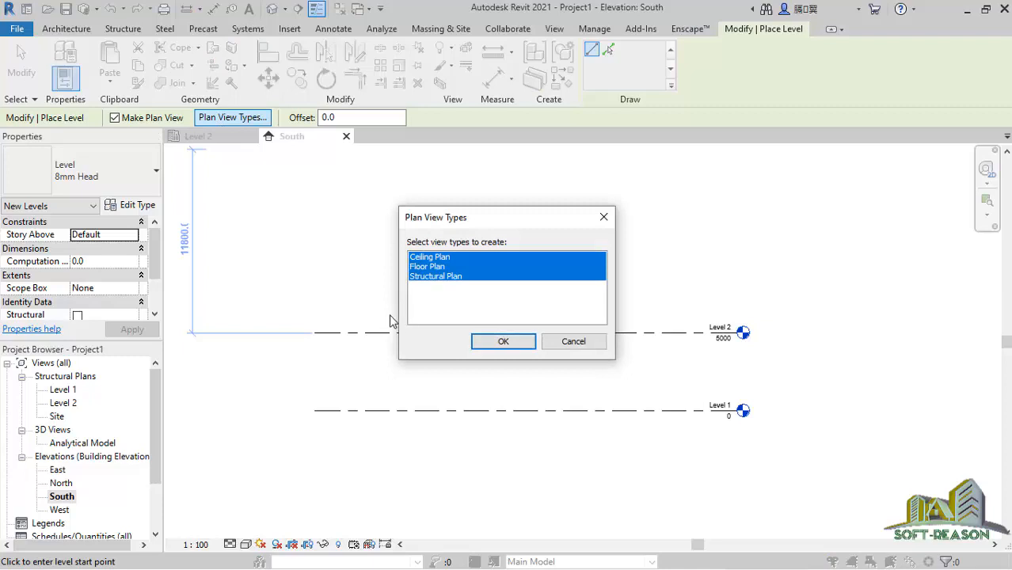
click(449, 279)
click(441, 278)
click(433, 268)
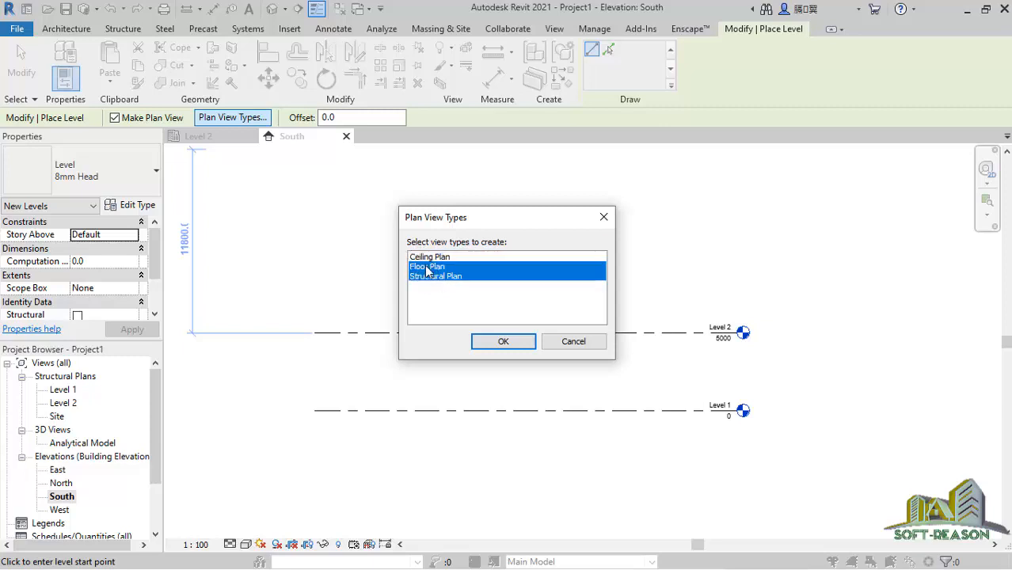
click(423, 277)
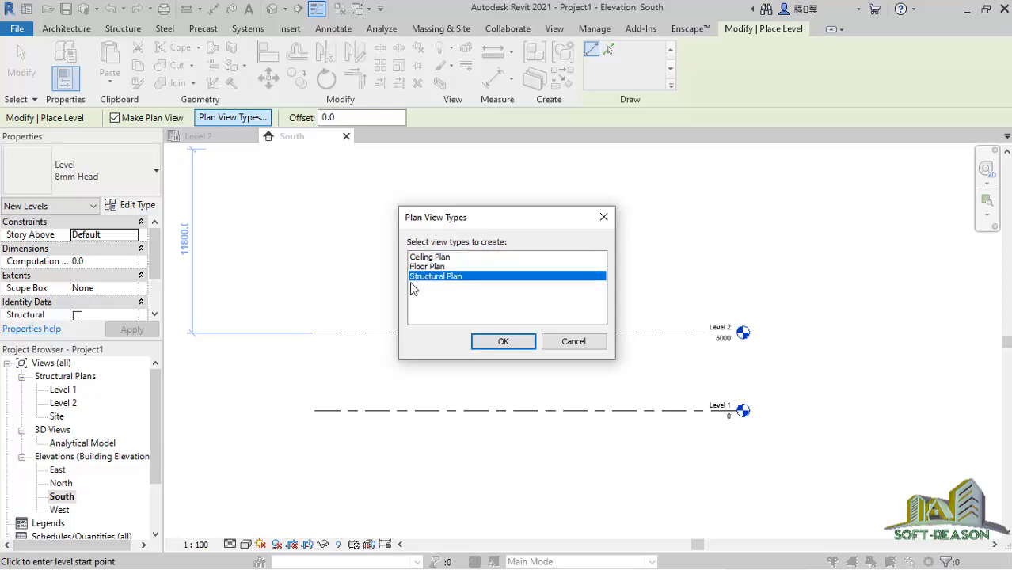
click(502, 341)
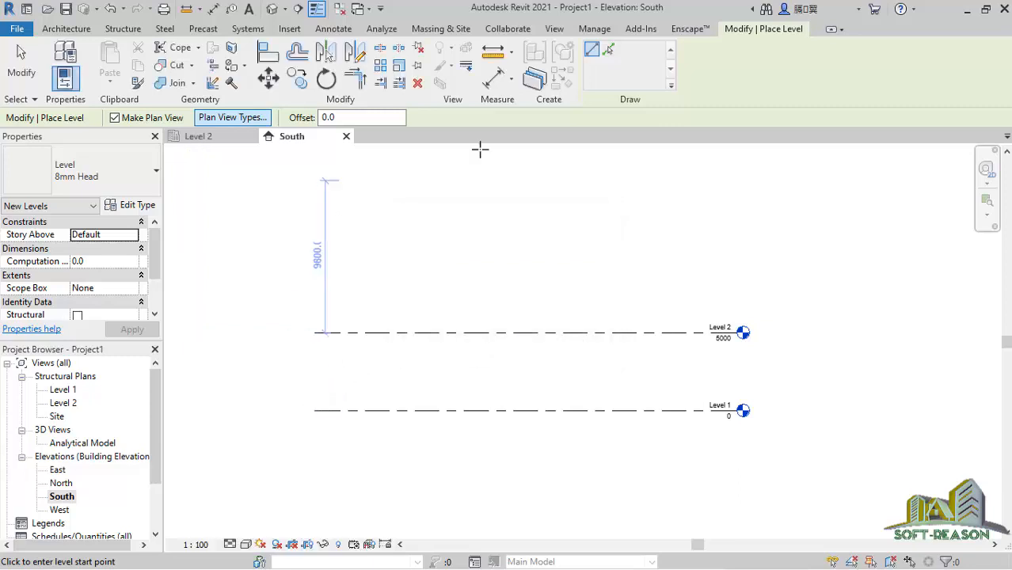
- Add a new level above Level 2 by picking its line with an offset of 4000
click(607, 50)
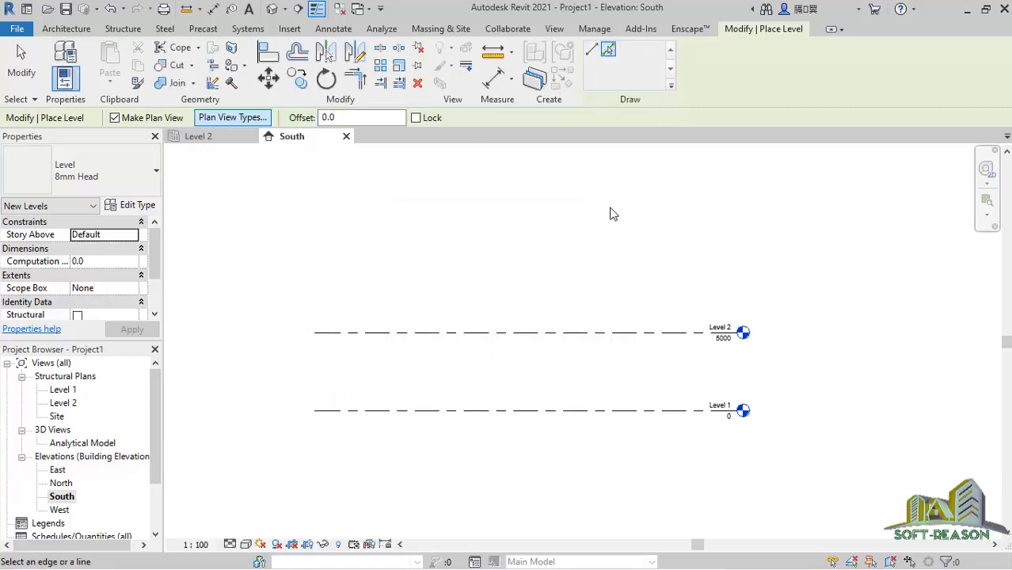
click(356, 117)
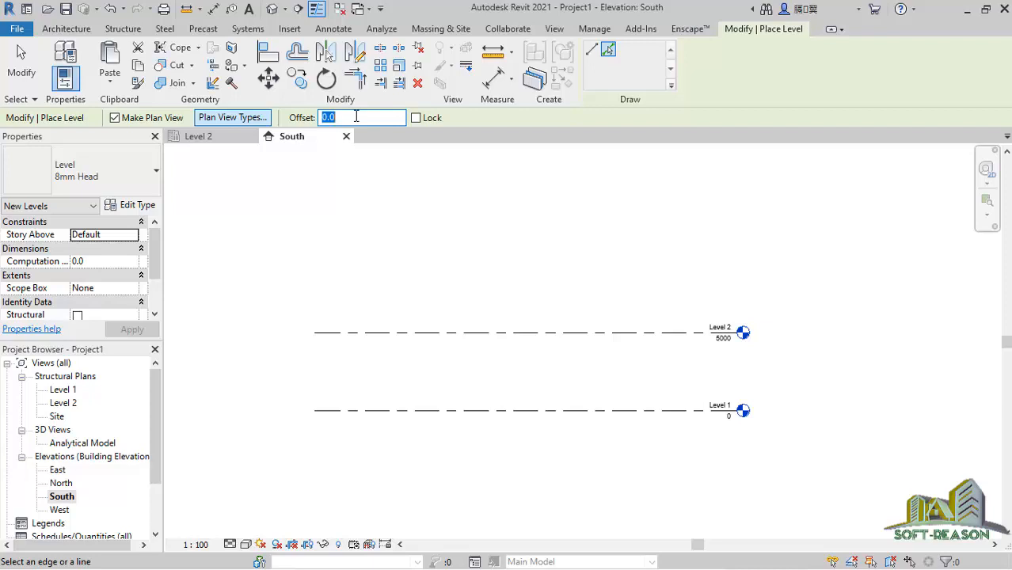
text(4000.0)
click(537, 334)
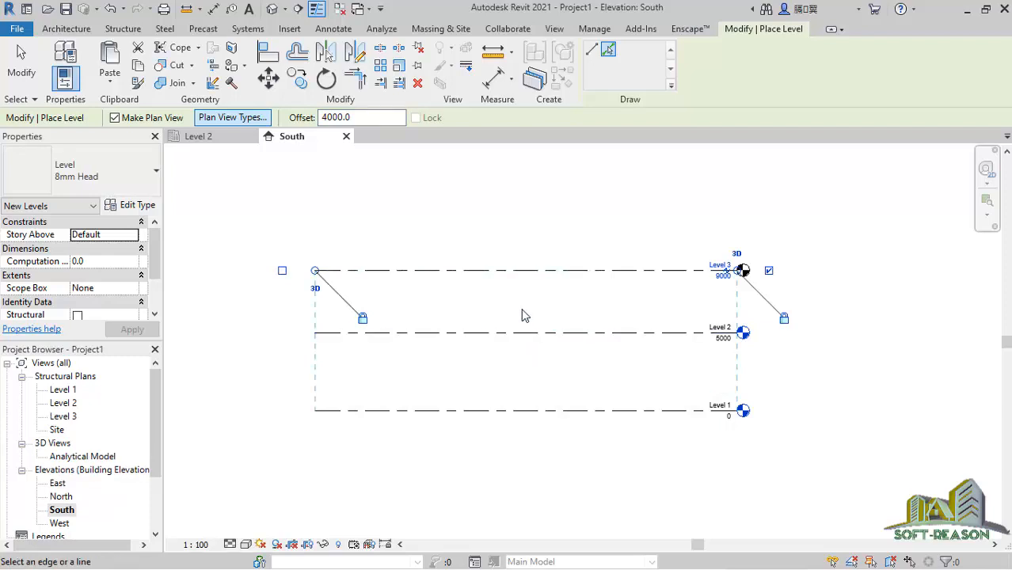
- Add a new level above Level 1 by picking its line with an offset of 1000
click(374, 119)
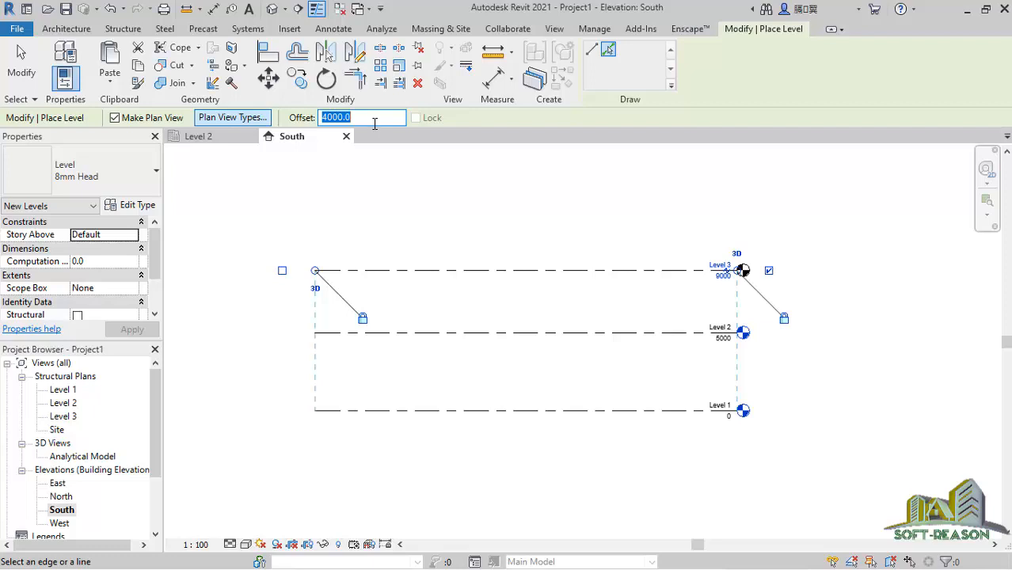
text(1000)
click(492, 410)
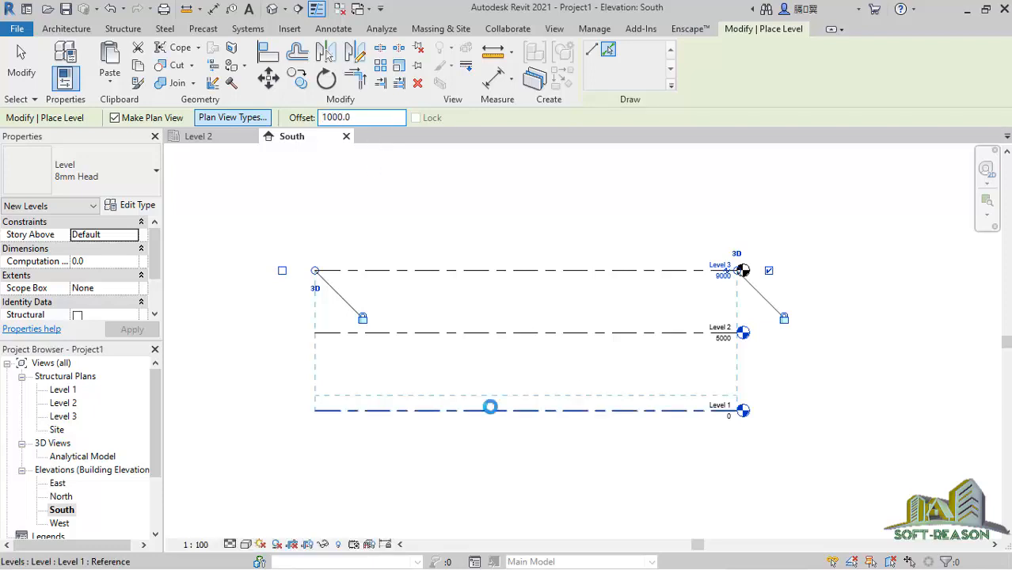
scroll(718, 400, up, 3)
scroll(718, 400, up, 1)
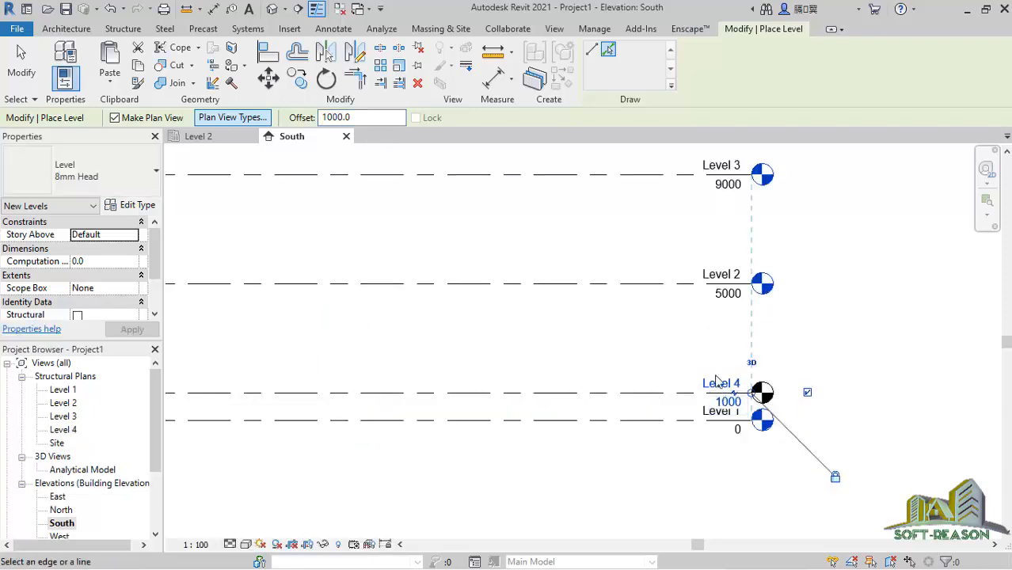
- Add a new level above Level 3 by picking its line with an offset of 2000, and end the Level command
scroll(737, 388, down, 3)
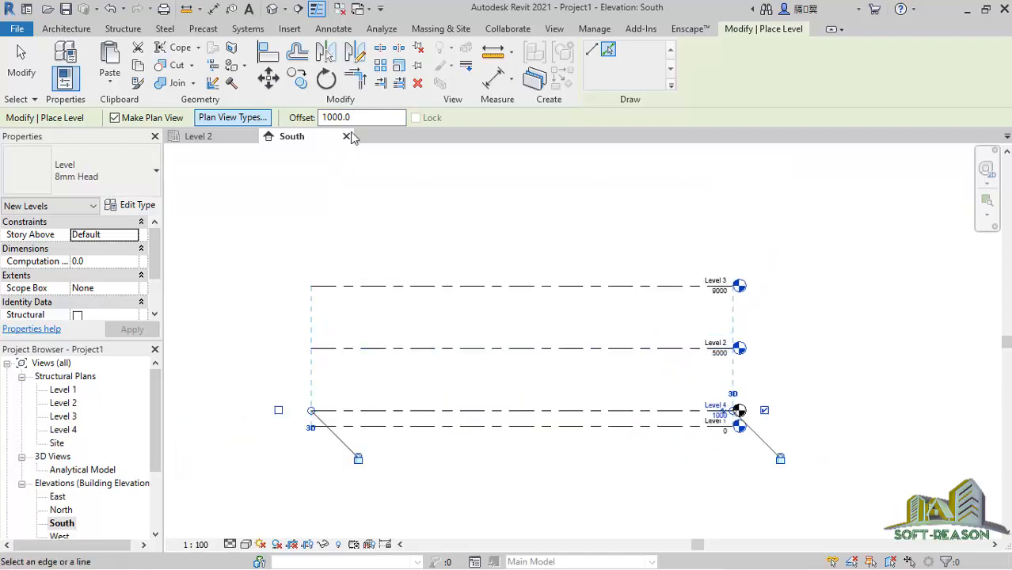
double_click(361, 113)
text(2)
click(466, 286)
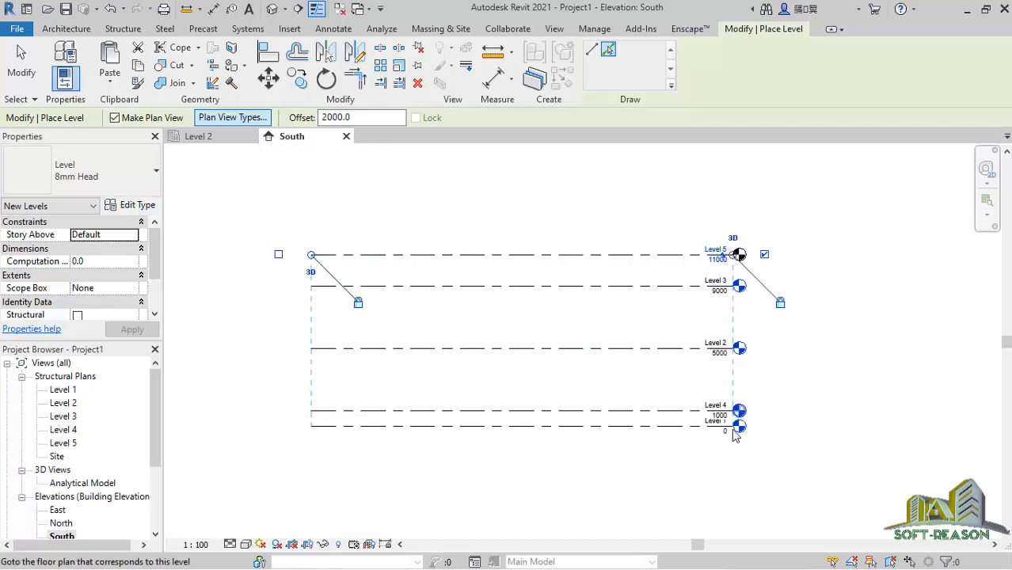
scroll(738, 419, up, 3)
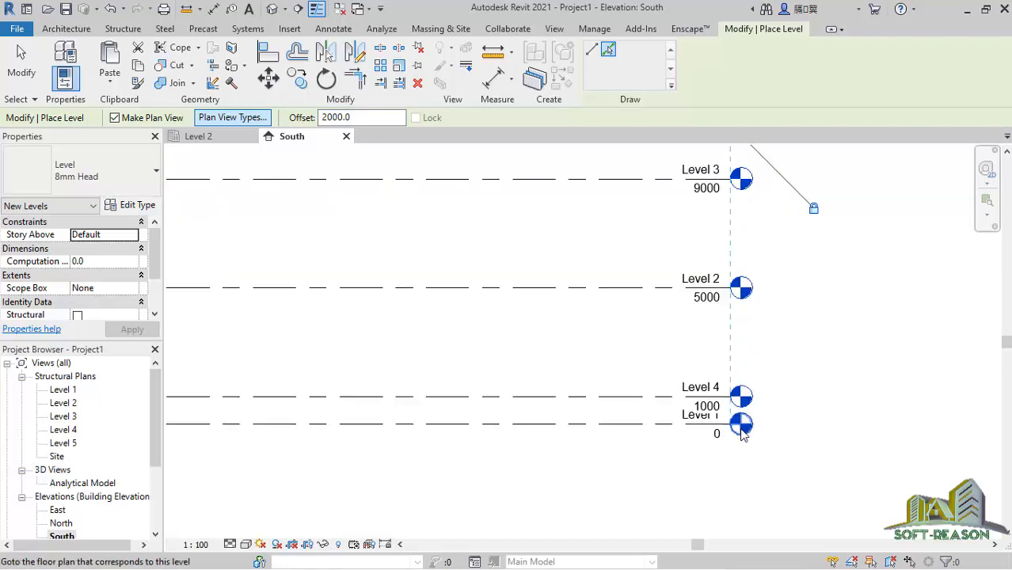
click(22, 63)
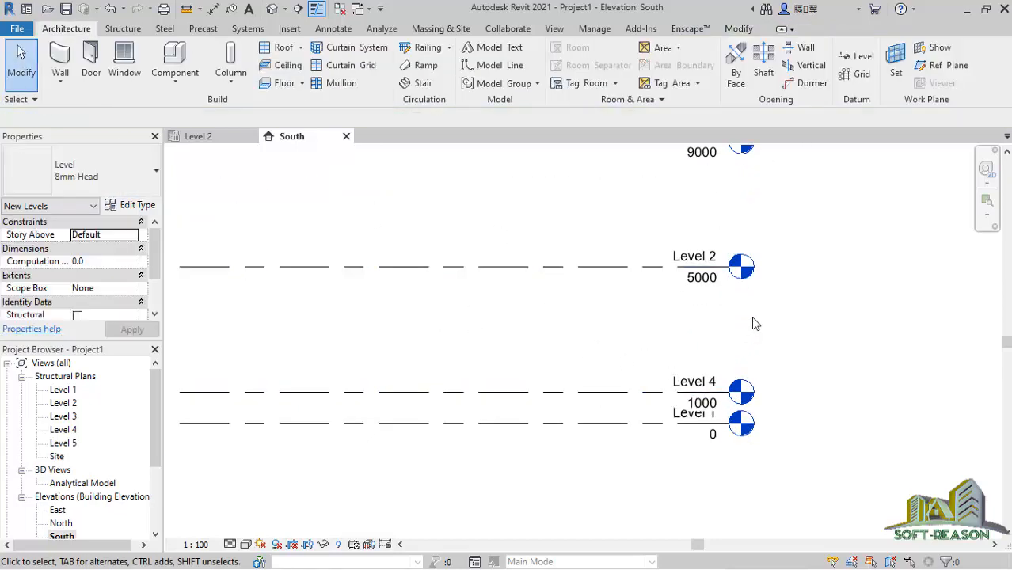
- Select Level 1 and add an elbow to its line so the level head is offset downward
scroll(713, 427, up, 3)
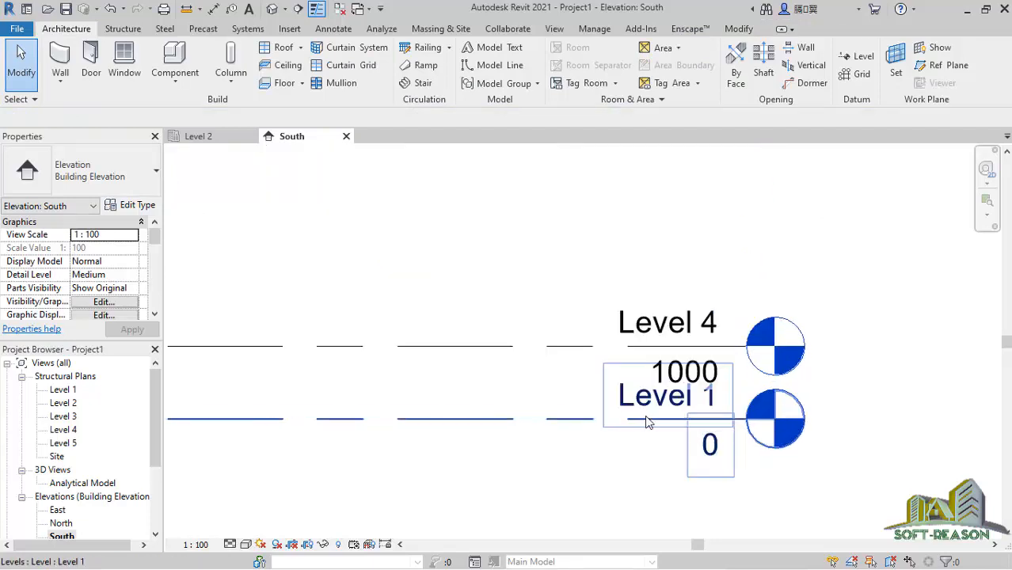
click(650, 413)
click(651, 408)
click(649, 406)
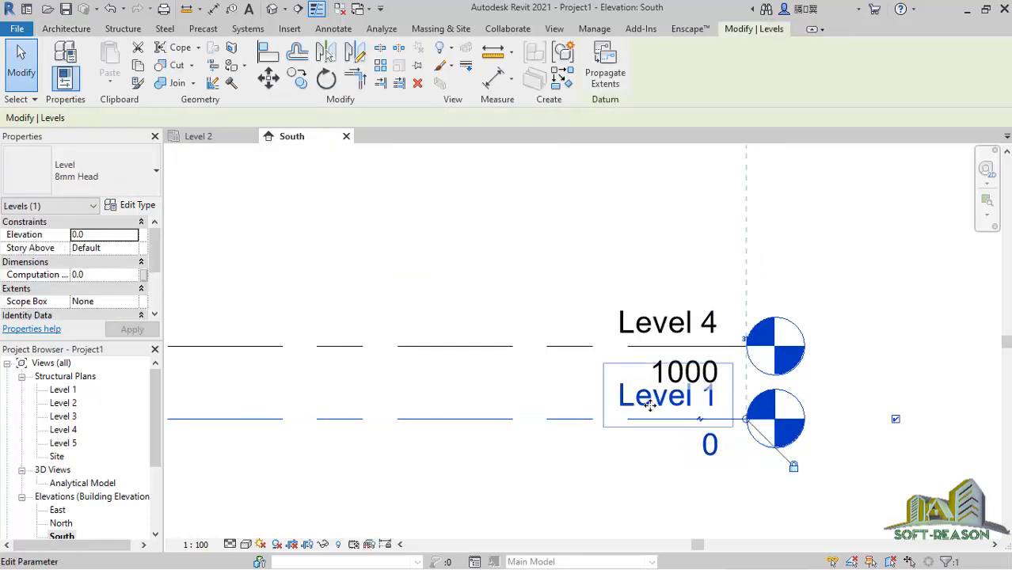
click(666, 405)
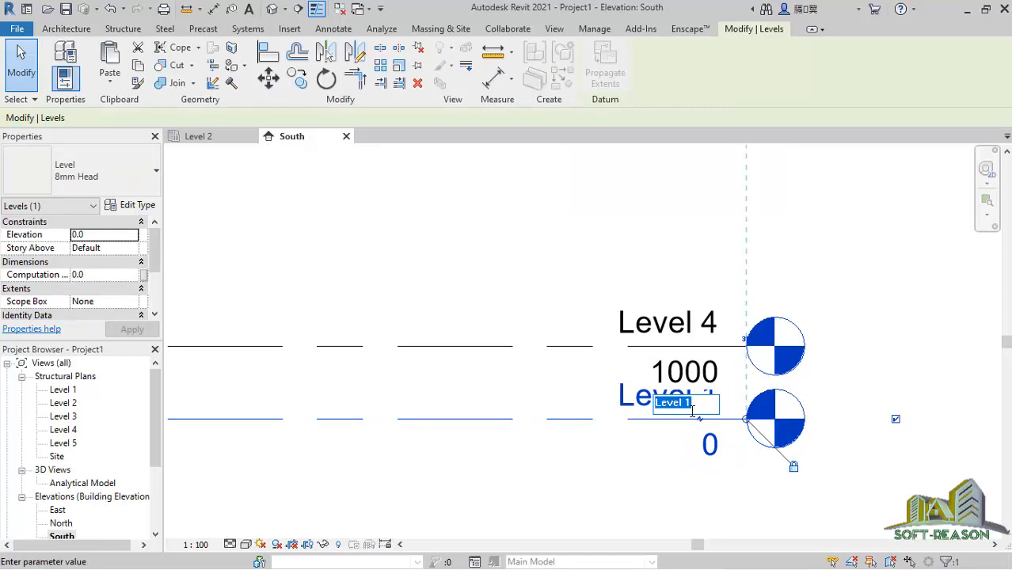
click(527, 423)
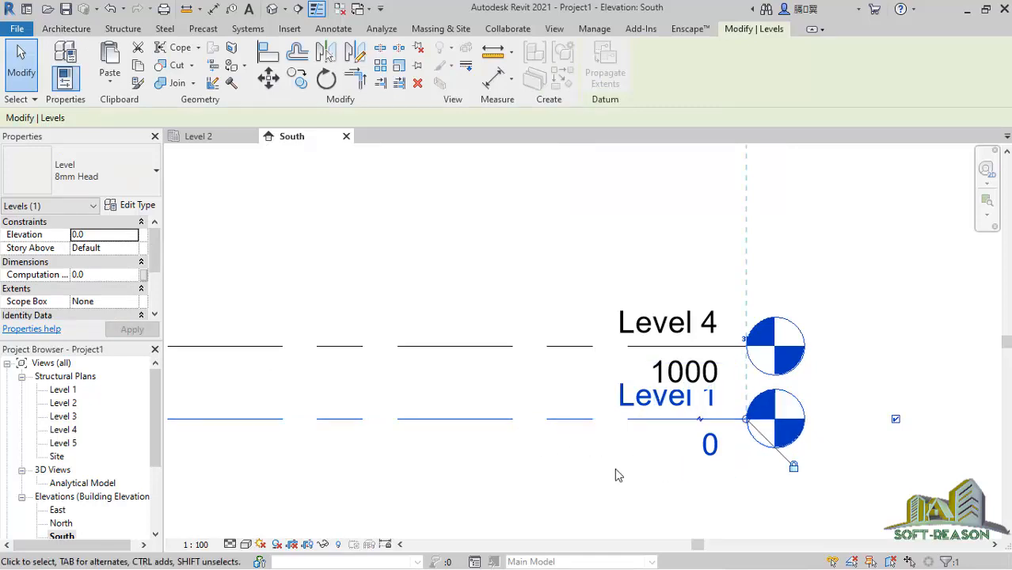
click(699, 422)
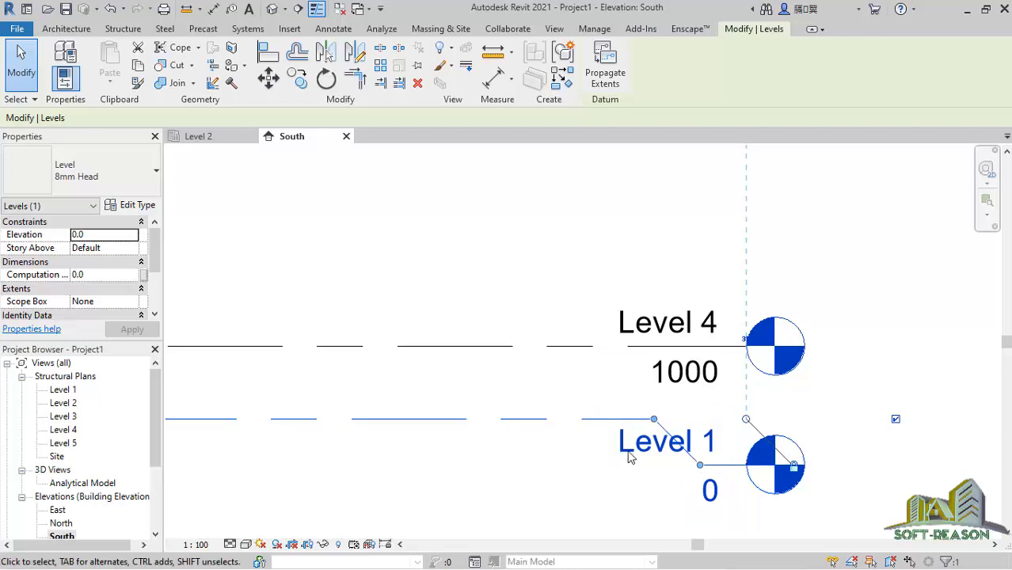
- Add an elbow to Level 4, shift its head above the level line, and deselect the level
scroll(678, 301, down, 2)
click(694, 331)
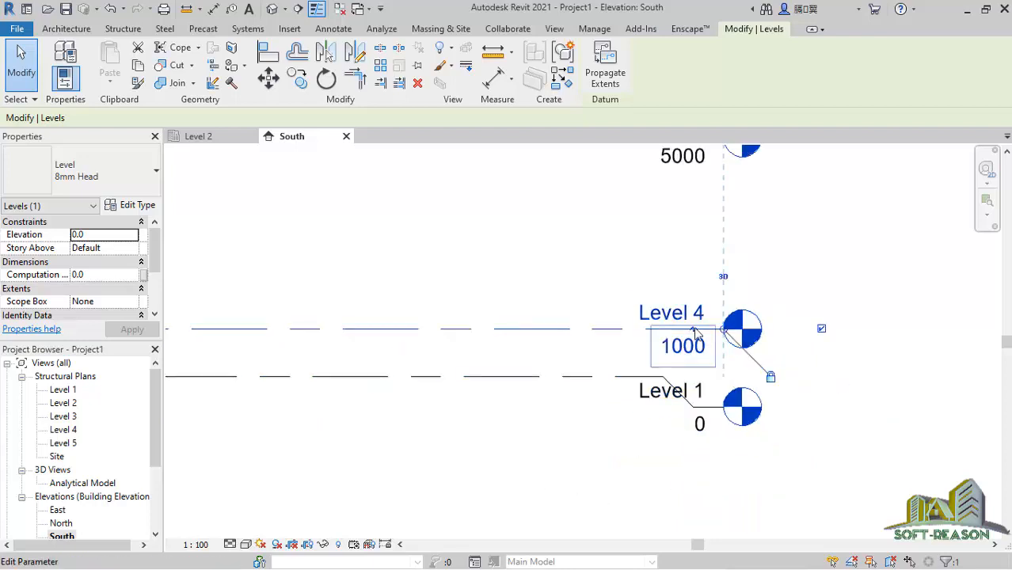
scroll(695, 331, up, 1)
click(698, 325)
drag(699, 364, 706, 285)
click(806, 301)
- Rename Level 1 to 0F and rename its corresponding views as well
scroll(678, 376, up, 1)
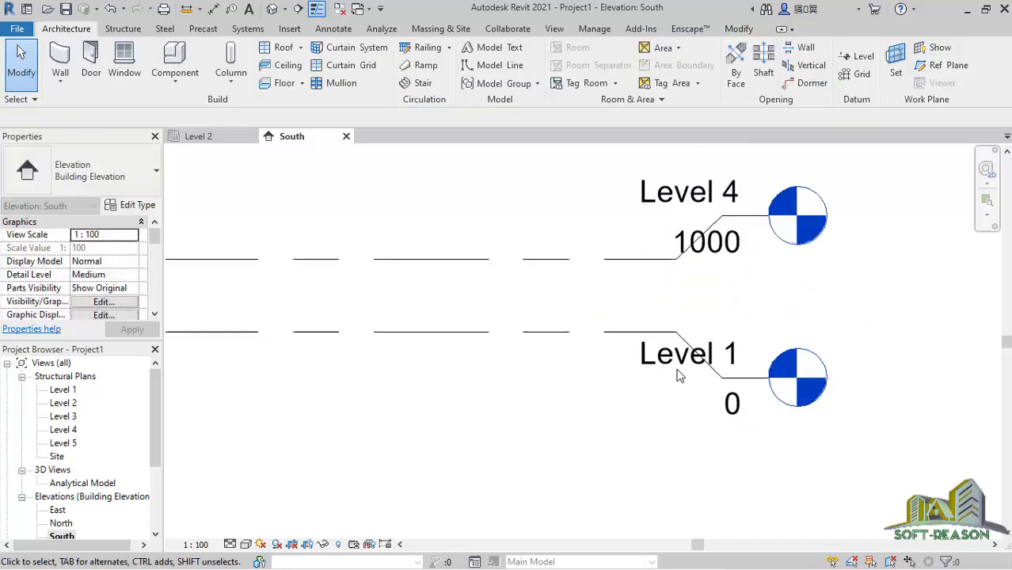
click(680, 366)
click(682, 361)
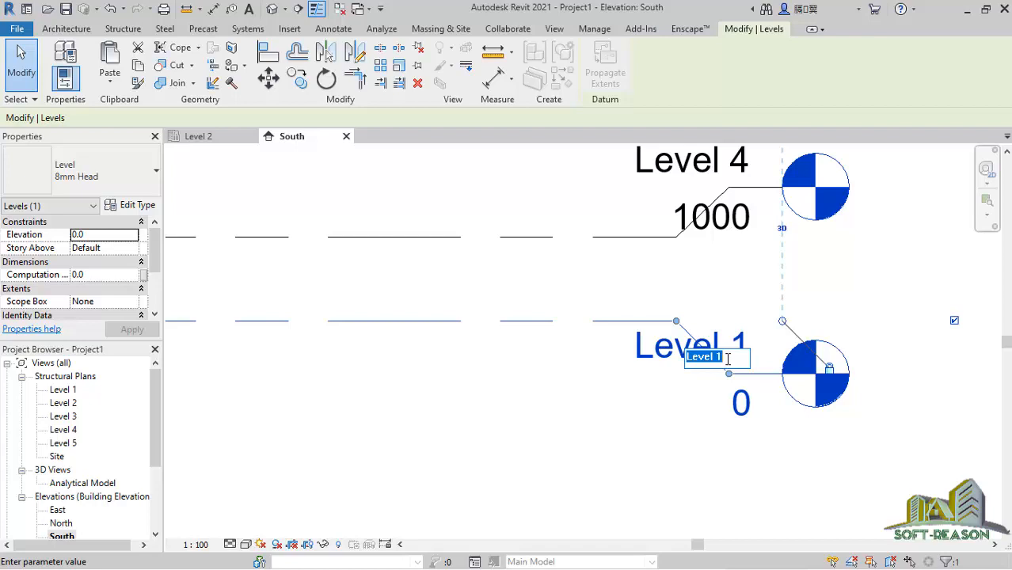
text(0F)
click(466, 449)
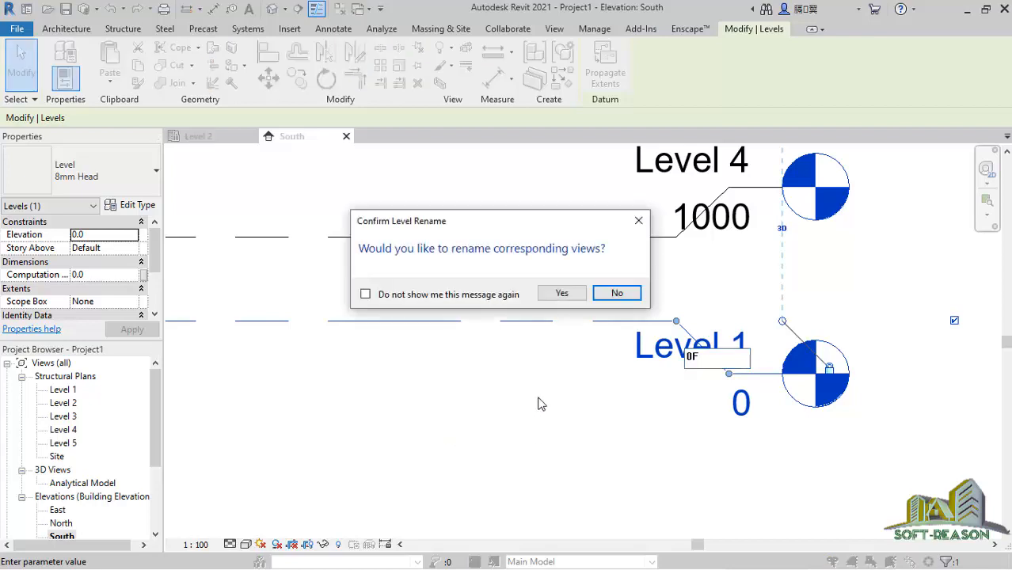
click(561, 294)
- Rename Level 4 to 0G and rename its corresponding views as well
scroll(584, 444, down, 3)
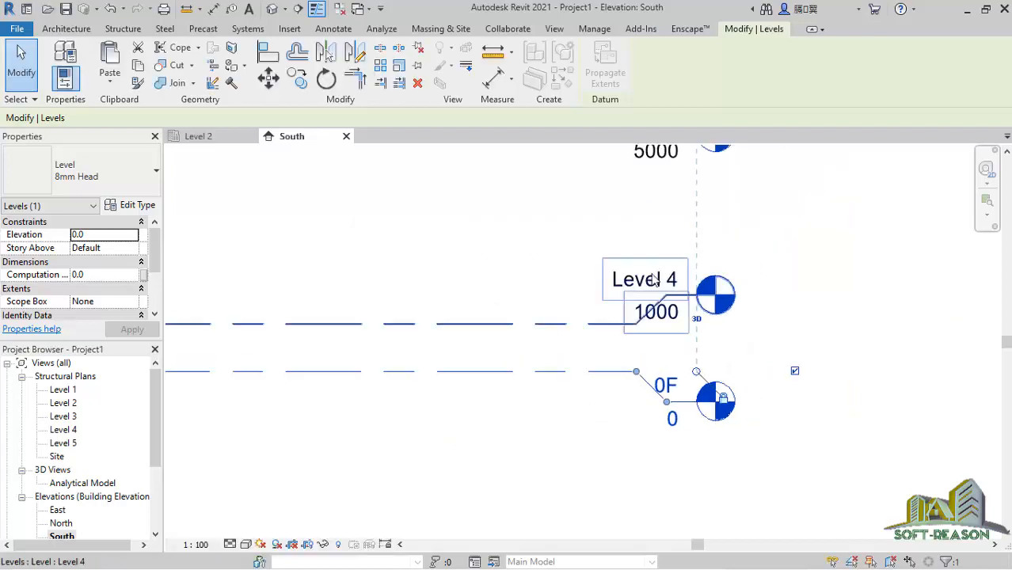
click(670, 277)
click(665, 281)
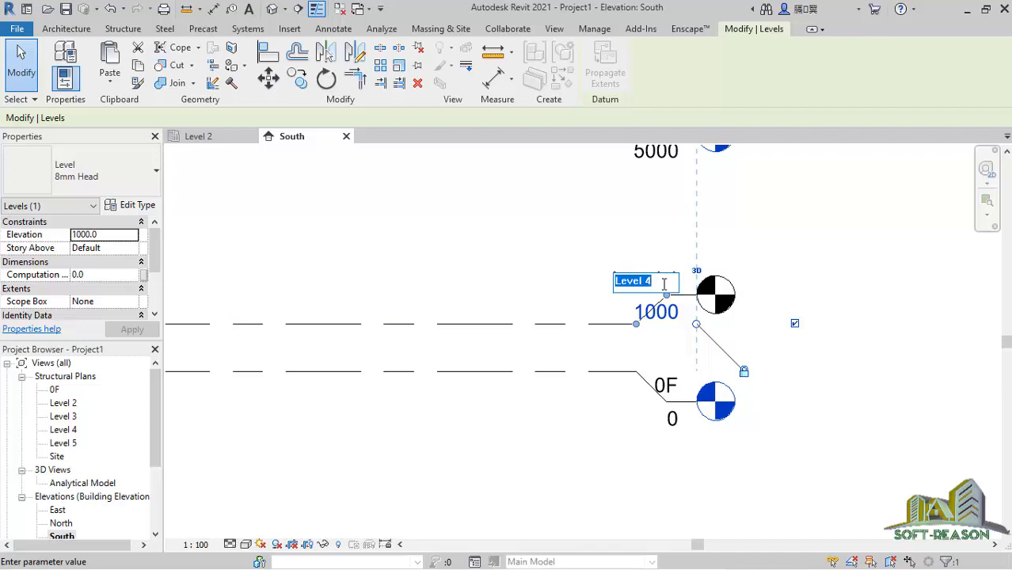
text(0G)
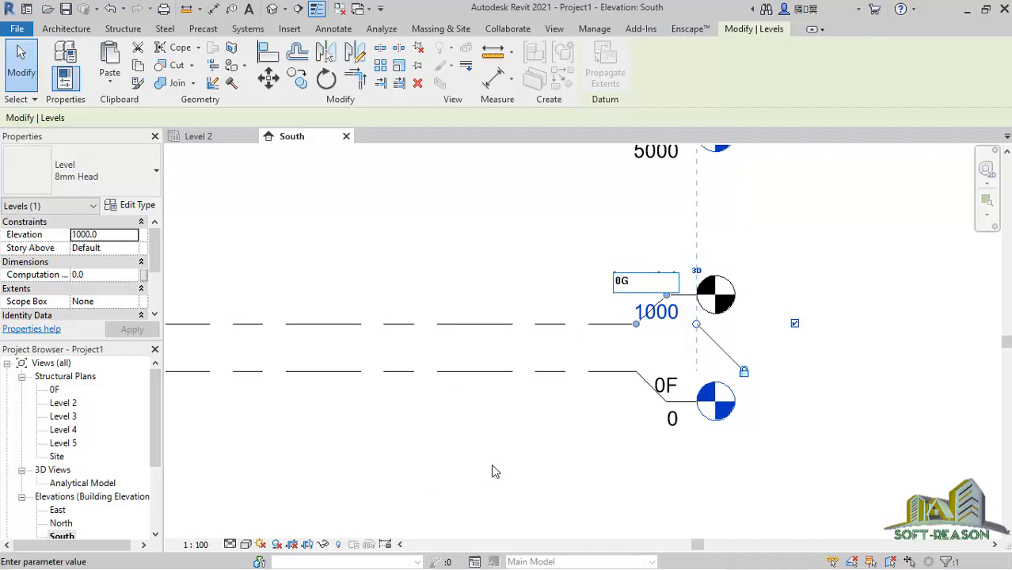
key(Return)
click(558, 293)
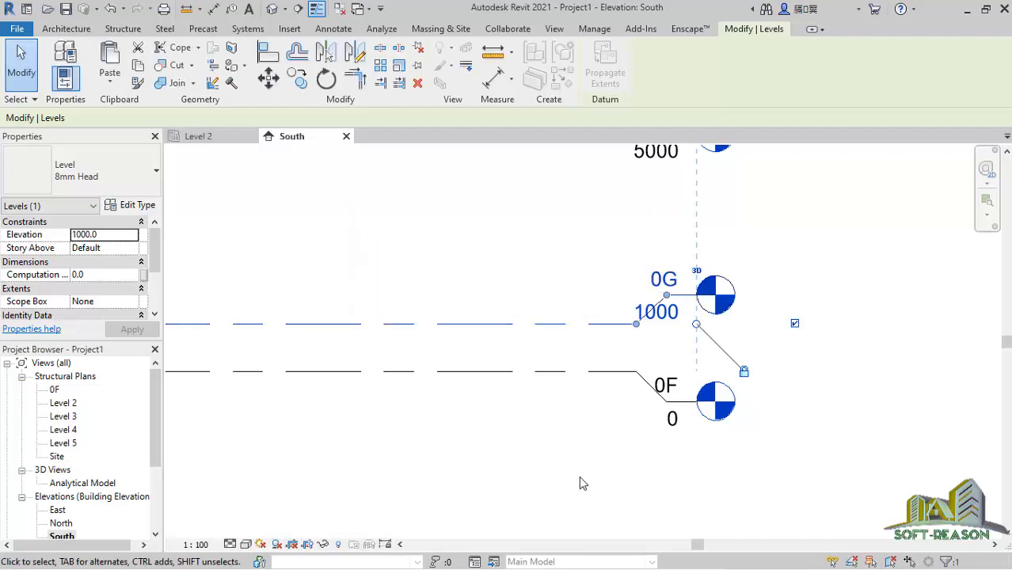
- Rename Level 2 to 0FF and rename its corresponding views as well
scroll(579, 477, down, 2)
scroll(538, 420, up, 1)
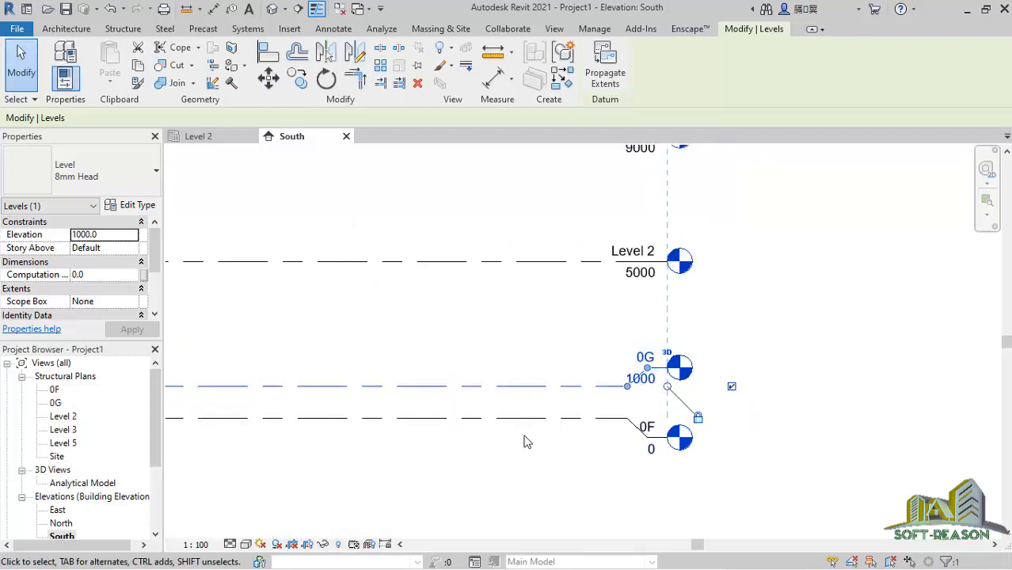
scroll(526, 442, down, 1)
click(621, 313)
scroll(629, 307, up, 2)
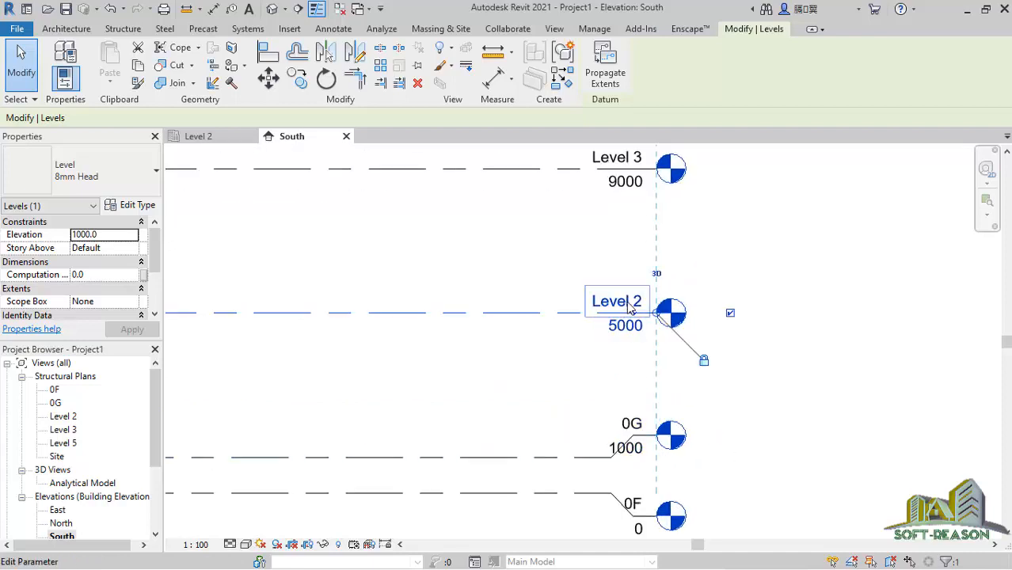
click(630, 307)
text(0)
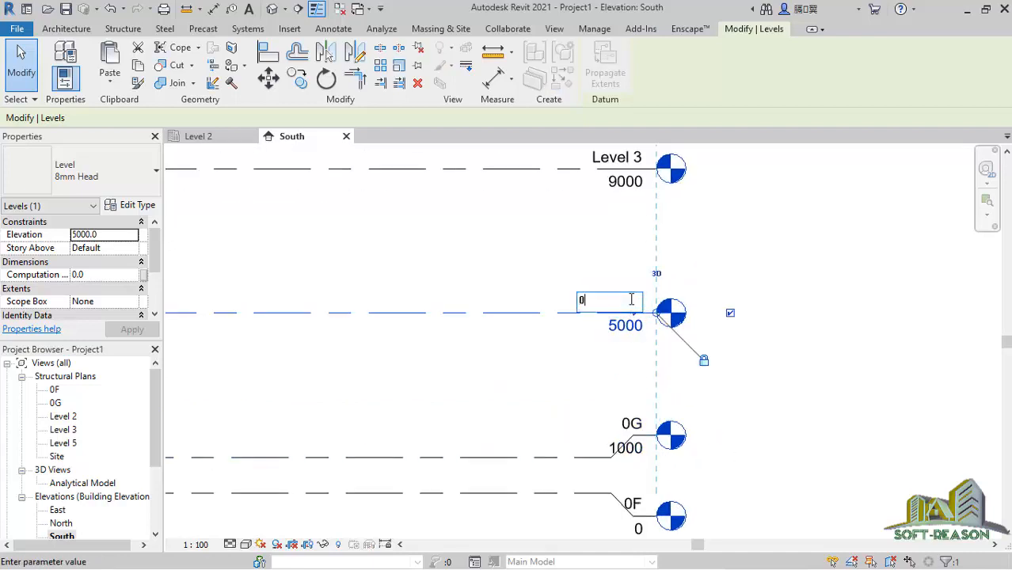
text(FF)
key(Return)
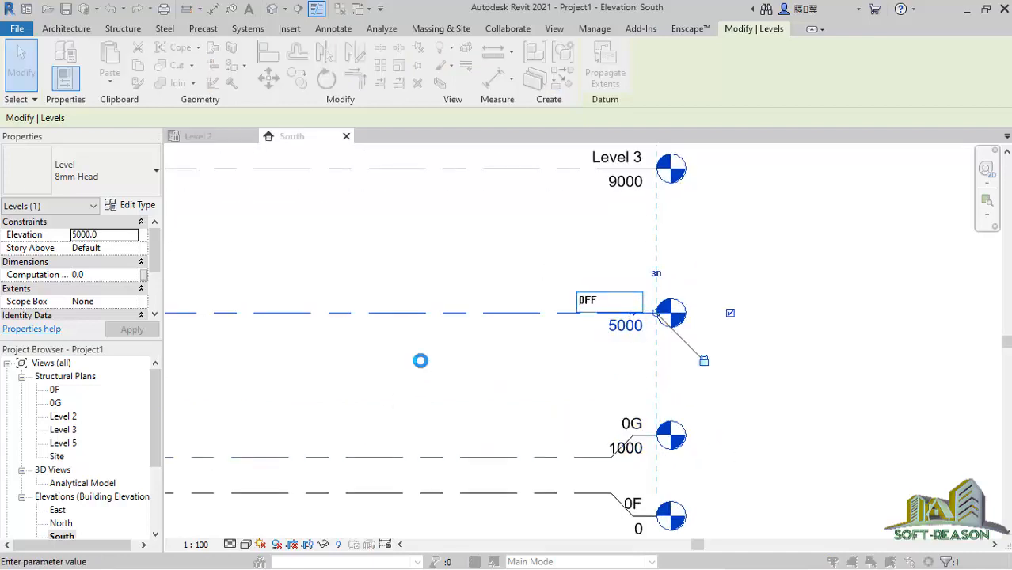
click(576, 292)
- Rename Level 3 to 0R and rename its corresponding views as well
scroll(547, 440, down, 3)
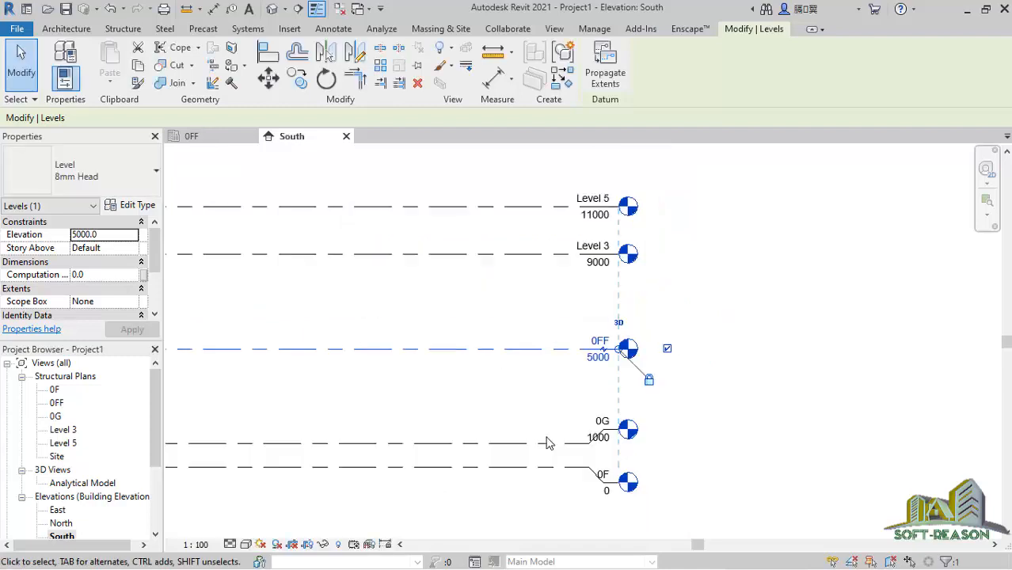
scroll(583, 289, up, 3)
click(587, 292)
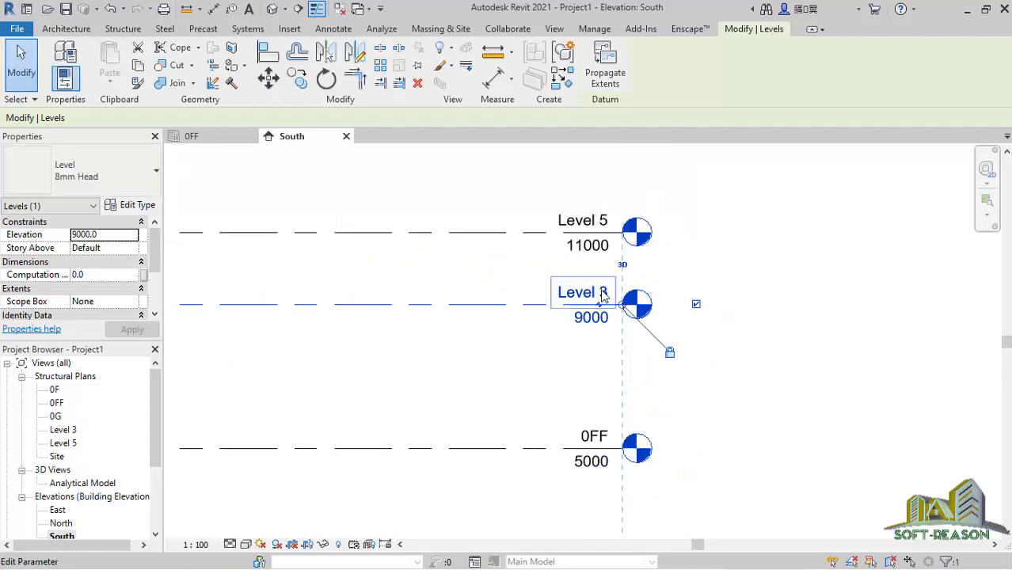
scroll(587, 292, up, 1)
click(590, 292)
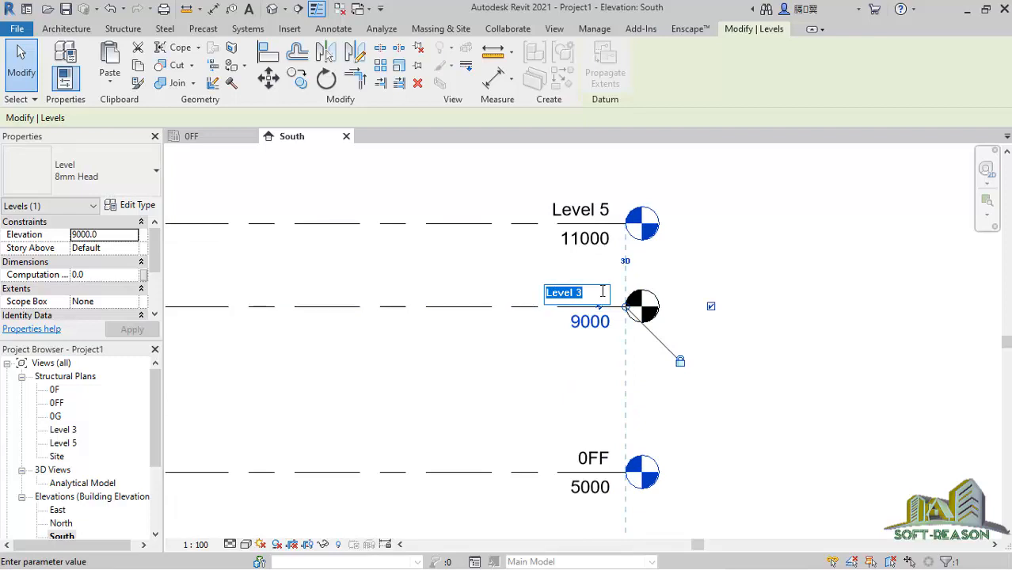
text(0R)
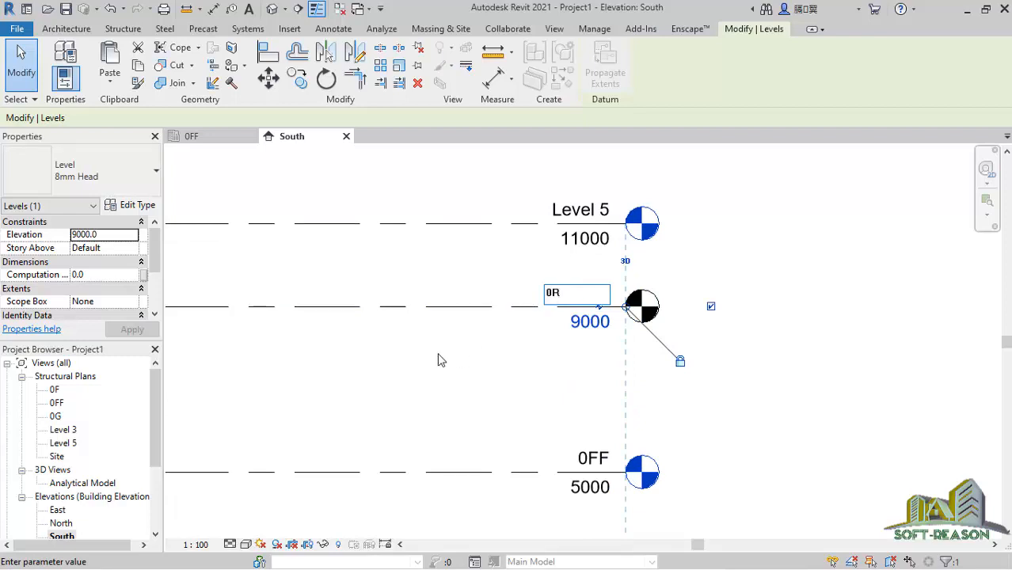
key(Return)
click(563, 292)
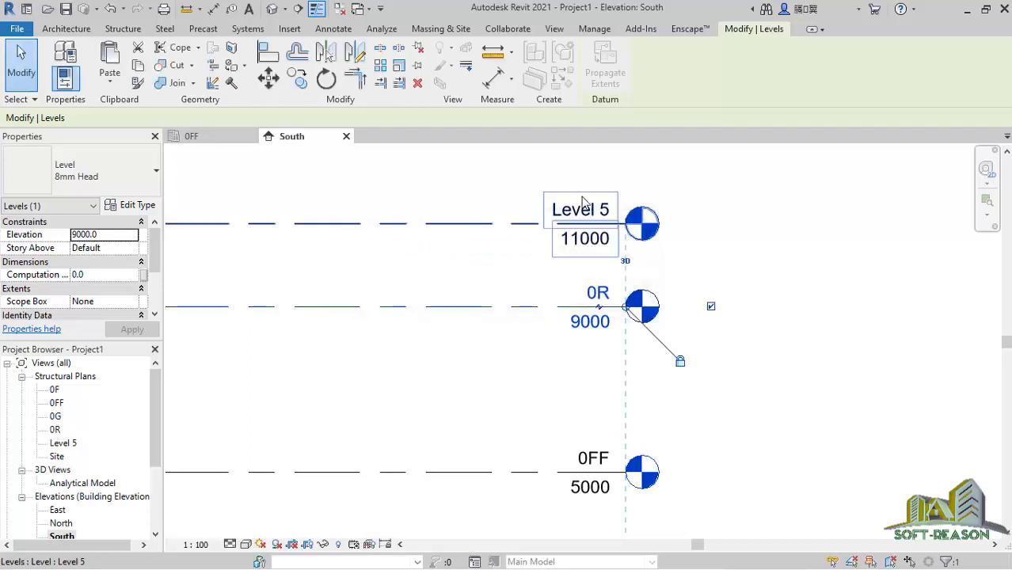
- Rename Level 5 to Apex together with its corresponding views, and deselect the level
click(582, 202)
click(577, 209)
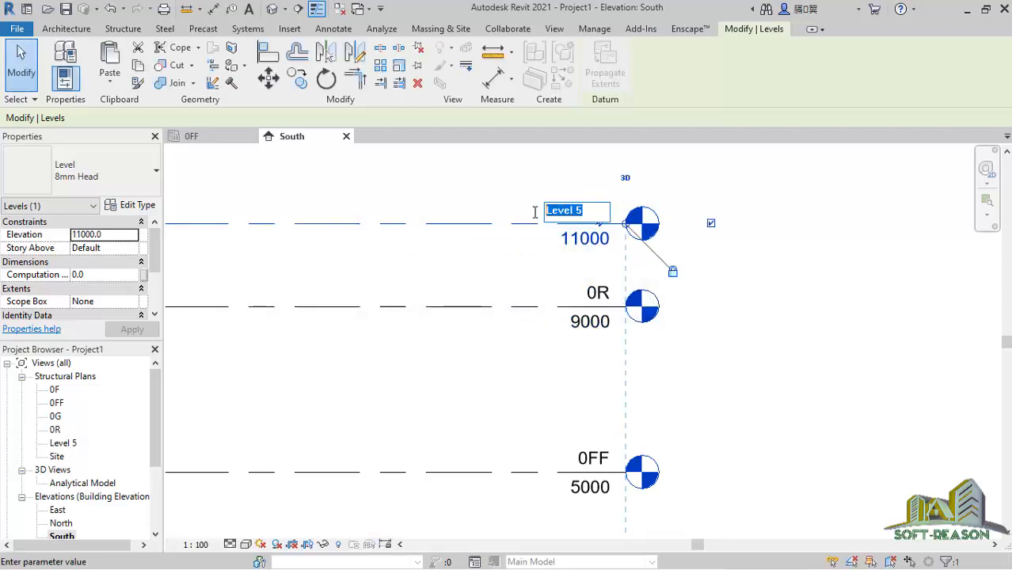
text(A)
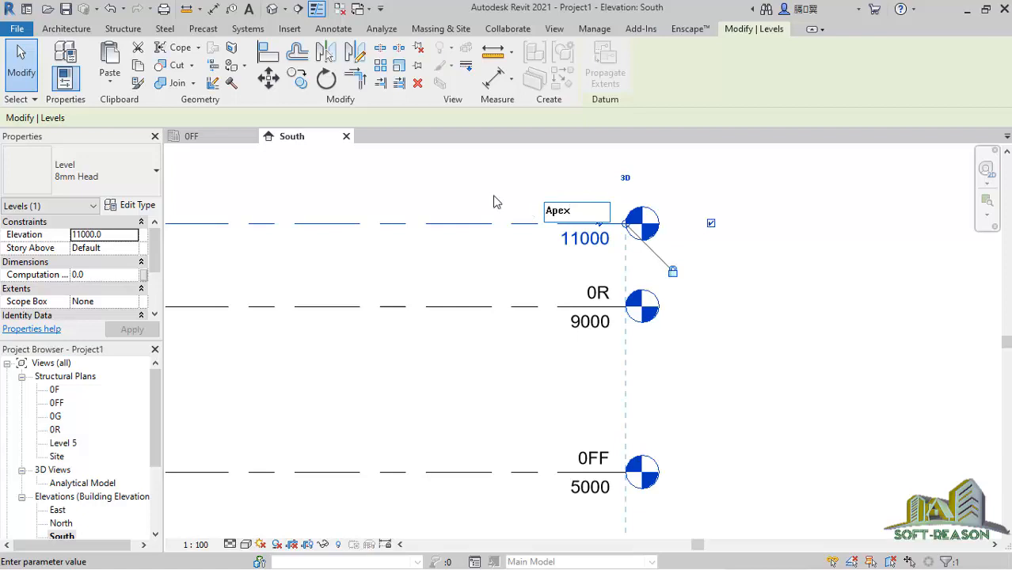
text(pex)
key(Return)
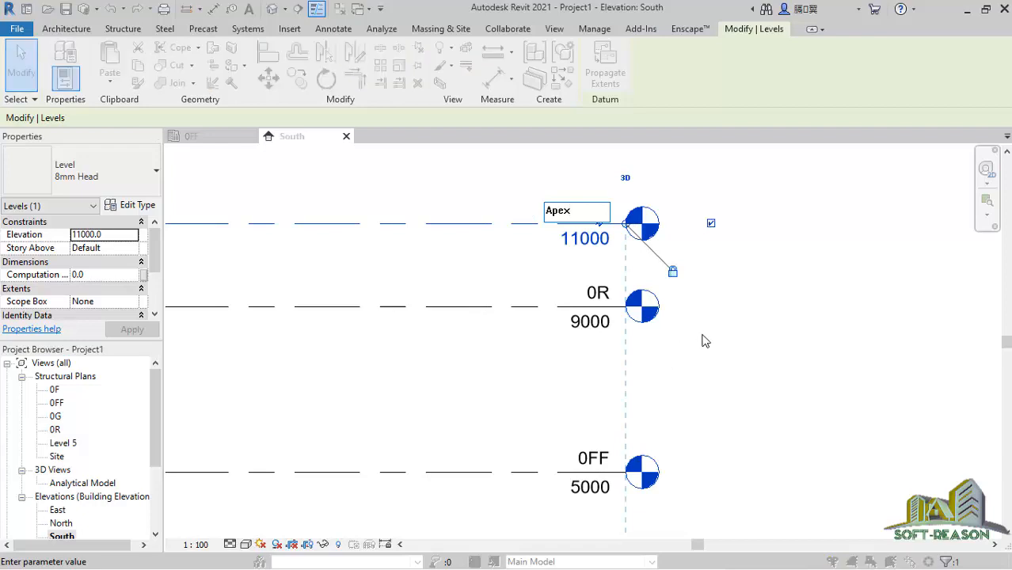
click(558, 293)
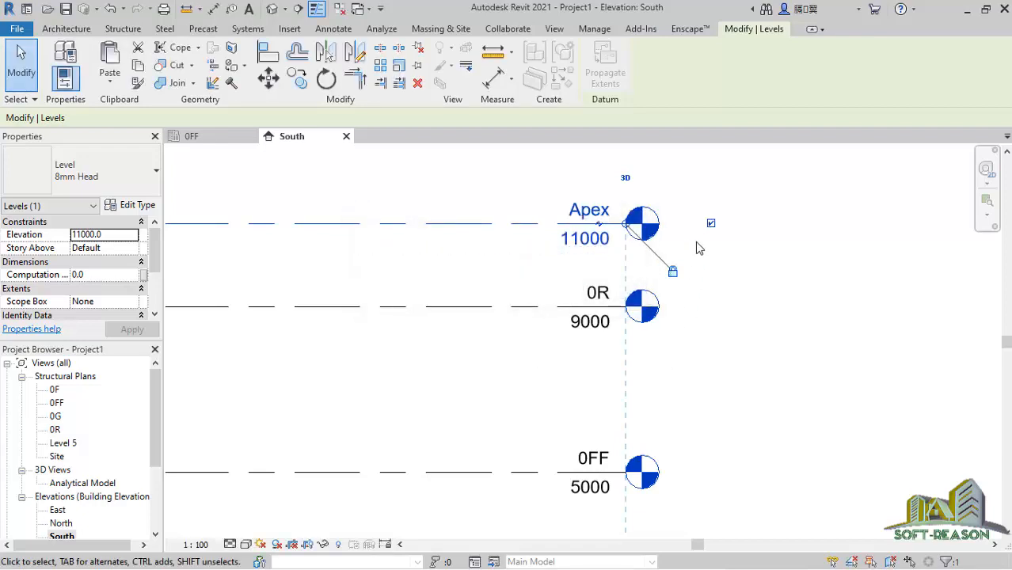
scroll(363, 263, down, 5)
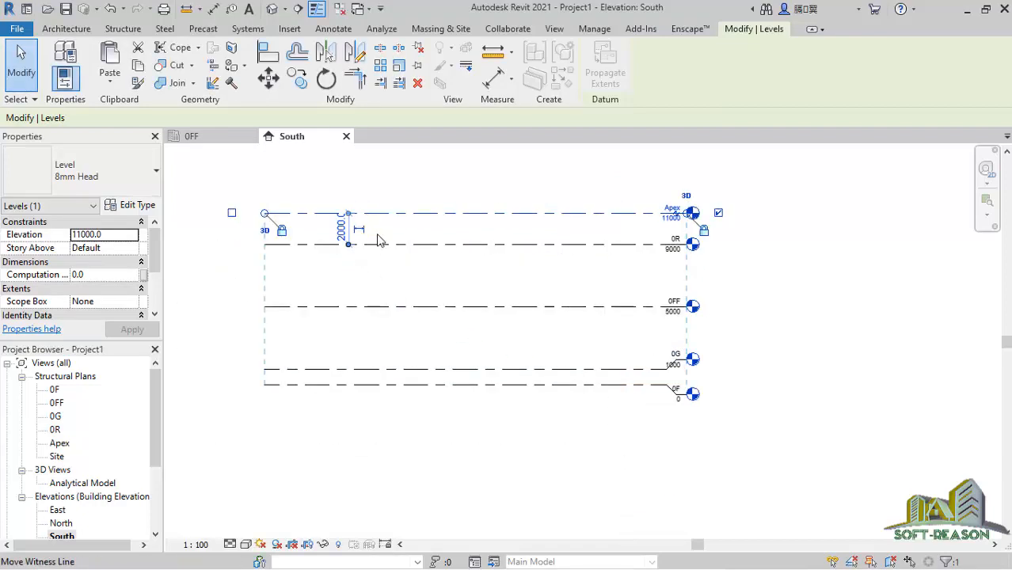
click(499, 226)
scroll(507, 424, down, 2)
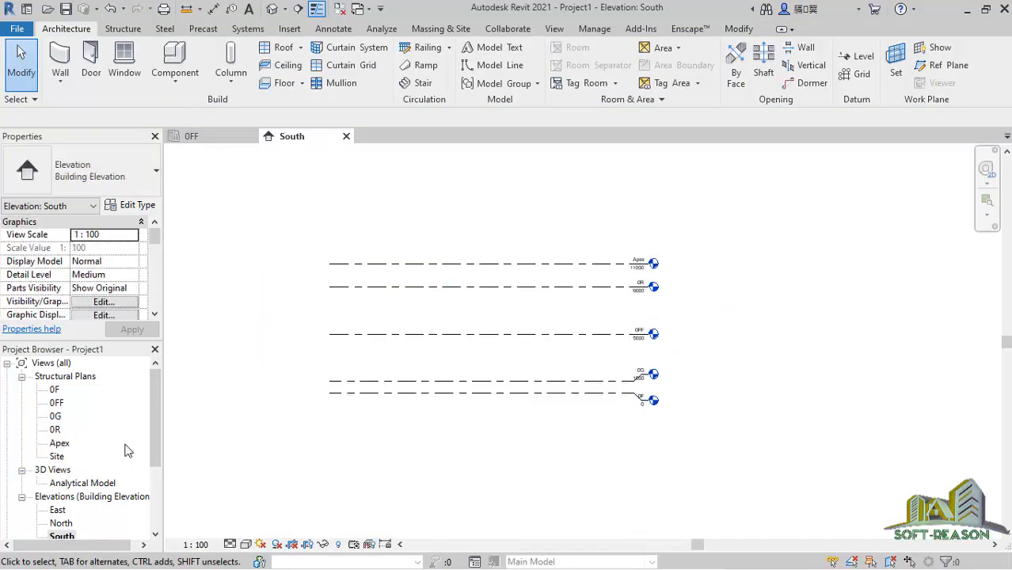
- Open the 0F structural plan and draw a vertical grid line between the west and east elevation markers, nearer the west one
double_click(55, 390)
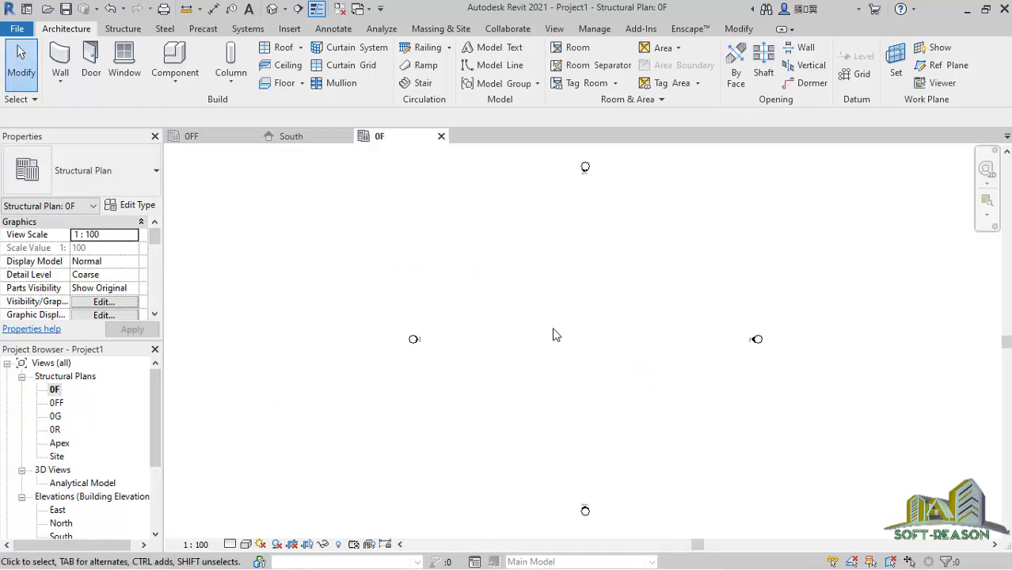
scroll(505, 388, up, 1)
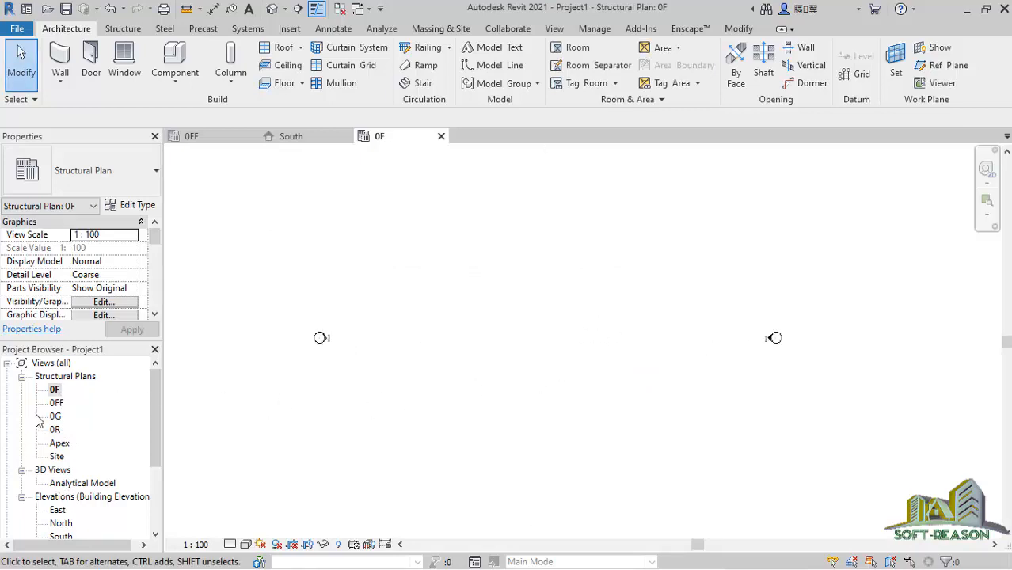
scroll(417, 388, down, 2)
scroll(469, 395, up, 1)
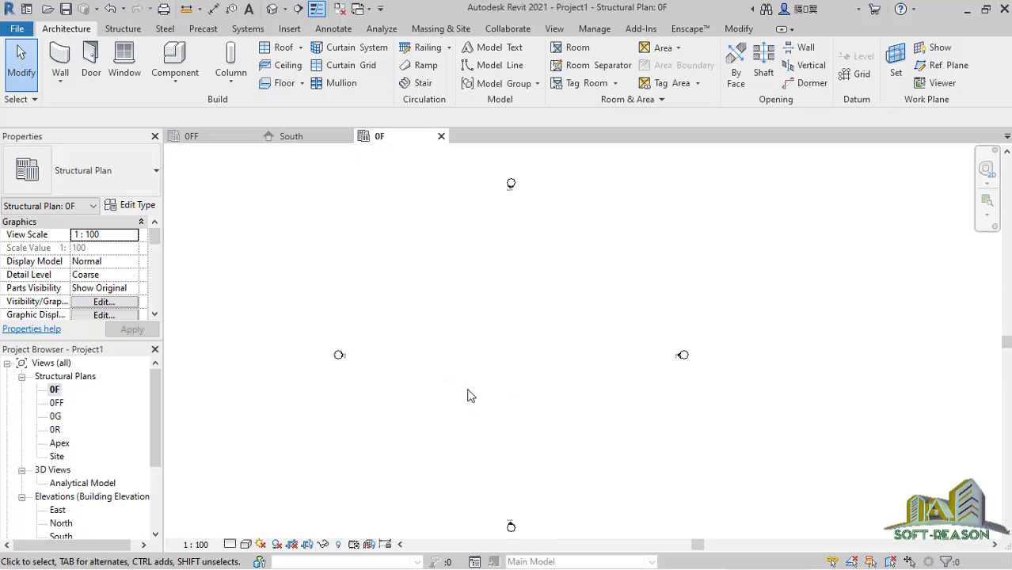
scroll(472, 385, up, 1)
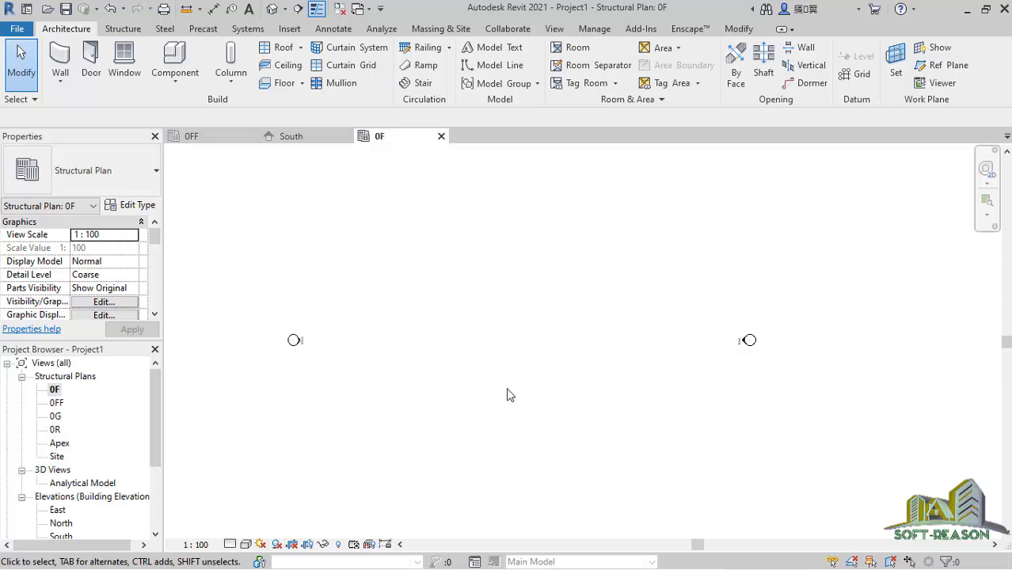
scroll(487, 416, down, 1)
scroll(483, 403, up, 1)
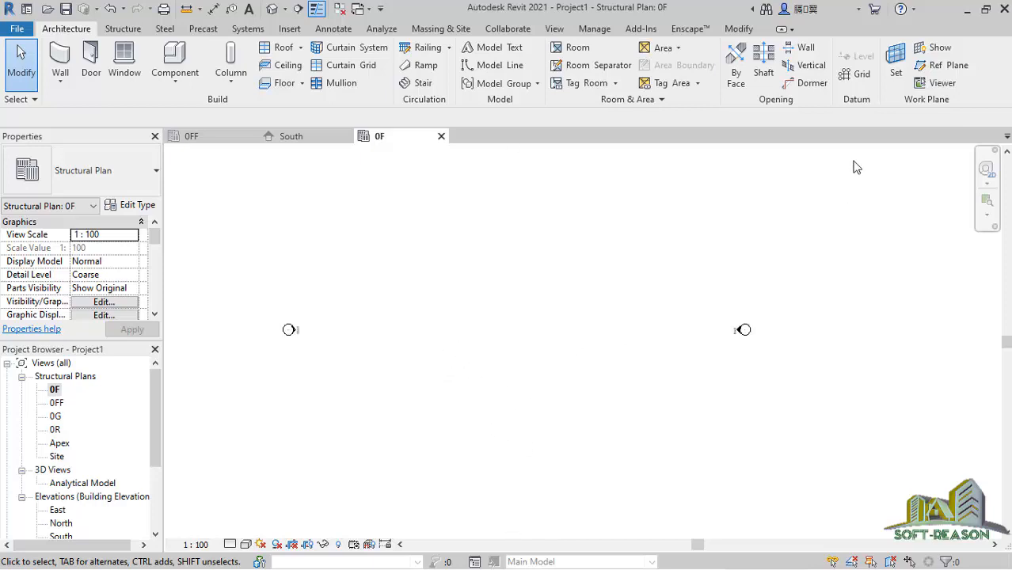
click(855, 74)
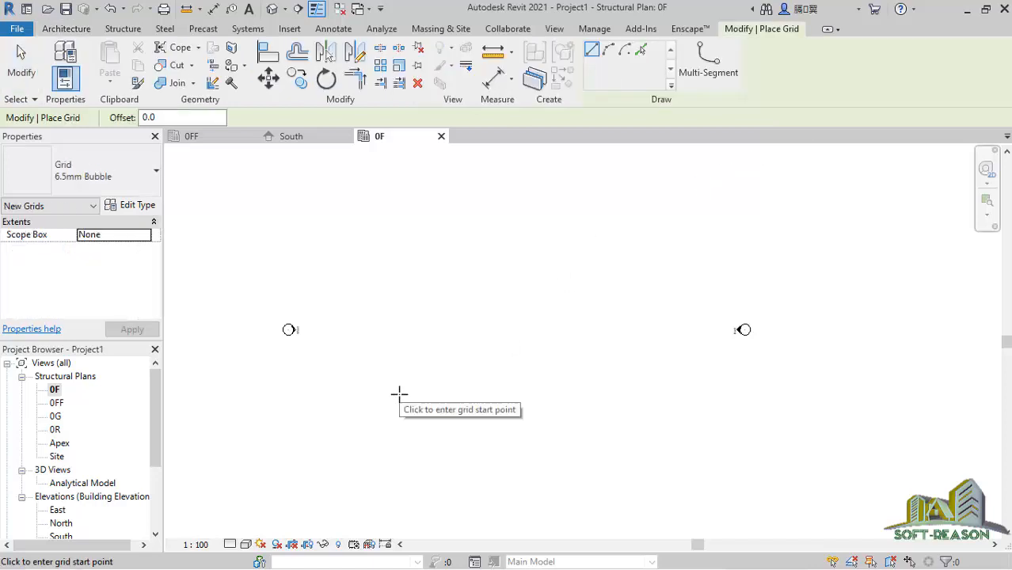
scroll(430, 420, up, 1)
scroll(430, 420, down, 1)
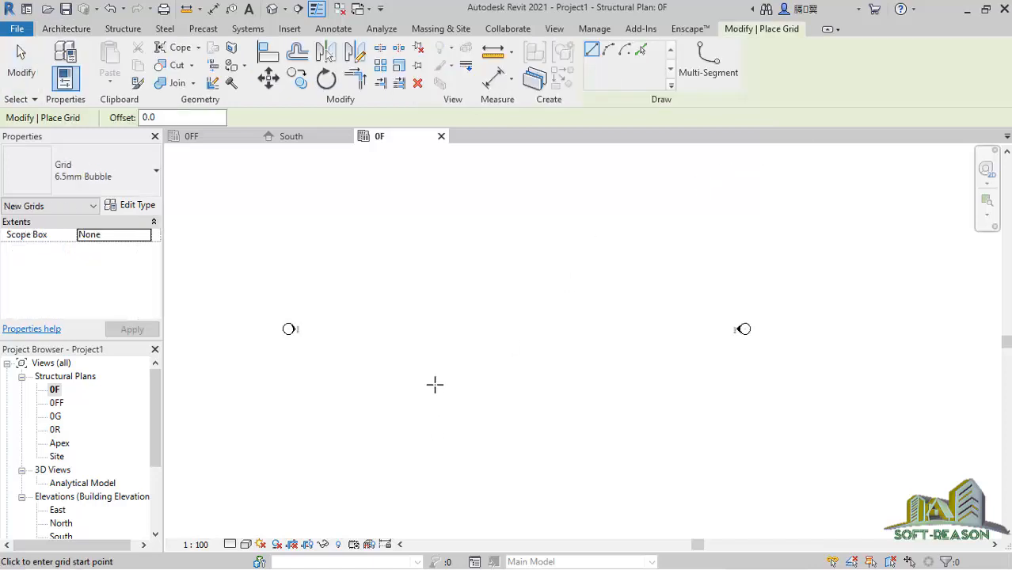
click(425, 290)
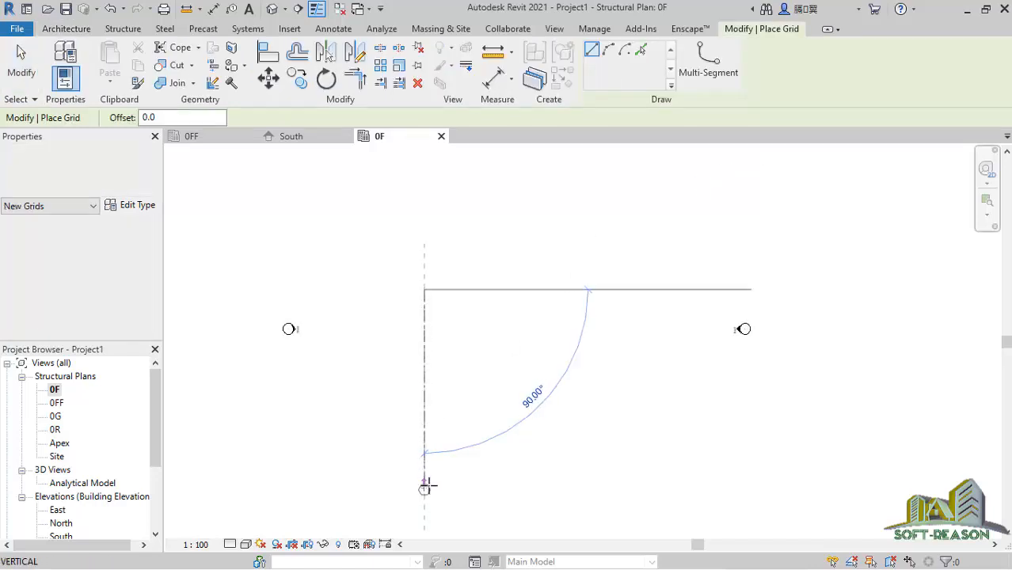
click(424, 488)
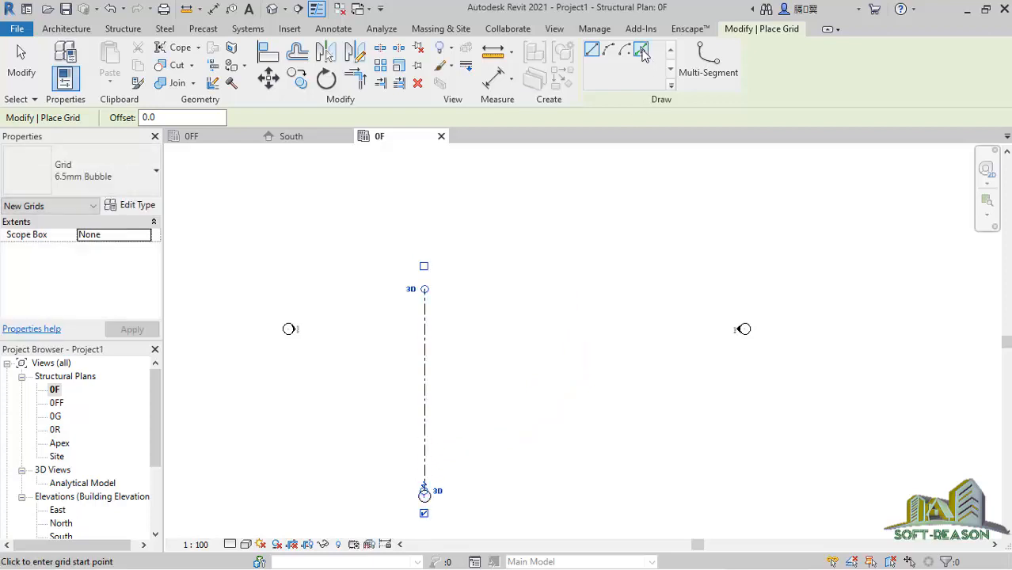
- Add two more vertical grid lines east of the first by picking lines, each offset 5000 mm from the previous one
click(642, 52)
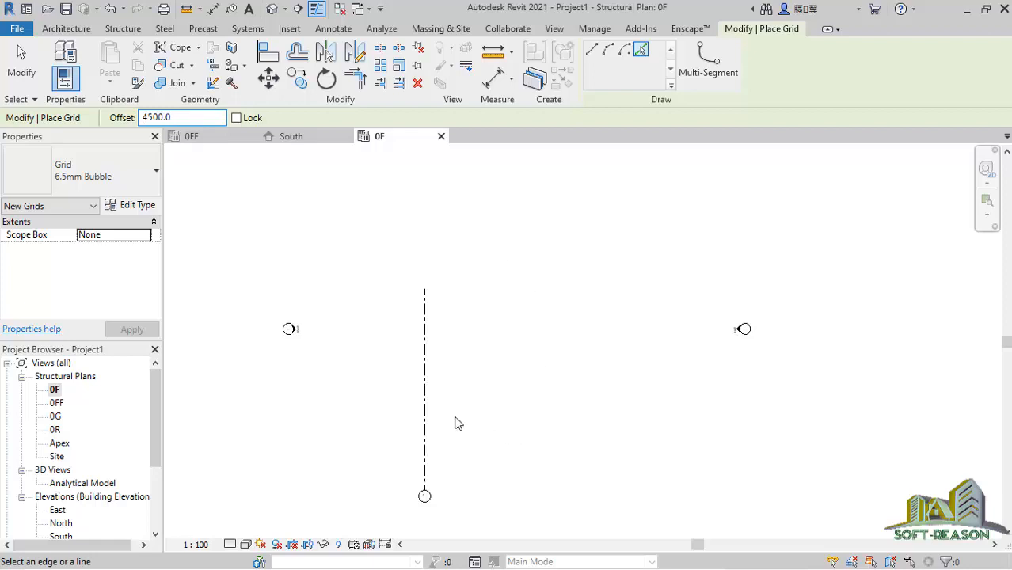
drag(173, 117, 137, 118)
text(5000)
click(425, 429)
click(469, 427)
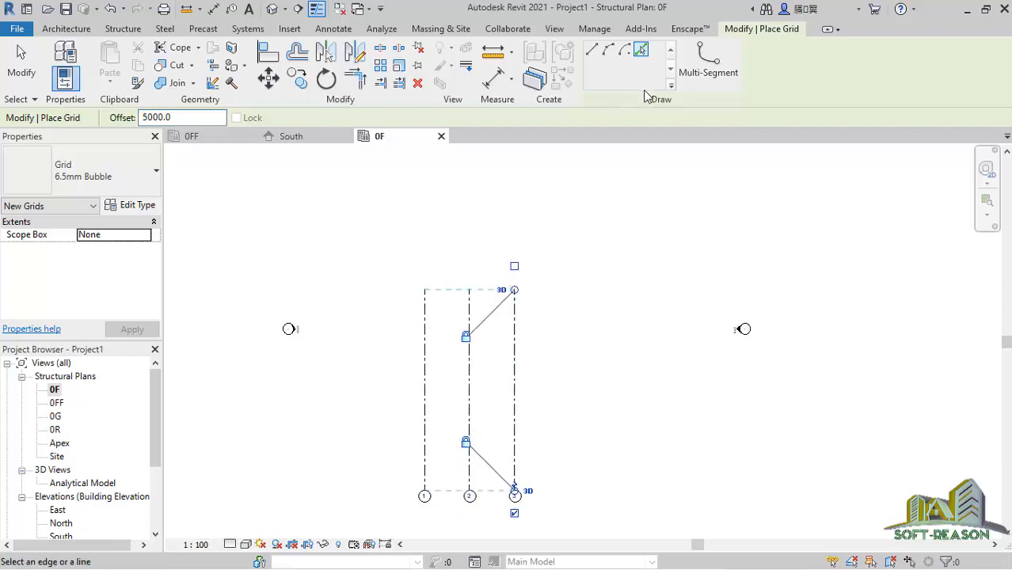
- Draw a horizontal grid line across the vertical grids near their upper ends, with the offset set to 0
click(595, 50)
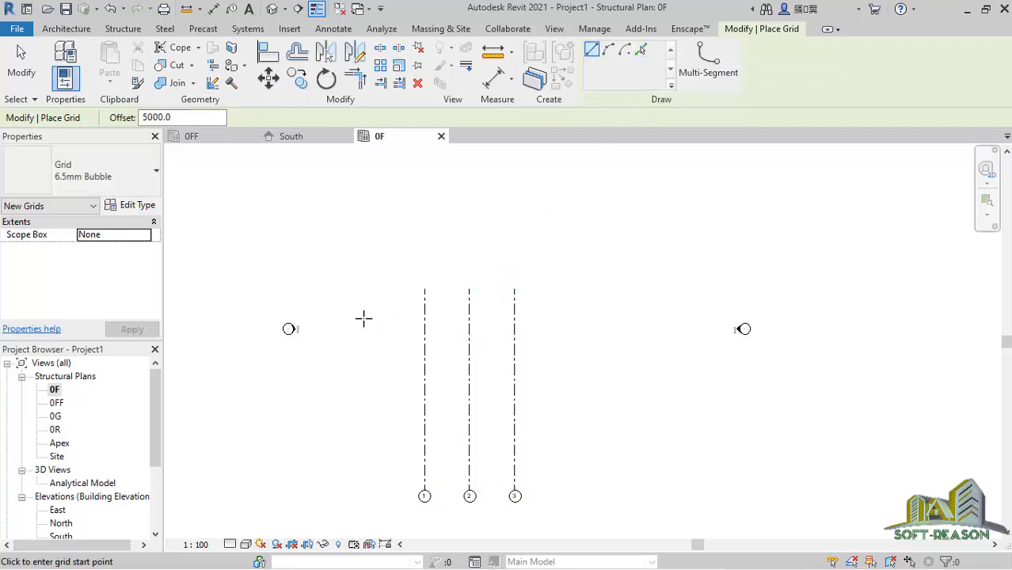
click(363, 311)
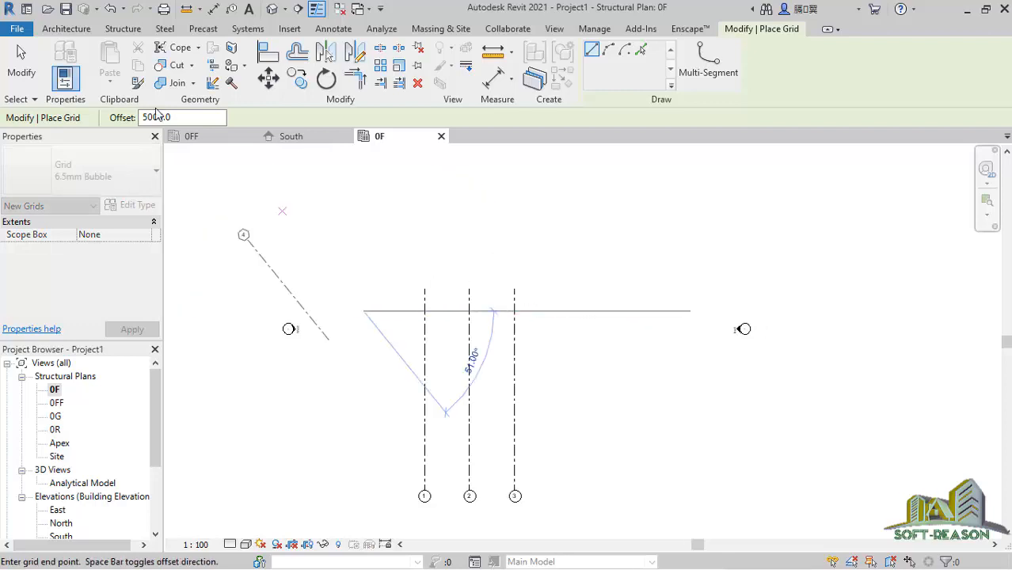
click(200, 122)
double_click(200, 121)
text(0)
click(566, 313)
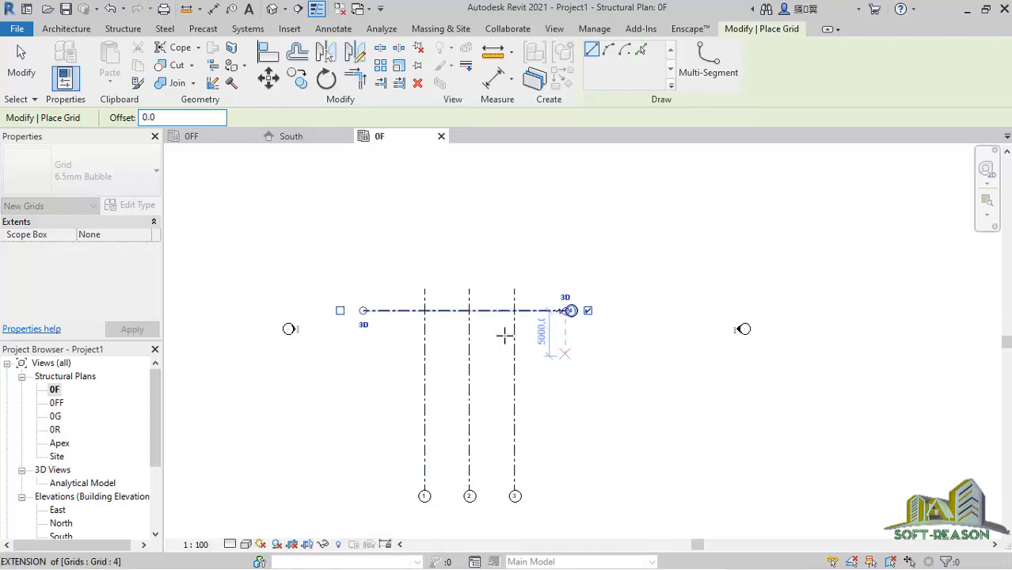
- Rename the horizontal grid line A
scroll(577, 319, up, 3)
click(566, 302)
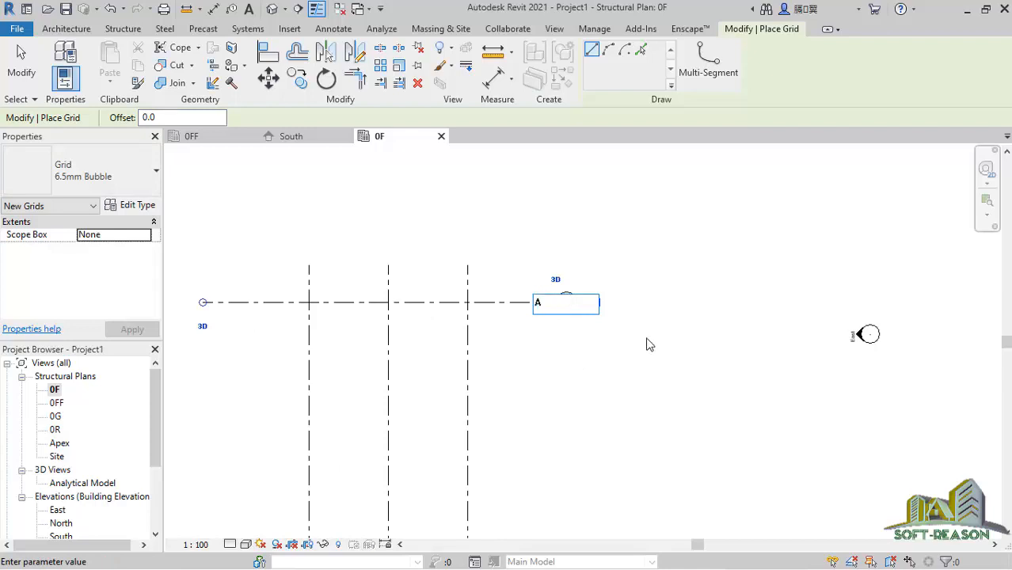
click(643, 338)
- Add four horizontal grid lines below grid A by picking lines, each offset 4000 mm from the previous one
click(639, 50)
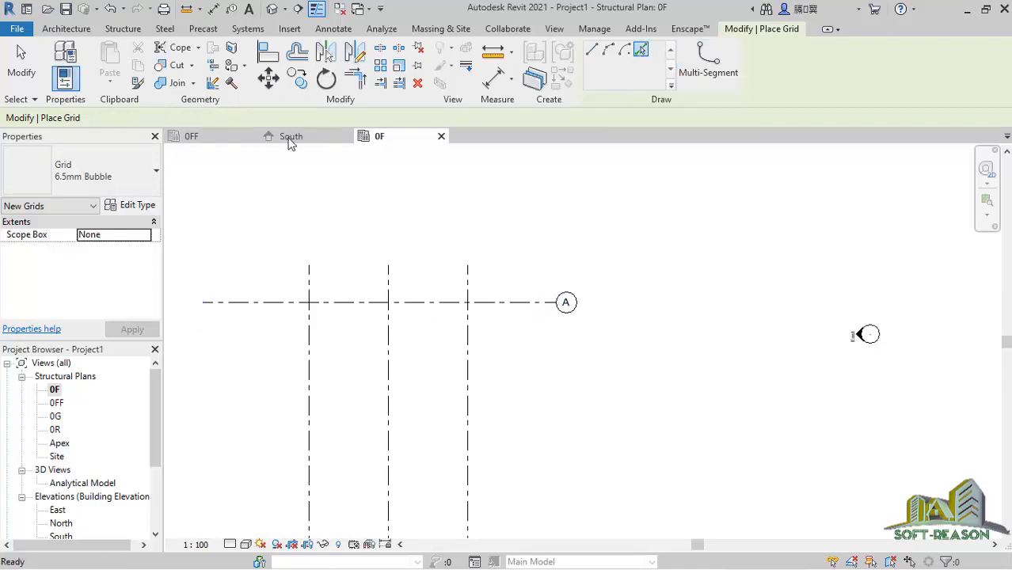
double_click(207, 116)
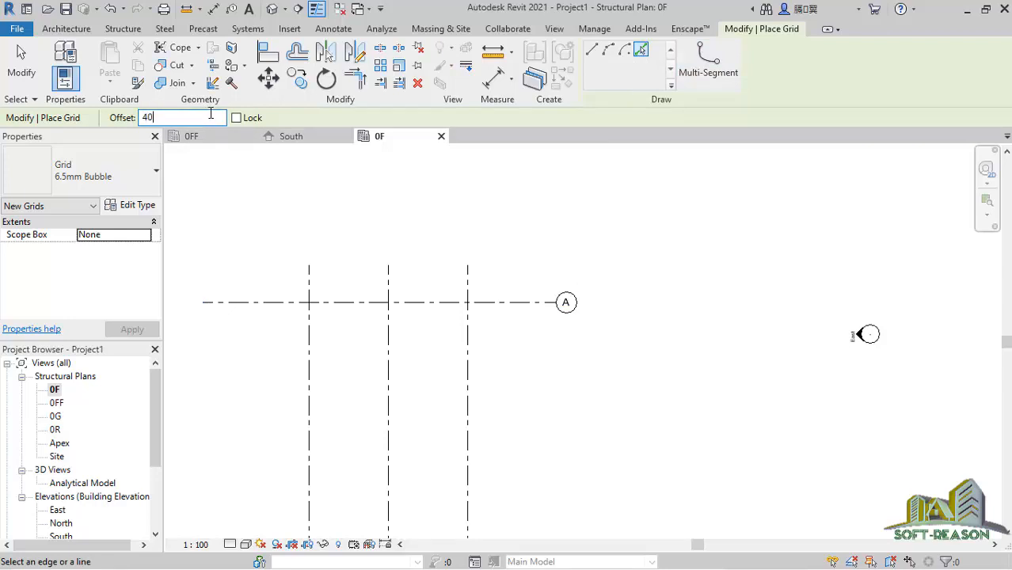
click(437, 317)
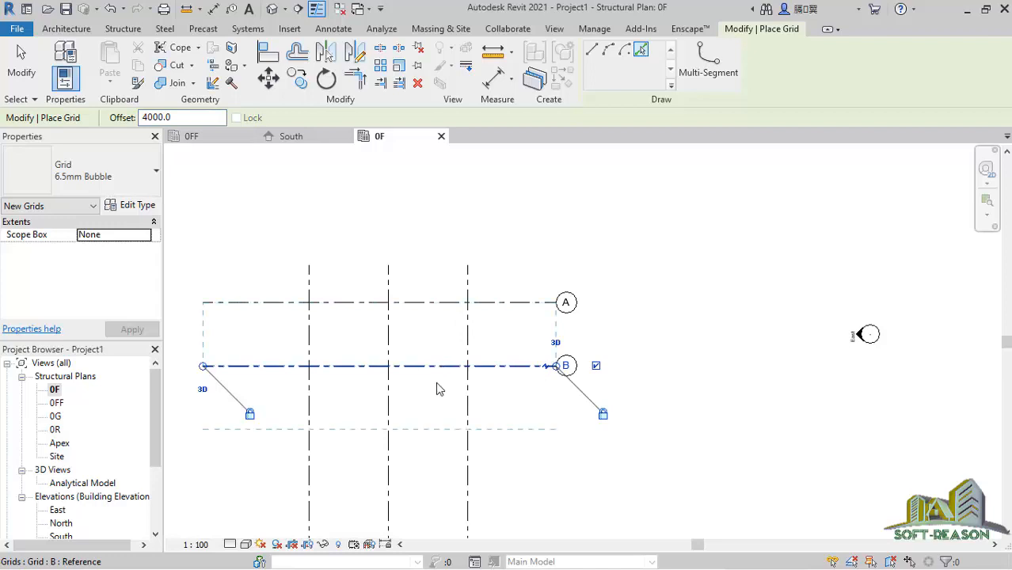
click(430, 370)
click(436, 430)
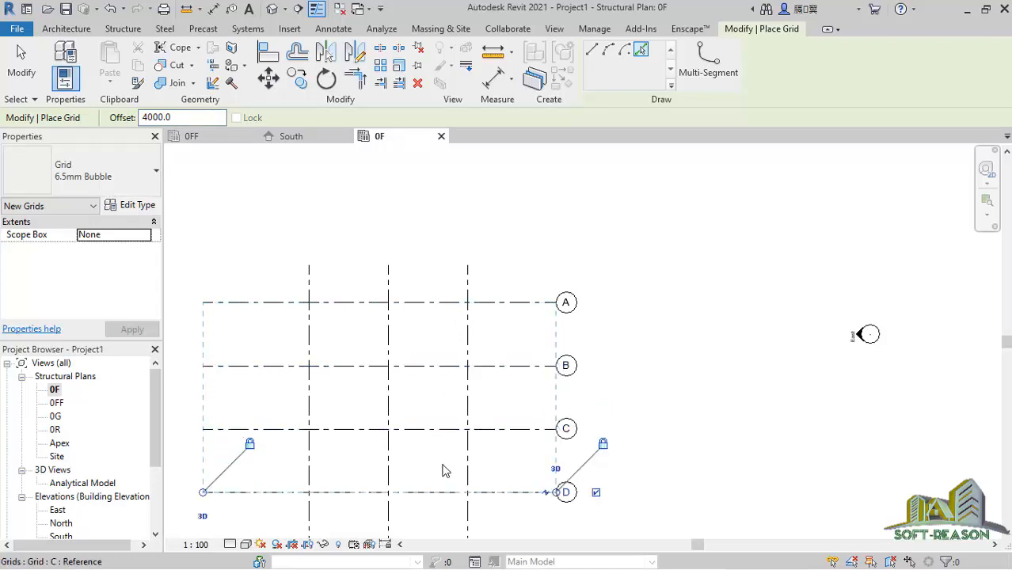
click(447, 499)
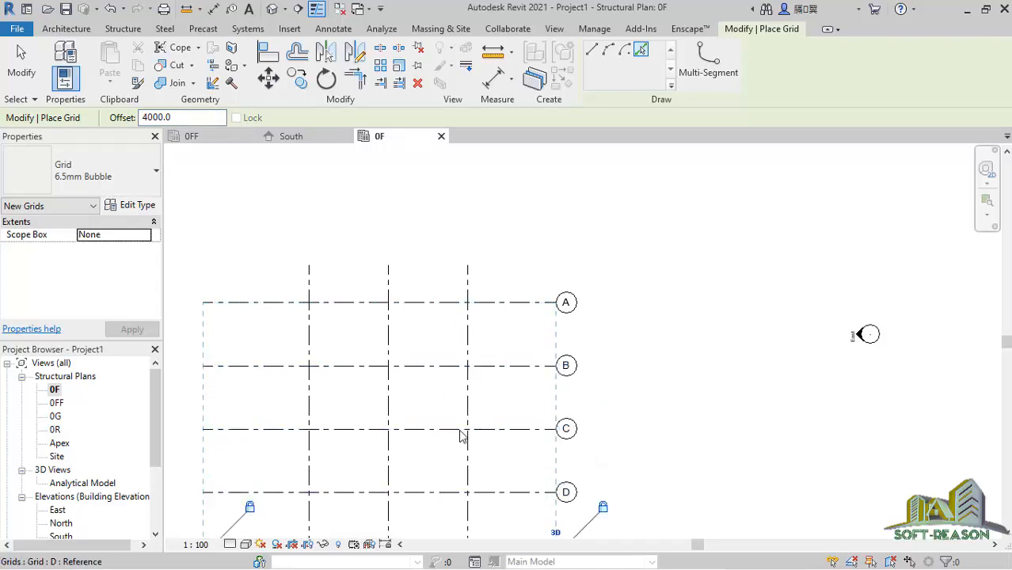
- Shorten both ends of the aligned horizontal grids so they extend only slightly past grids 1 and 3, and finish grid placement
scroll(479, 305, down, 3)
scroll(503, 456, up, 3)
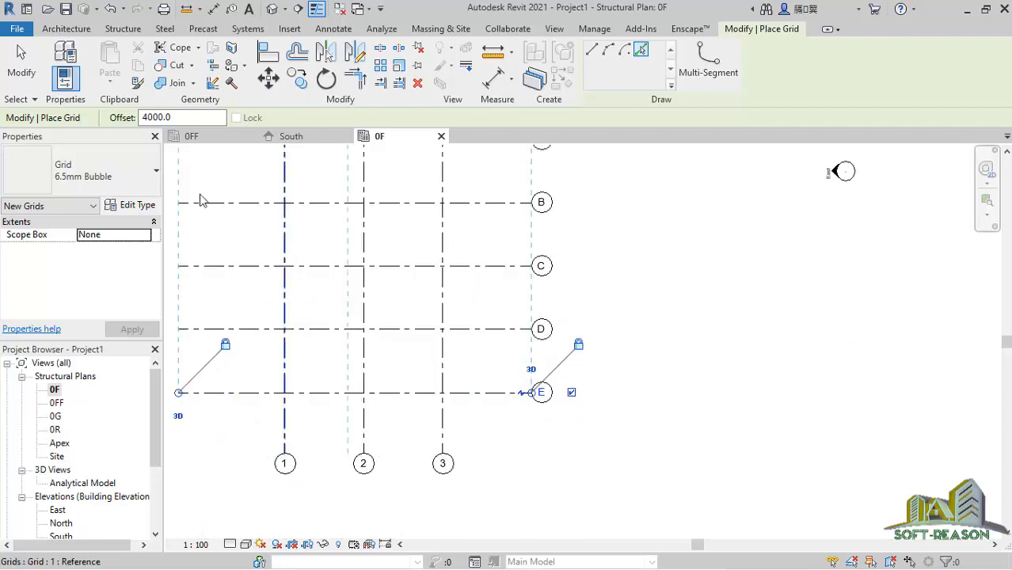
scroll(675, 358, down, 1)
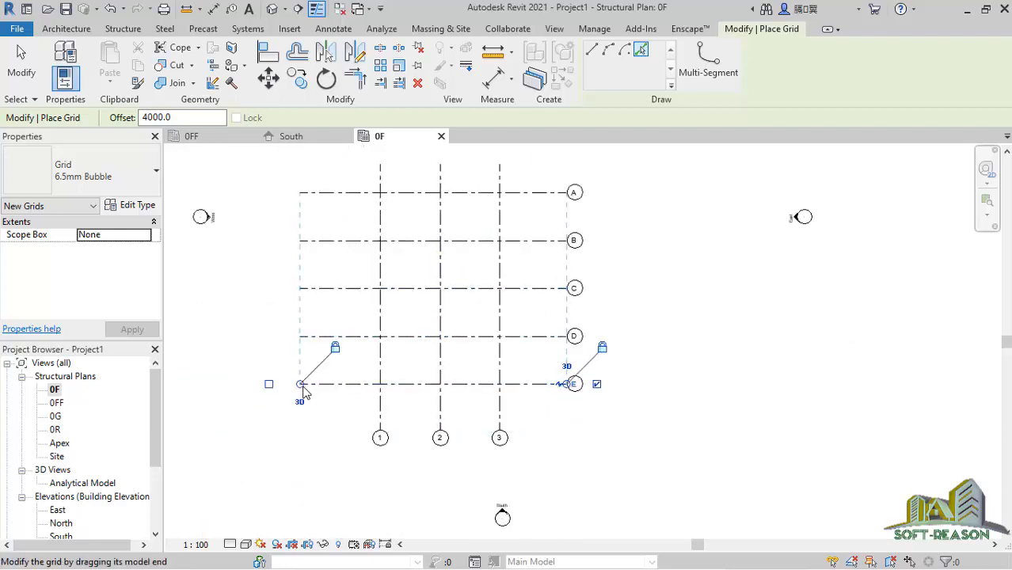
drag(298, 391, 341, 388)
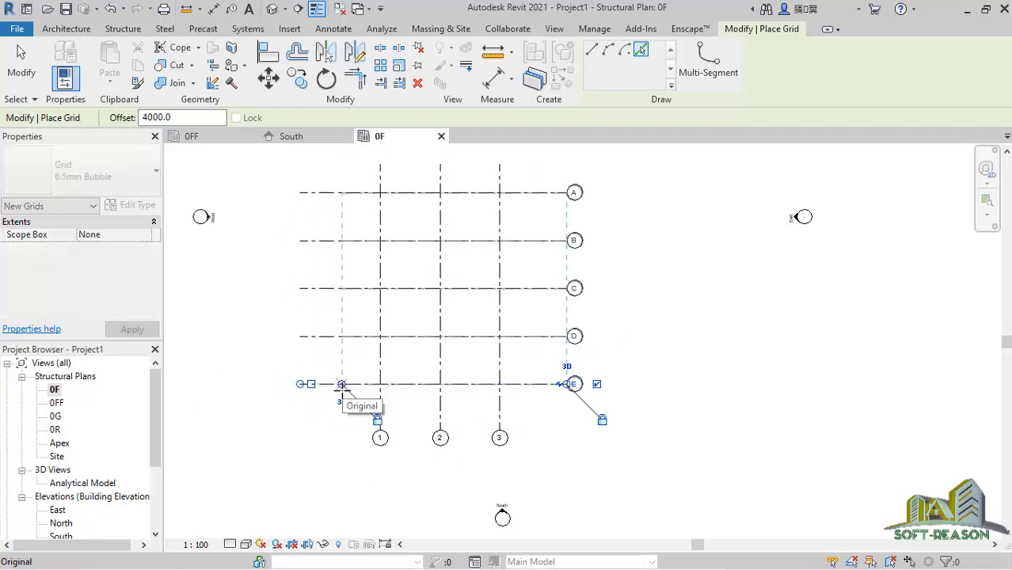
drag(564, 384, 539, 384)
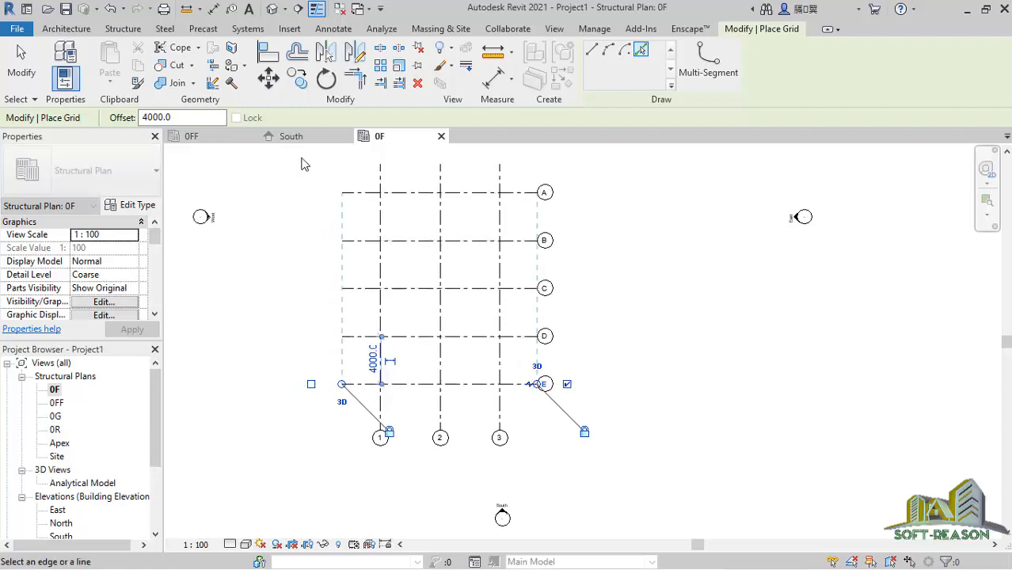
click(22, 64)
- Open the 0G structural plan
scroll(397, 203, up, 1)
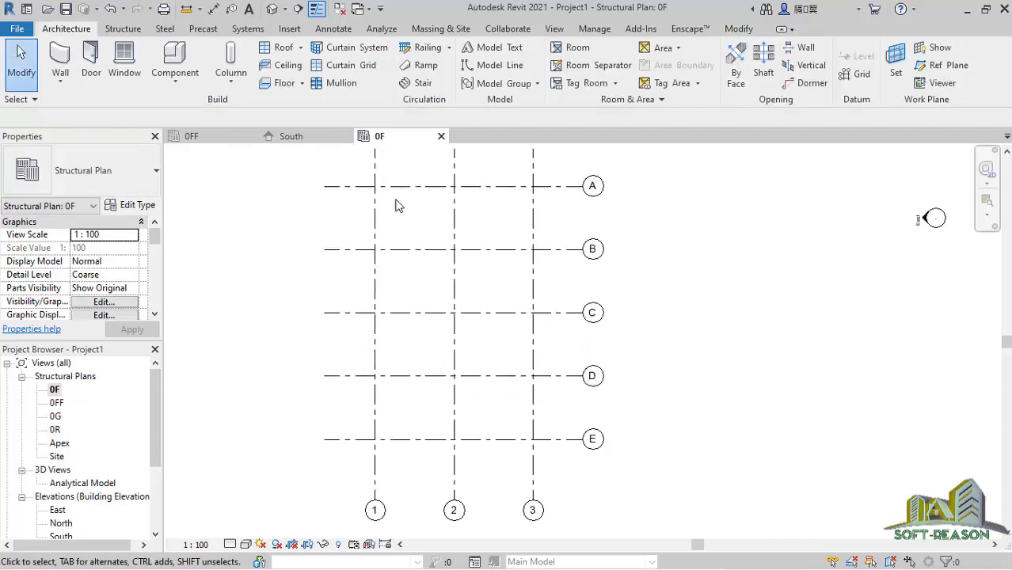
scroll(392, 416, down, 3)
scroll(420, 409, up, 2)
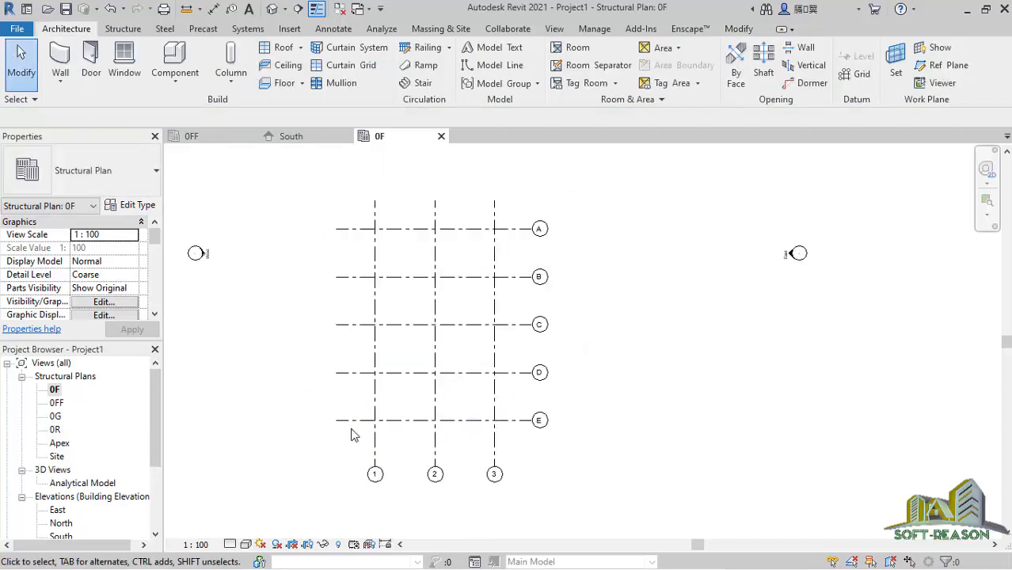
scroll(343, 300, down, 1)
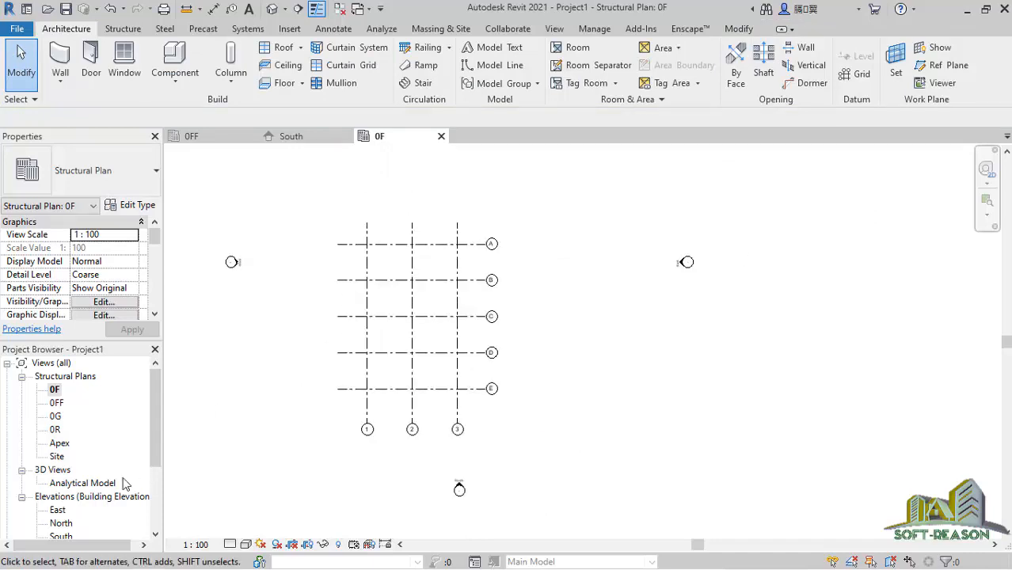
double_click(54, 415)
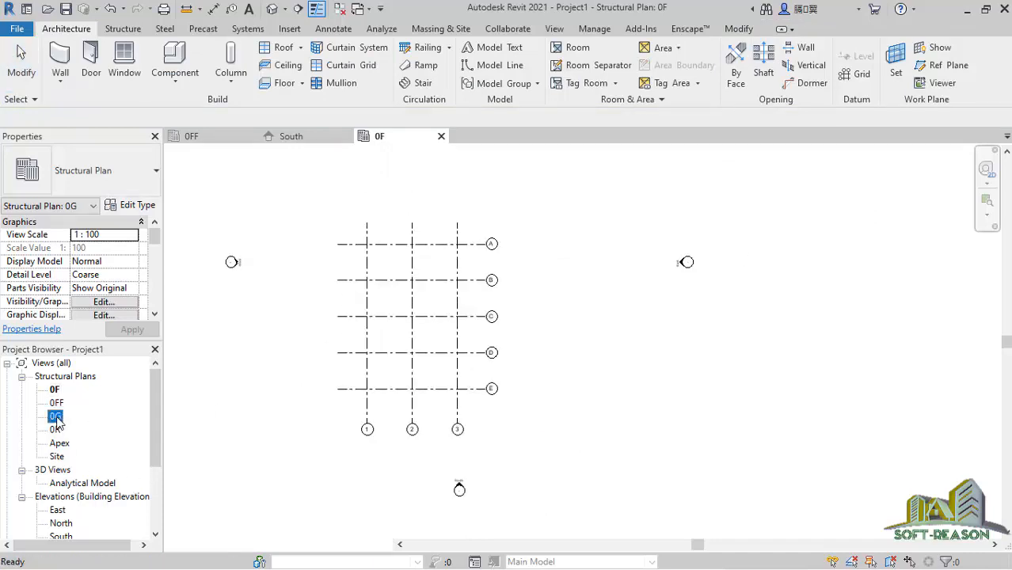
scroll(399, 243, up, 3)
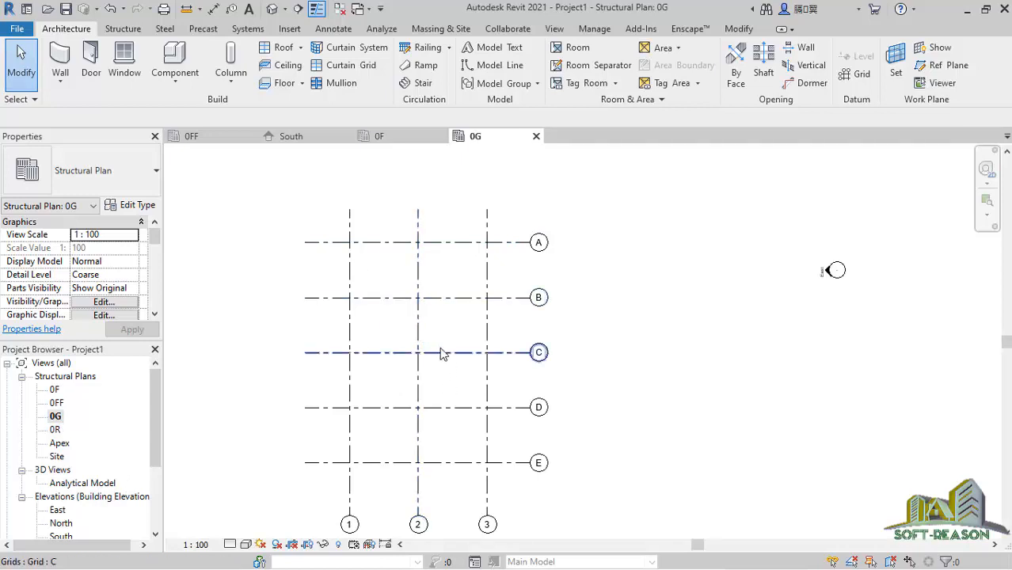
- Start placing vertical structural columns on plan 0G using the UC305x305x97 universal column type
click(124, 29)
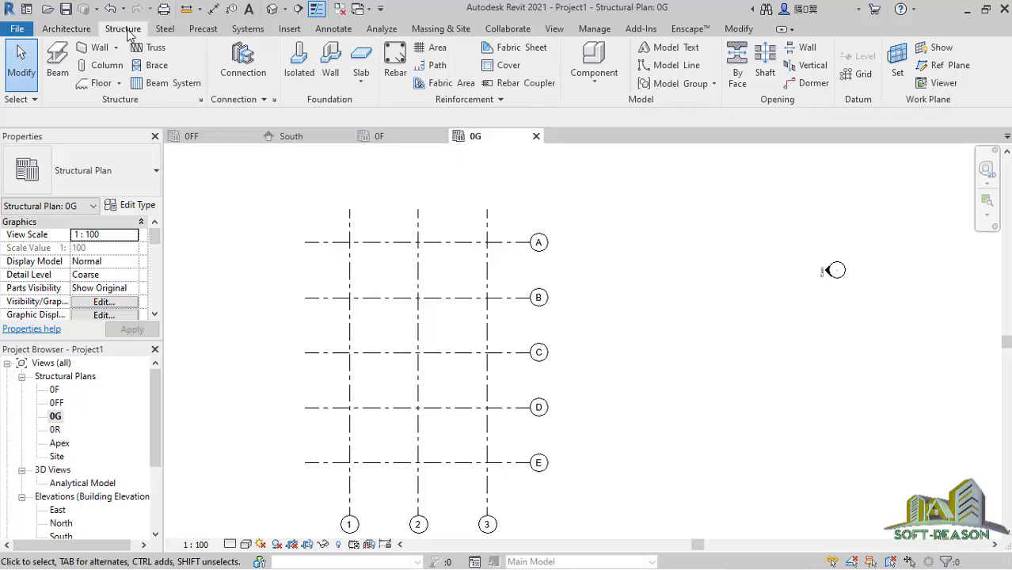
click(107, 65)
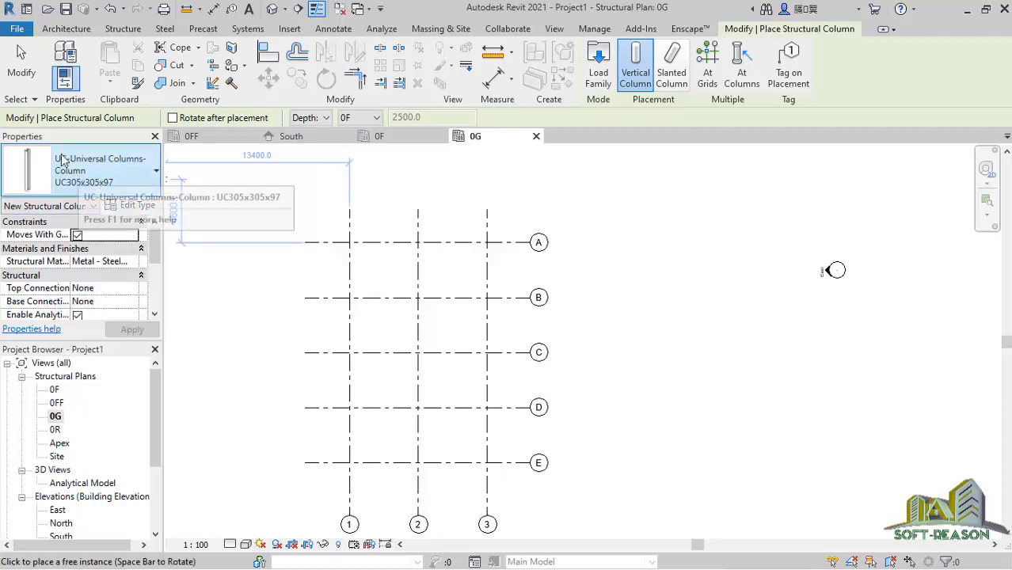
click(72, 168)
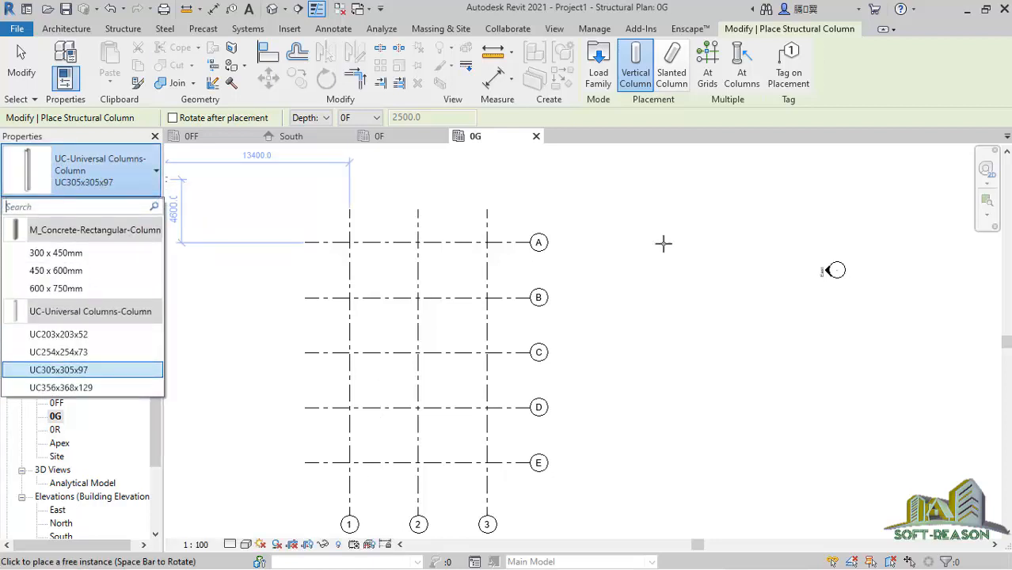
scroll(687, 261, down, 2)
scroll(475, 318, up, 3)
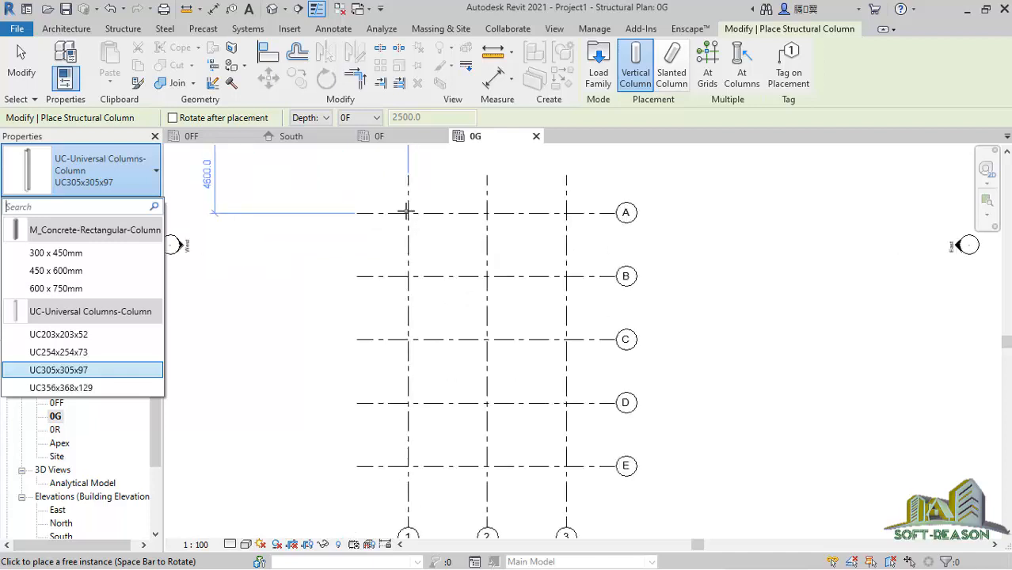
scroll(420, 237, down, 2)
scroll(423, 257, up, 3)
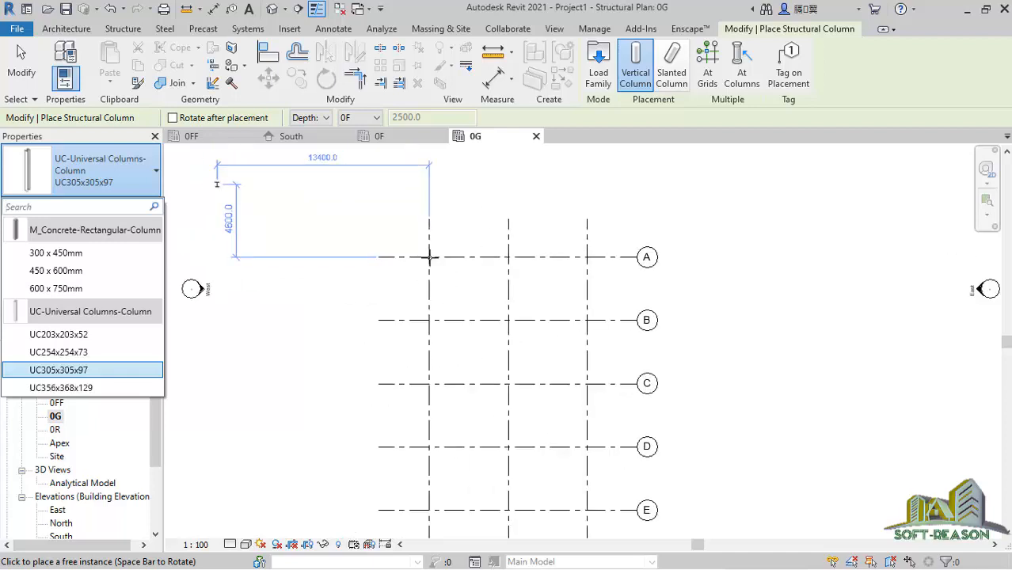
scroll(430, 265, up, 2)
scroll(475, 299, down, 3)
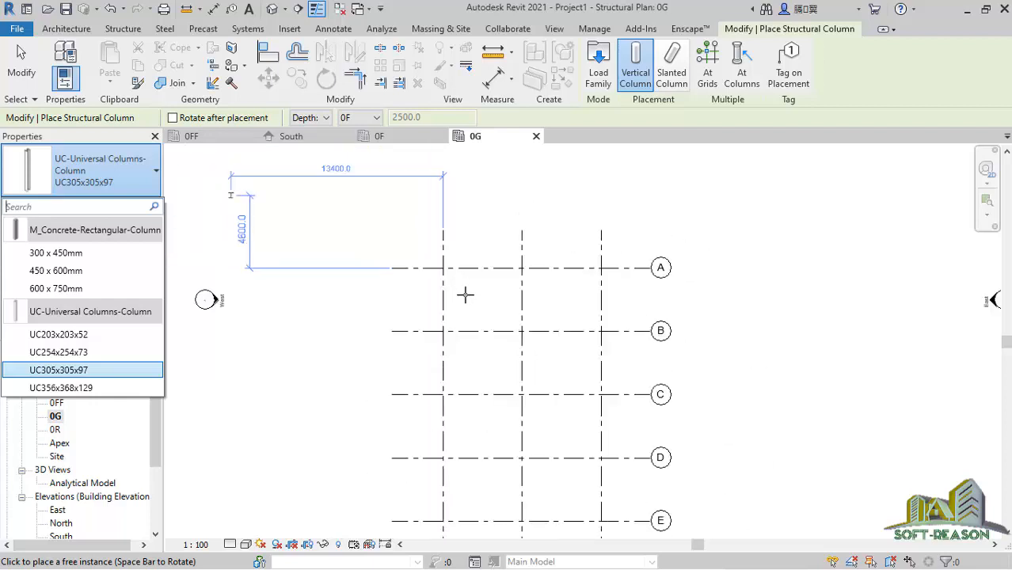
- Set the plan's detail level to Fine and check the column preview at the intersection of grids A and 1
click(231, 544)
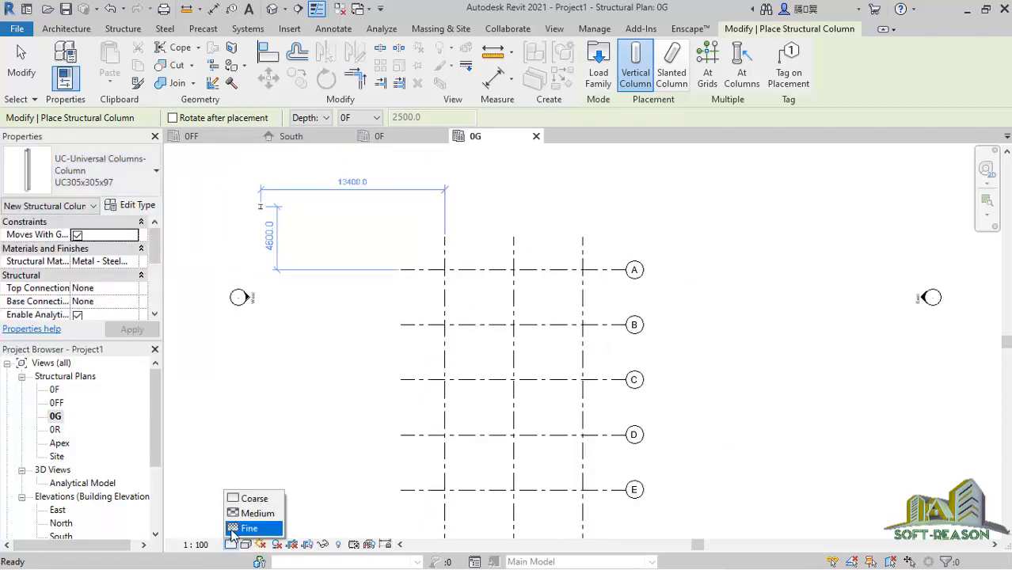
click(232, 529)
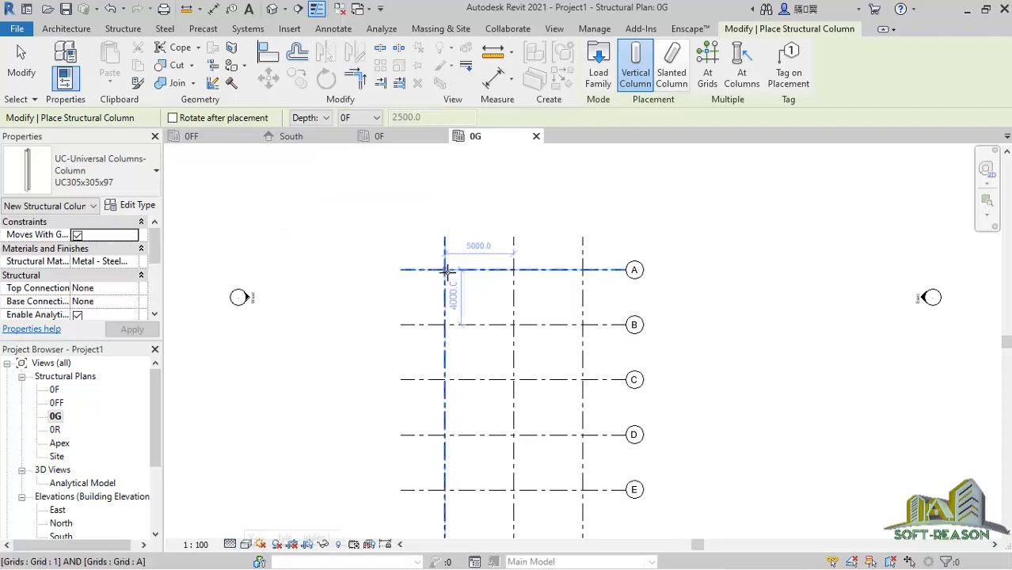
scroll(446, 271, up, 5)
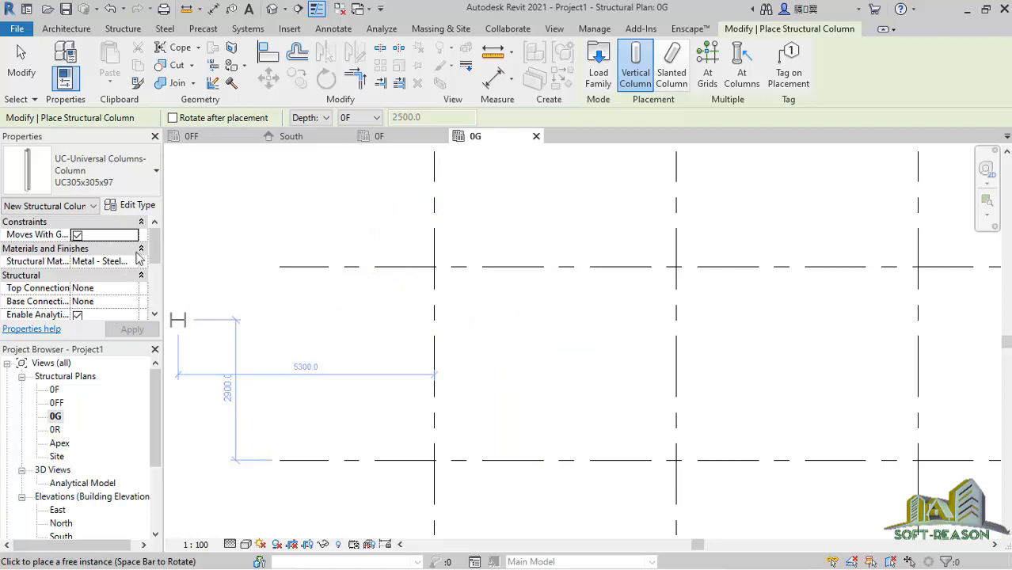
mouse_move(156, 246)
mouse_down()
mouse_move(156, 289)
mouse_move(159, 240)
mouse_up()
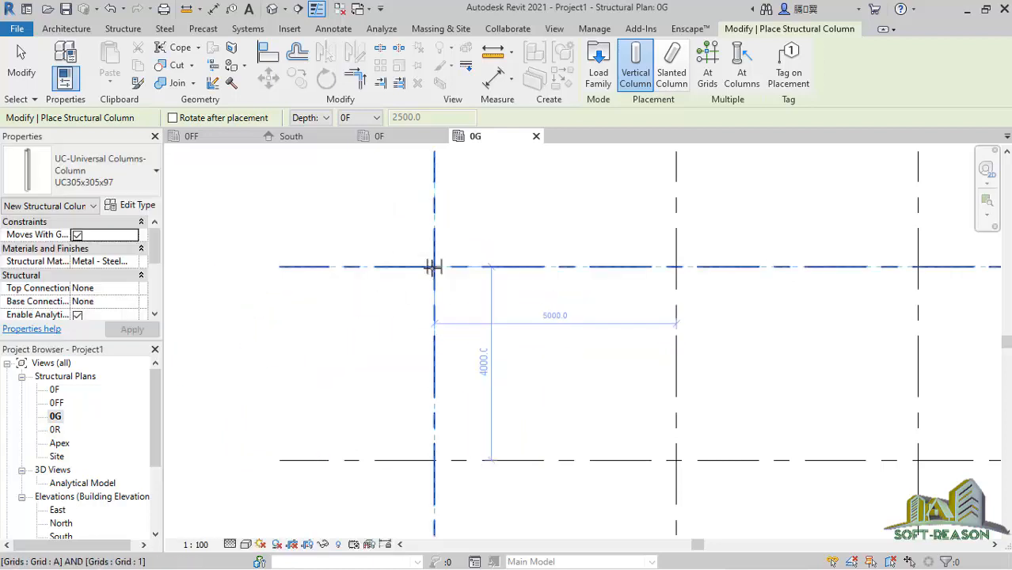
scroll(426, 264, down, 2)
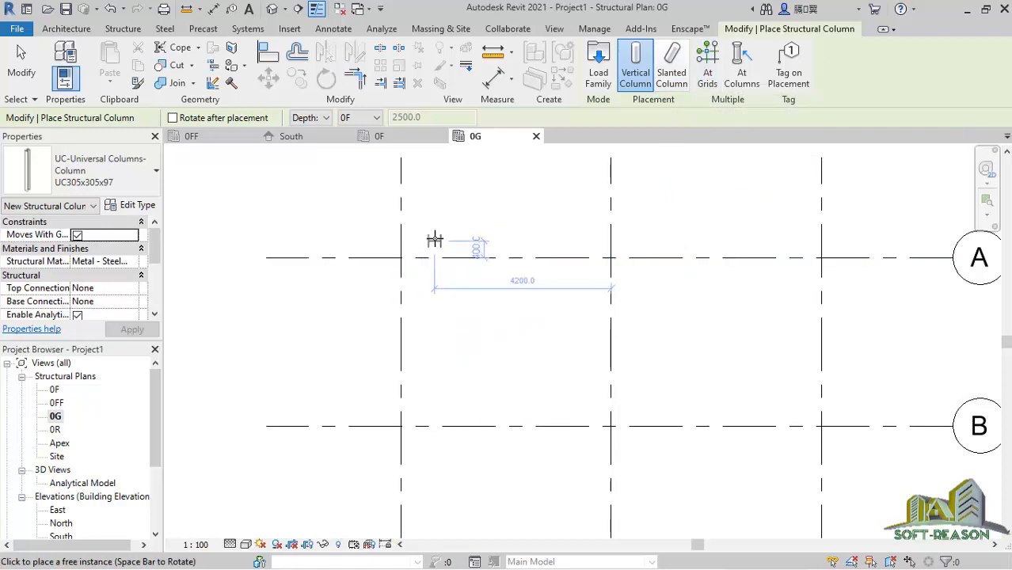
- Use placement at grids to put columns where grid 1 crosses grids A to E
scroll(422, 209, down, 5)
click(707, 71)
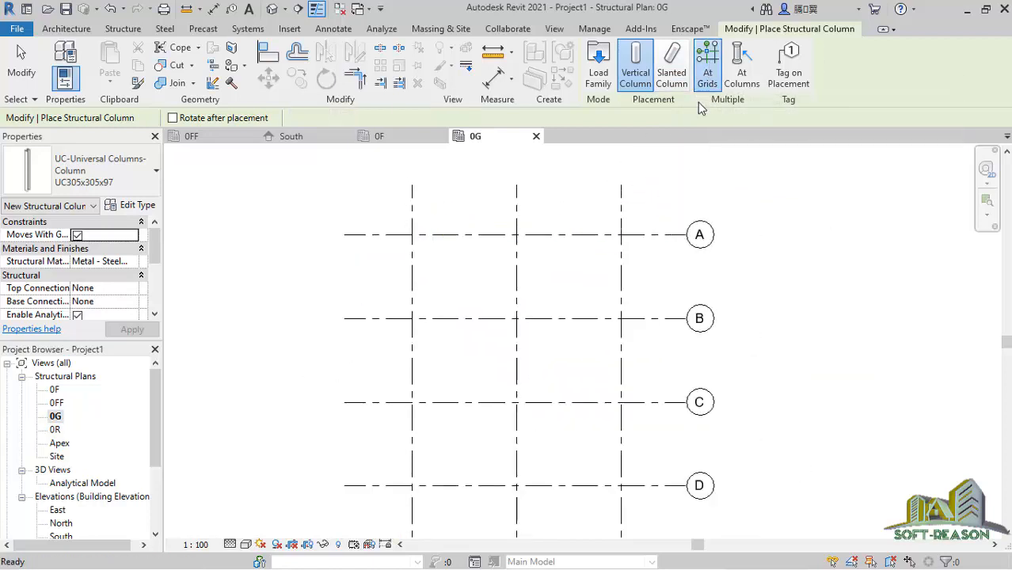
scroll(408, 226, down, 3)
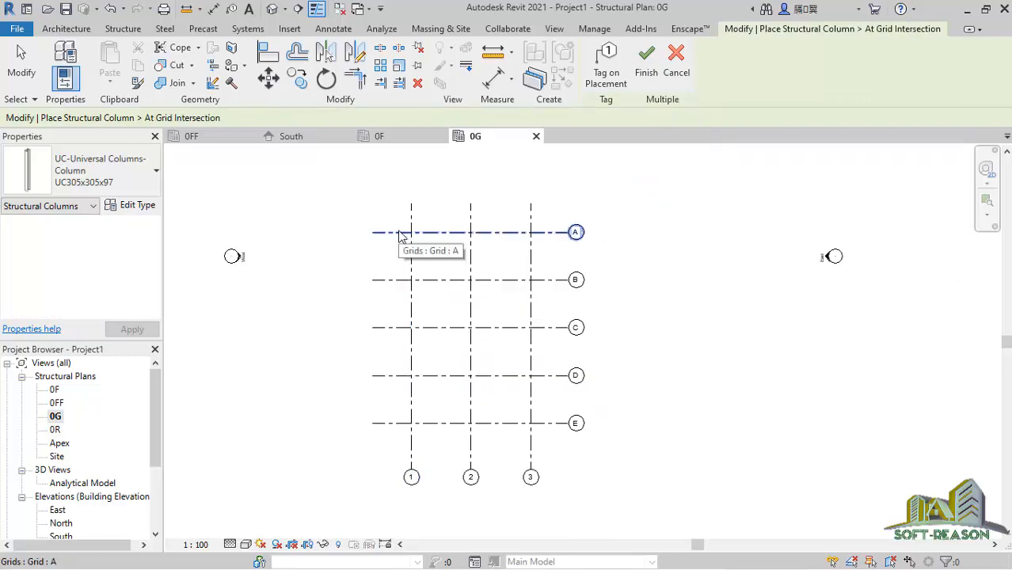
drag(394, 220, 334, 444)
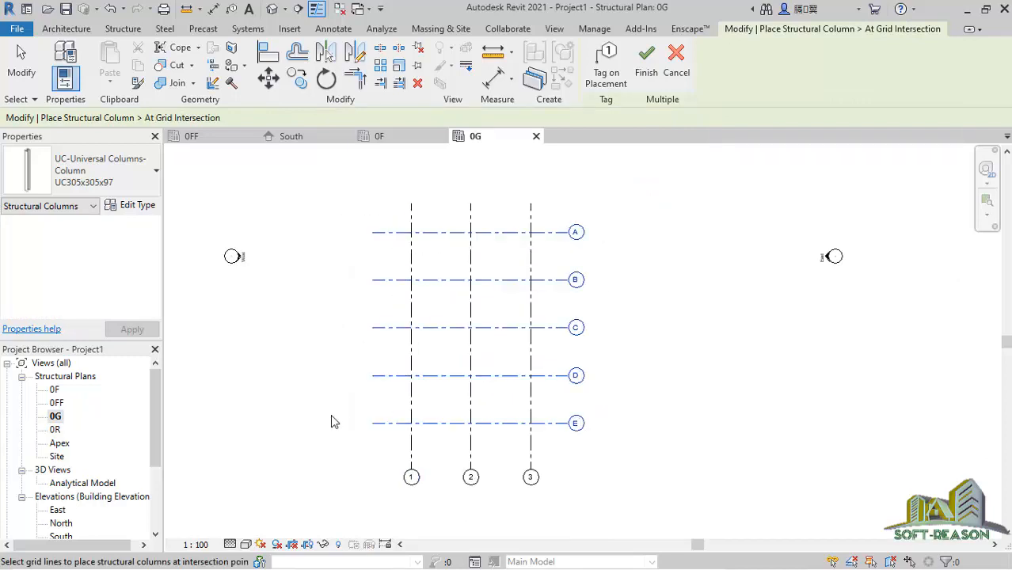
ctrl+click(417, 222)
scroll(422, 280, up, 2)
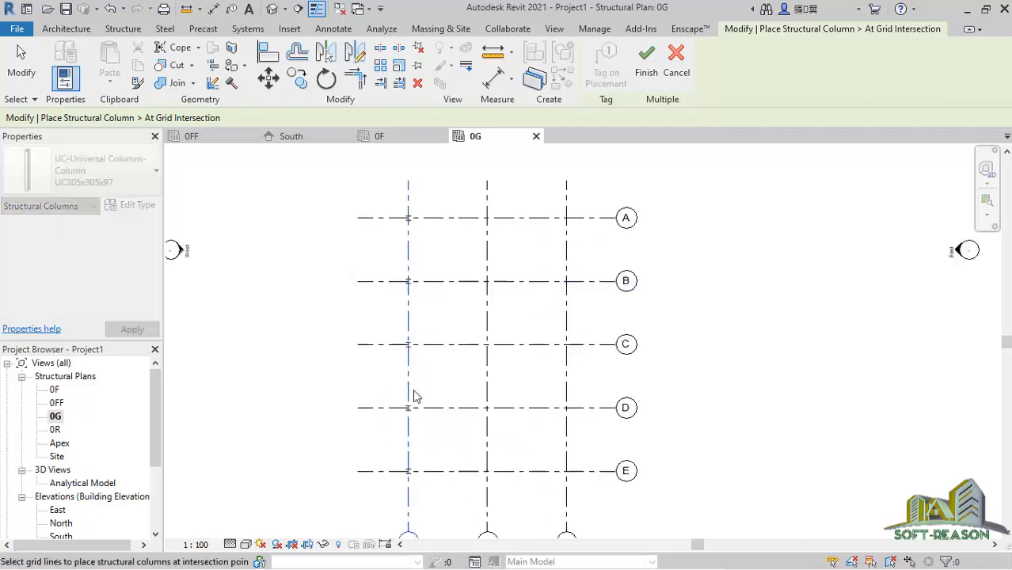
- Rotate the grid 1 columns by 90 degrees and finish their placement
scroll(418, 475, up, 3)
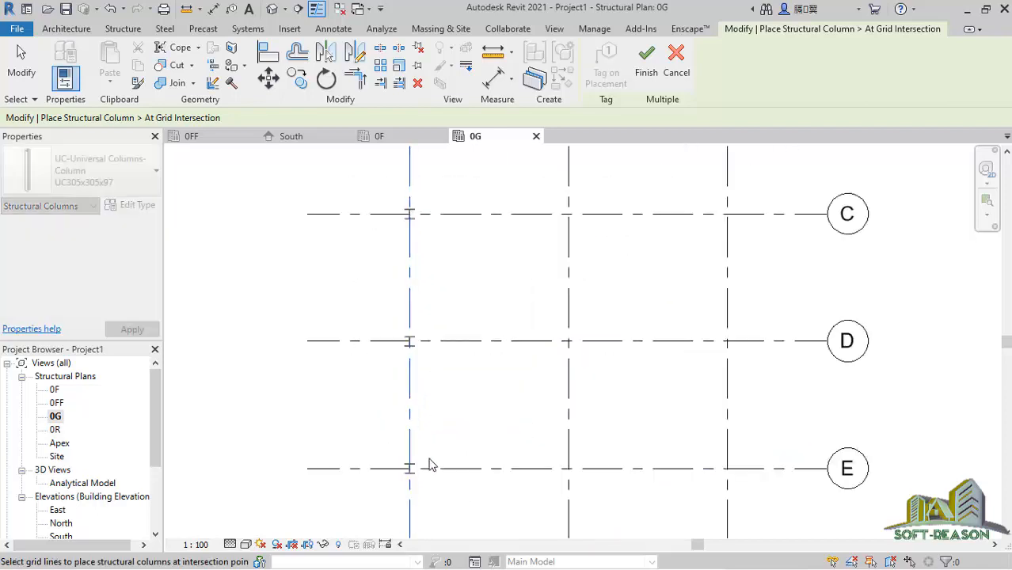
scroll(447, 259, down, 3)
scroll(438, 190, up, 1)
scroll(434, 324, down, 2)
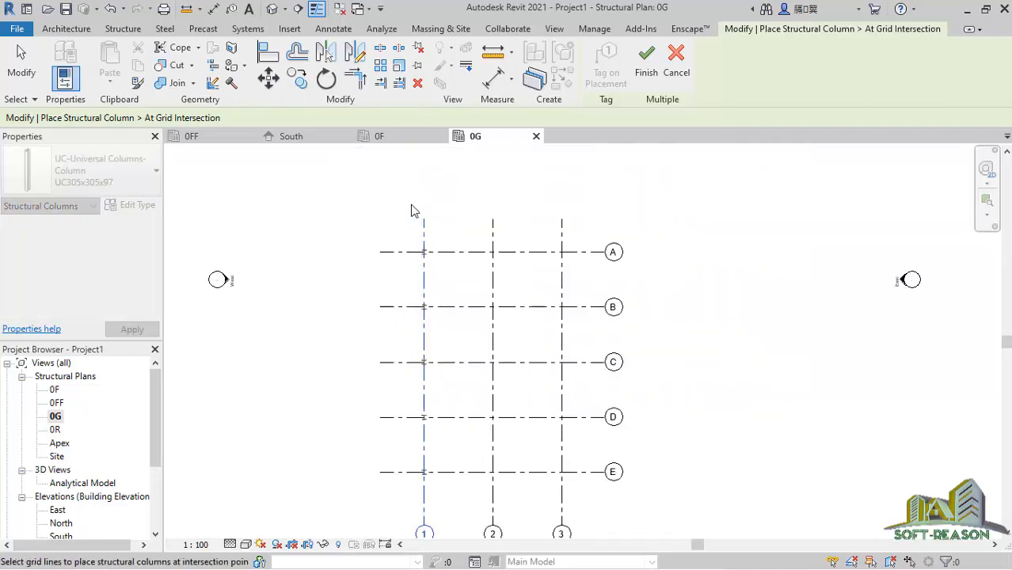
scroll(420, 229, up, 3)
scroll(450, 263, up, 1)
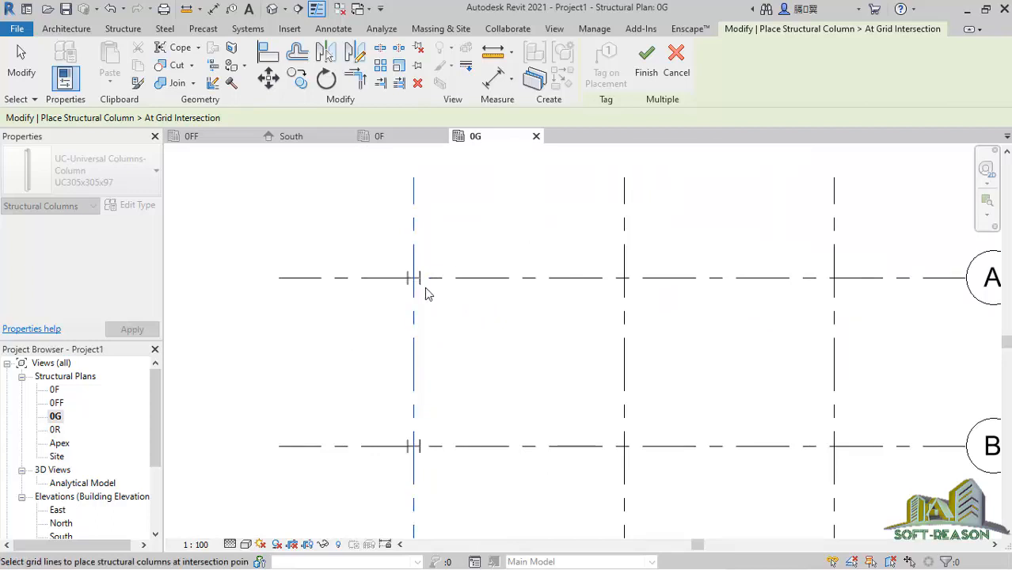
click(646, 65)
scroll(362, 235, down, 4)
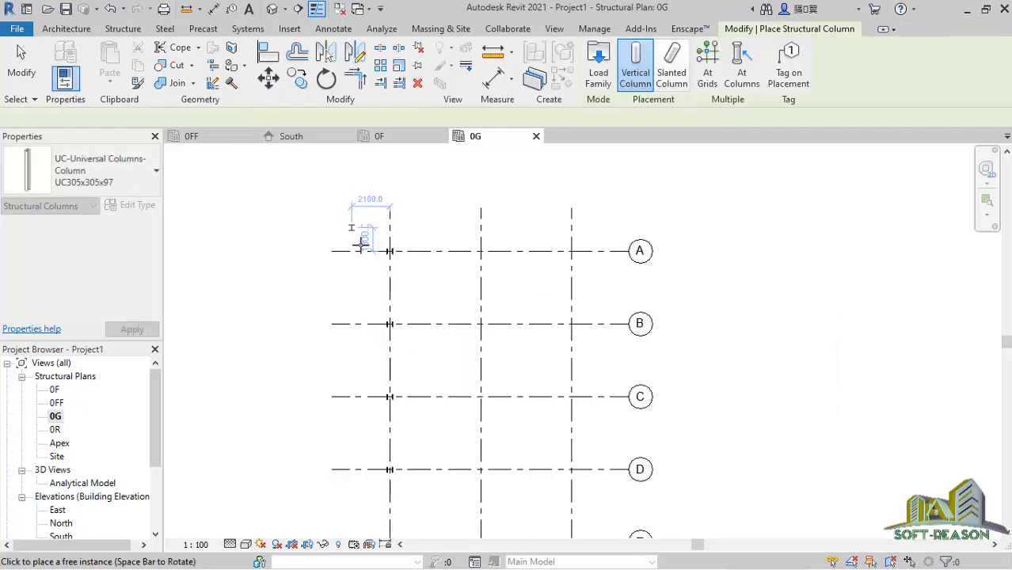
- Use placement at grids to put columns where grid 3 crosses grids A to E
scroll(427, 323, down, 3)
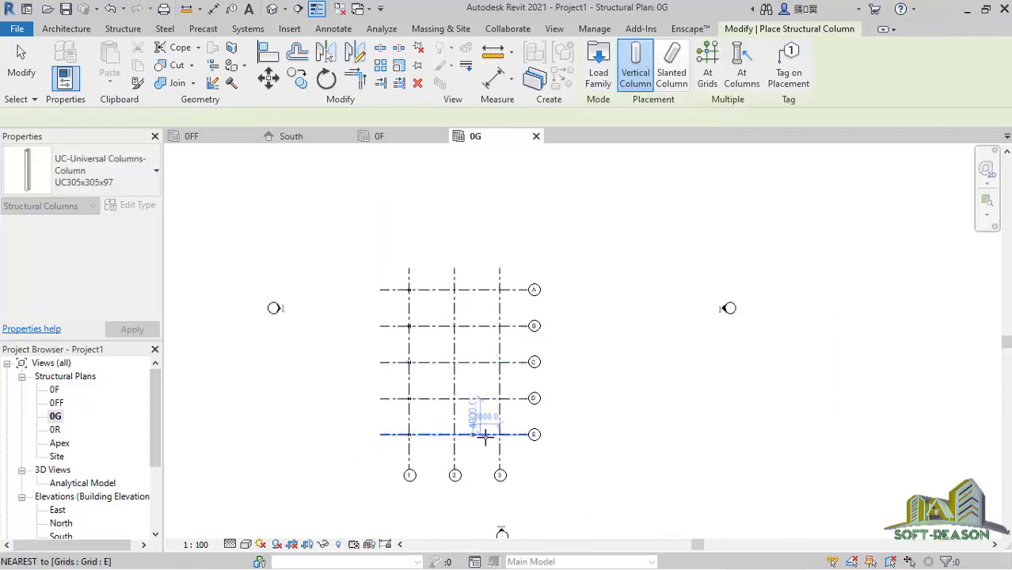
scroll(485, 435, up, 2)
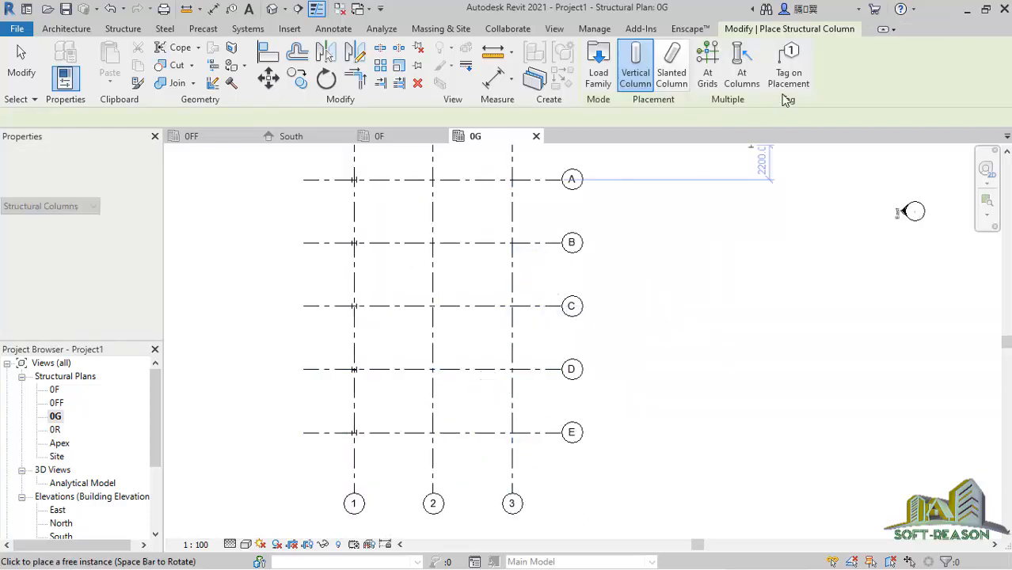
click(707, 66)
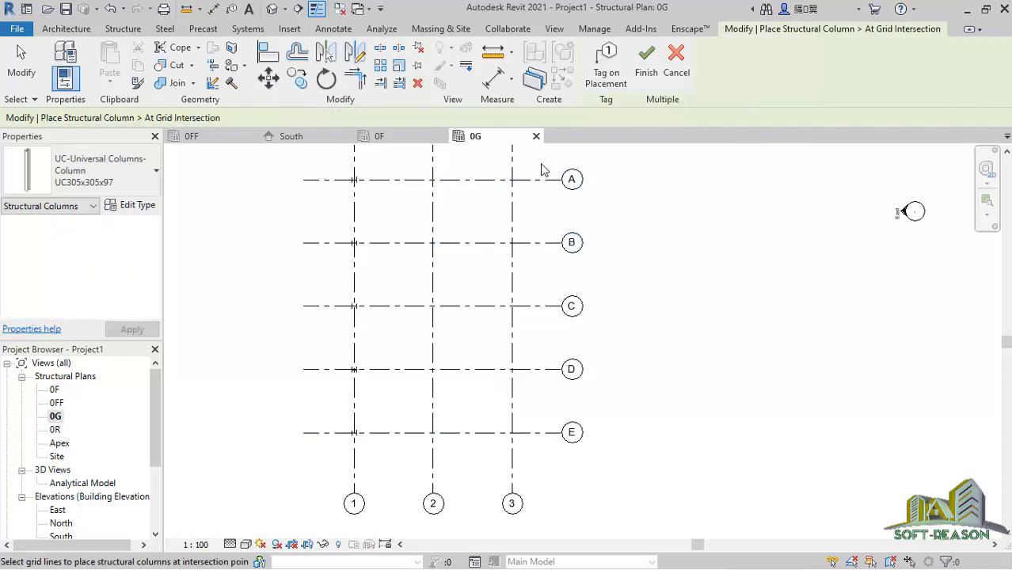
drag(543, 169, 531, 450)
ctrl+click(513, 160)
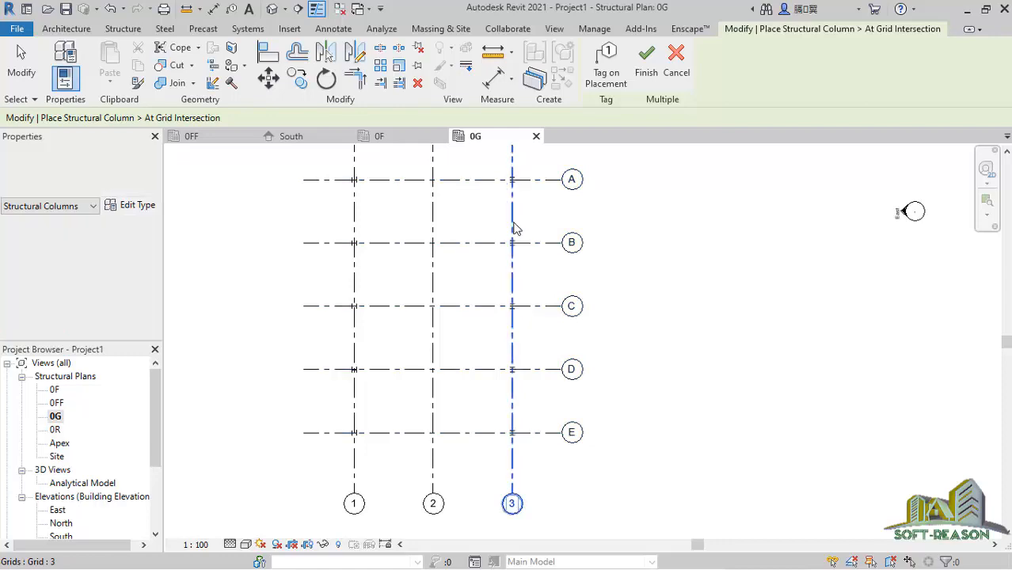
- Rotate the grid 3 columns by 90 degrees and finish their placement
scroll(520, 167, up, 3)
scroll(417, 372, down, 3)
scroll(454, 277, up, 6)
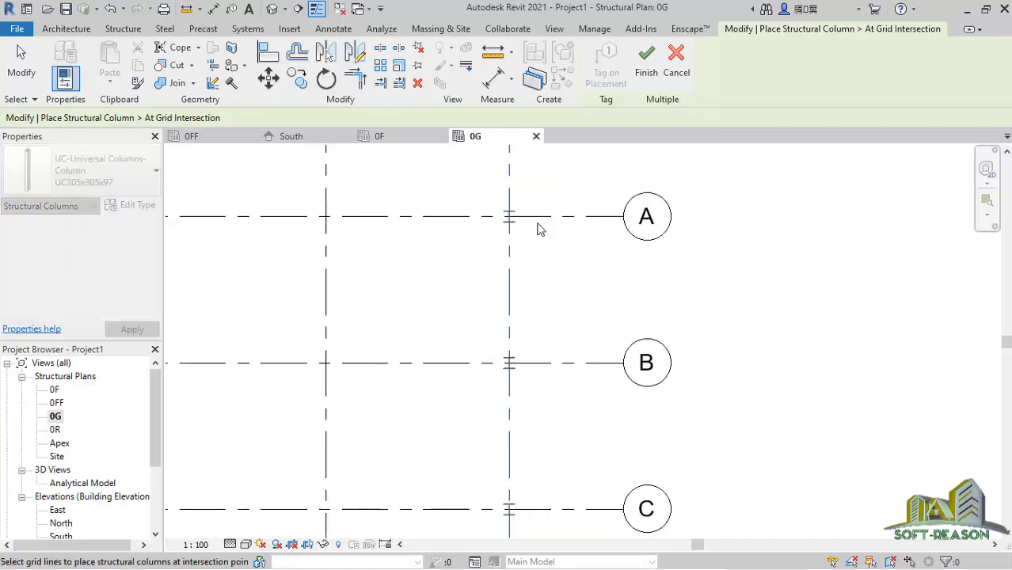
scroll(538, 224, down, 3)
scroll(281, 249, up, 1)
scroll(555, 217, up, 3)
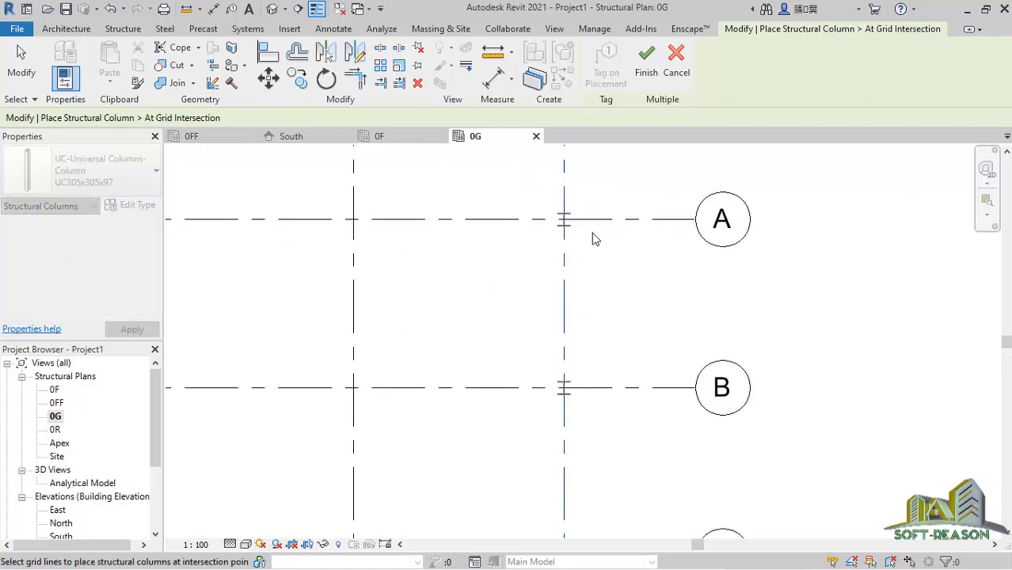
scroll(594, 235, down, 2)
scroll(575, 222, up, 1)
scroll(562, 238, down, 5)
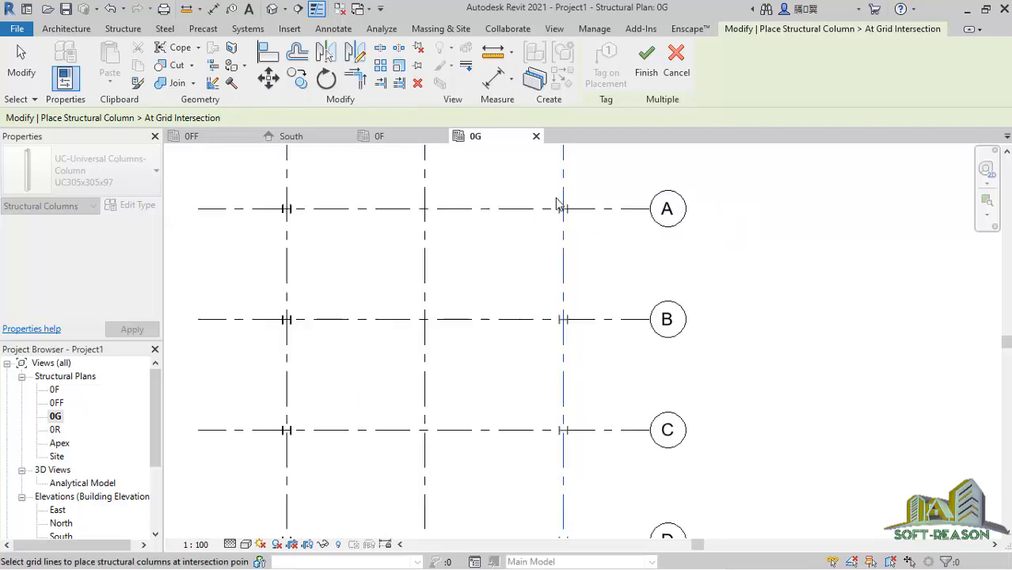
click(569, 400)
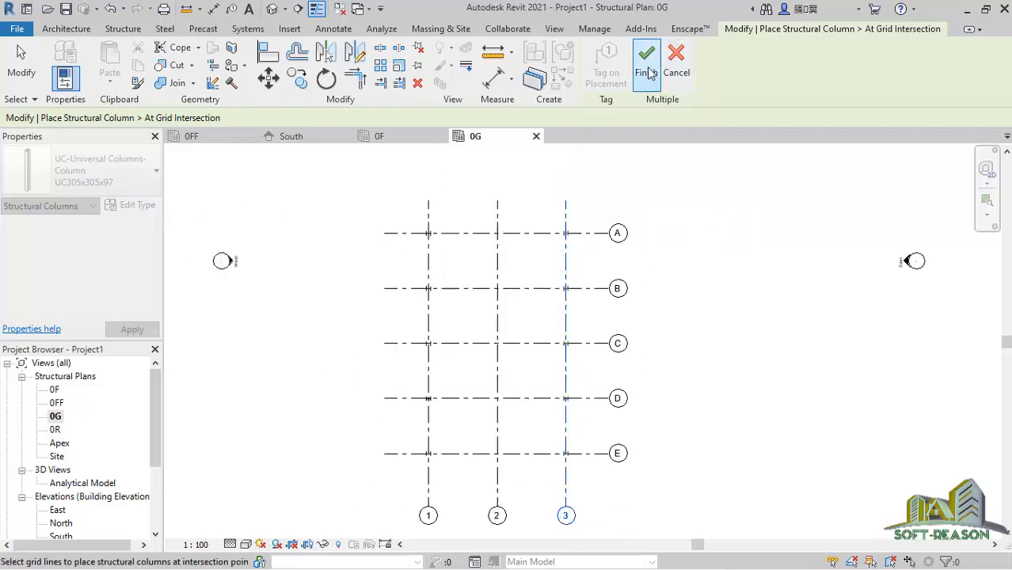
click(650, 70)
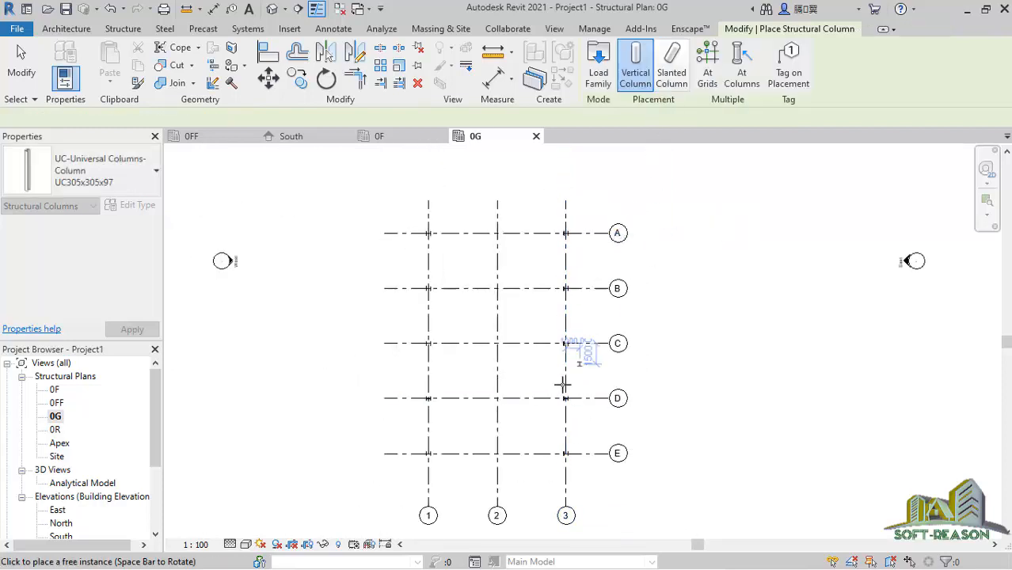
scroll(562, 348, up, 2)
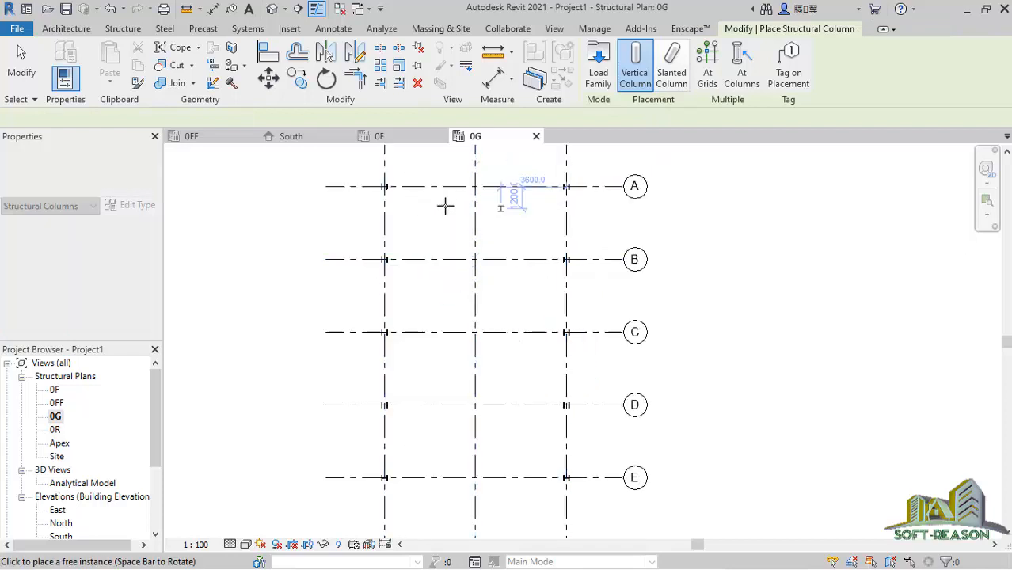
scroll(420, 212, down, 2)
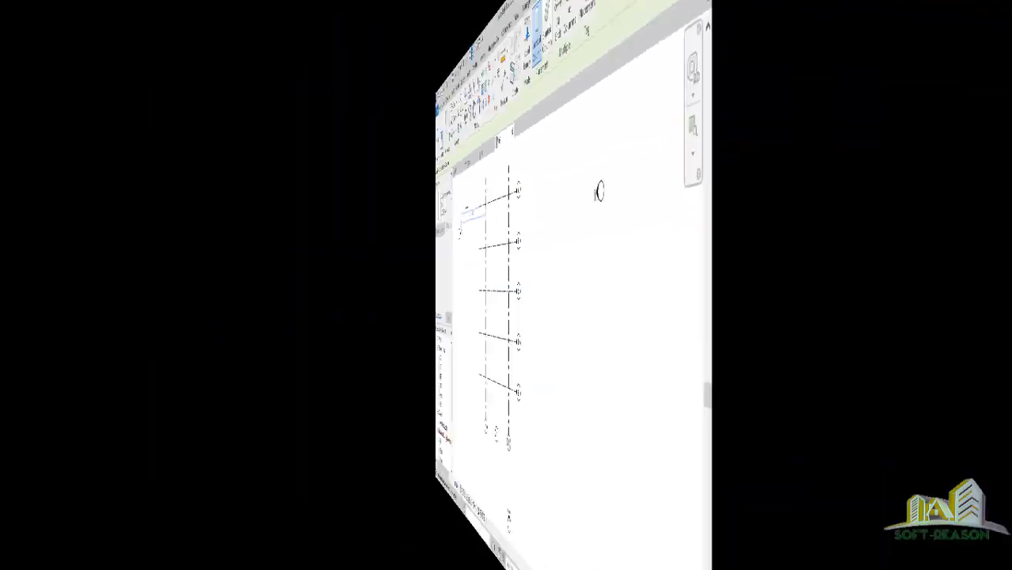
- Clear the column selection in plan 0F and open the South elevation to examine the columns between levels 0F and 0G
scroll(479, 310, down, 1)
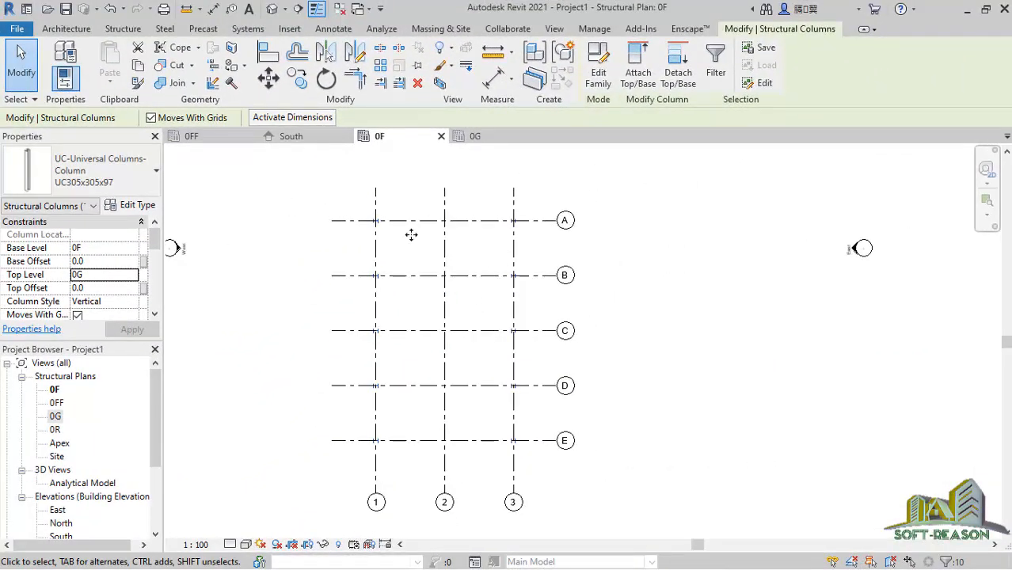
key(Escape)
scroll(468, 324, up, 2)
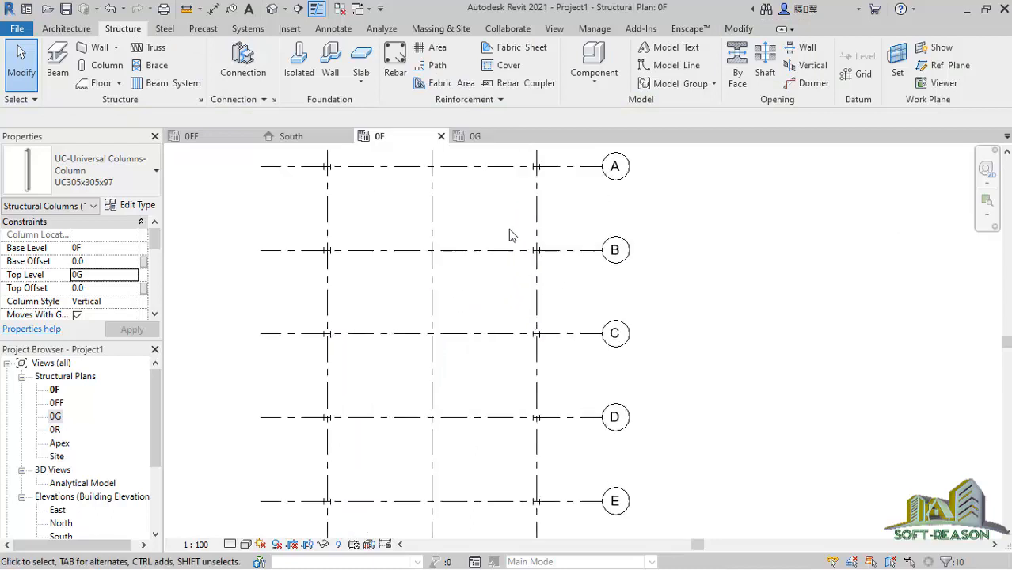
scroll(507, 245, down, 3)
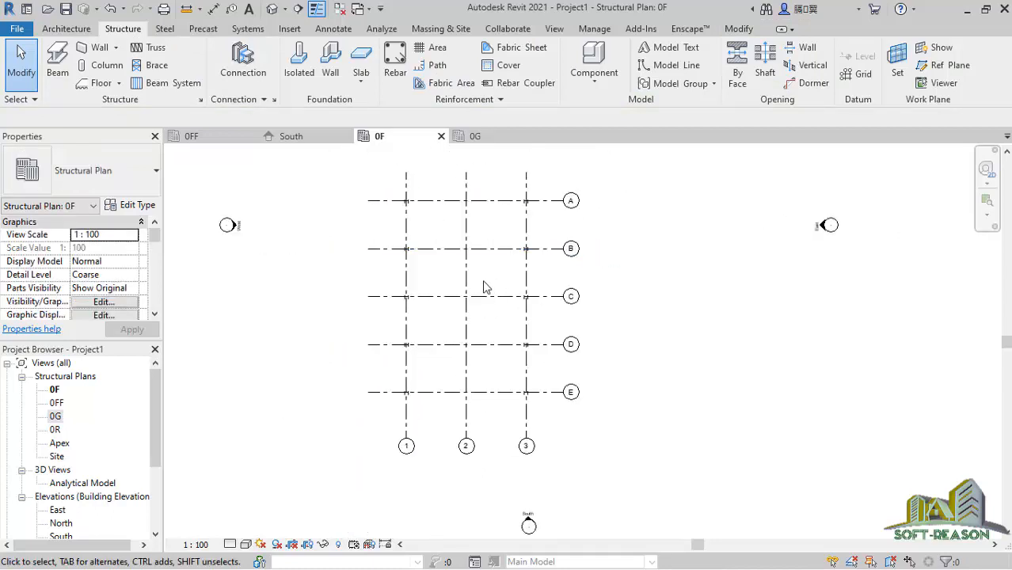
click(292, 137)
scroll(255, 380, up, 1)
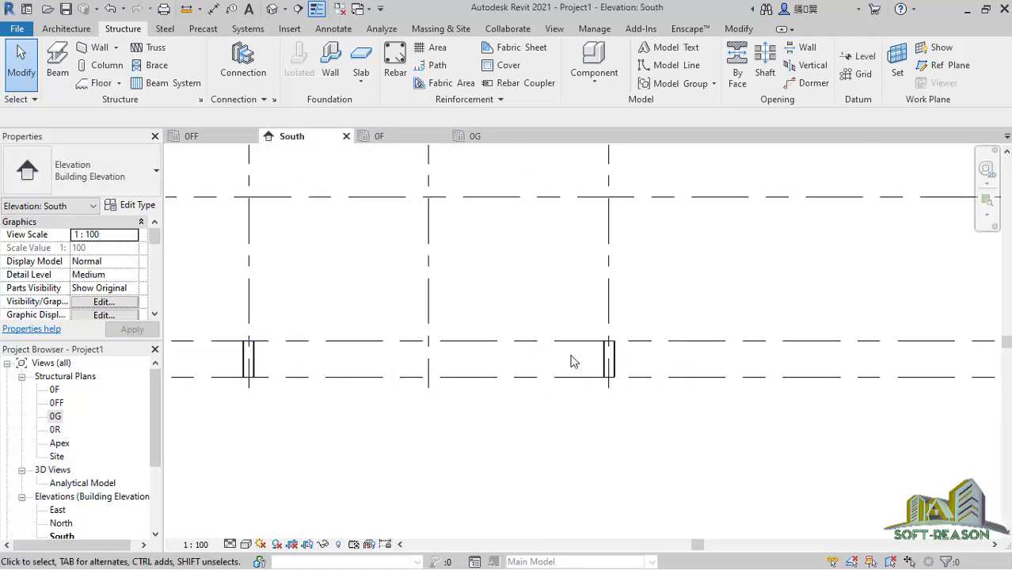
scroll(629, 354, down, 2)
scroll(338, 373, up, 5)
scroll(348, 345, down, 2)
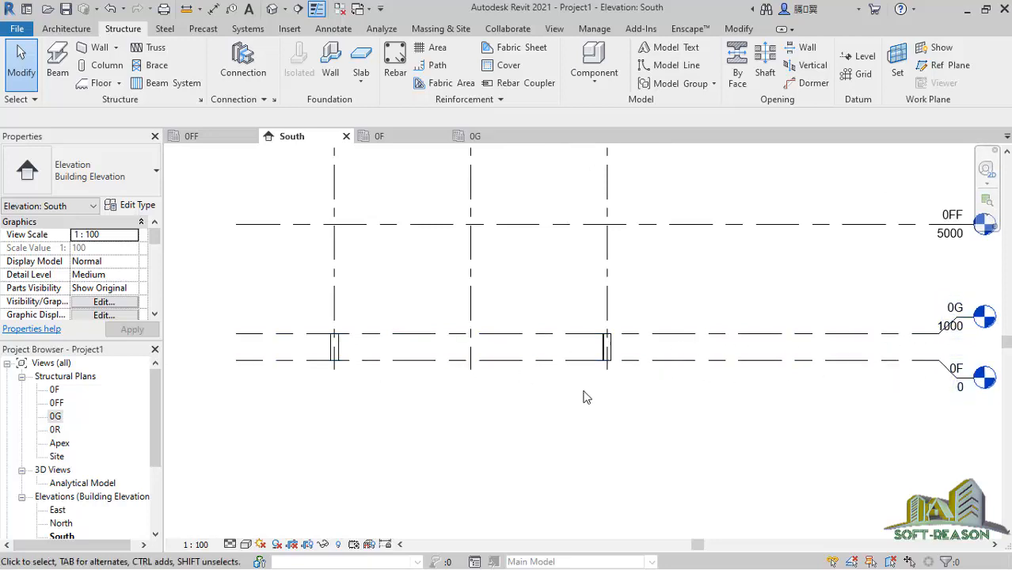
- Select all the columns along grids 1 and 3 in plan 0F and set their top level to 0R
scroll(586, 396, down, 3)
scroll(622, 383, up, 2)
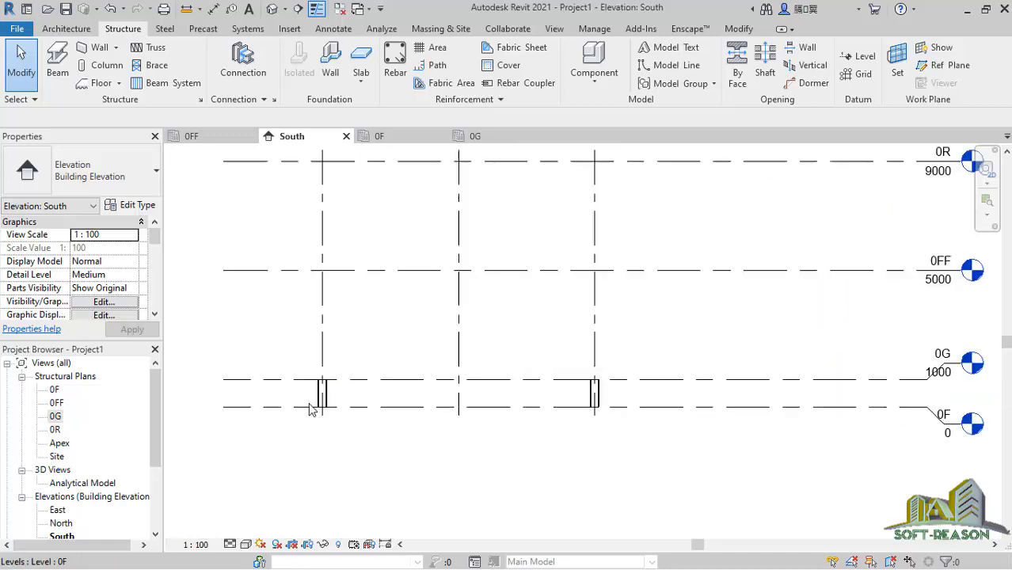
scroll(492, 369, down, 2)
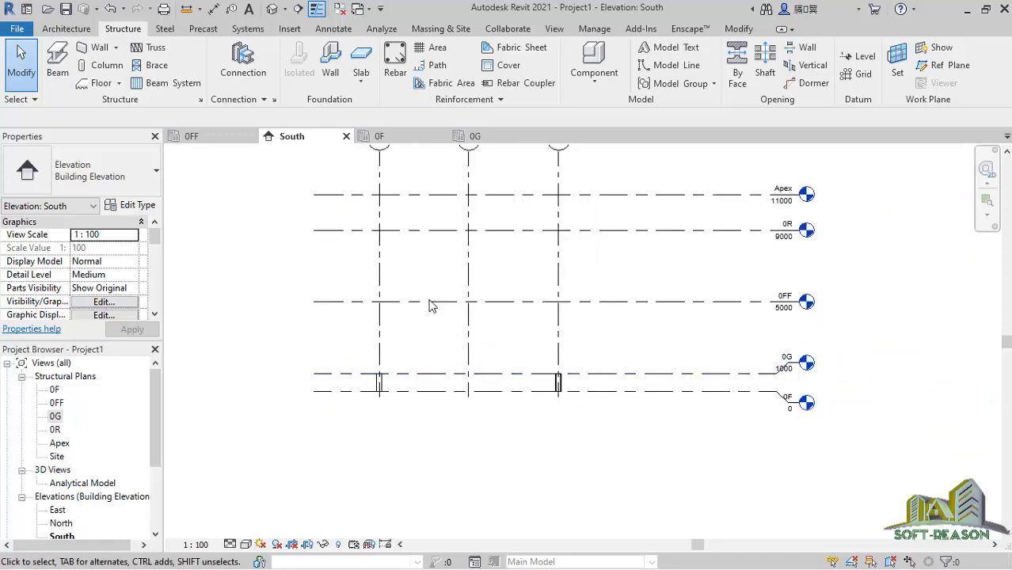
click(381, 139)
scroll(443, 299, up, 2)
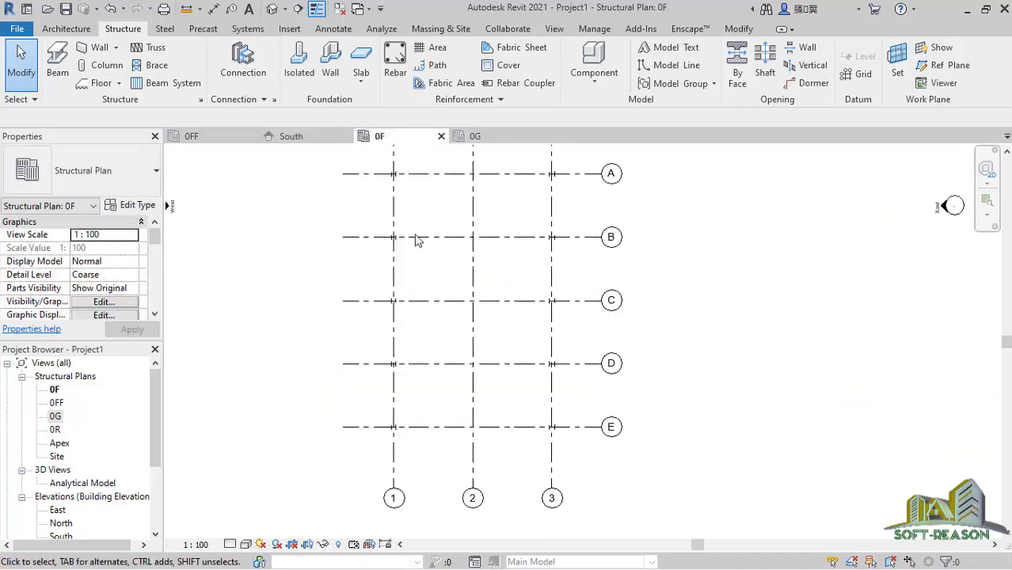
scroll(380, 295, down, 2)
drag(368, 181, 552, 433)
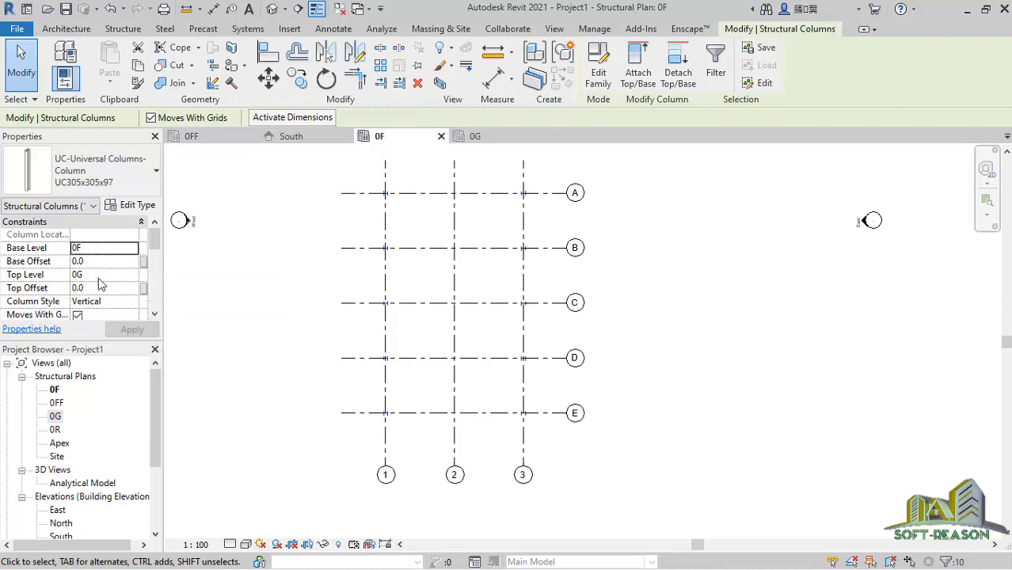
click(131, 275)
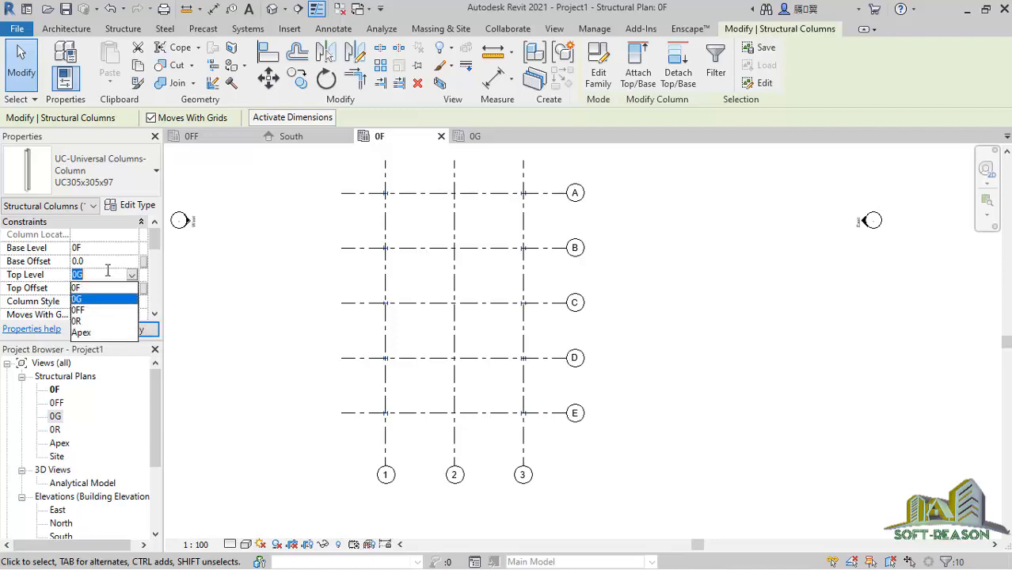
click(77, 321)
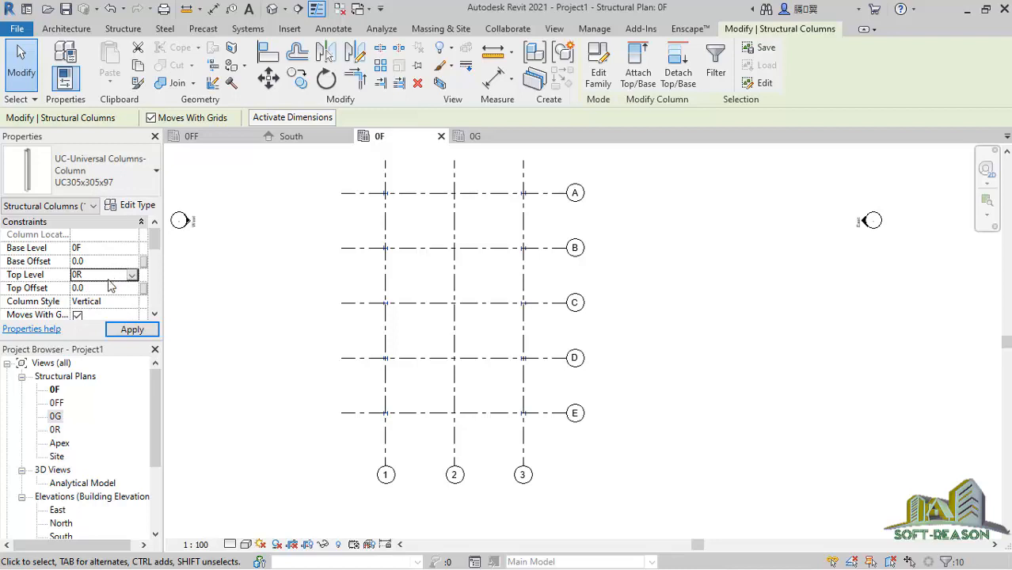
click(124, 333)
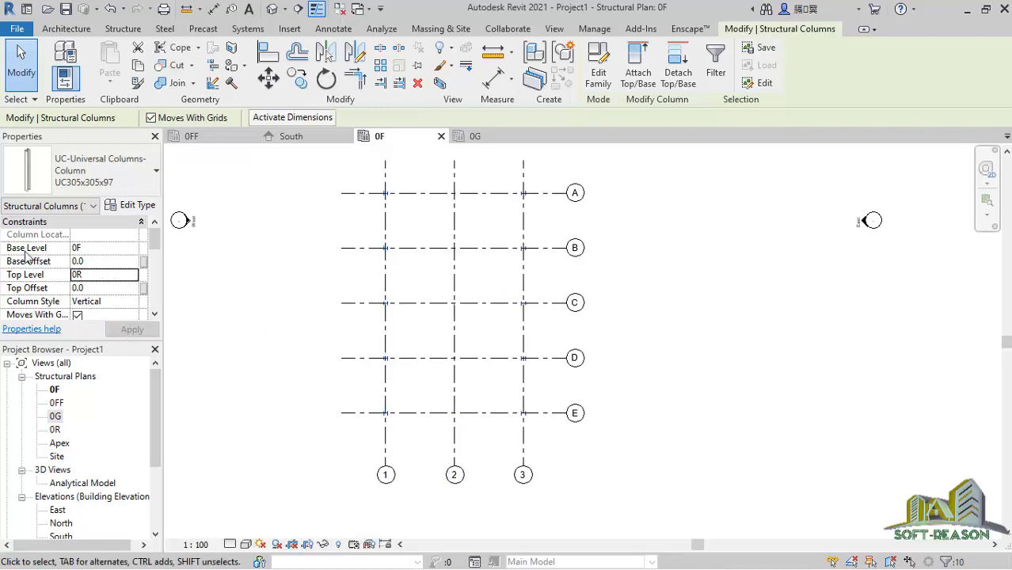
- Set the base level of the selected columns to 0G
click(125, 249)
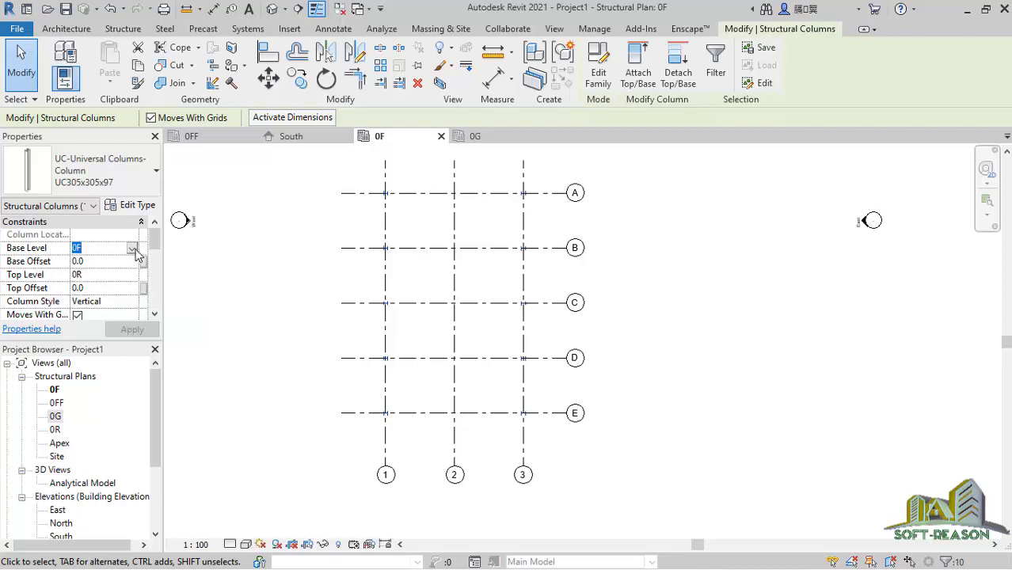
click(132, 249)
click(87, 273)
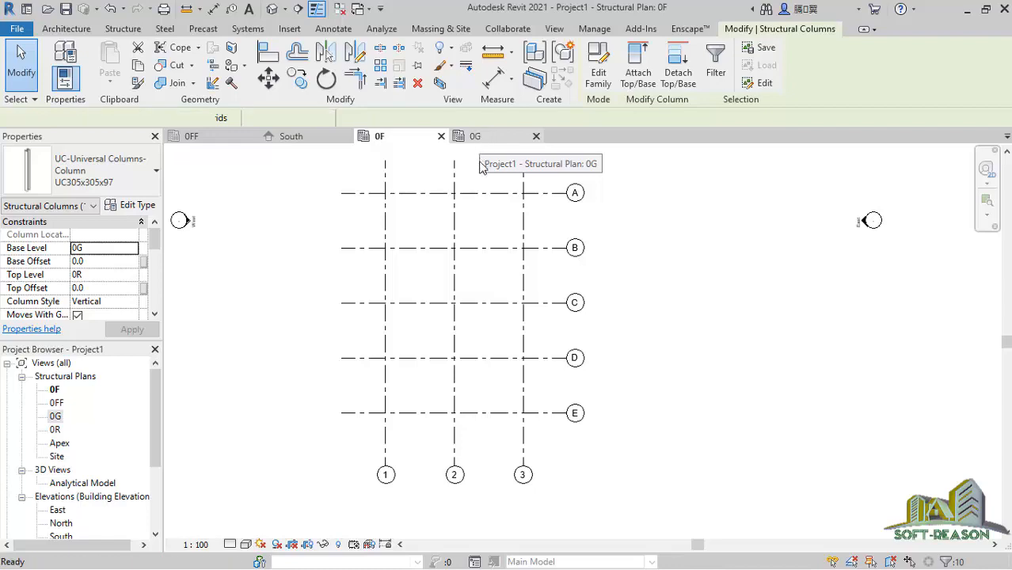
- Open plan 0G and examine the selected columns at the intersections of grids 1 and 3 with grids A to E
click(480, 138)
scroll(414, 379, up, 2)
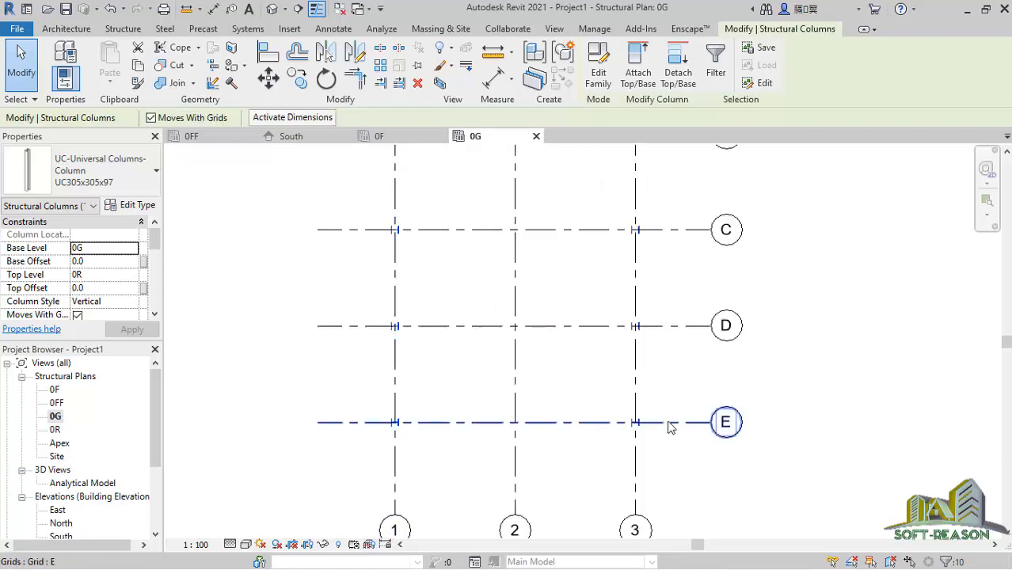
scroll(669, 424, up, 1)
scroll(494, 435, down, 5)
scroll(486, 238, up, 1)
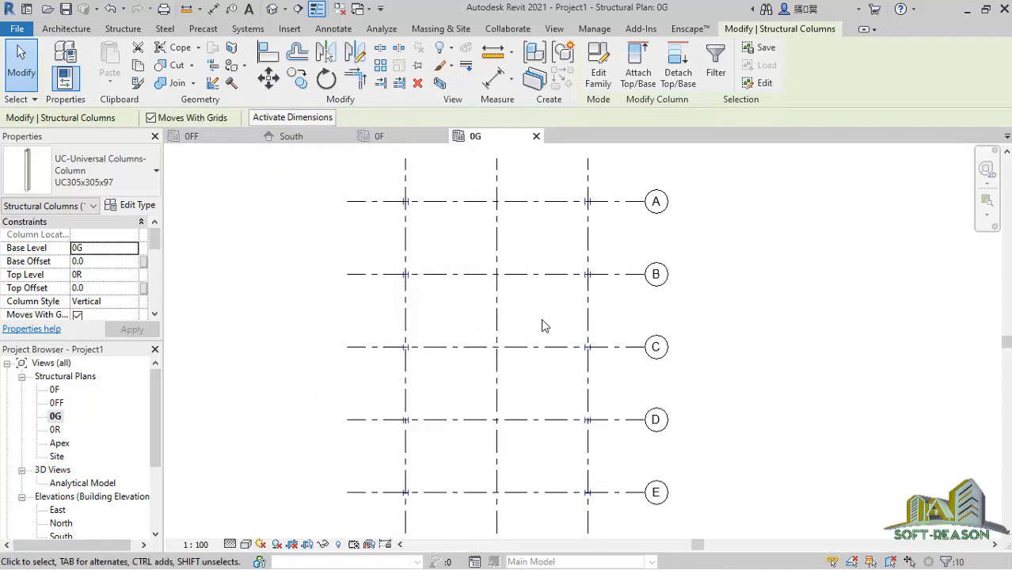
scroll(467, 274, down, 4)
scroll(492, 354, up, 3)
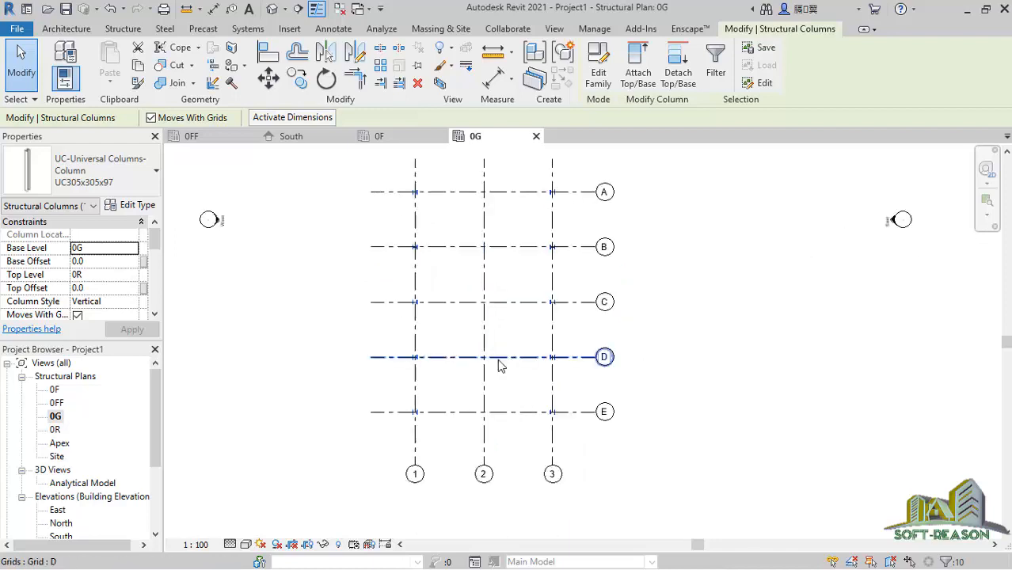
scroll(502, 370, down, 3)
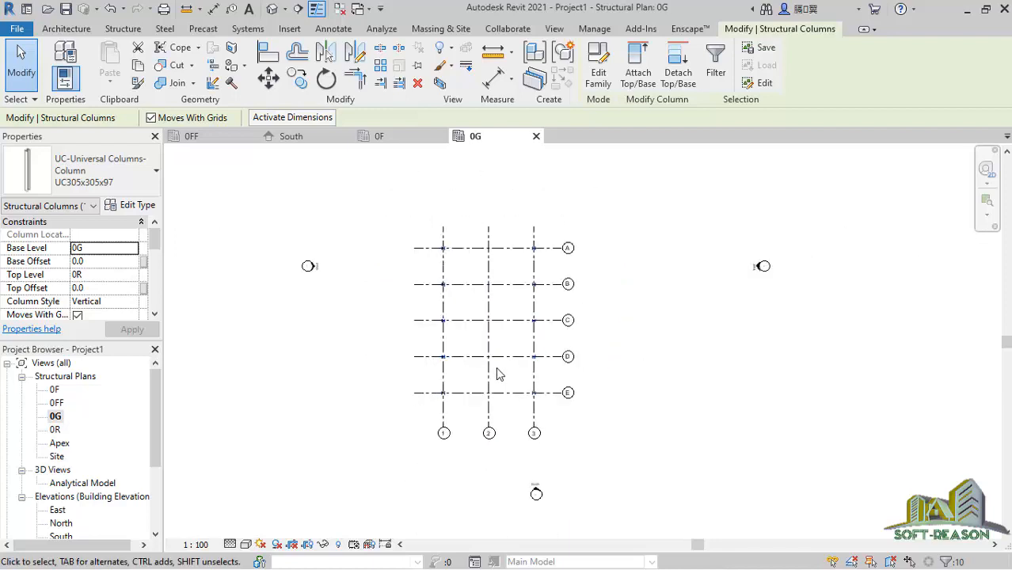
scroll(504, 376, up, 1)
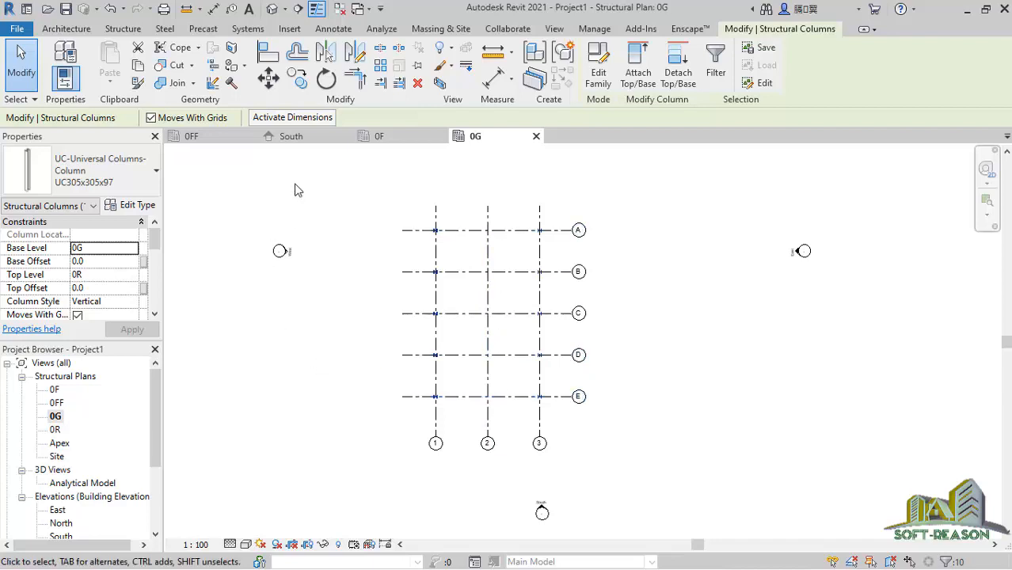
- Open the South elevation and examine how the columns on grids 1 and 3 span between levels 0G and 0R
click(290, 138)
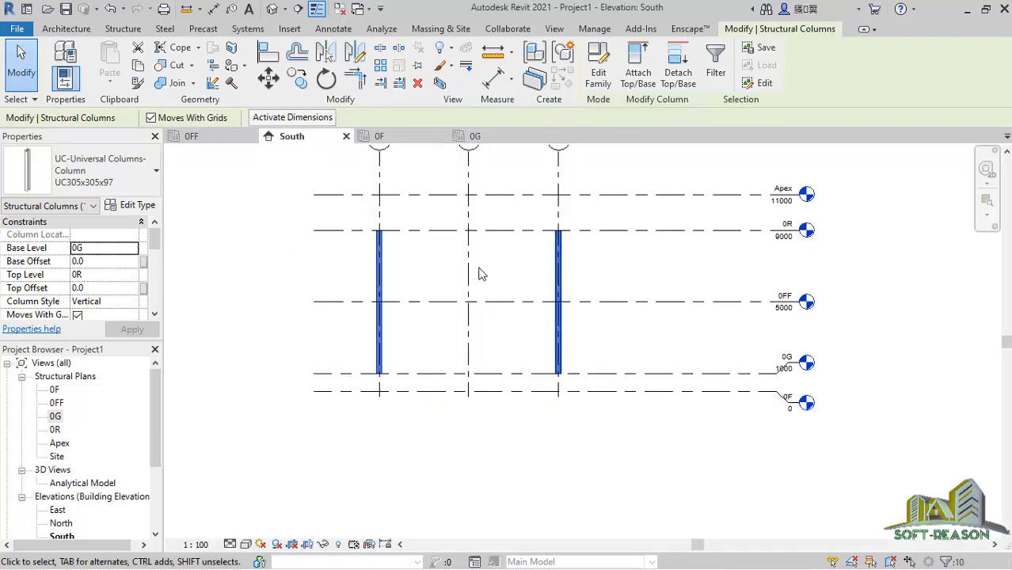
scroll(555, 280, up, 1)
scroll(491, 336, down, 3)
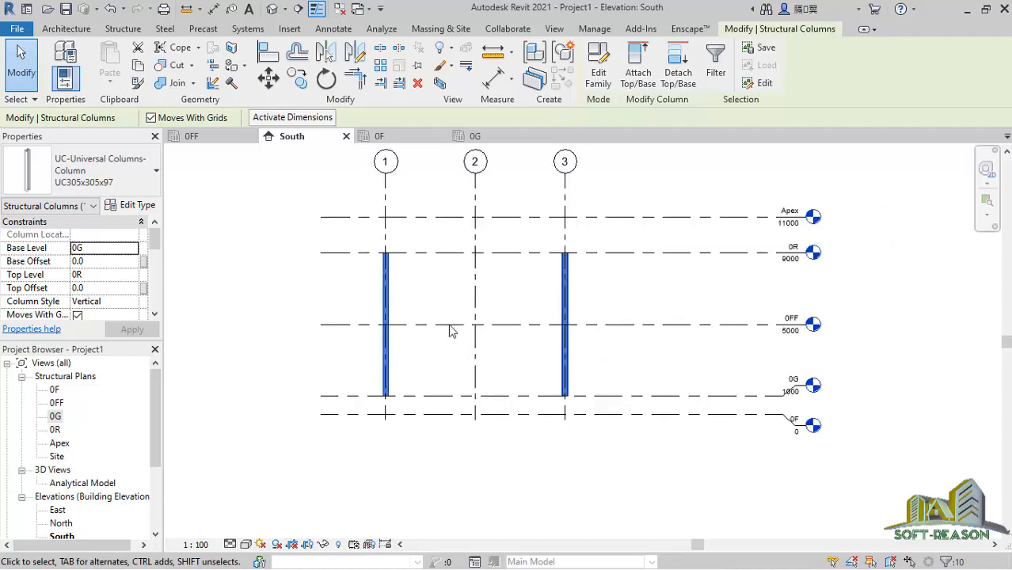
scroll(524, 289, up, 3)
scroll(315, 261, up, 1)
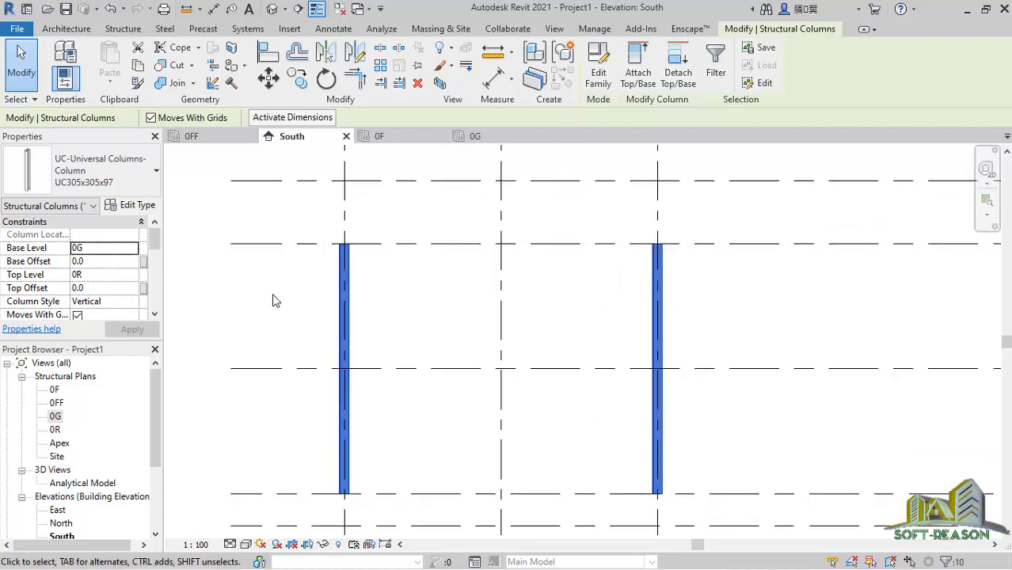
scroll(321, 297, down, 1)
scroll(471, 298, down, 1)
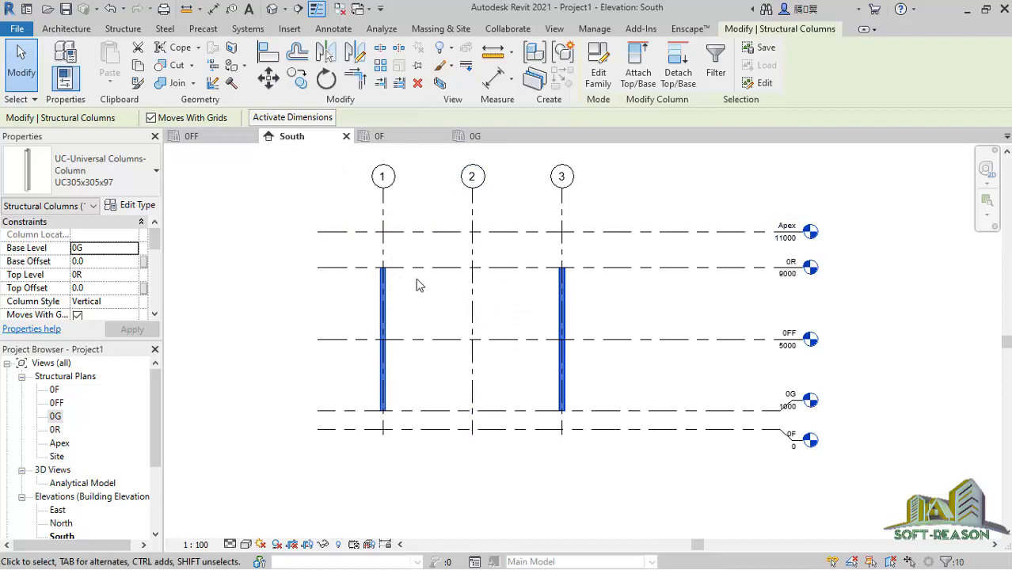
scroll(420, 285, up, 1)
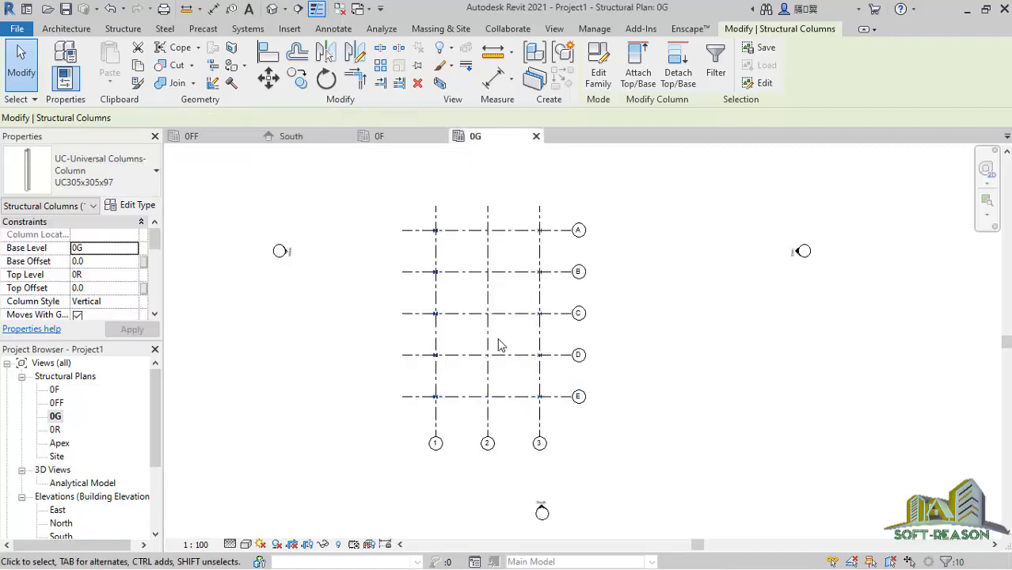
- Check grid E in plan 0G, then clear the column selection in the South elevation and set the work plane to Grid : E
scroll(499, 434, up, 1)
scroll(520, 419, up, 2)
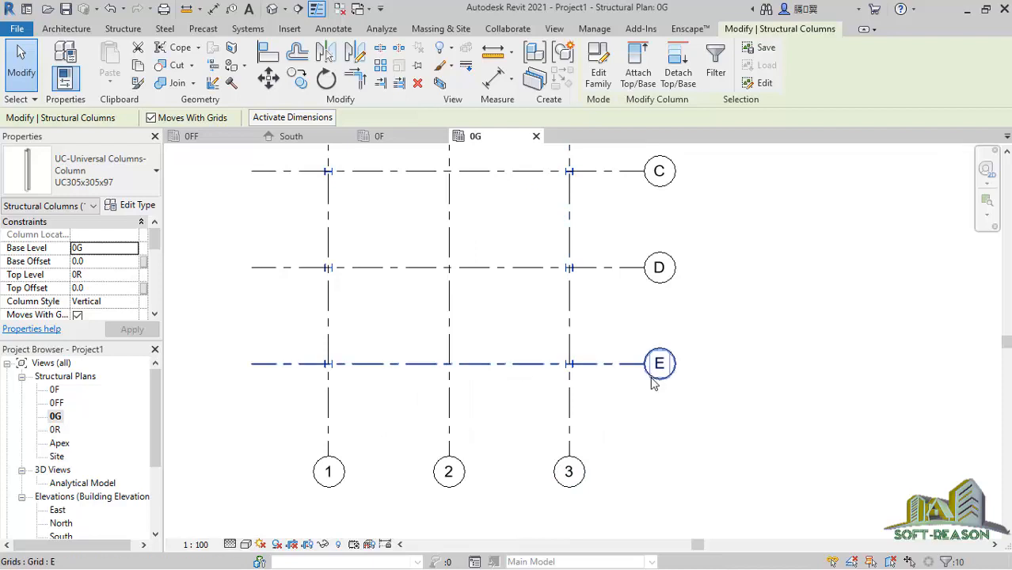
scroll(495, 408, down, 5)
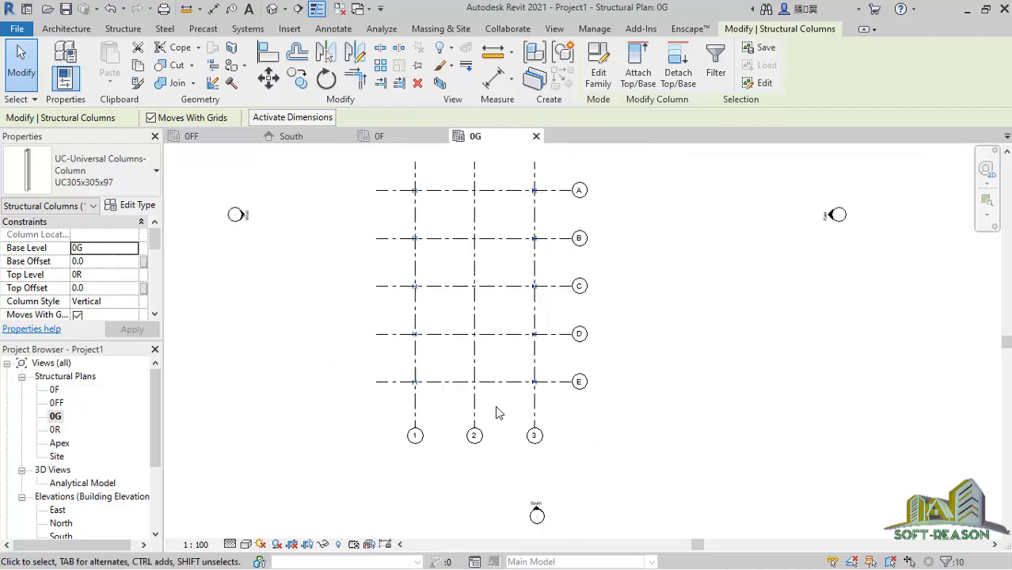
click(290, 138)
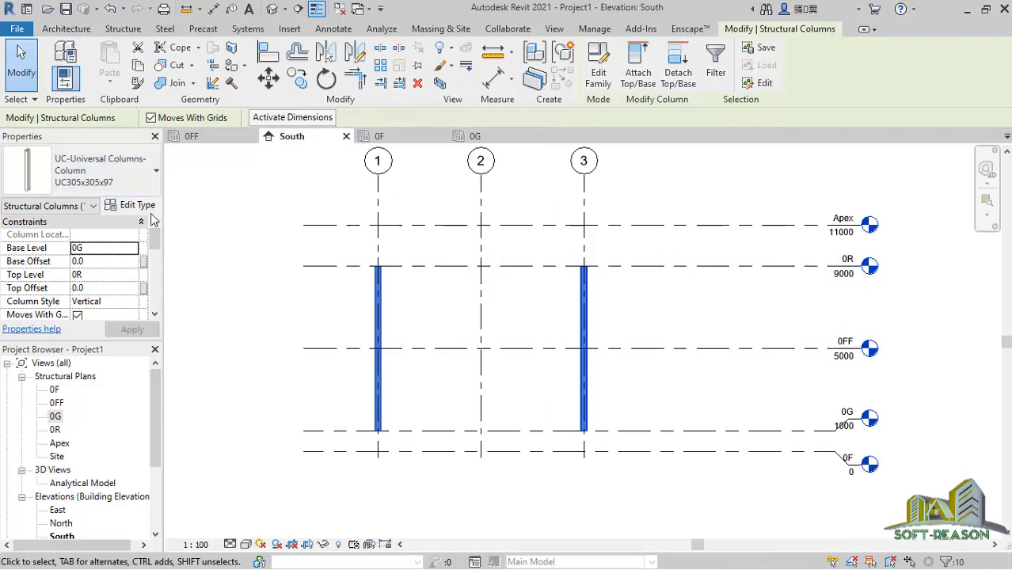
click(20, 71)
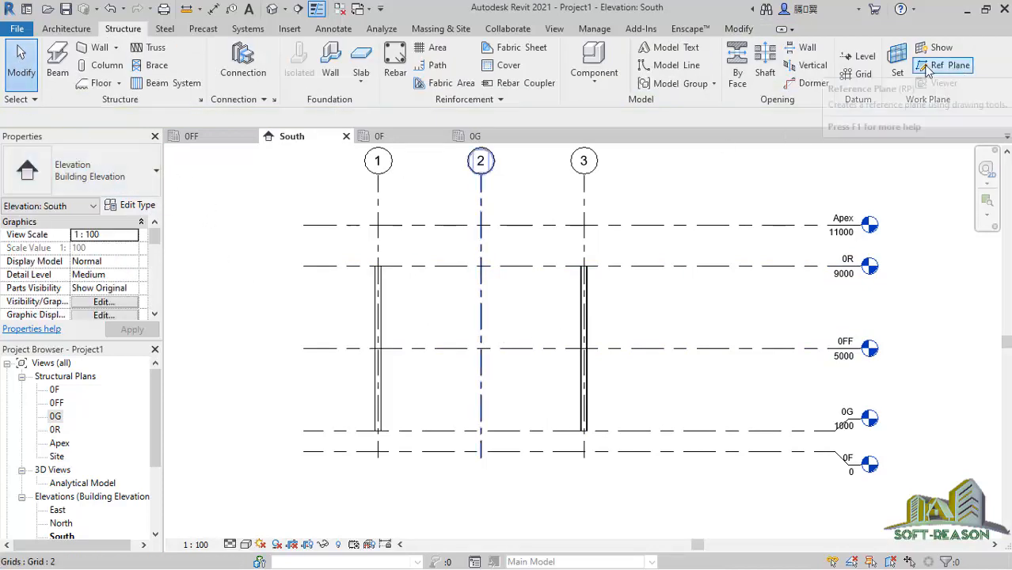
click(897, 62)
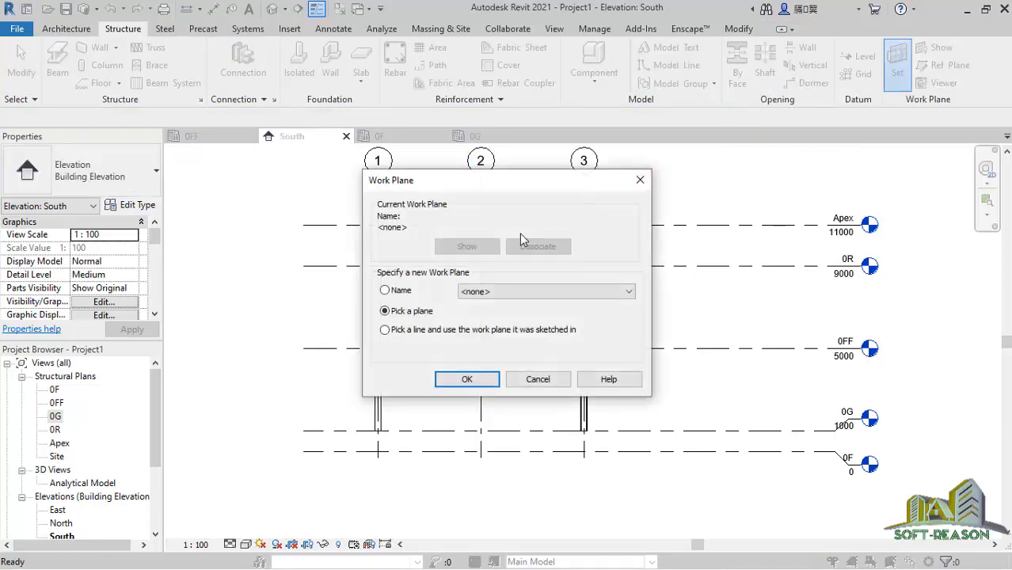
click(526, 294)
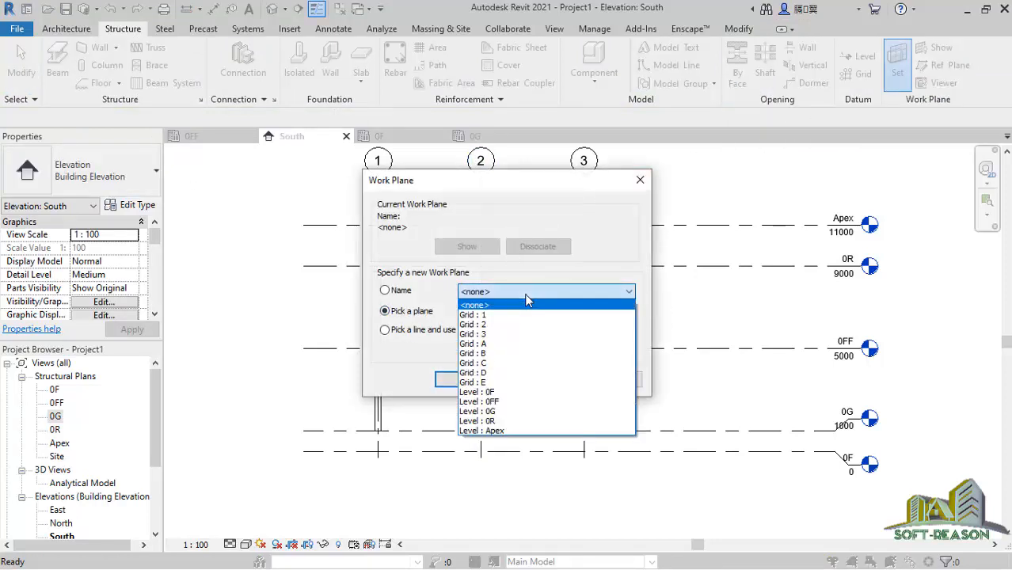
click(475, 382)
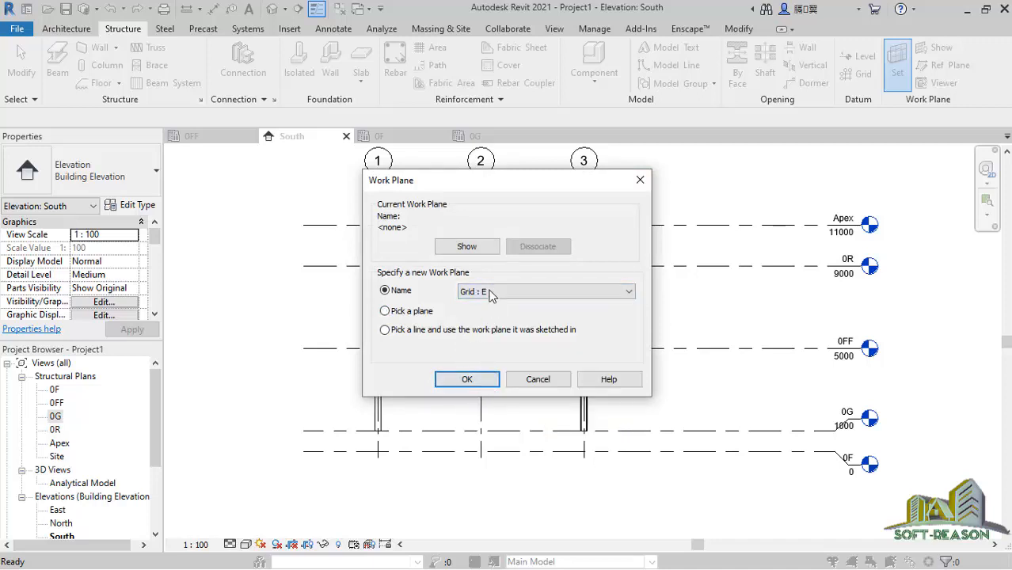
click(467, 379)
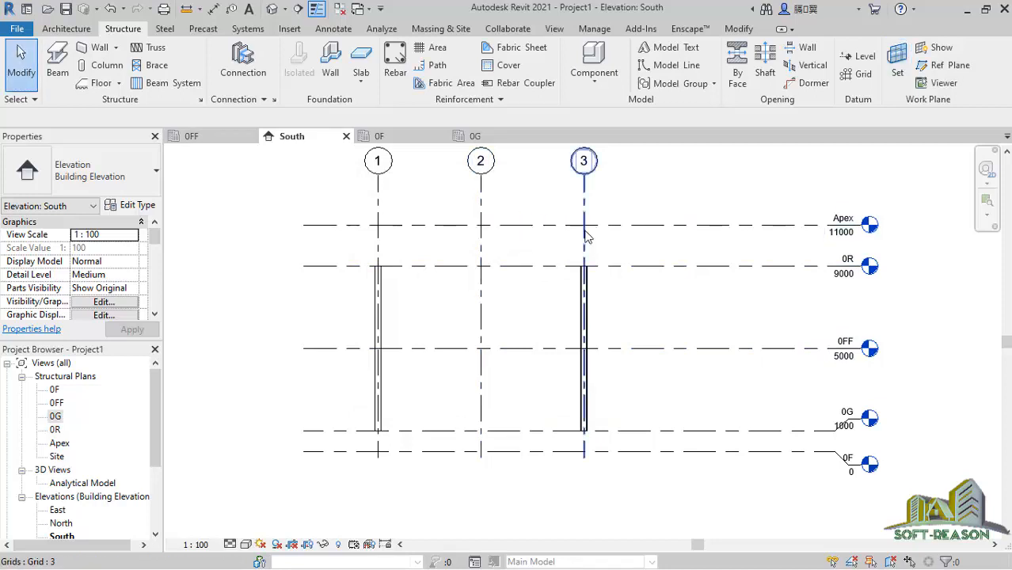
- Draw a UB305x165x40 beam on plane Grid : E from the grid 1 column top at 0R to grid 2 at Apex
click(57, 67)
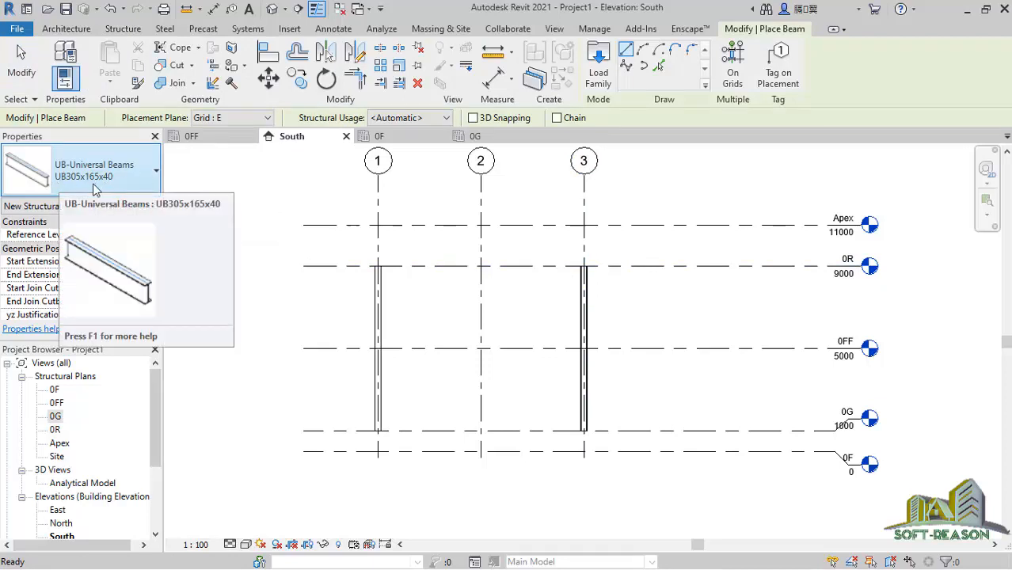
click(156, 176)
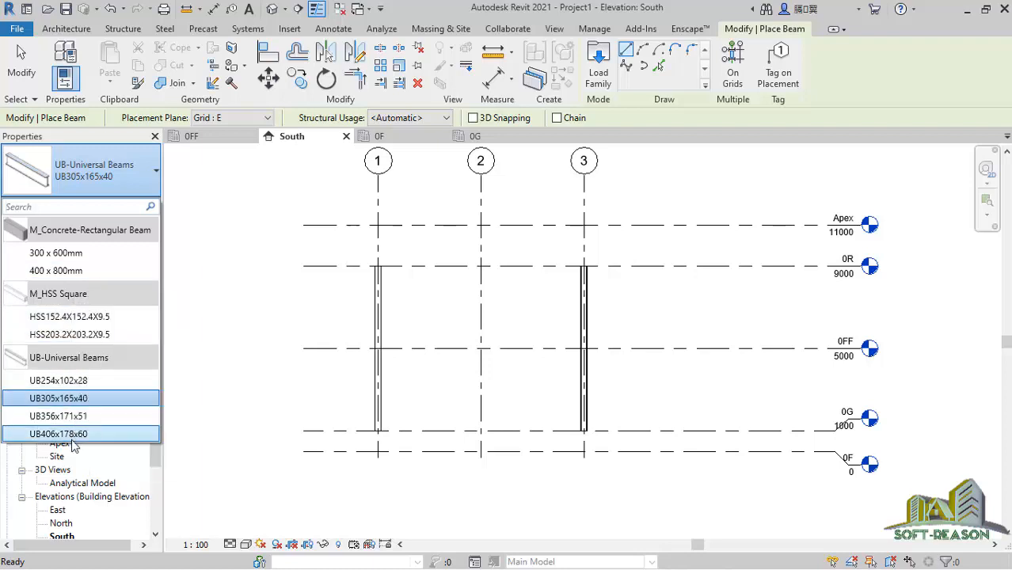
click(49, 398)
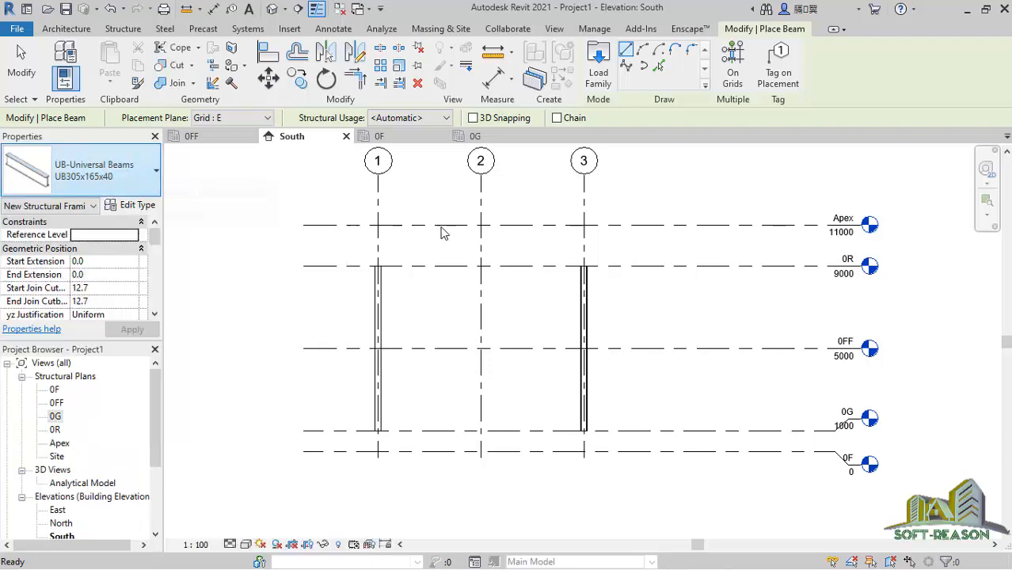
scroll(443, 273, up, 4)
scroll(308, 284, up, 3)
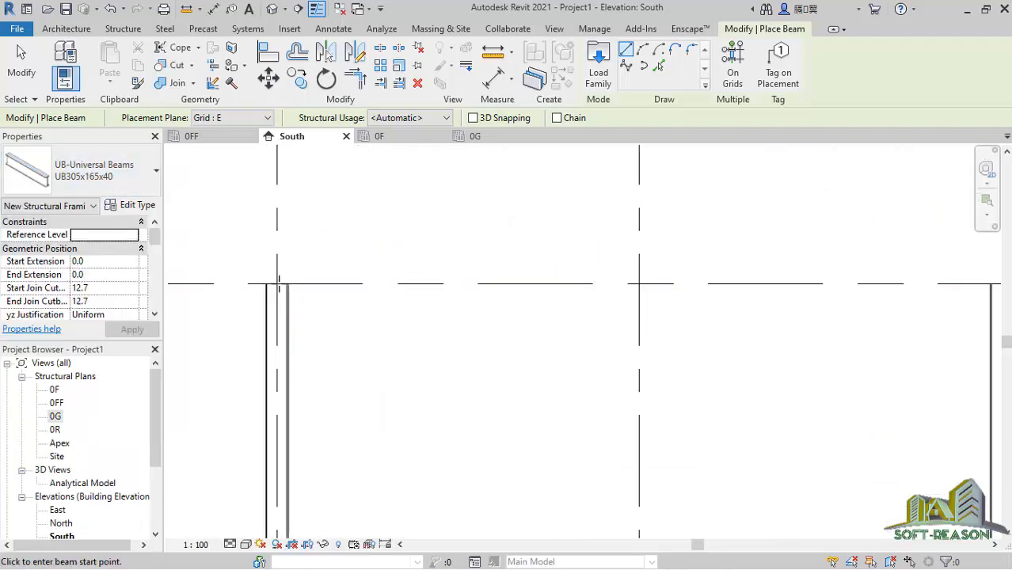
scroll(285, 293, down, 4)
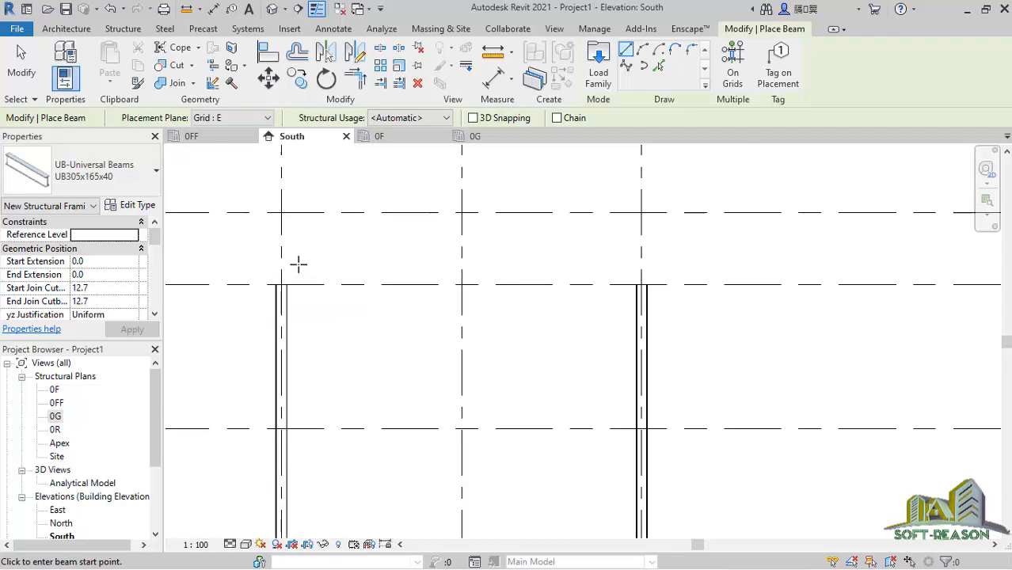
scroll(314, 249, down, 2)
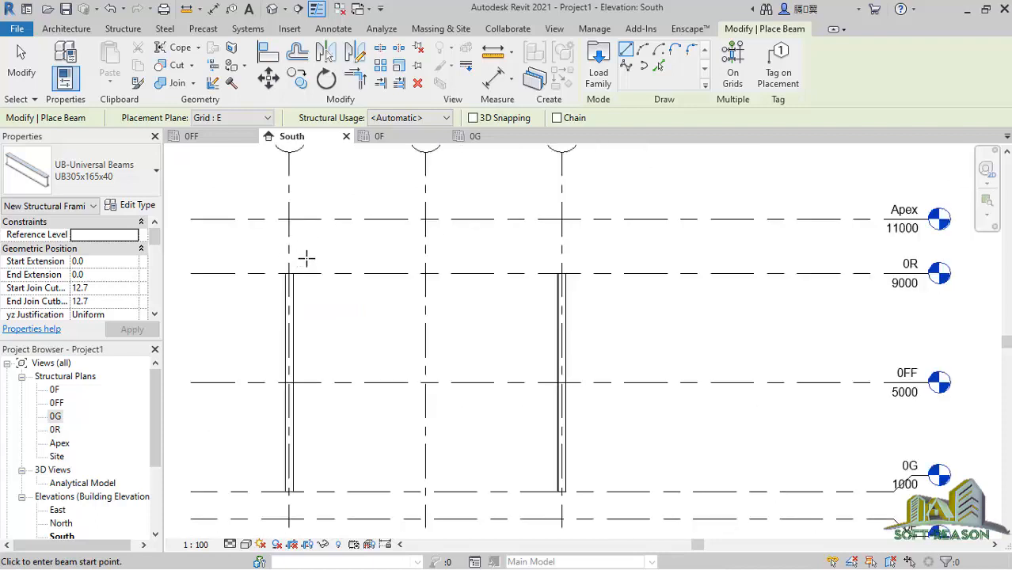
scroll(319, 229, up, 2)
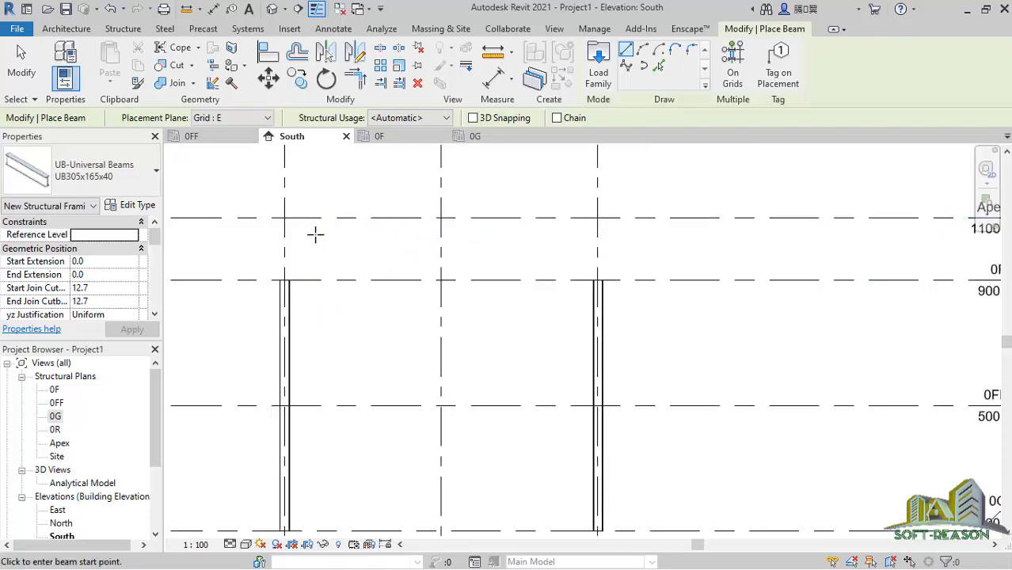
click(280, 286)
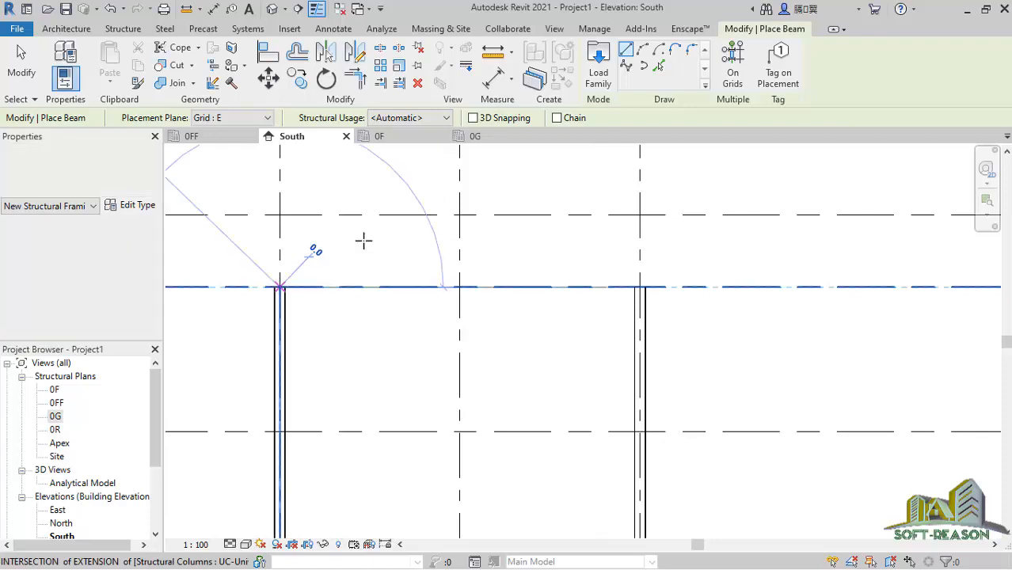
click(450, 218)
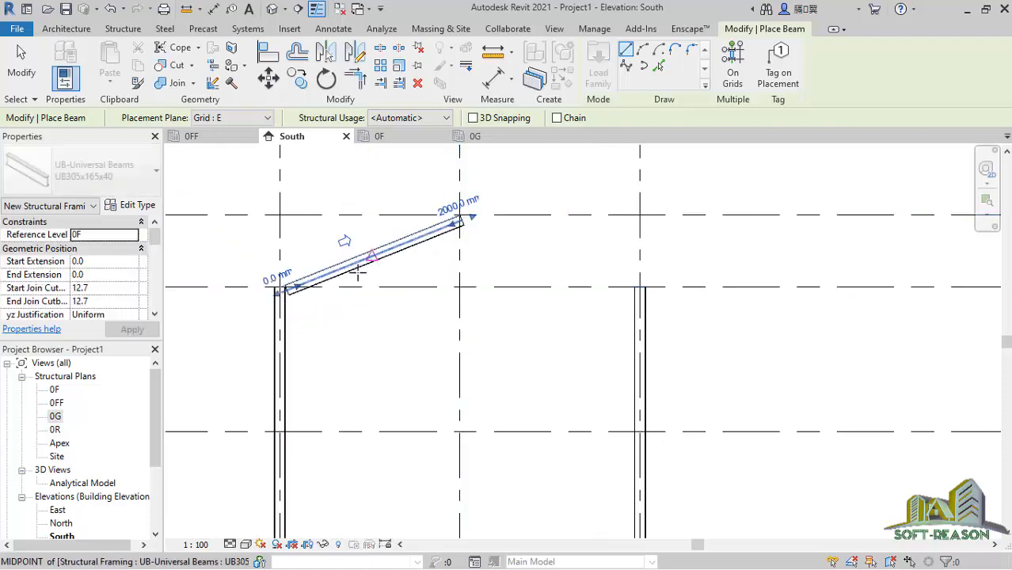
scroll(293, 289, up, 1)
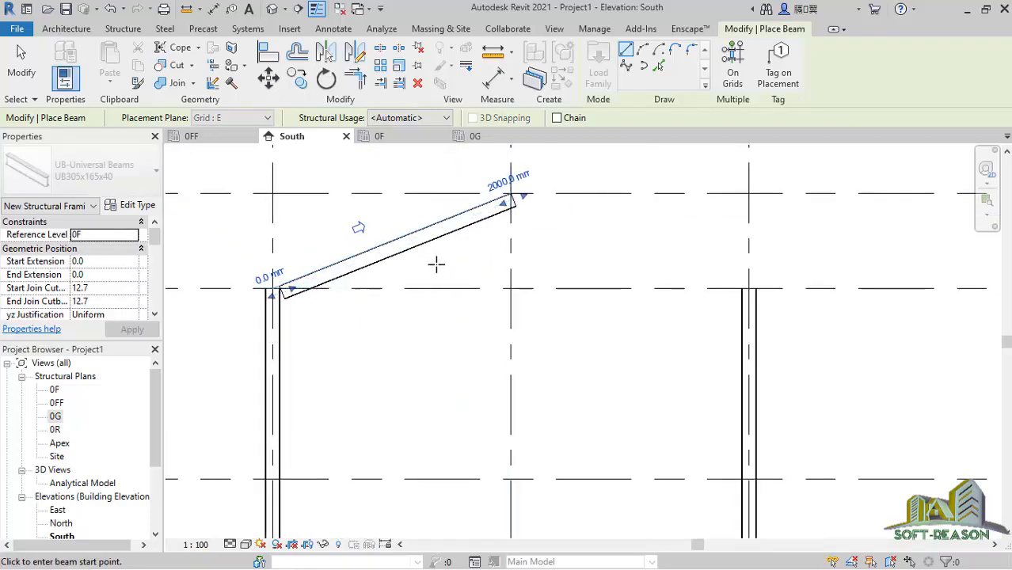
scroll(484, 213, up, 2)
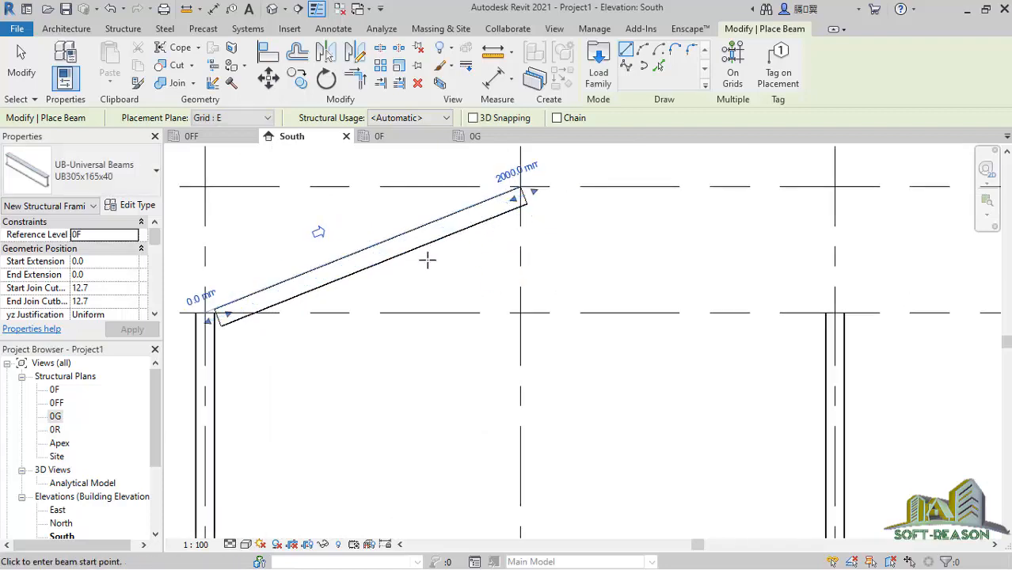
scroll(429, 259, down, 3)
scroll(512, 216, up, 1)
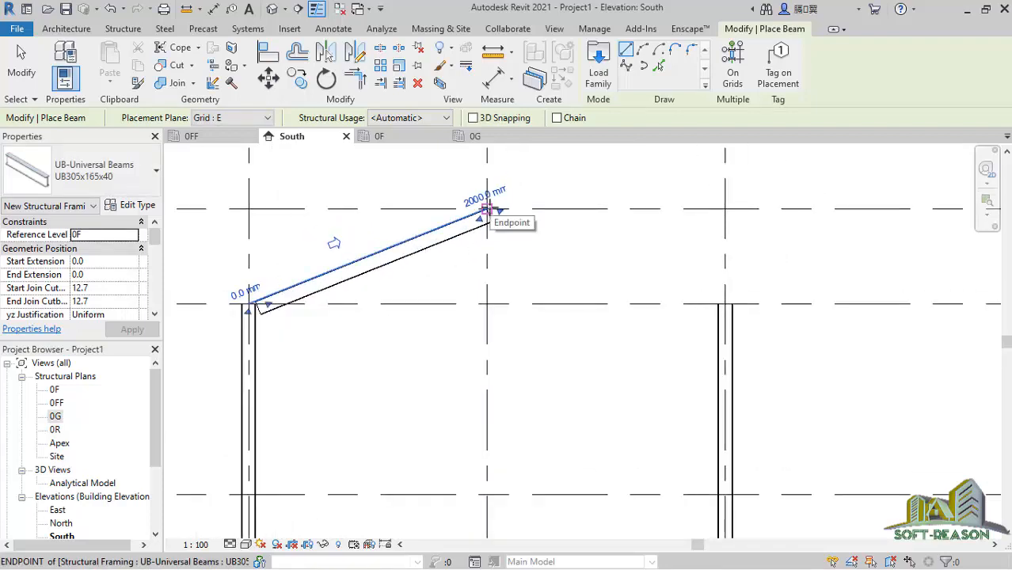
click(486, 210)
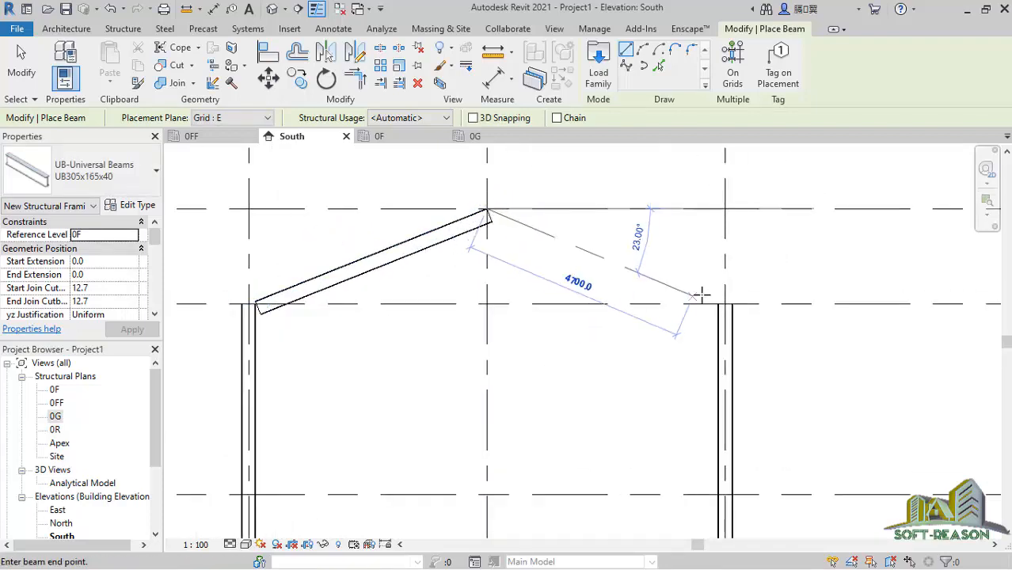
click(26, 73)
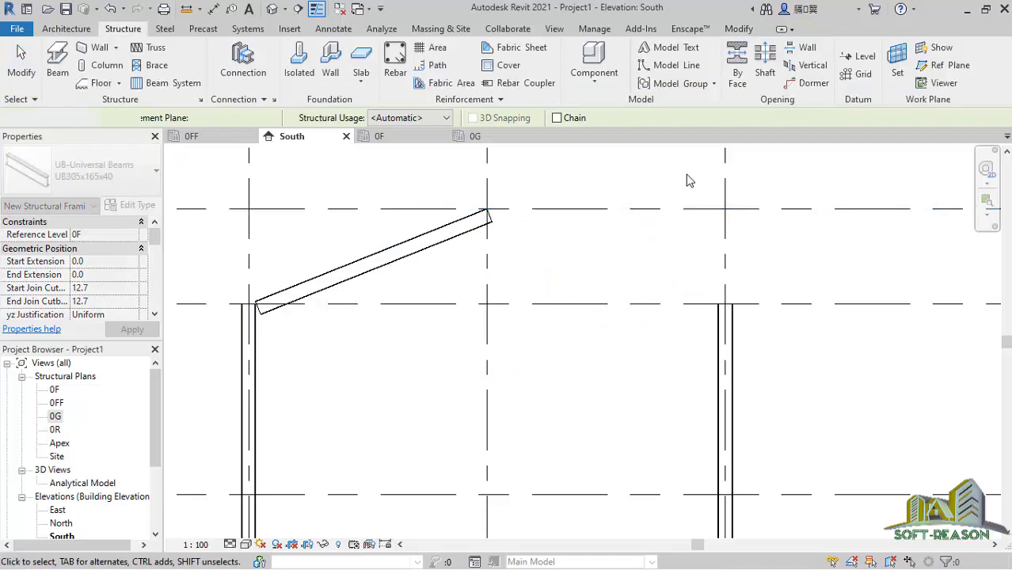
- Draw a second UB305x165x40 beam from the grid 3 column top at 0R to the first beam's upper end at the apex
click(57, 64)
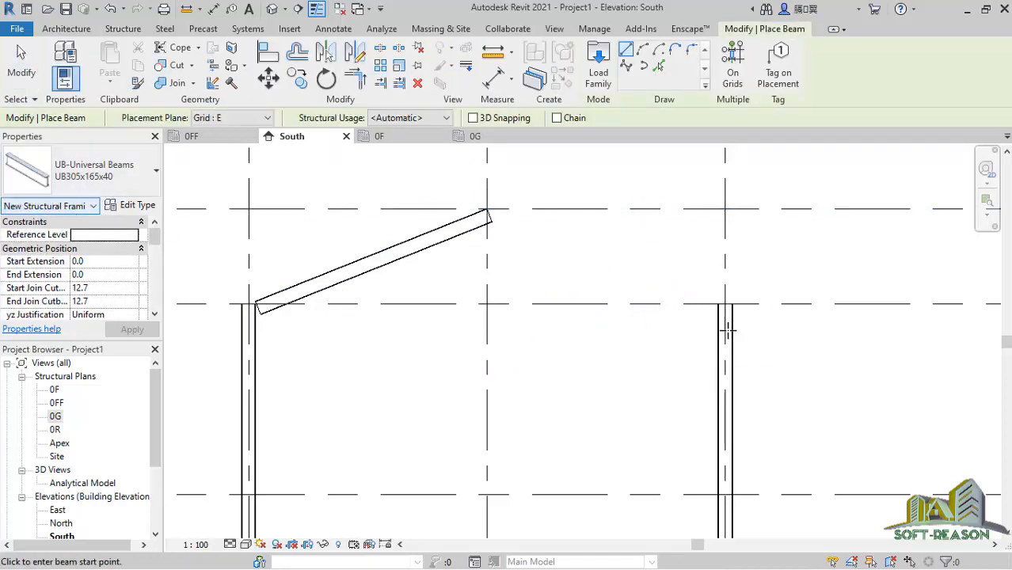
click(721, 304)
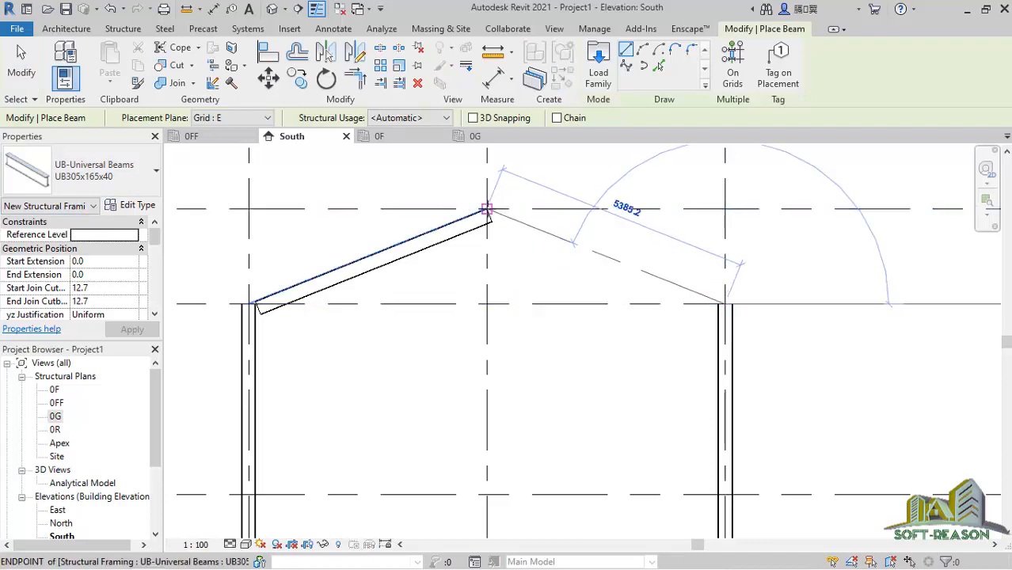
click(487, 211)
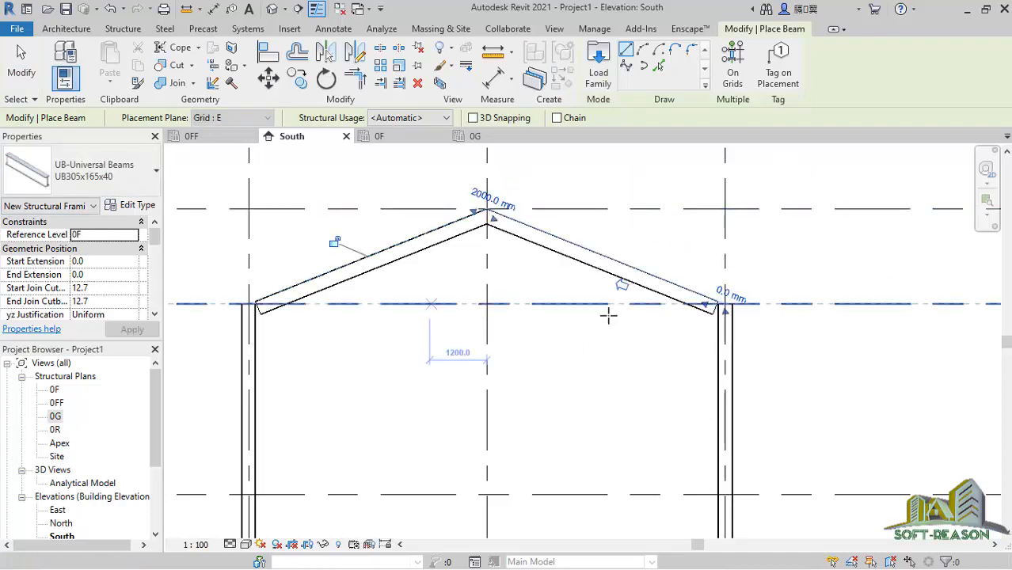
scroll(722, 320, up, 1)
scroll(721, 325, down, 2)
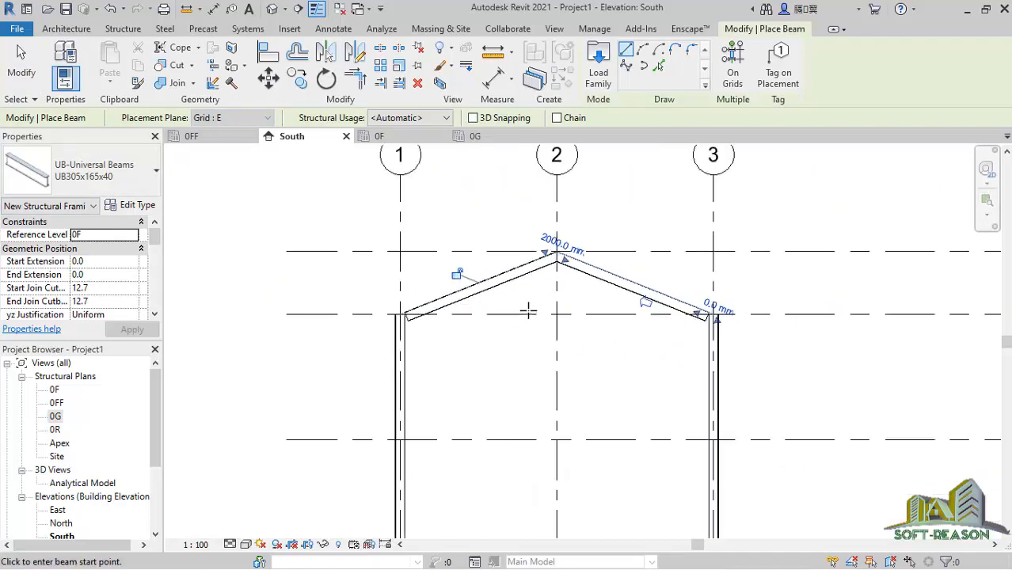
key(Escape)
key(Escape)
scroll(666, 304, up, 2)
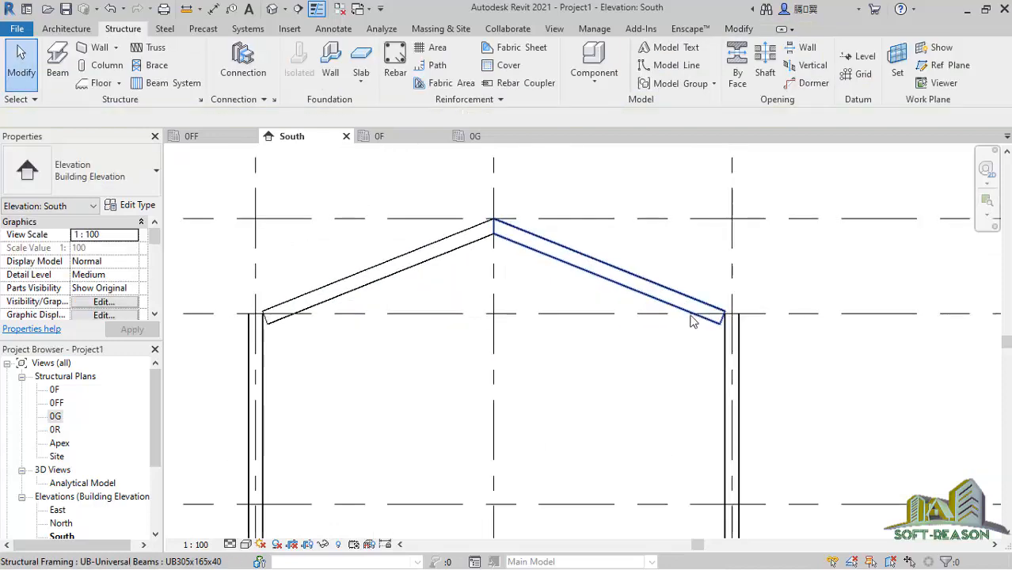
- Set the z Justification of the roof beam between grids 2 and 3 to Bottom
click(618, 285)
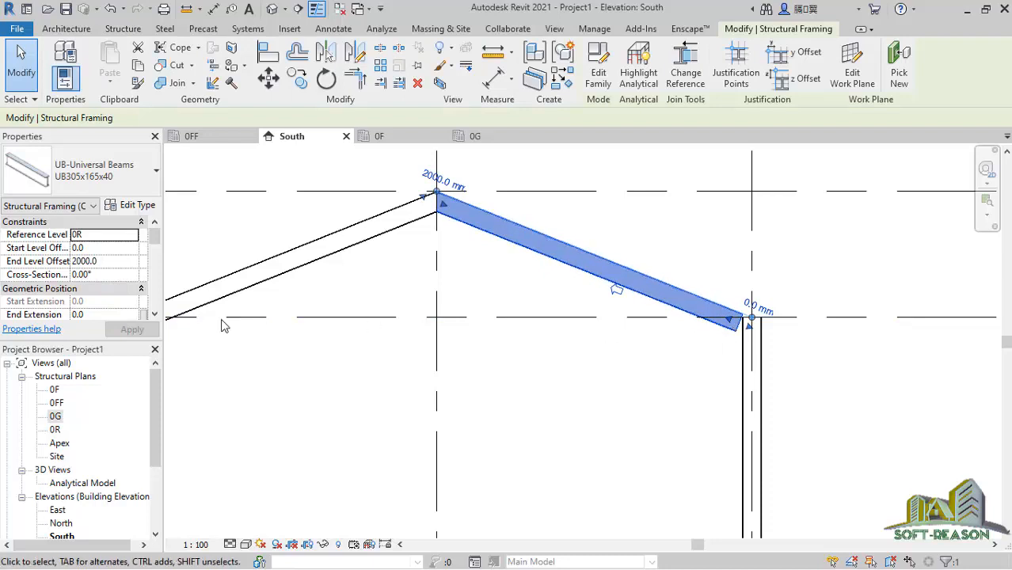
drag(156, 248, 157, 267)
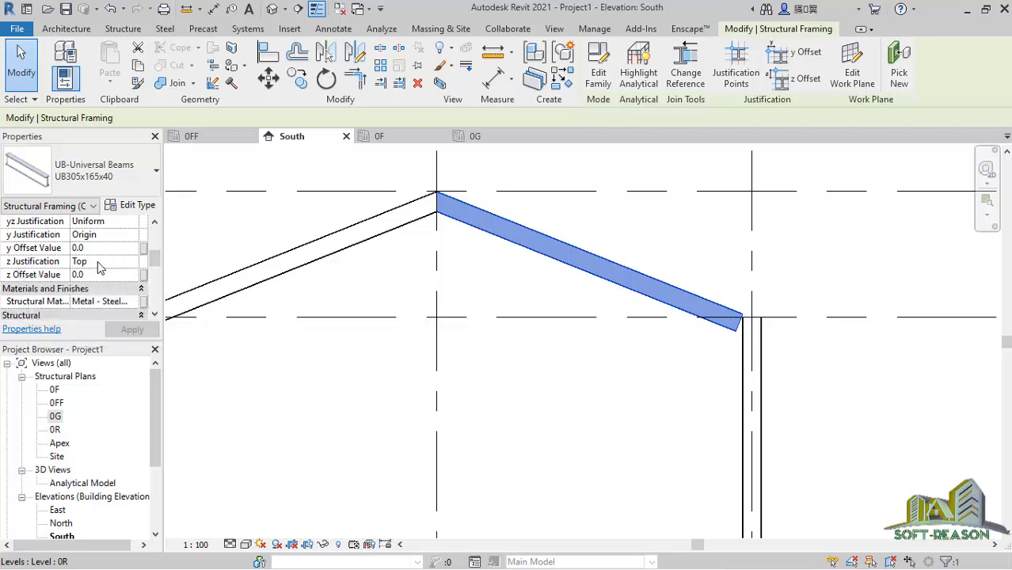
click(133, 263)
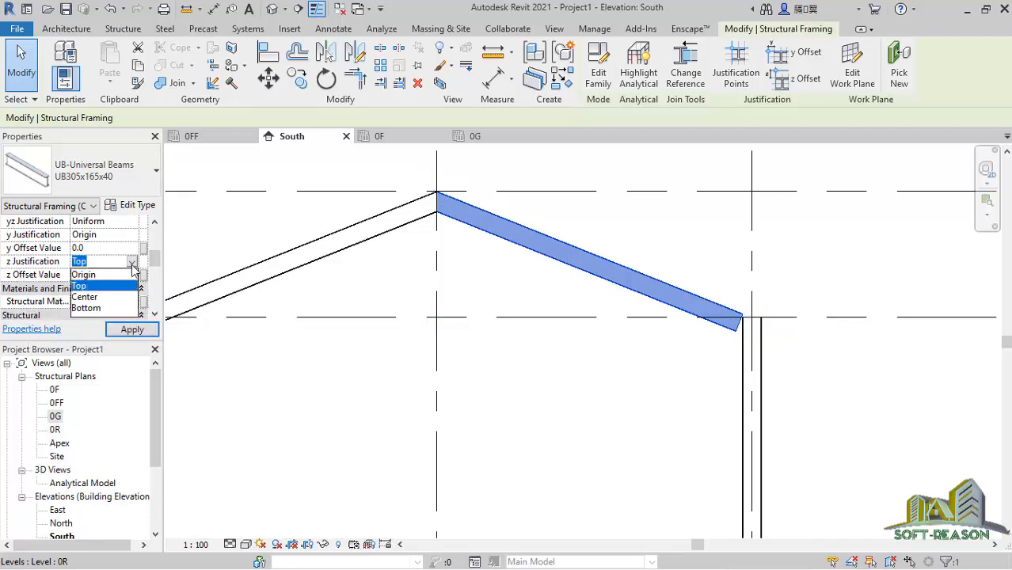
click(86, 308)
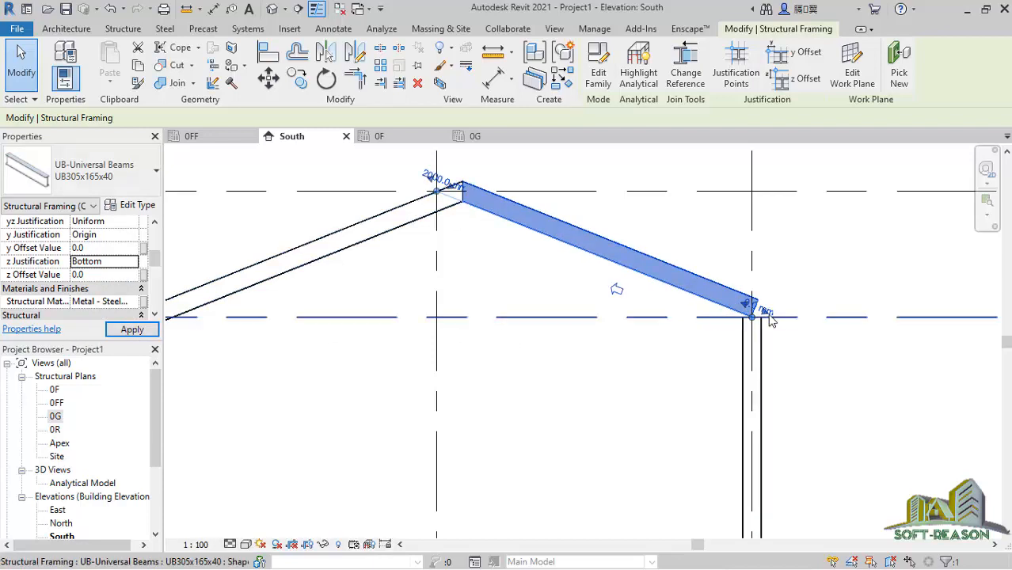
- Stretch the lower end of the bottom-justified roof beam outward past the grid 3 column
drag(749, 308, 804, 339)
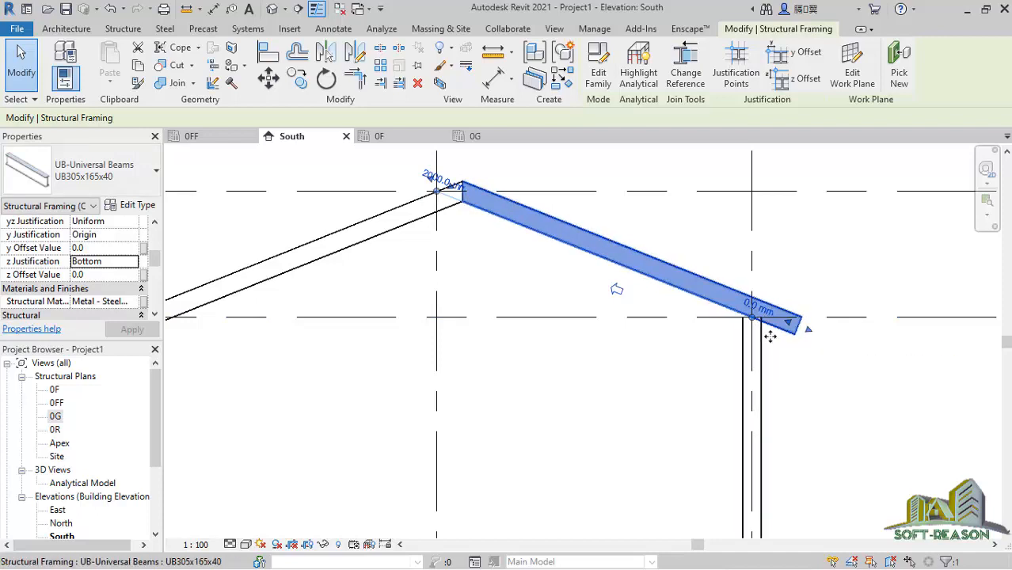
scroll(770, 328, up, 1)
scroll(770, 328, up, 1)
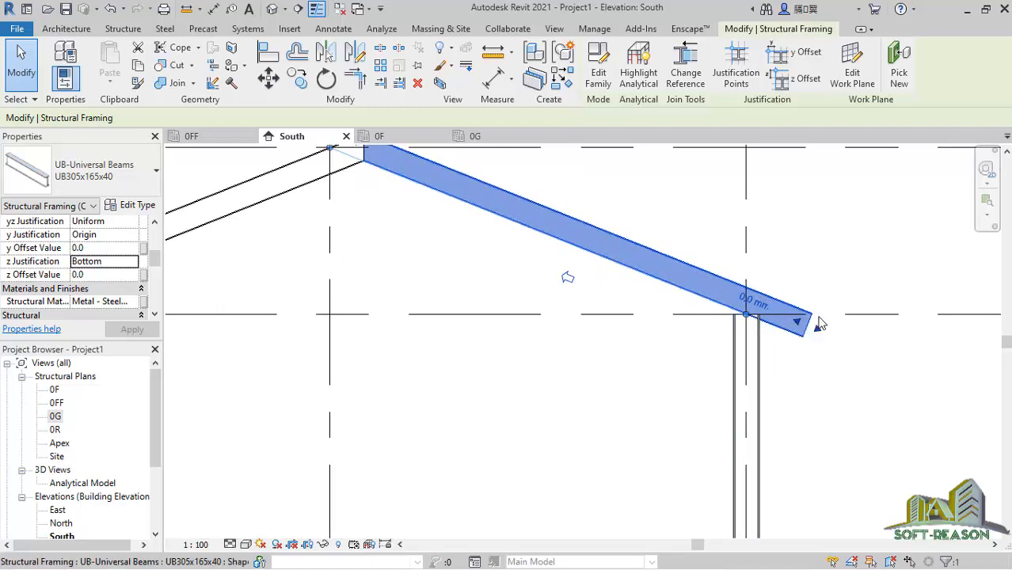
scroll(815, 322, down, 2)
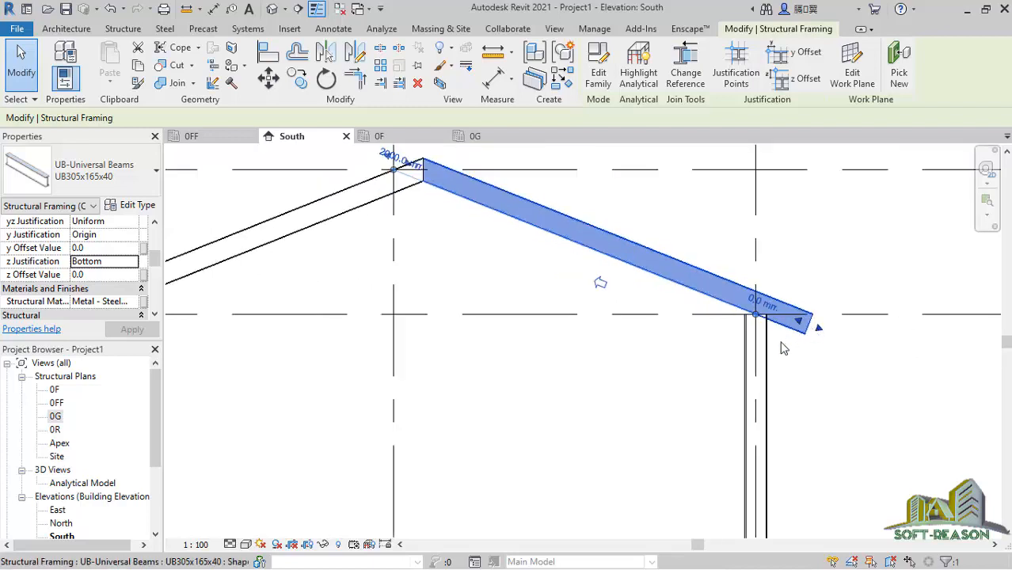
- Undo the beam end stretch and the z Justification change on the roof beam between grids 2 and 3
click(111, 10)
scroll(590, 303, up, 1)
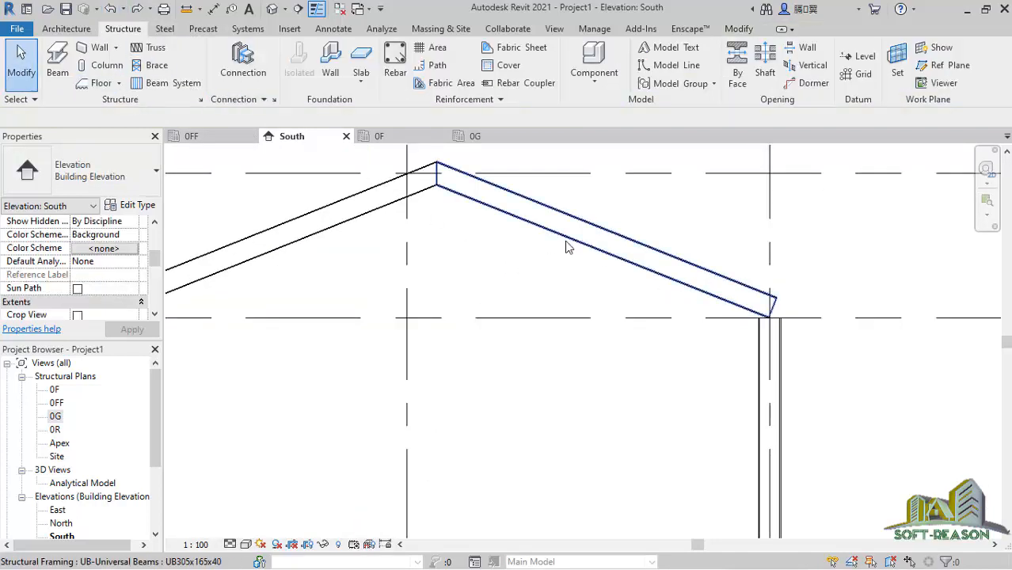
scroll(712, 293, down, 3)
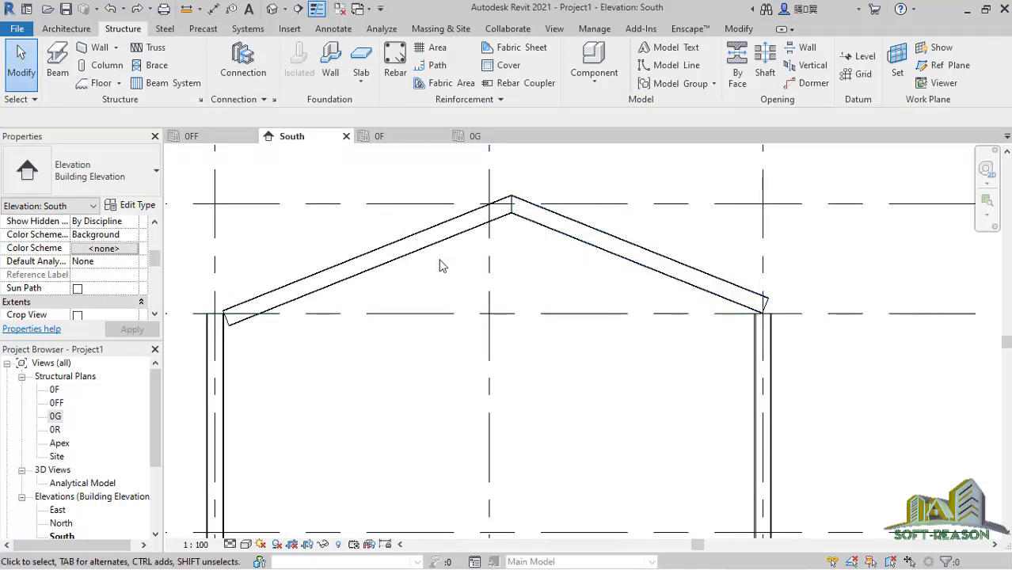
click(111, 12)
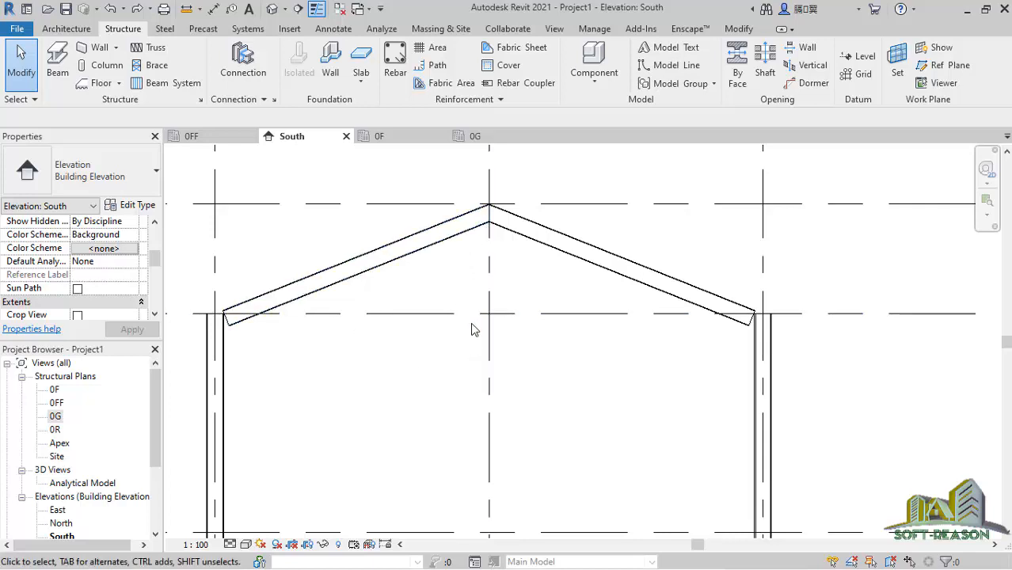
- Examine the two roof beams on grid E in the default 3D view, then in structural plan 0R
scroll(474, 328, down, 3)
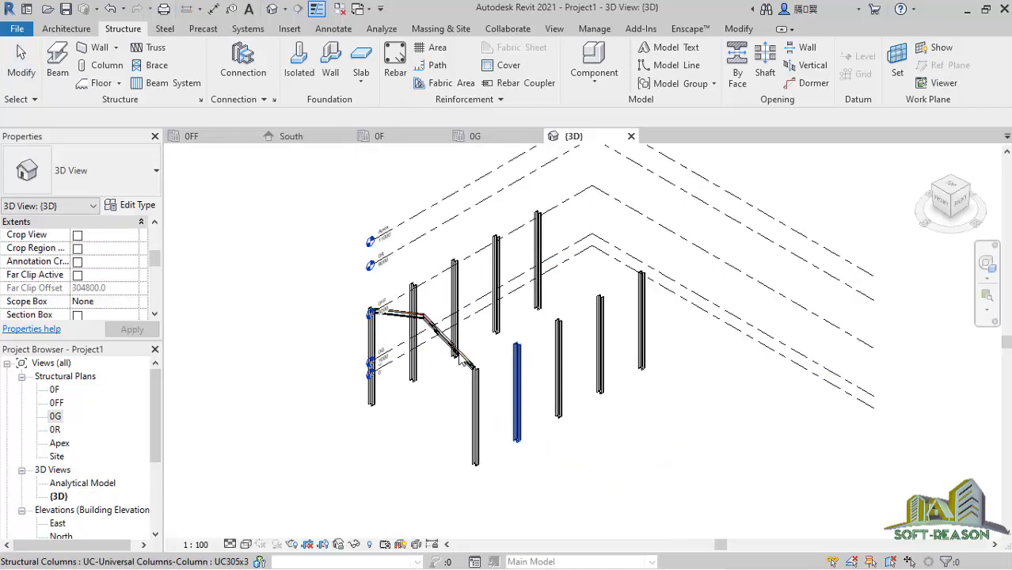
scroll(460, 360, up, 5)
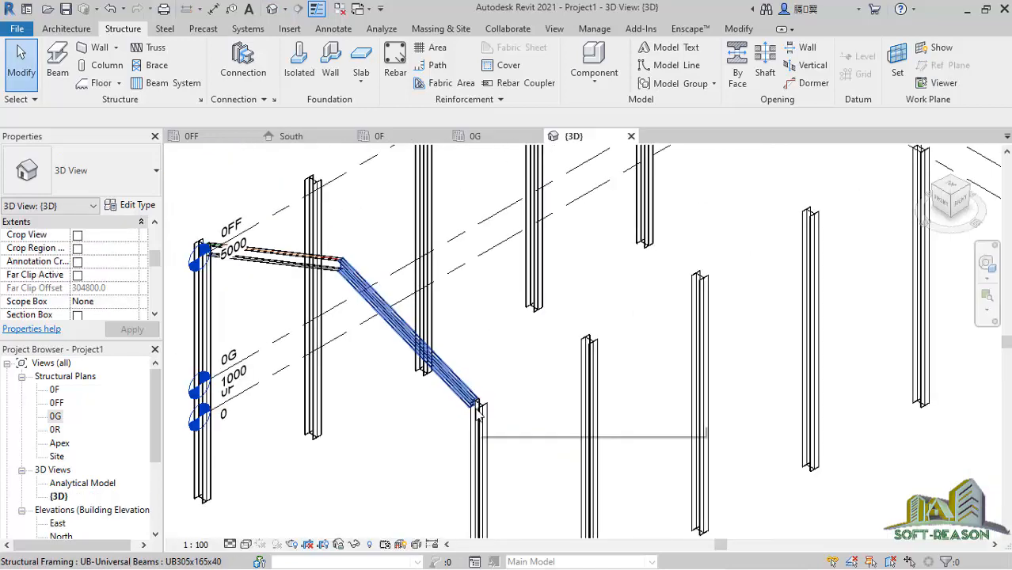
scroll(478, 409, down, 2)
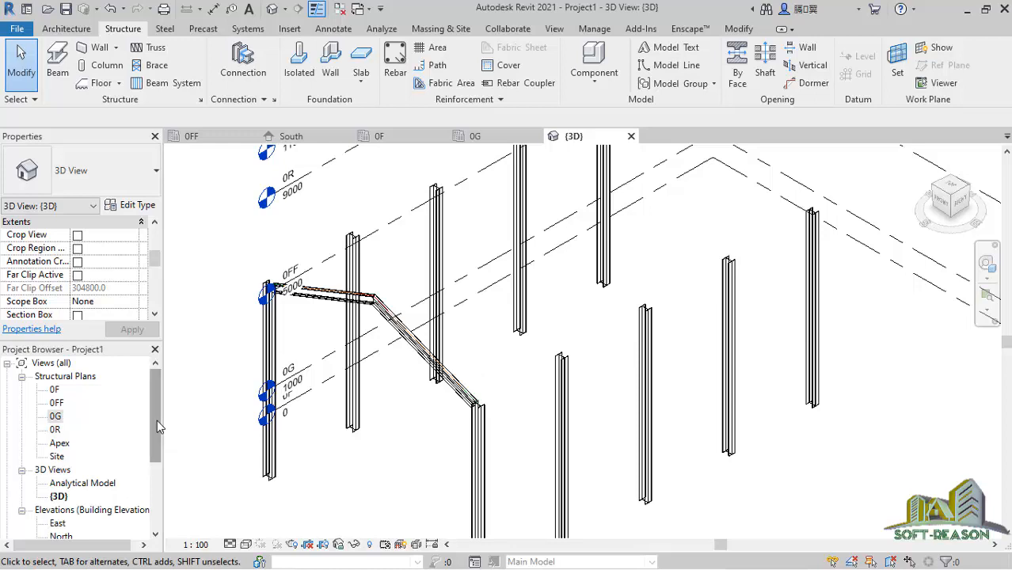
drag(157, 419, 155, 433)
click(55, 388)
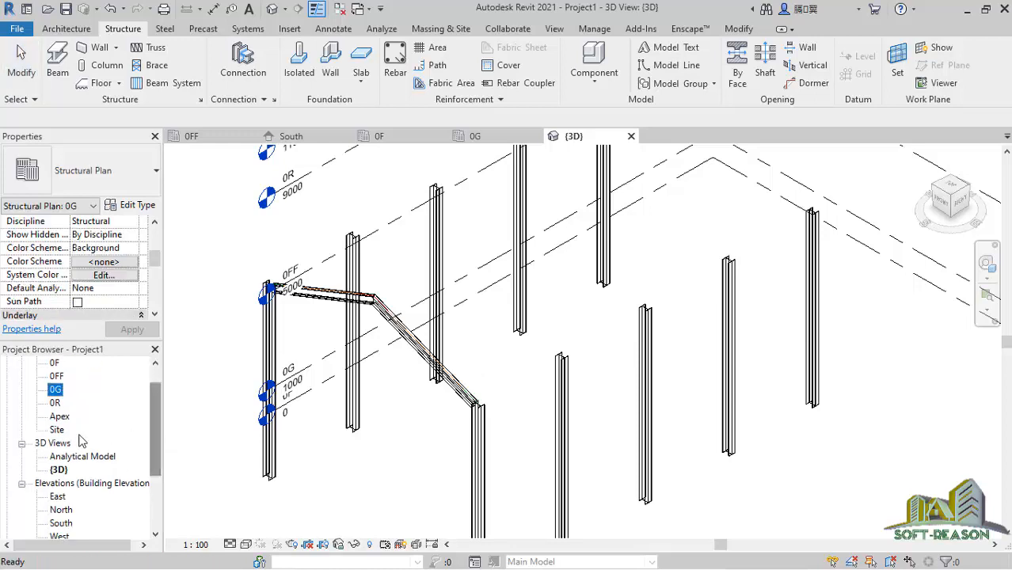
double_click(55, 403)
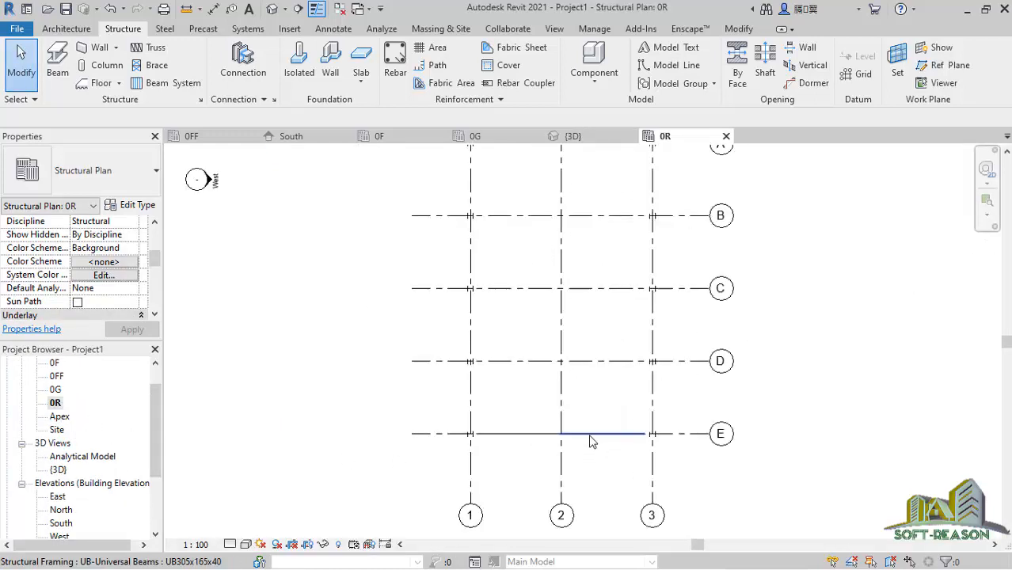
scroll(590, 441, up, 3)
scroll(527, 445, down, 1)
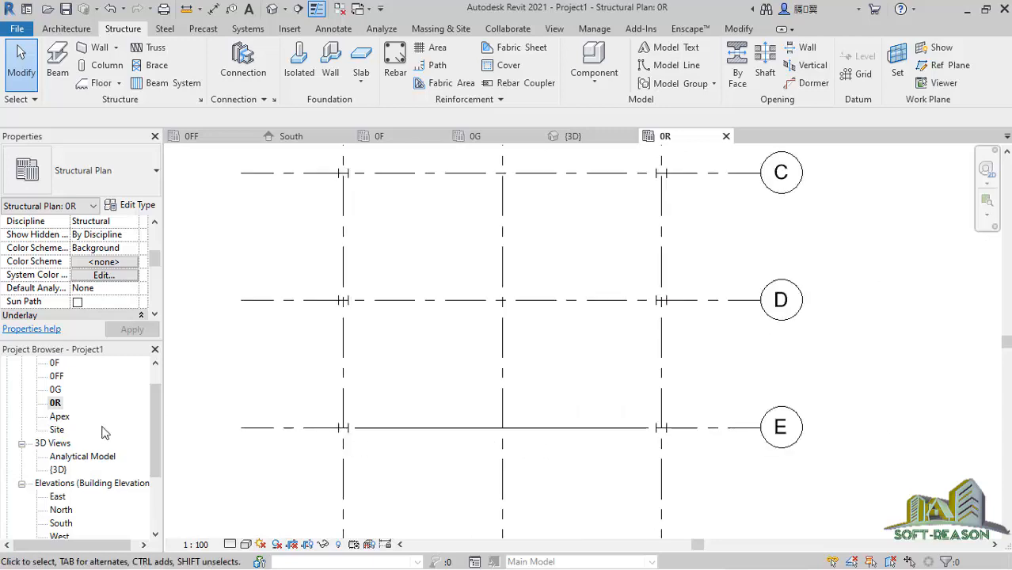
- Set the detail level of structural plan 0R to Fine
double_click(59, 416)
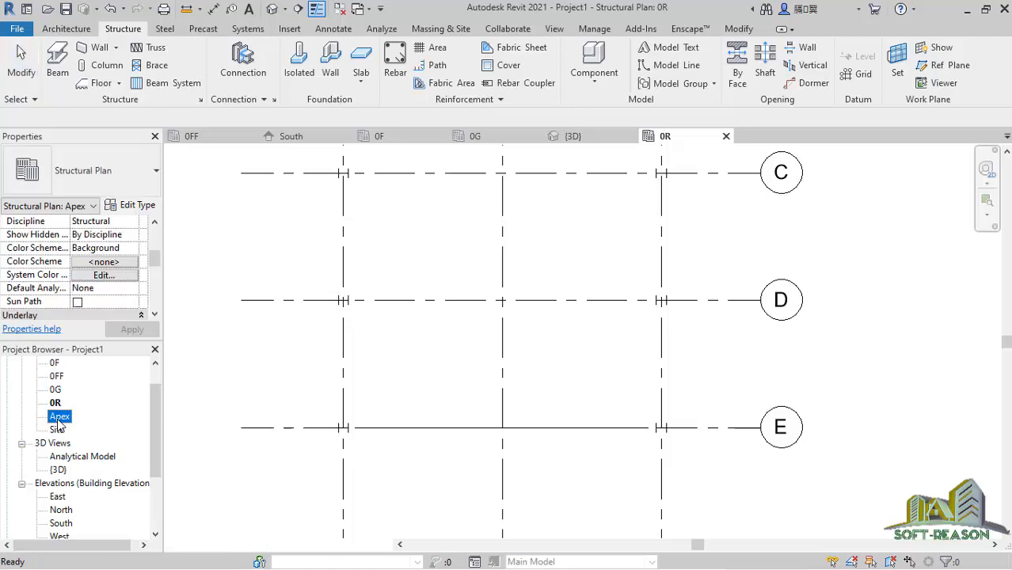
double_click(57, 378)
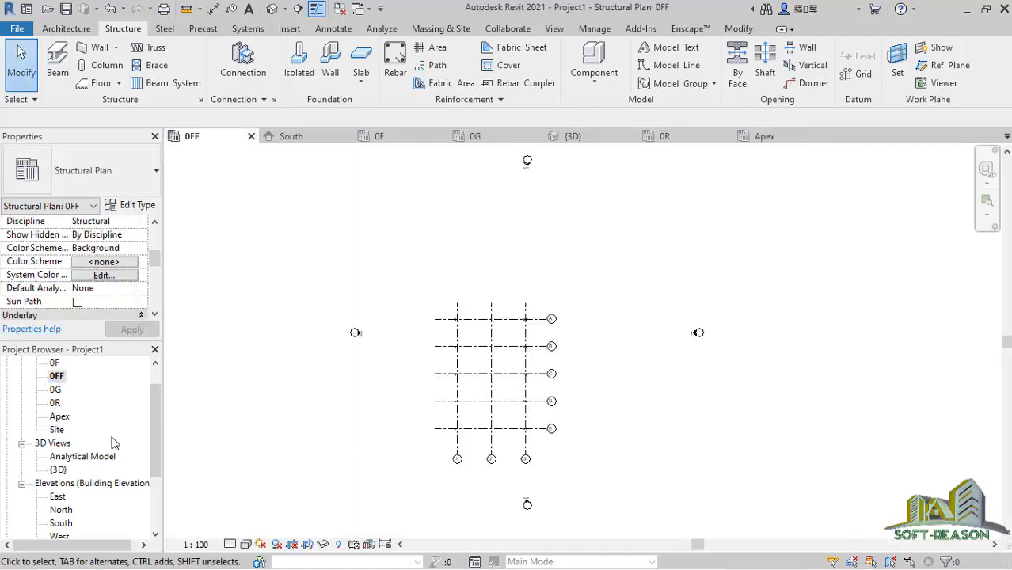
double_click(55, 403)
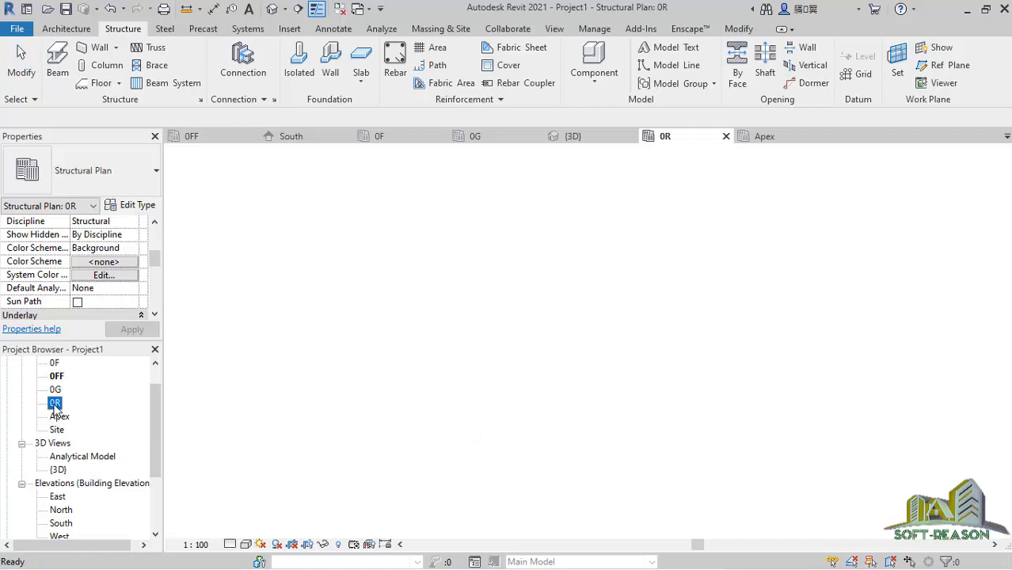
click(230, 544)
click(249, 528)
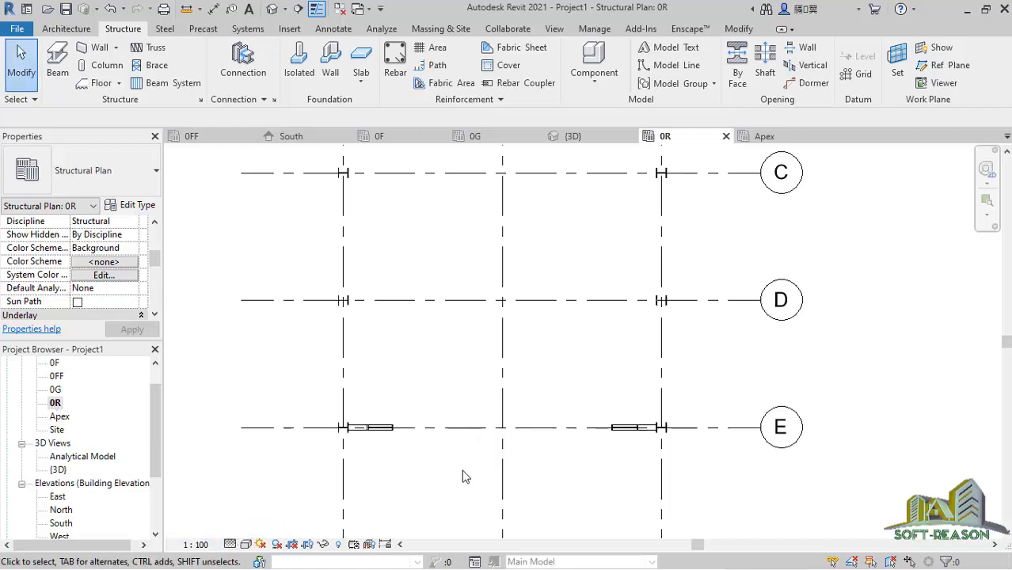
- Copy the two UB305x165x40 roof beams from grid E to grid D in structural plan 0R
scroll(633, 436, up, 3)
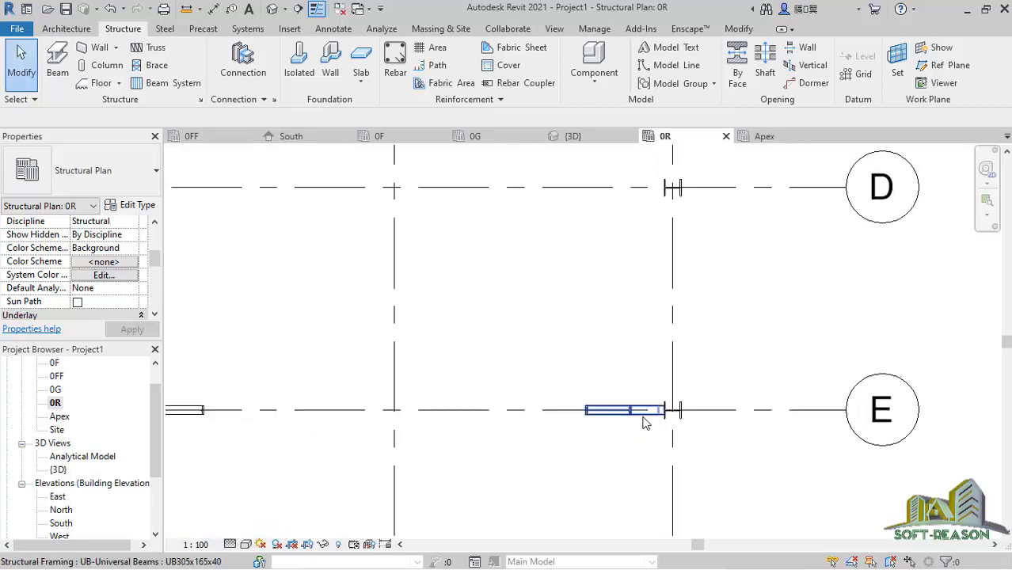
click(643, 426)
scroll(414, 457, down, 2)
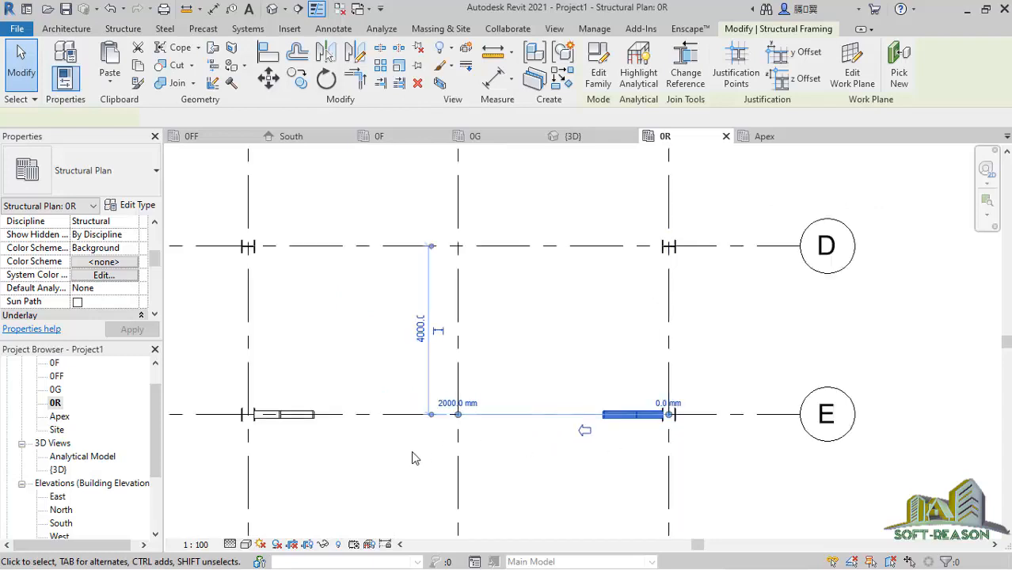
ctrl+click(296, 438)
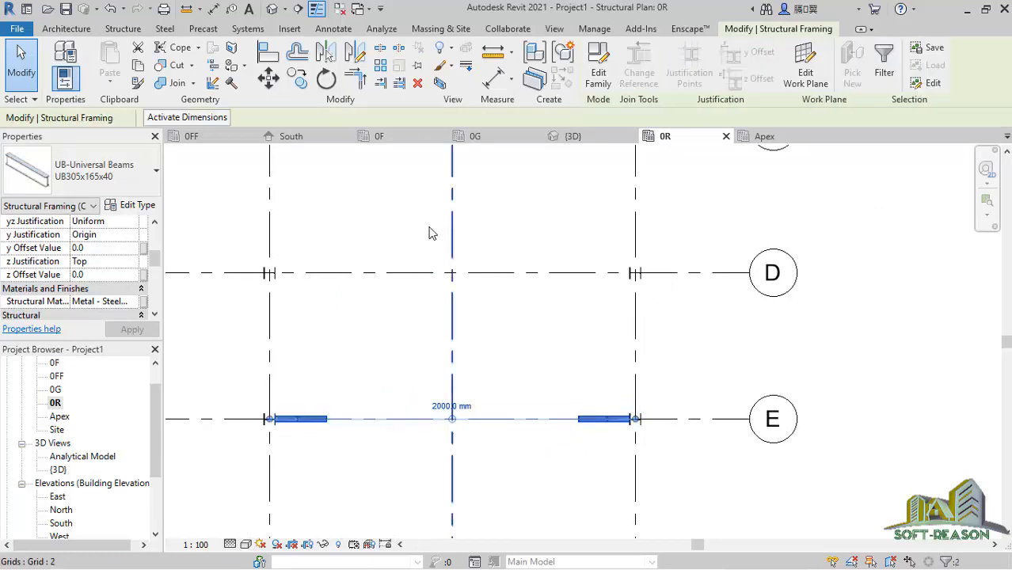
click(297, 77)
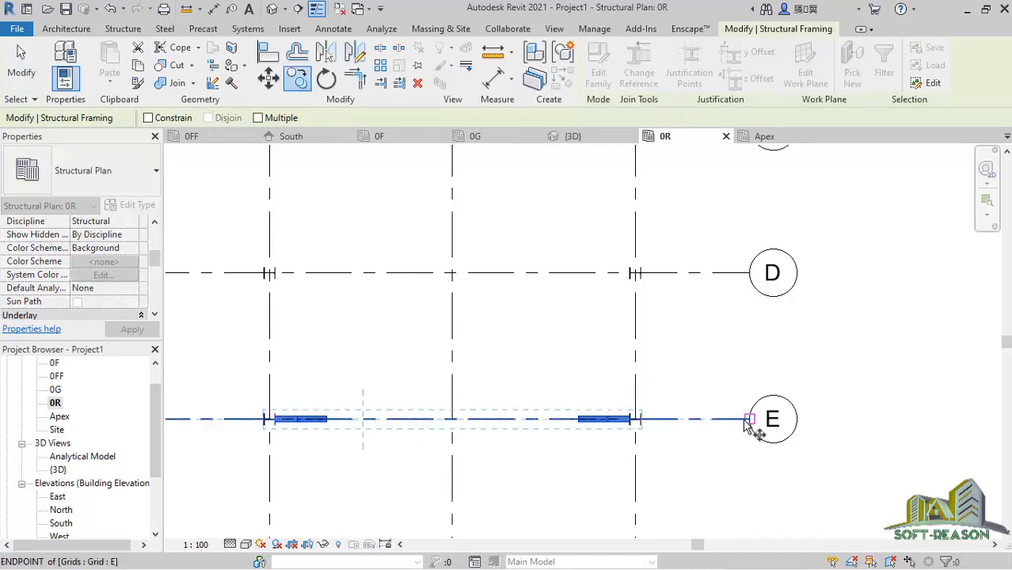
click(749, 420)
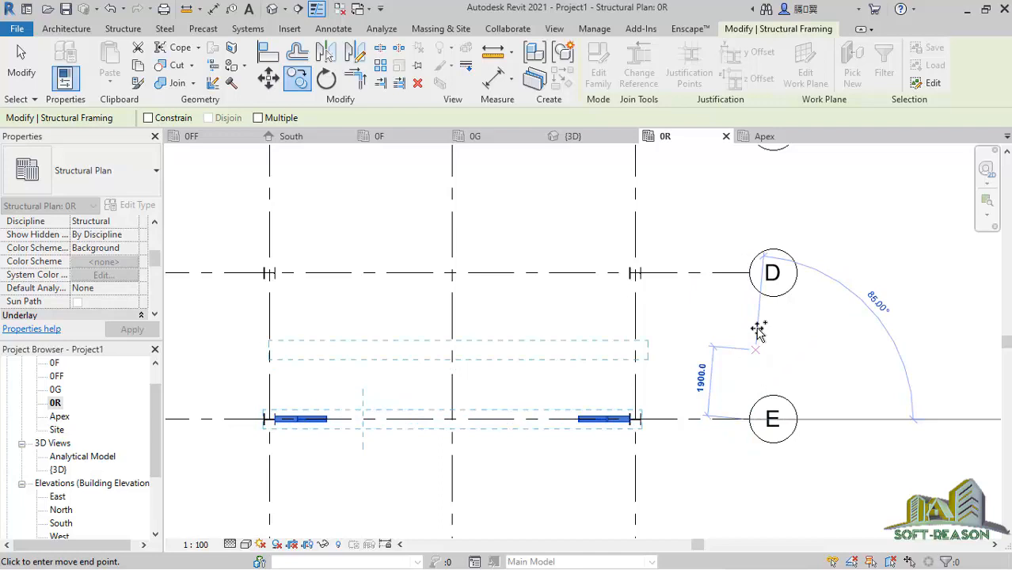
click(749, 274)
scroll(684, 366, down, 2)
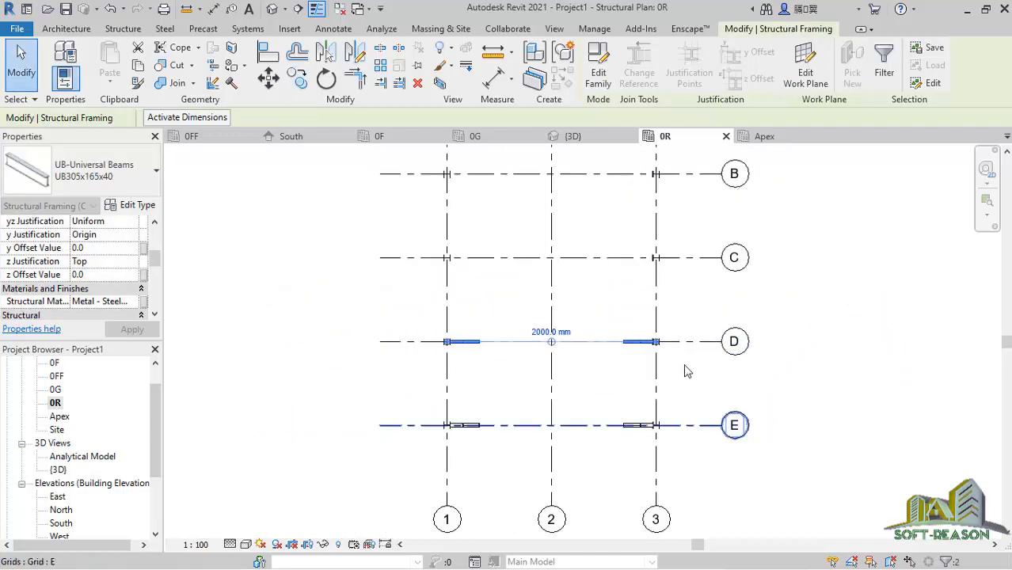
- Copy the two grid D roof beams to grids C, B and A using multiple copy
click(297, 80)
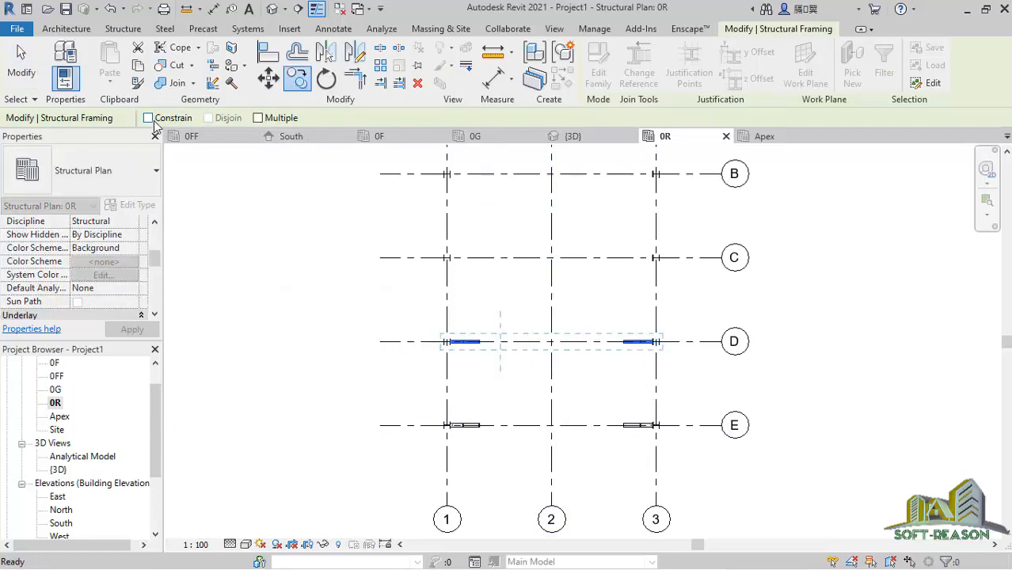
click(258, 118)
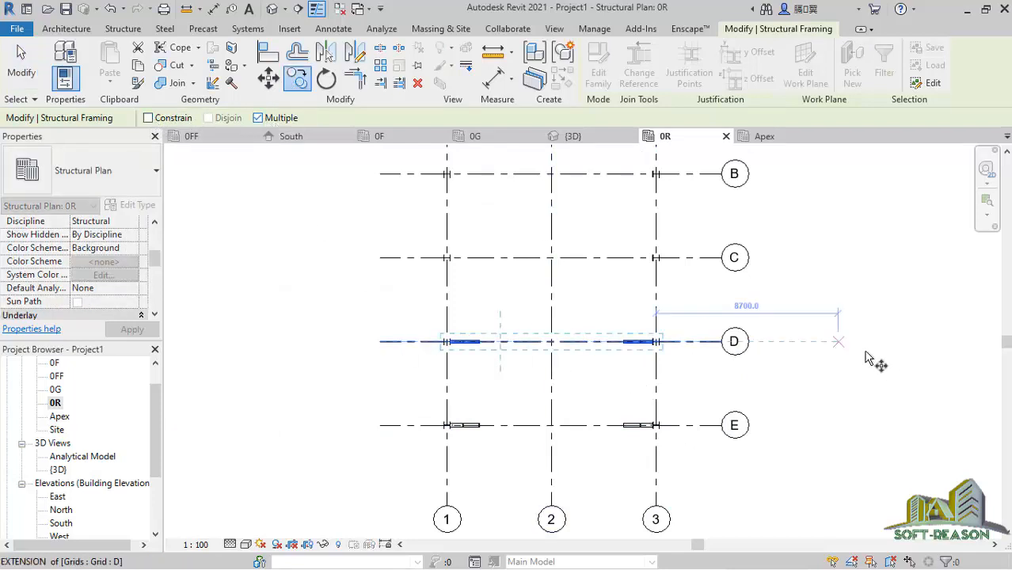
click(724, 340)
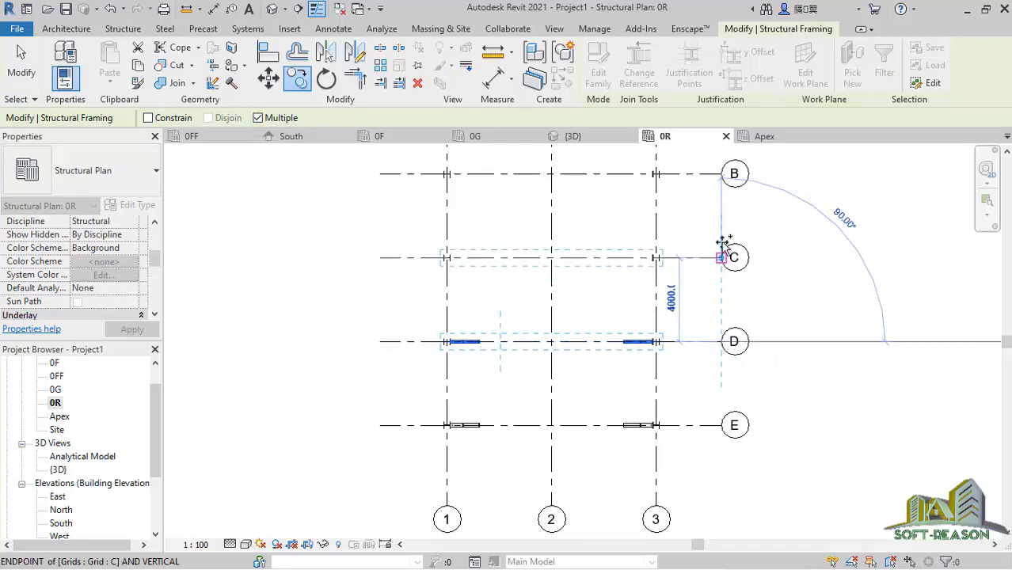
click(720, 257)
scroll(723, 389, down, 2)
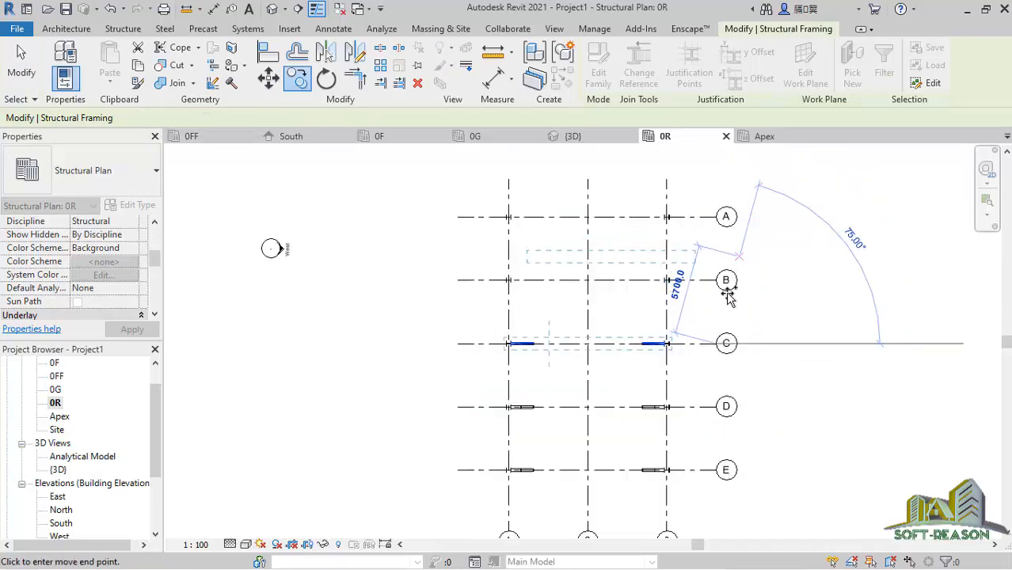
scroll(733, 275, up, 2)
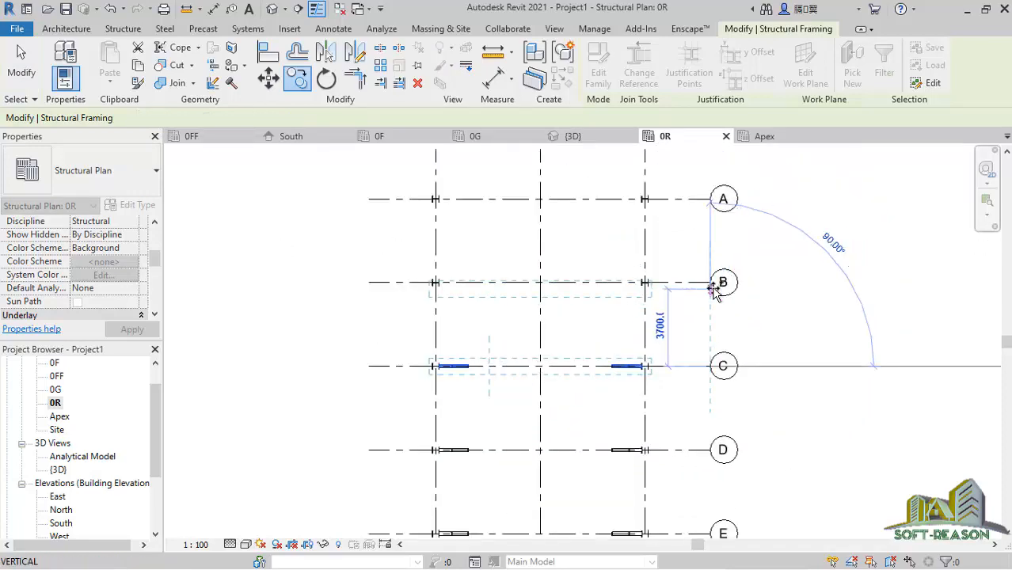
click(711, 198)
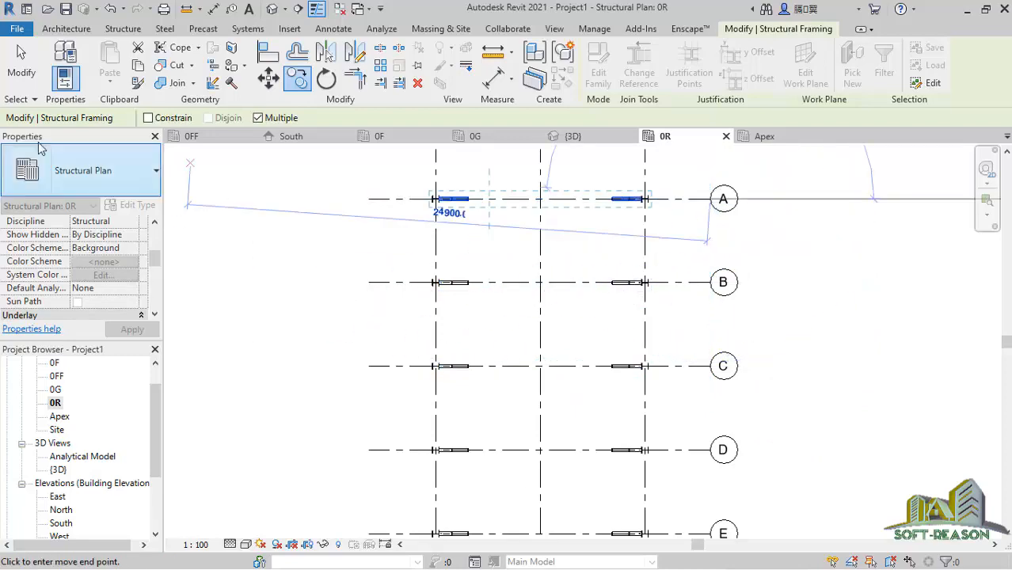
click(22, 67)
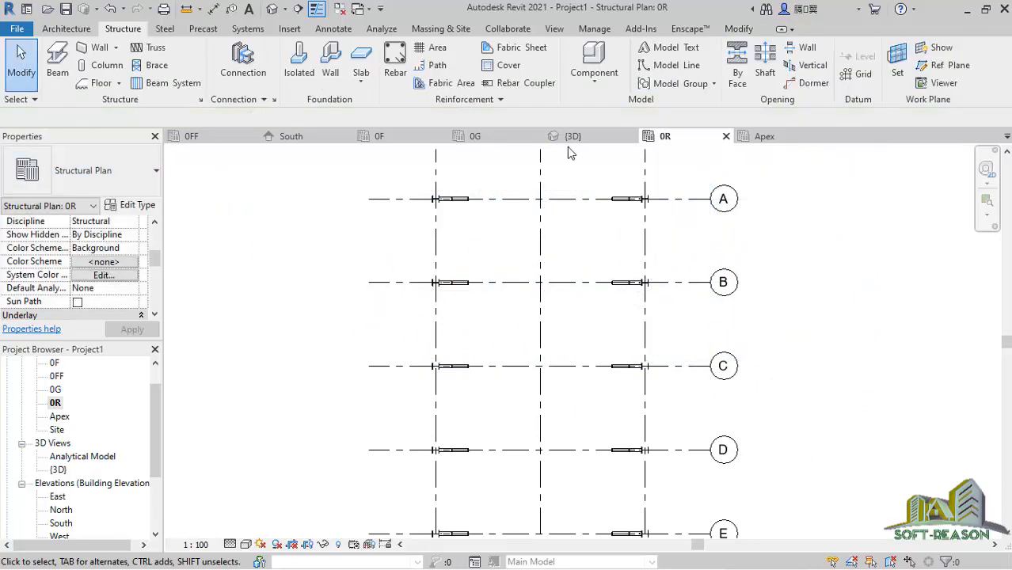
- Examine the copied roof beams on all the column frames in the default 3D view
click(568, 139)
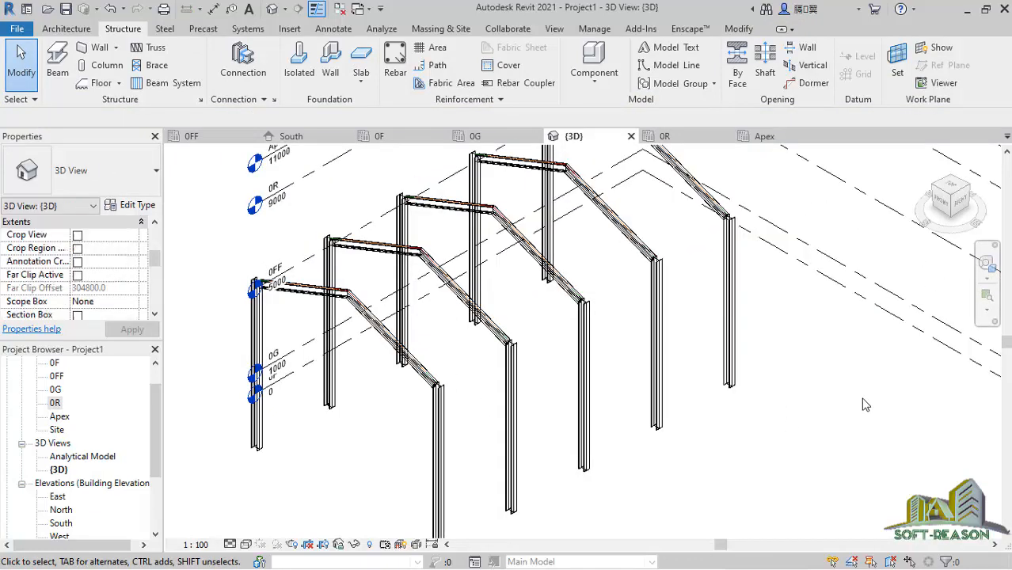
scroll(595, 287, up, 3)
scroll(599, 294, down, 6)
scroll(292, 415, up, 2)
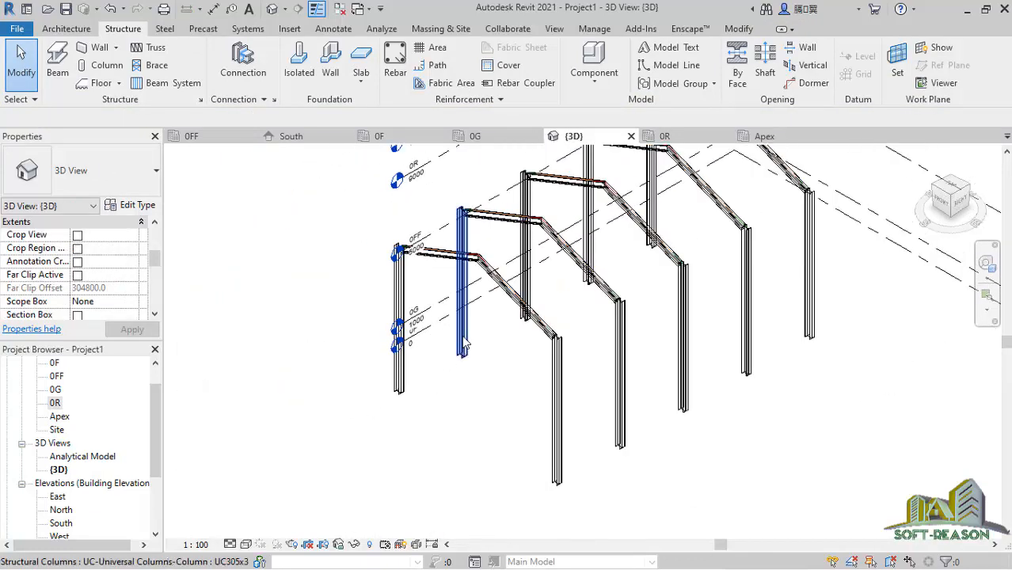
scroll(416, 363, down, 2)
scroll(531, 325, up, 5)
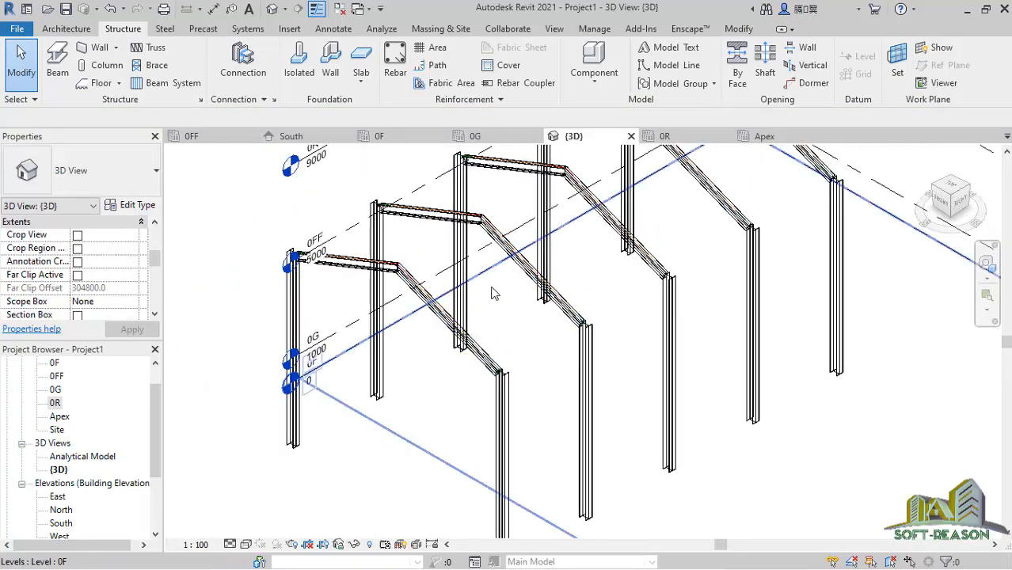
scroll(377, 415, down, 2)
scroll(428, 381, down, 2)
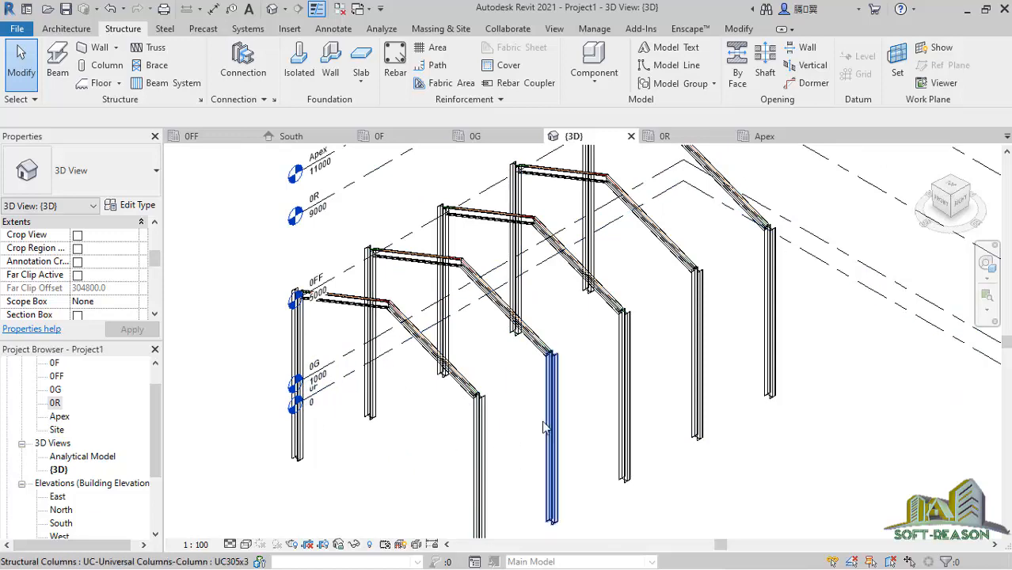
scroll(476, 419, up, 2)
scroll(524, 351, down, 1)
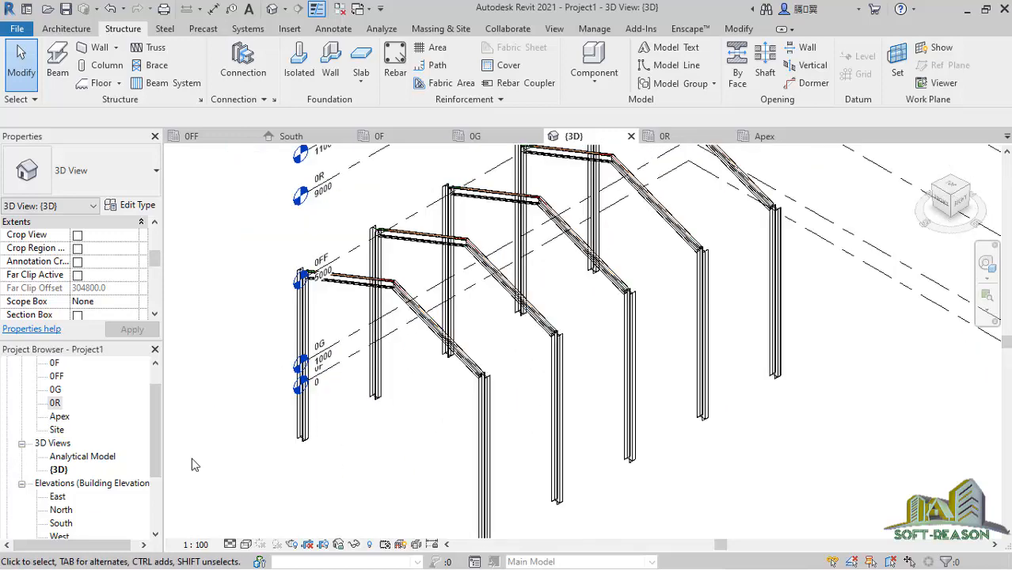
- Place a UB305x165x40 beam on grid 1 between the grid C and grid D columns in structural plan 0FF
double_click(57, 377)
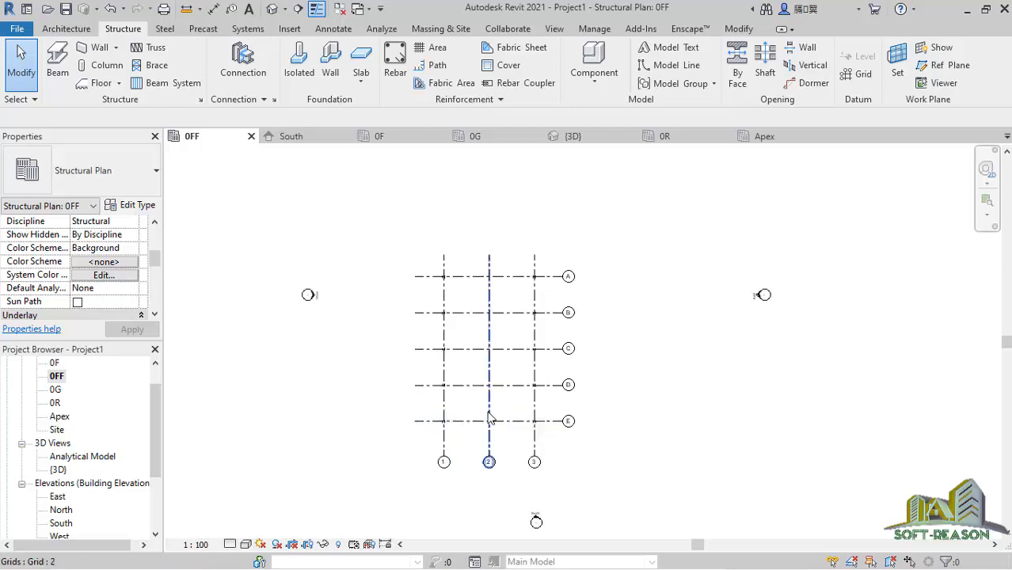
scroll(488, 418, up, 1)
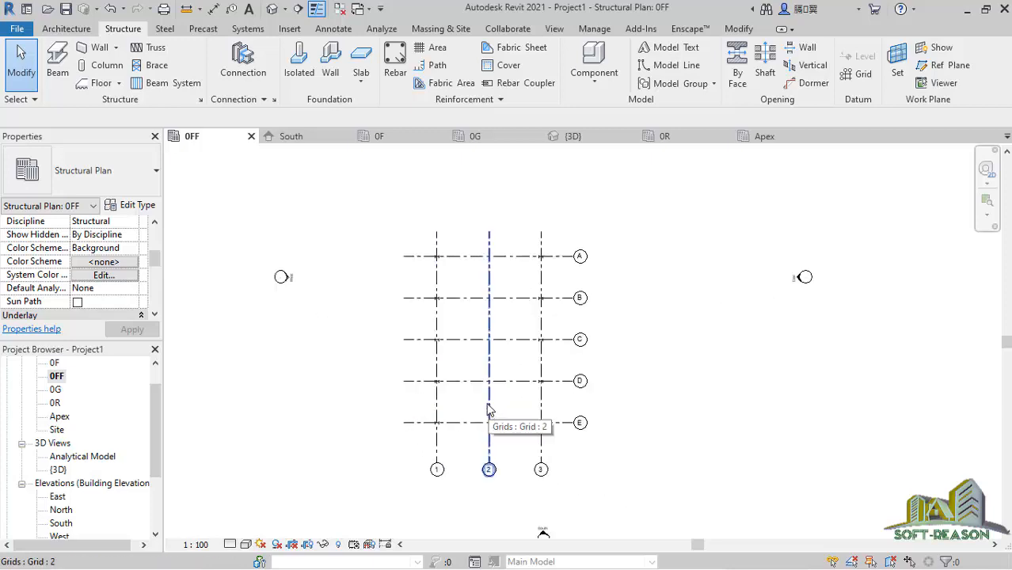
click(66, 60)
scroll(463, 411, up, 3)
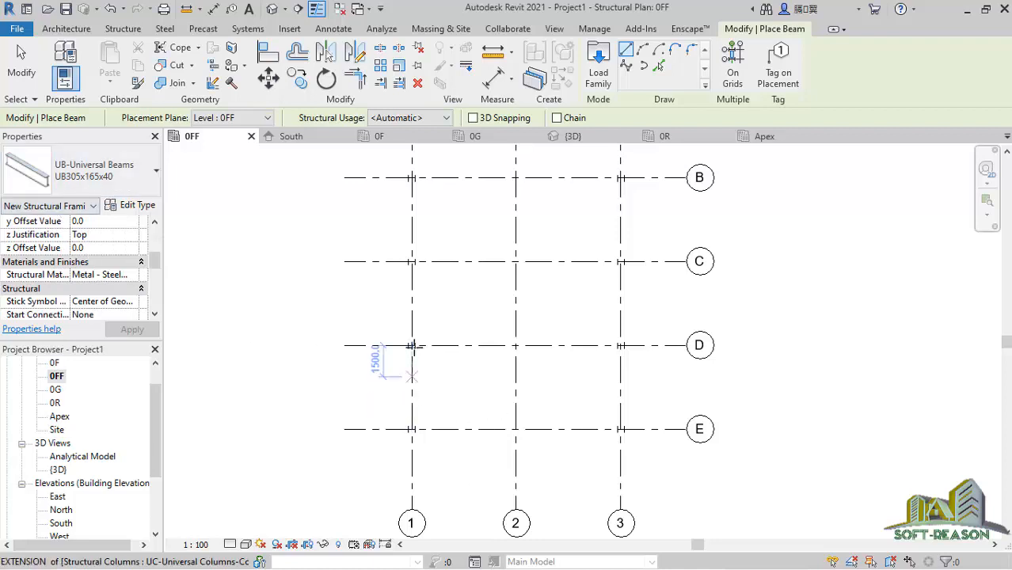
scroll(418, 332, up, 1)
click(409, 251)
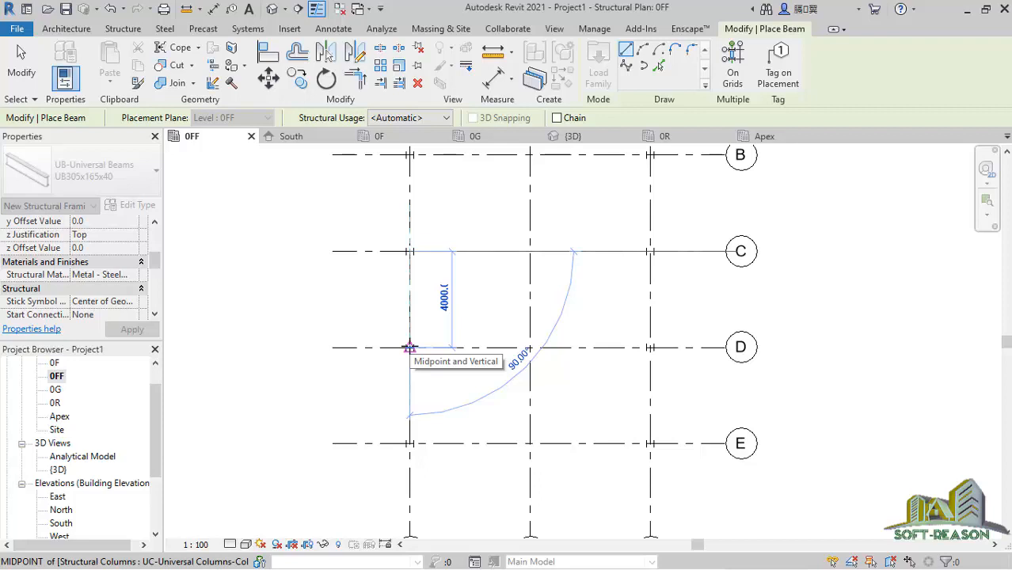
click(409, 346)
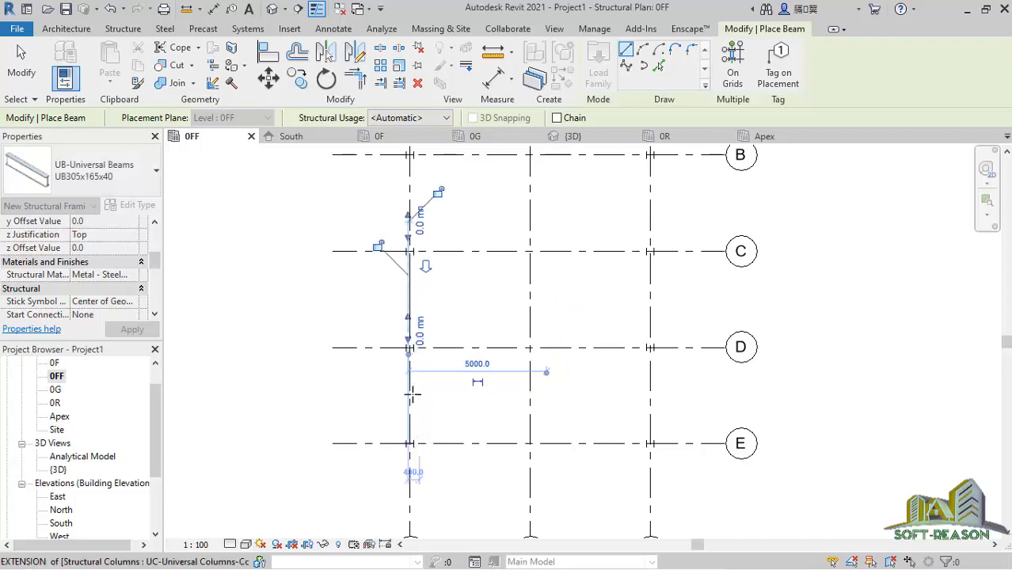
- Set the detail level of structural plan 0FF to Fine
scroll(413, 400, up, 3)
click(230, 544)
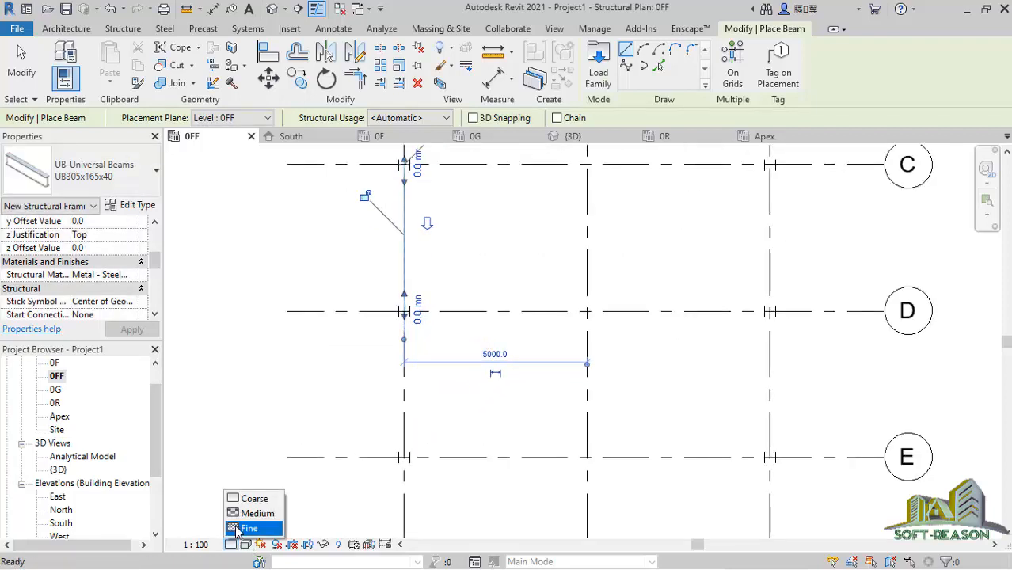
click(247, 529)
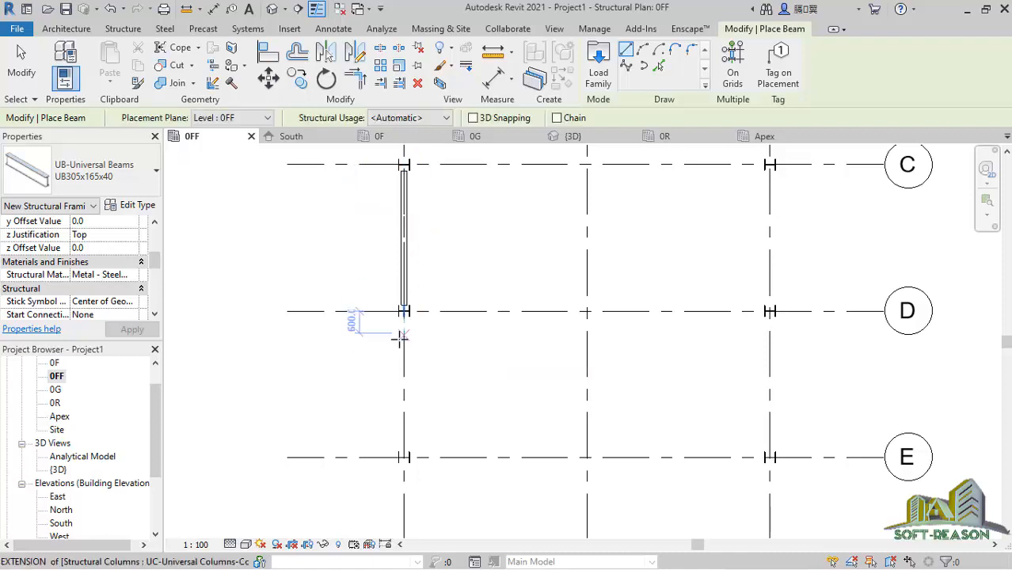
- Place a UB305x165x40 beam on grid 1 from the grid D column to the grid E column
scroll(400, 338, up, 1)
click(404, 311)
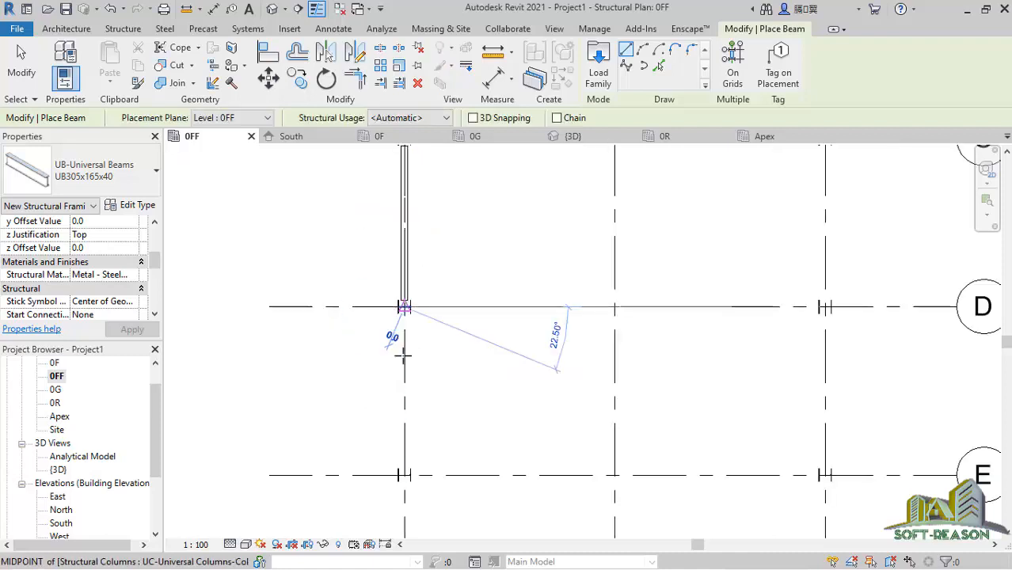
click(403, 469)
scroll(229, 339, down, 2)
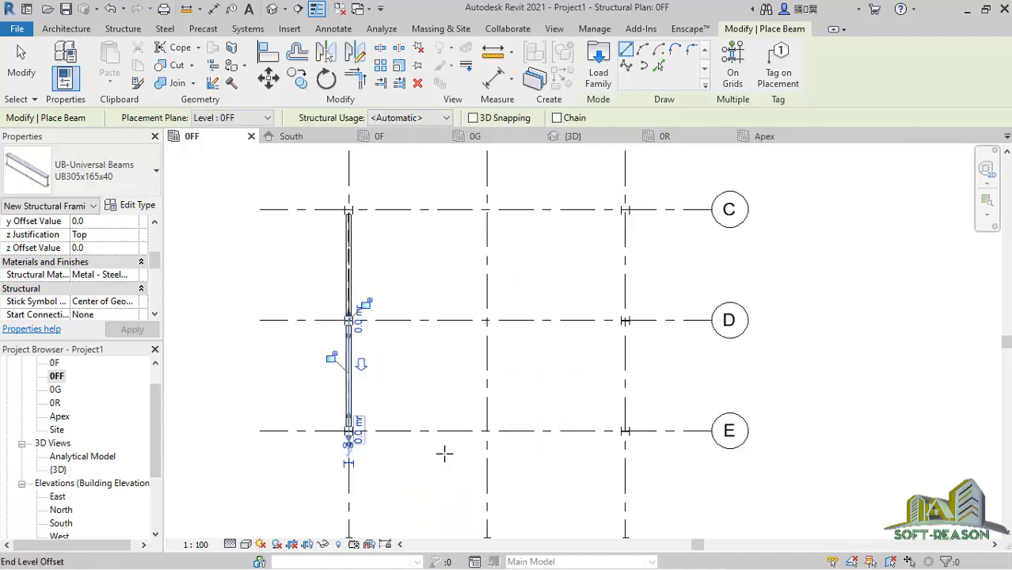
- Place a UB305x165x40 beam along grid E from the grid 1 column to the grid 3 column
scroll(444, 453, up, 1)
scroll(345, 431, up, 1)
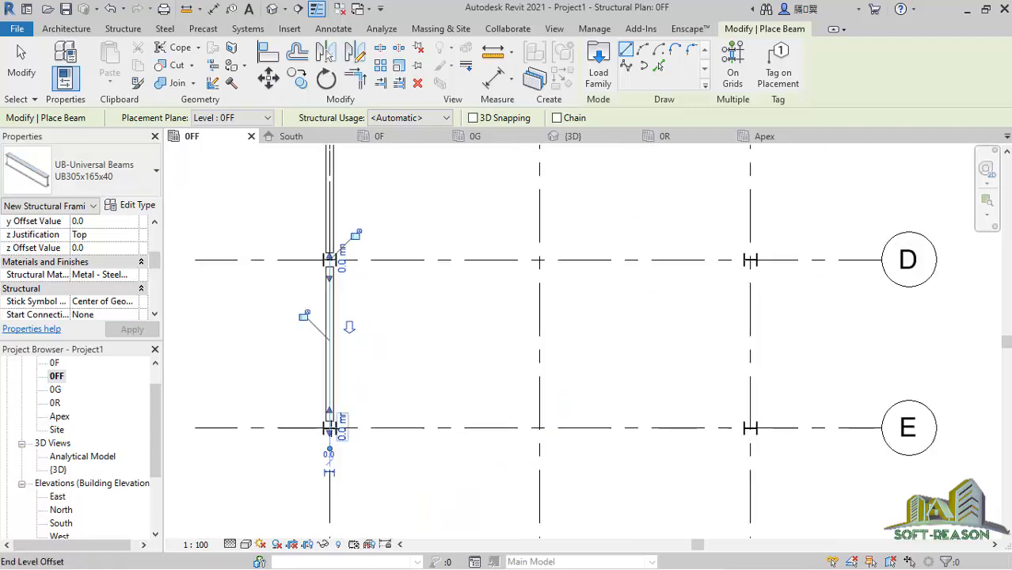
click(334, 429)
click(750, 428)
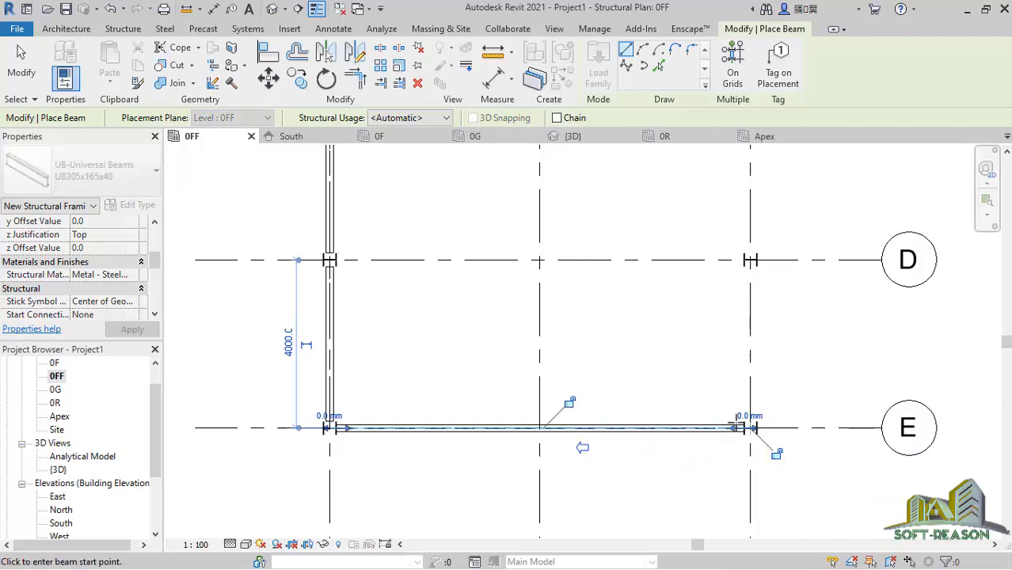
- Place a UB305x165x40 beam along grid C from the grid 3 column to the grid 1 column
scroll(727, 428, down, 4)
scroll(740, 231, up, 1)
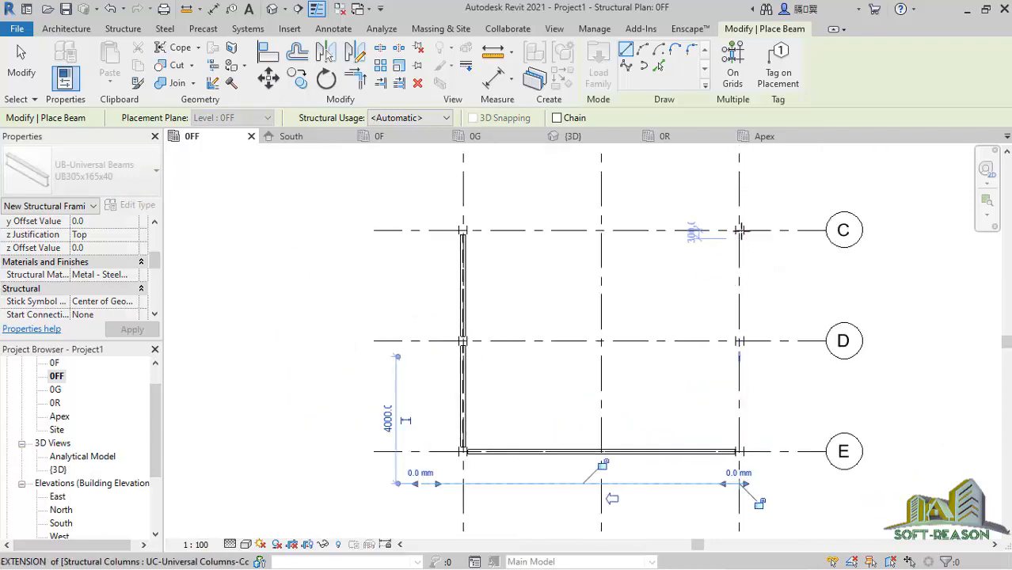
scroll(741, 231, up, 1)
click(739, 230)
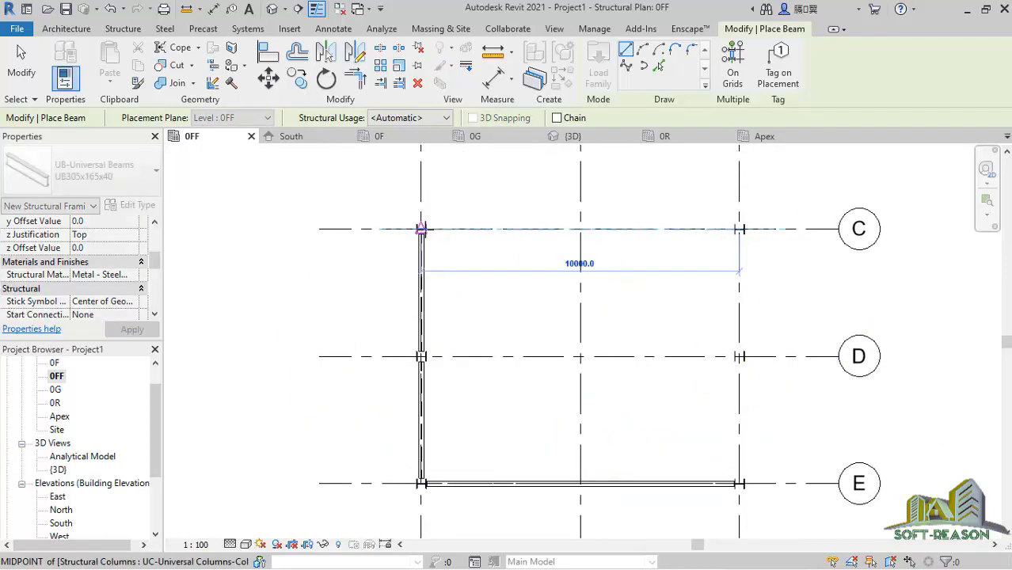
click(422, 230)
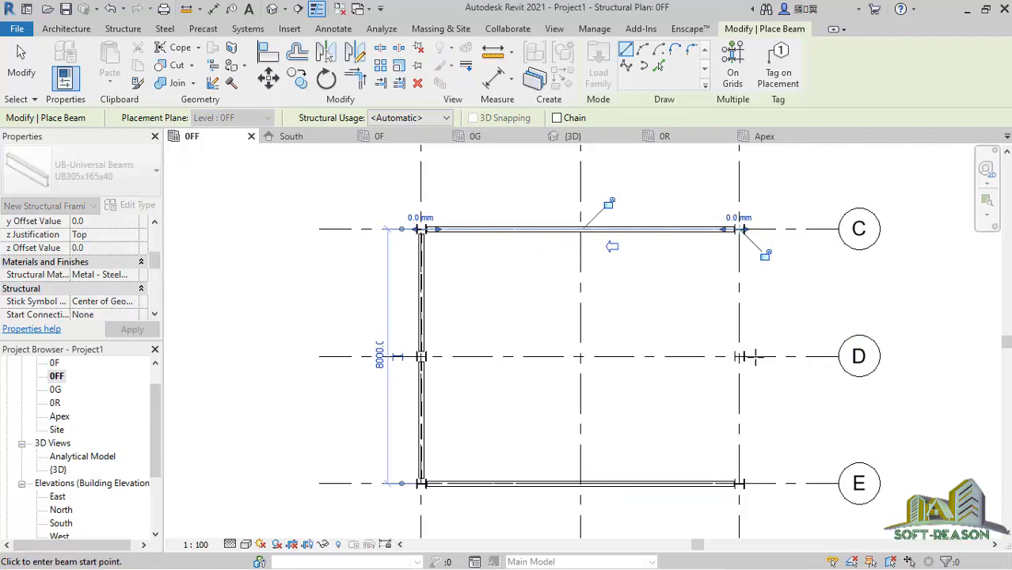
- Place UB305x165x40 beams on grid 3 between the grid E and D columns and between the grid C and D columns
click(739, 483)
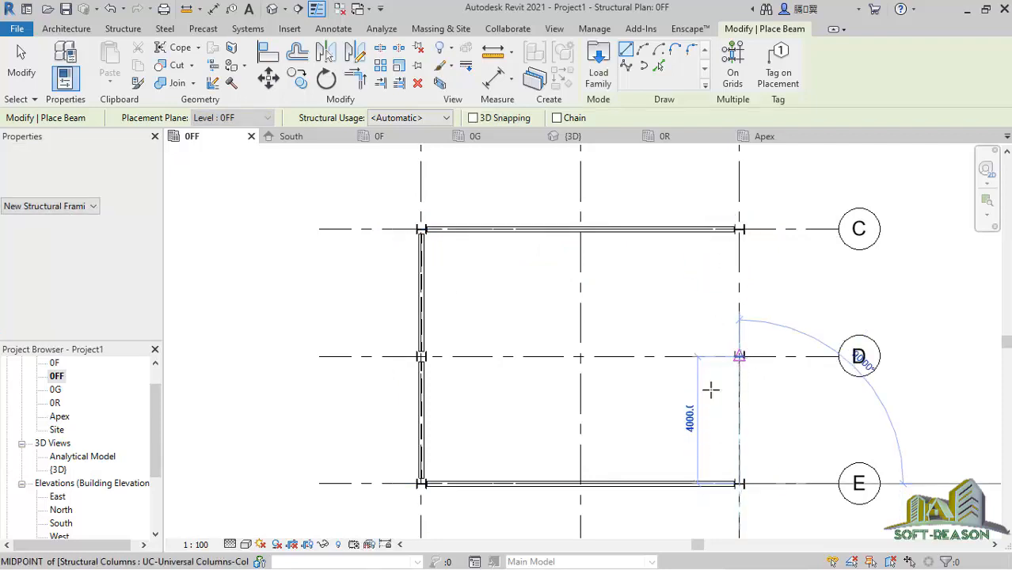
click(739, 355)
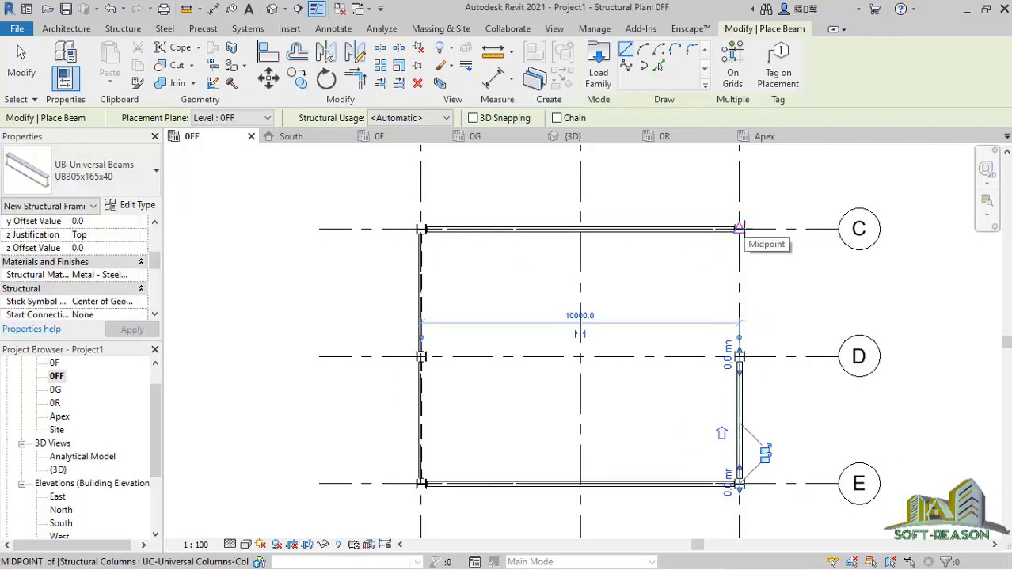
click(738, 229)
click(739, 356)
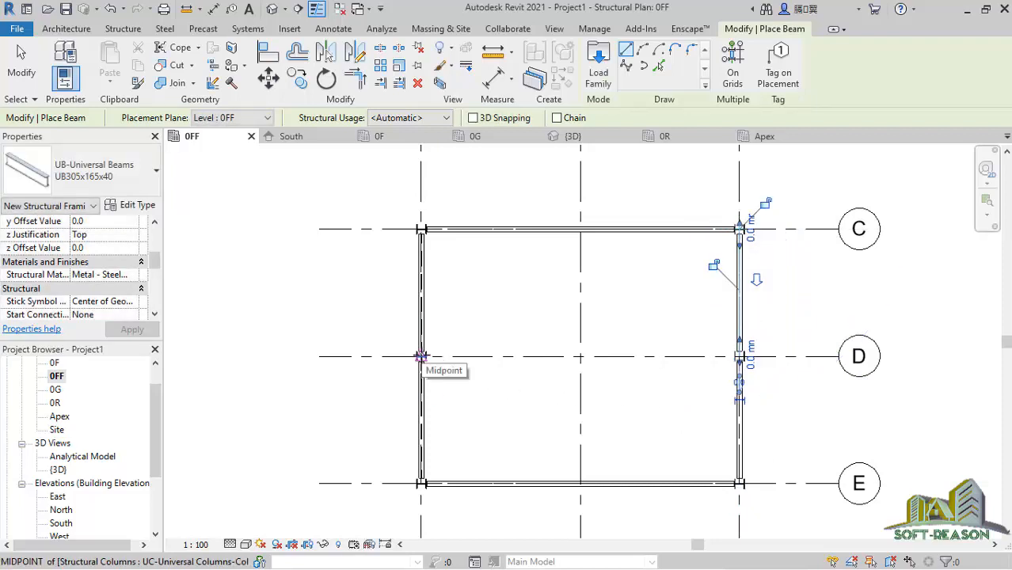
- Place a UB305x165x40 beam along grid D from the grid 1 column to the grid 3 column
click(420, 357)
click(738, 356)
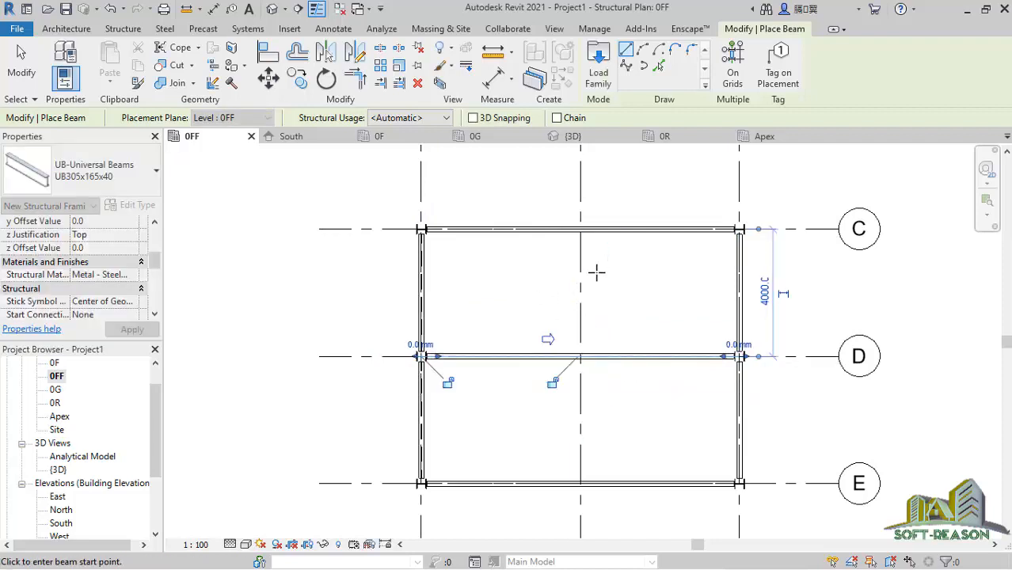
scroll(539, 326, up, 2)
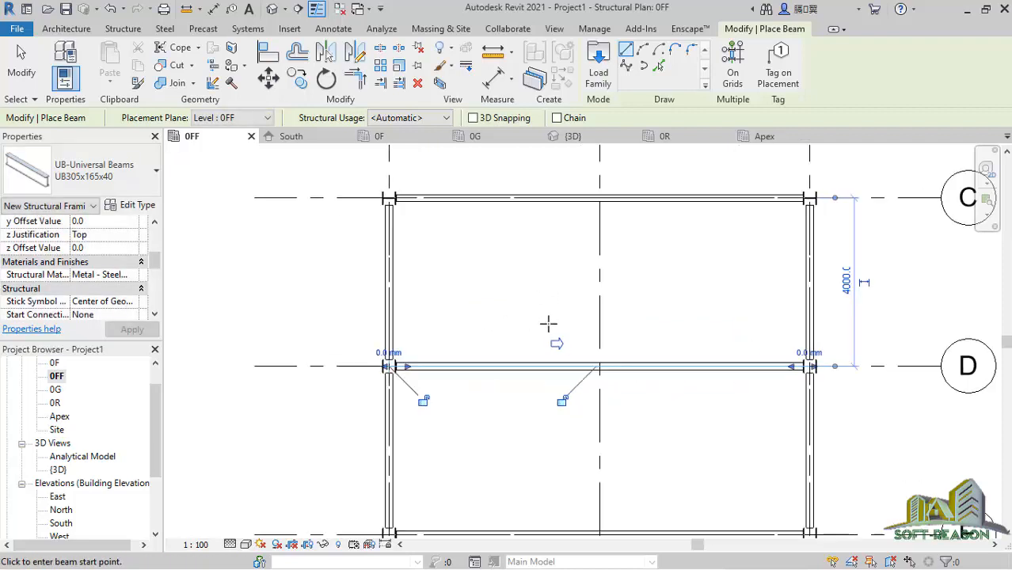
scroll(711, 268, down, 2)
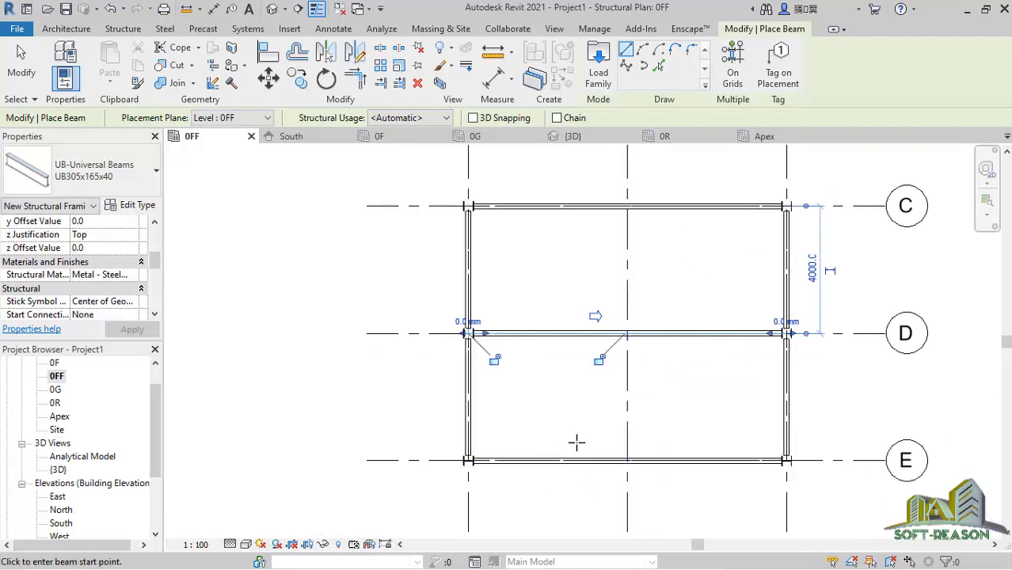
scroll(638, 326, up, 1)
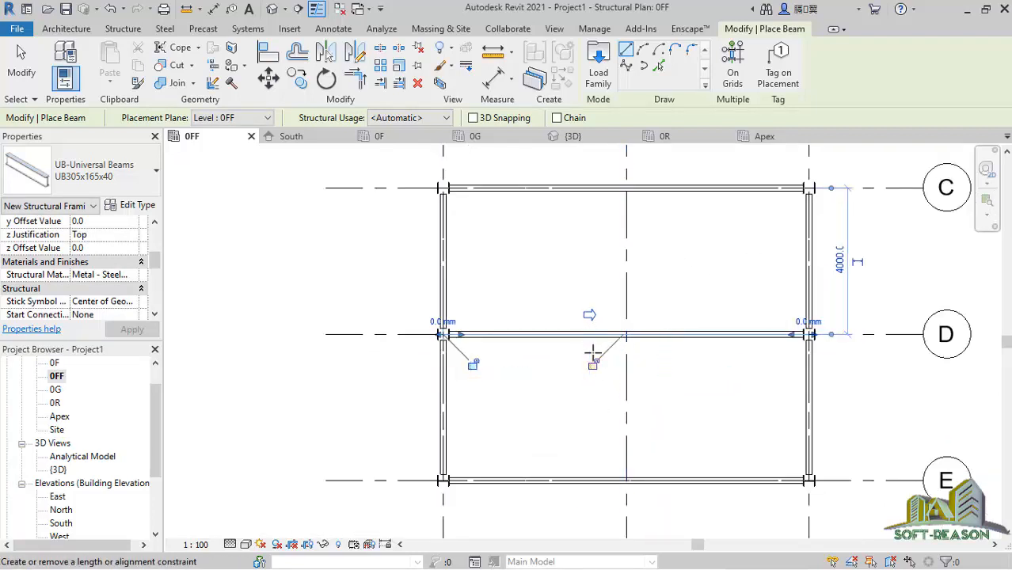
scroll(565, 410, down, 2)
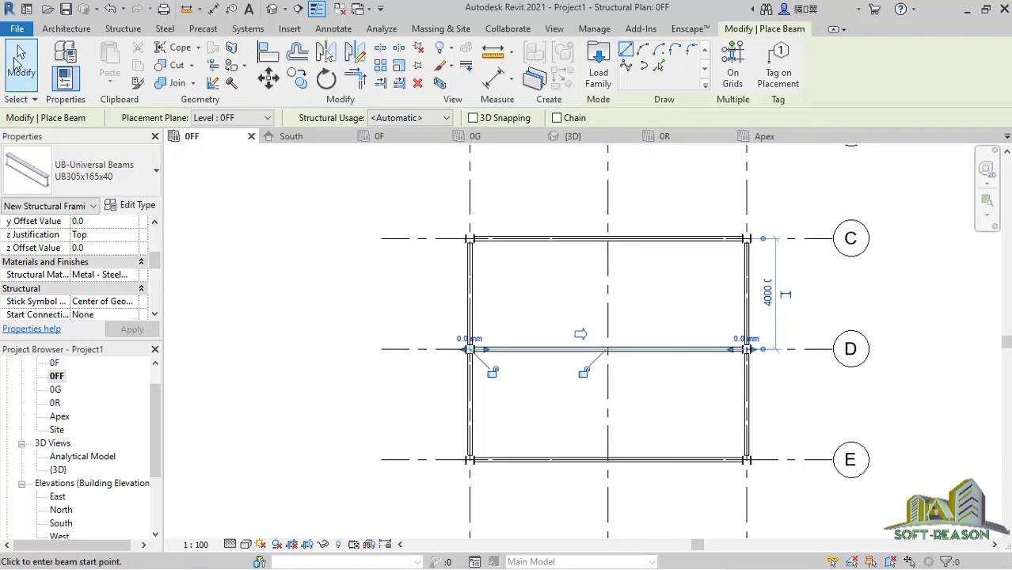
- Start an automatic beam system using UB254x102x28 beams with a fixed distance of 1500 mm
click(121, 30)
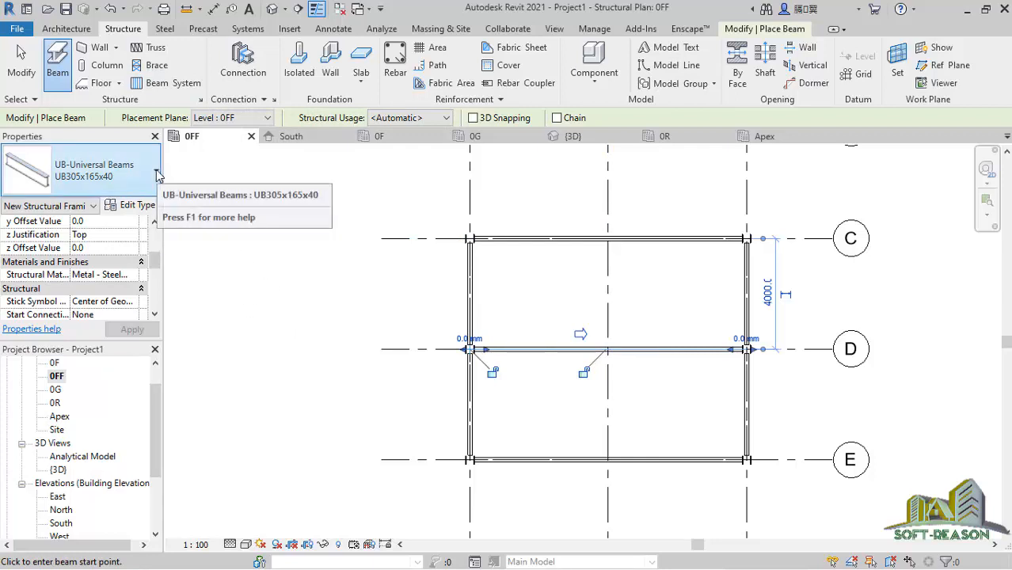
click(164, 84)
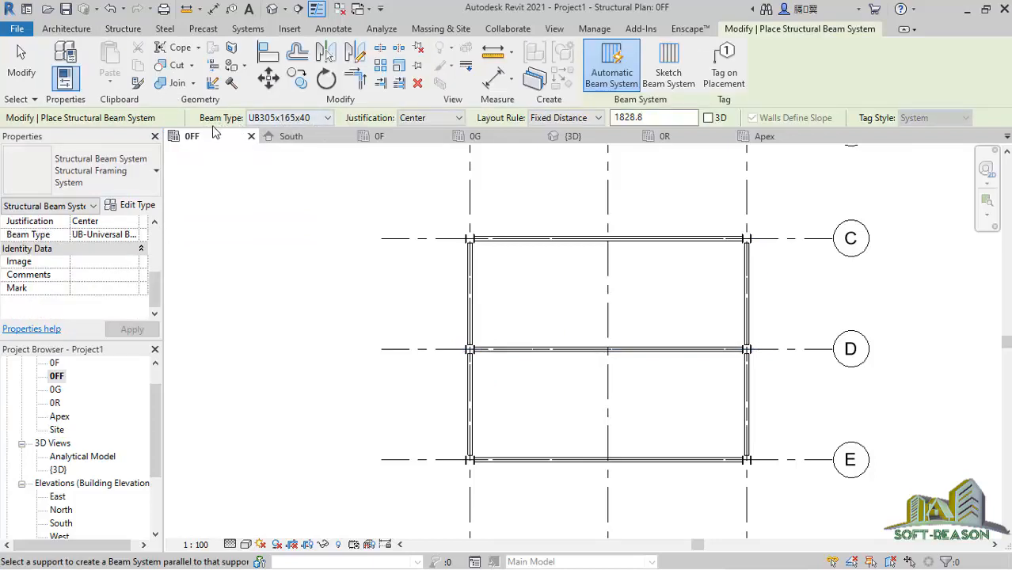
click(328, 120)
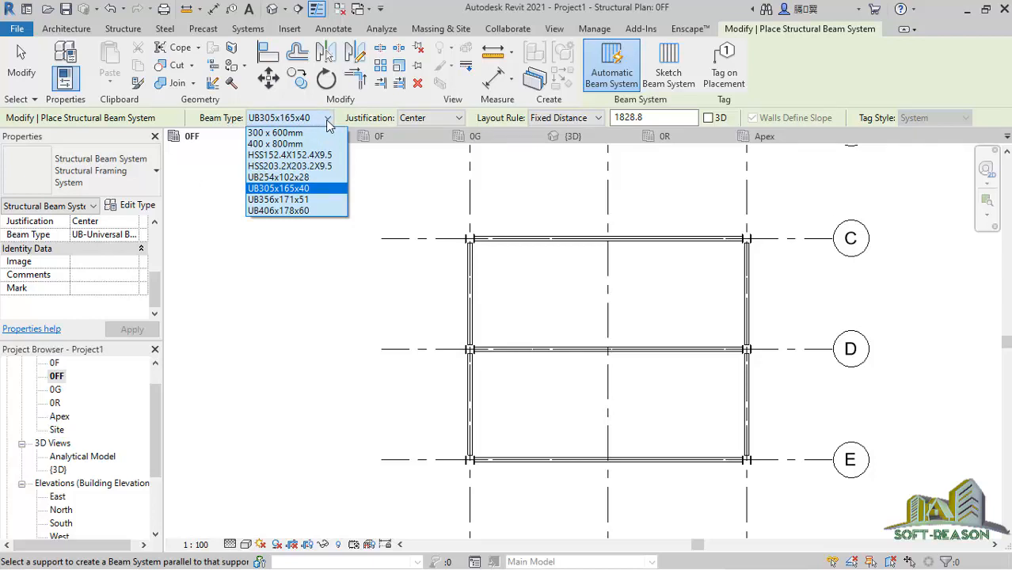
click(279, 177)
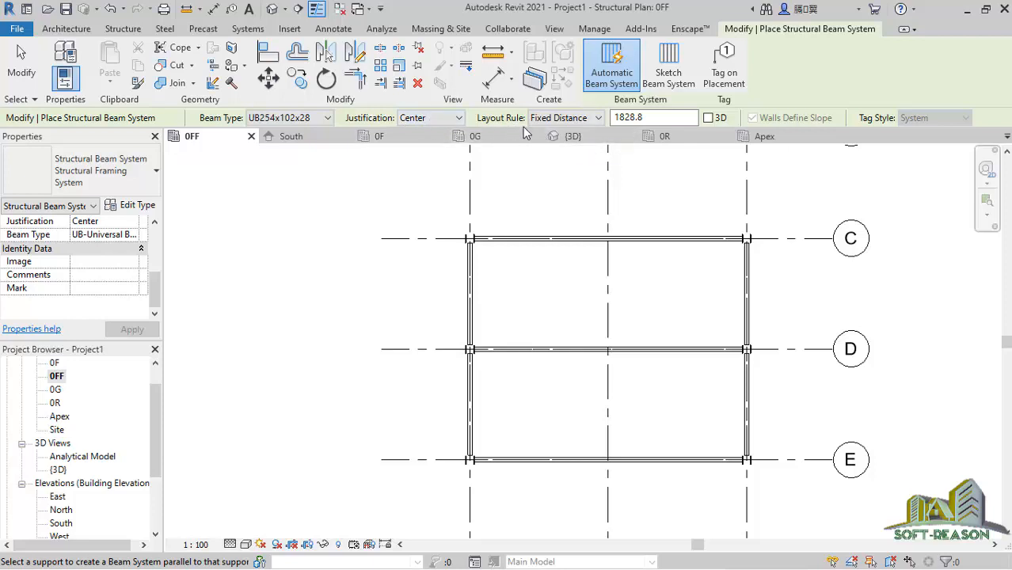
click(661, 117)
drag(661, 118, 589, 117)
text(15)
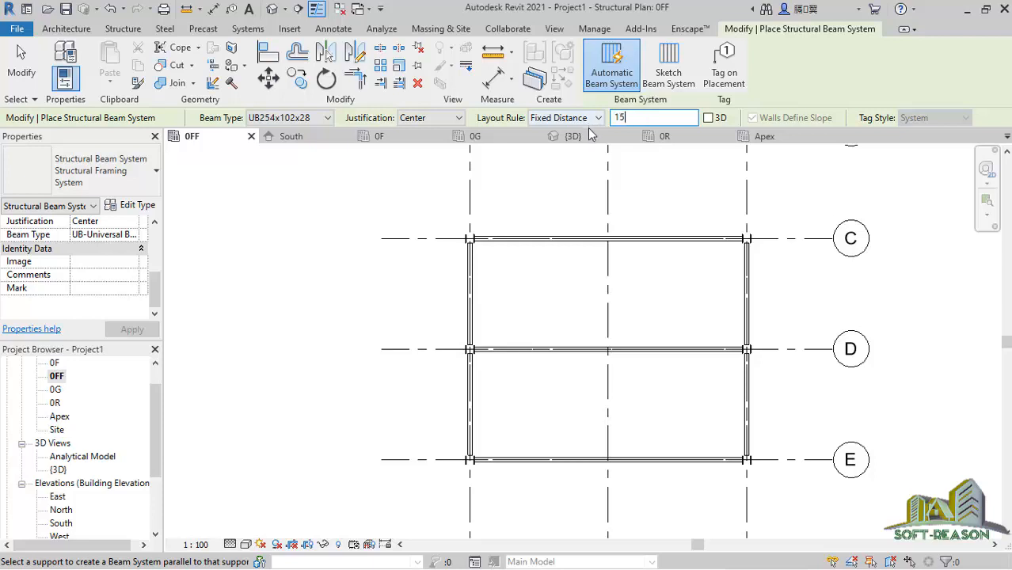
text(00)
key(Return)
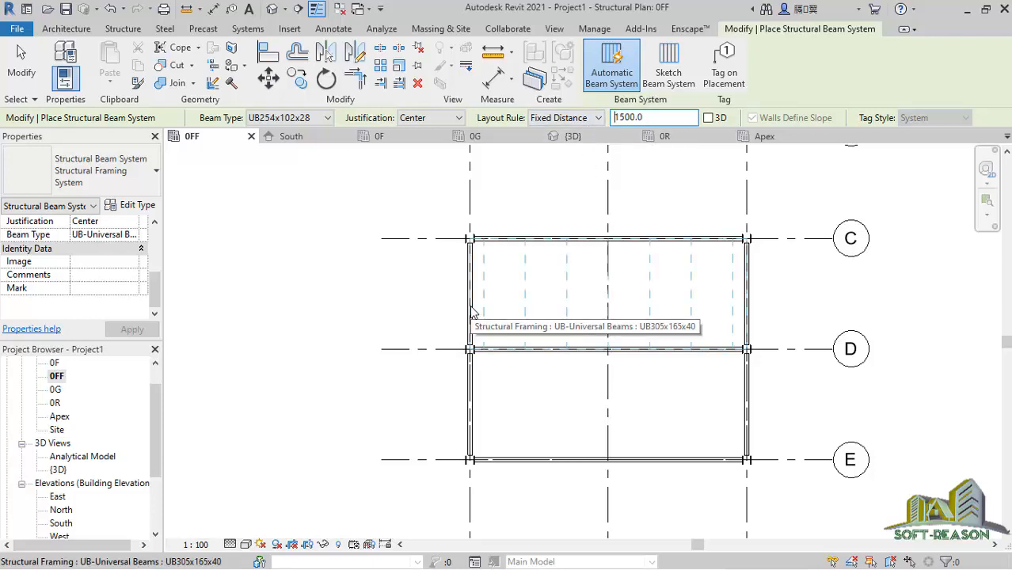
- Try a fixed distance of 1200 mm for the beam system in the bay between grids C and D
drag(603, 115, 539, 121)
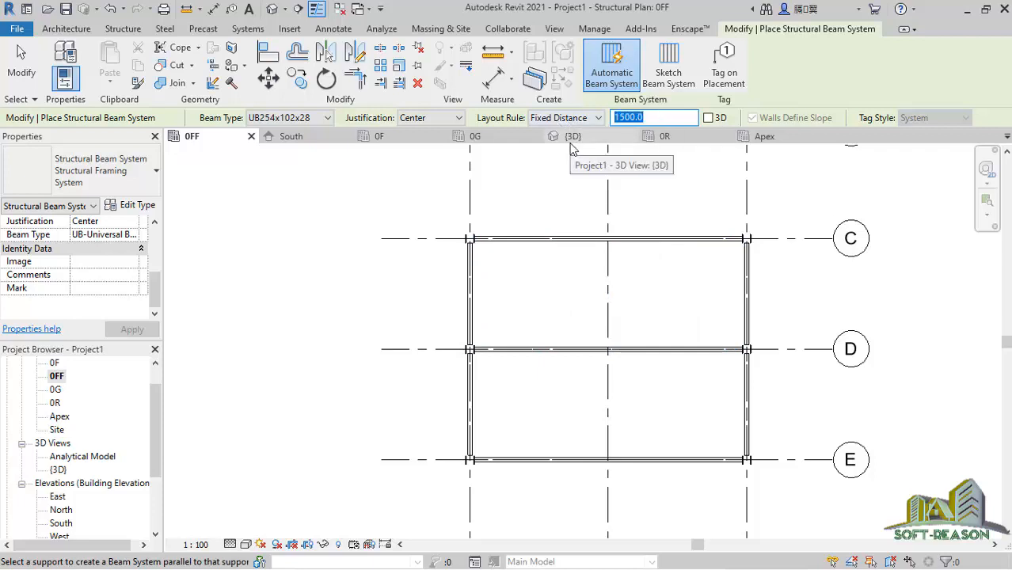
text(120)
key(BackSpace)
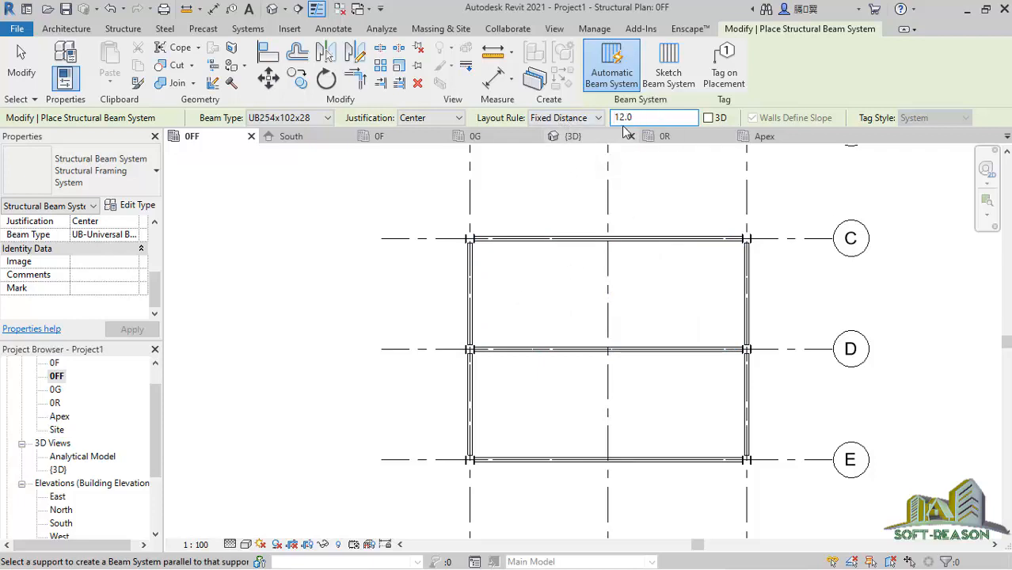
text(00)
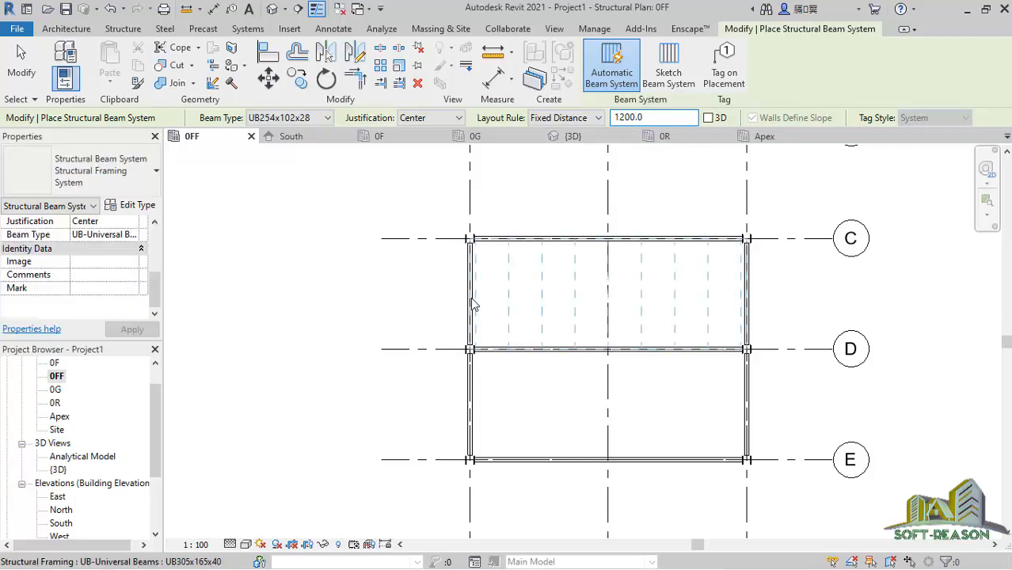
- Set the fixed distance to 1500 mm and place beam systems parallel to the grid 1 beams in bays C–D and D–E
drag(671, 117, 582, 116)
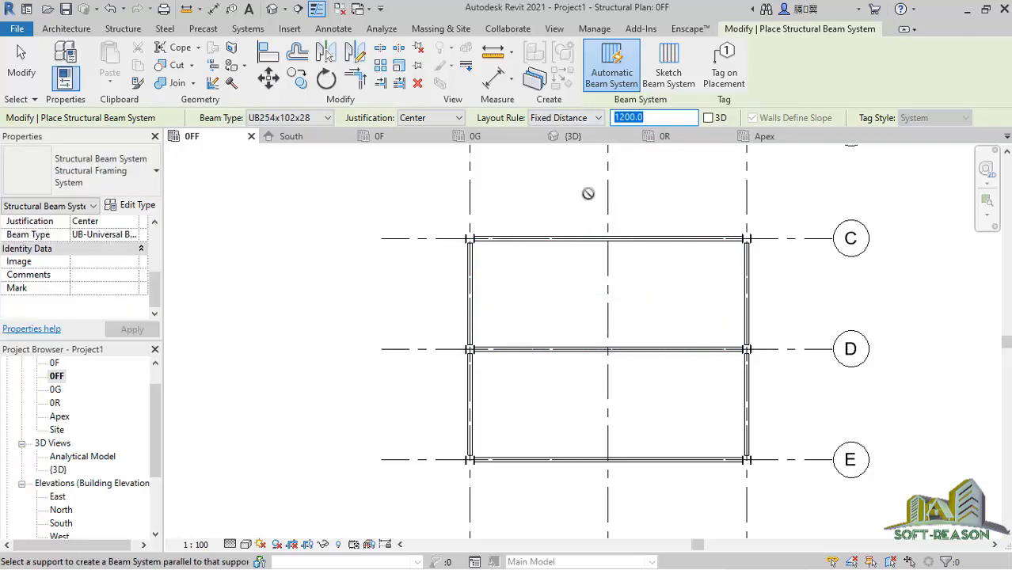
text(15.0)
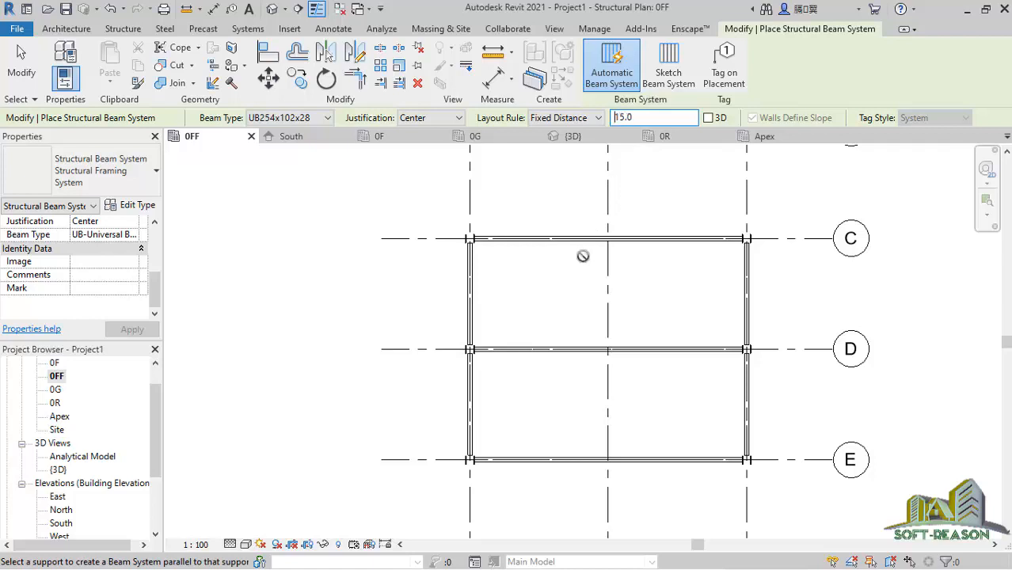
text(00)
click(474, 313)
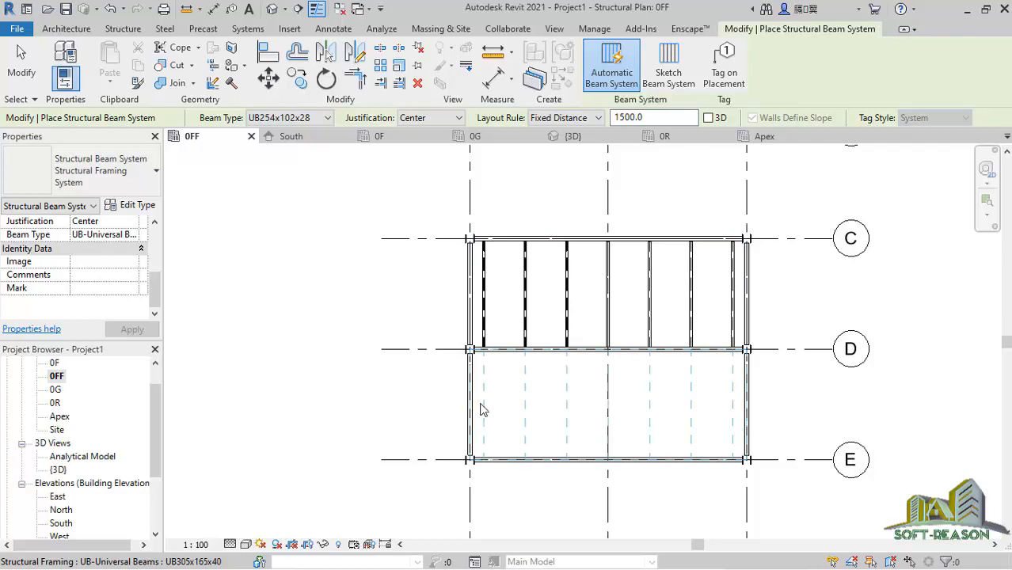
click(483, 409)
scroll(382, 270, down, 2)
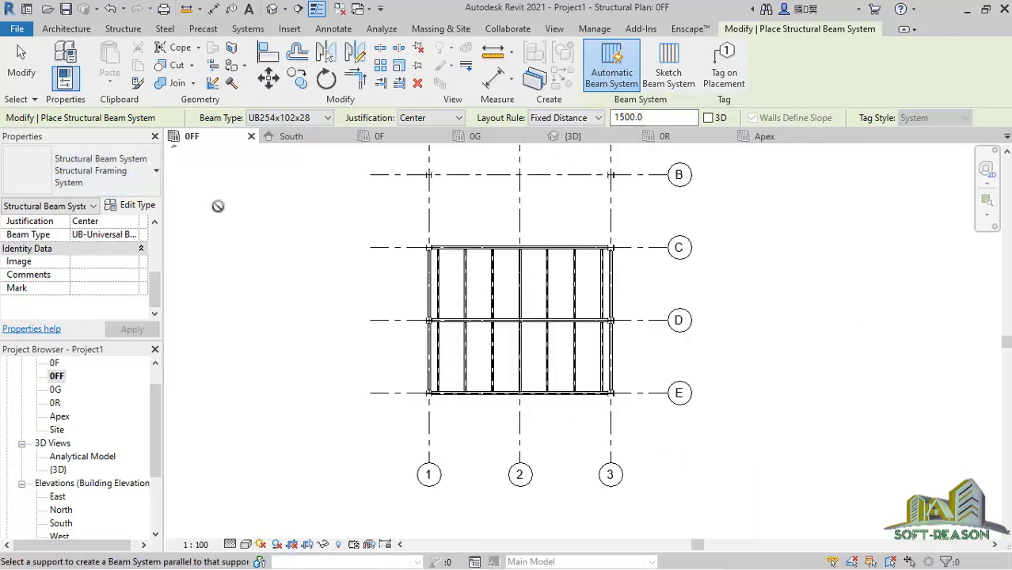
click(21, 63)
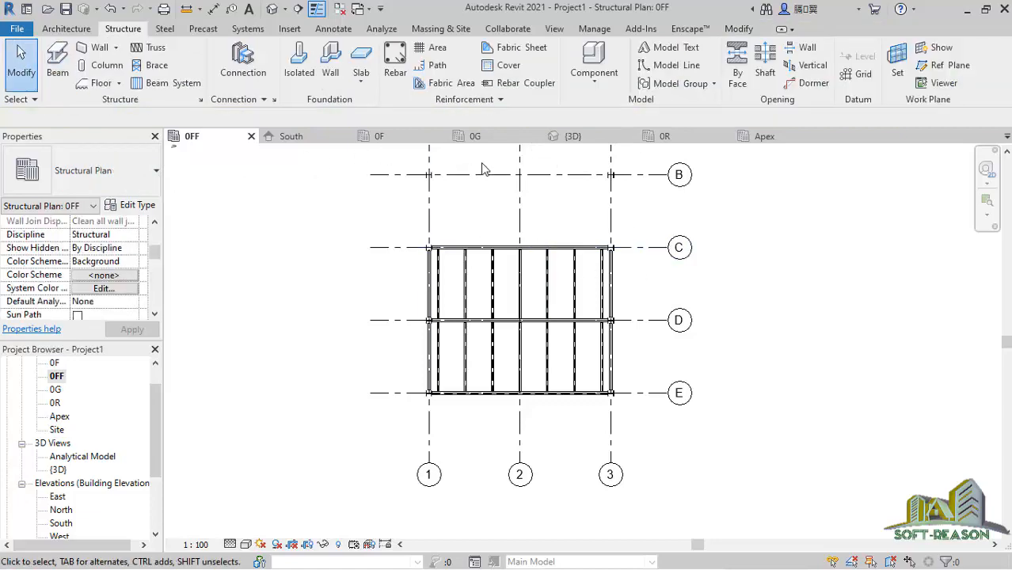
- Switch to the 3D view and display the model in the Shaded visual style
click(573, 136)
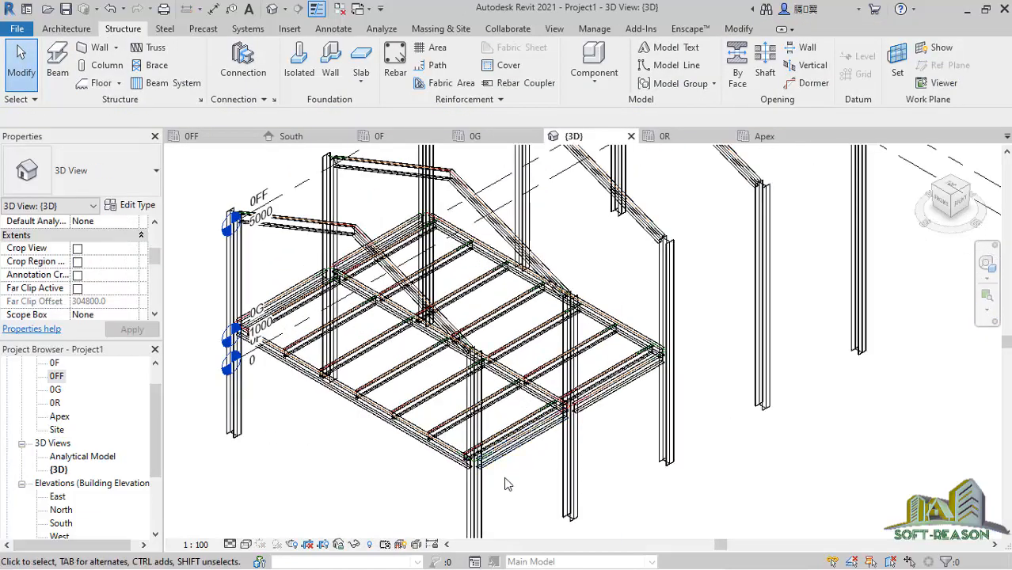
scroll(507, 484, up, 2)
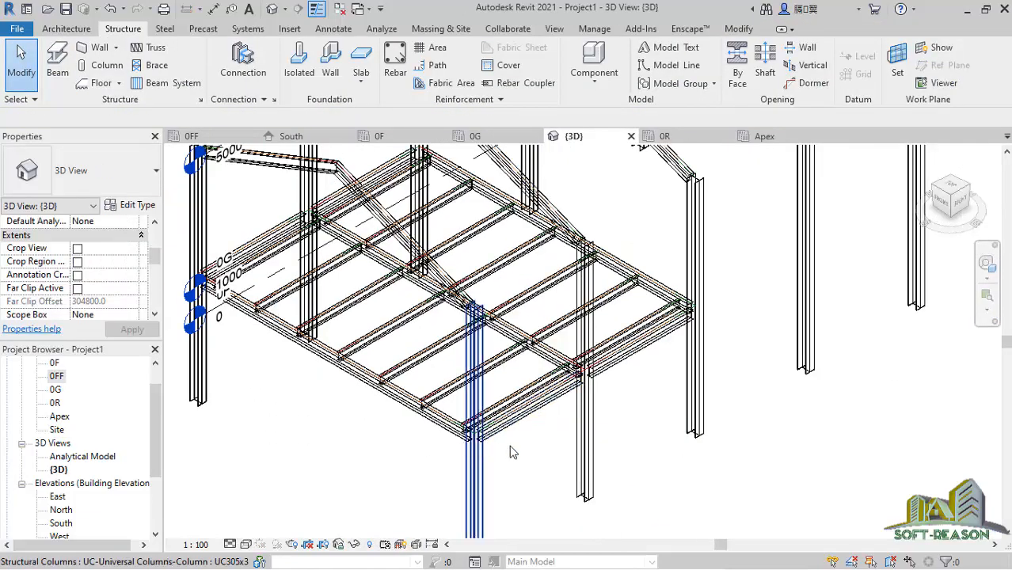
click(246, 545)
click(270, 499)
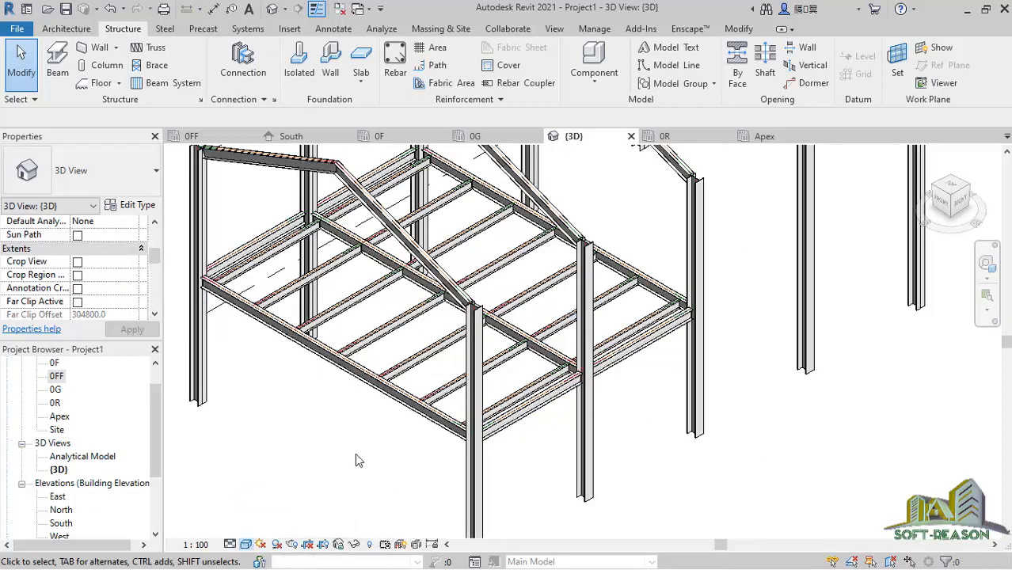
- Examine the level 0FF floor beams, their joints with the main beams, and the overall frame in 3D
scroll(271, 315, down, 2)
scroll(514, 413, up, 2)
scroll(522, 380, up, 3)
scroll(556, 318, down, 3)
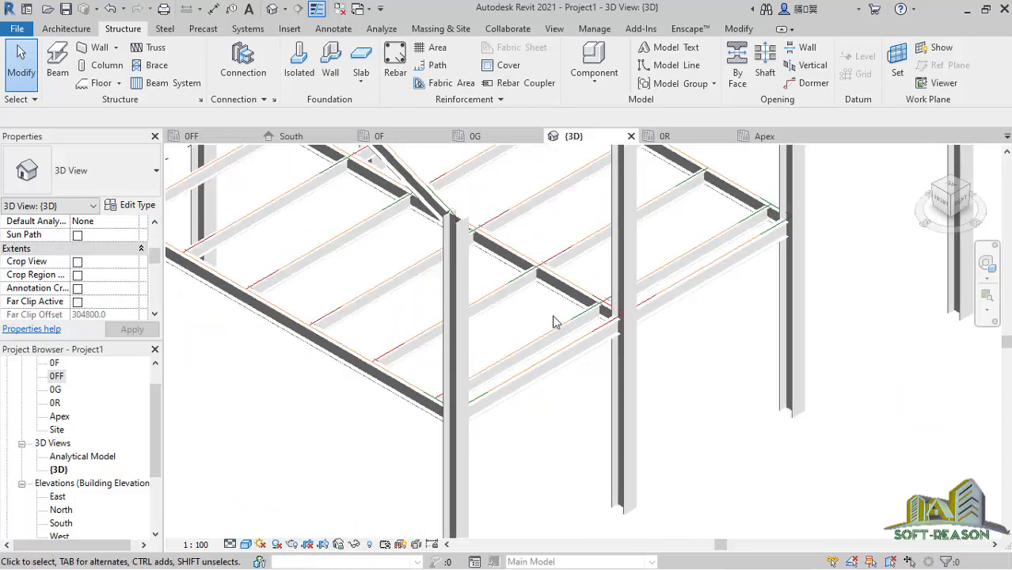
shift+middle_drag(475, 401, 501, 384)
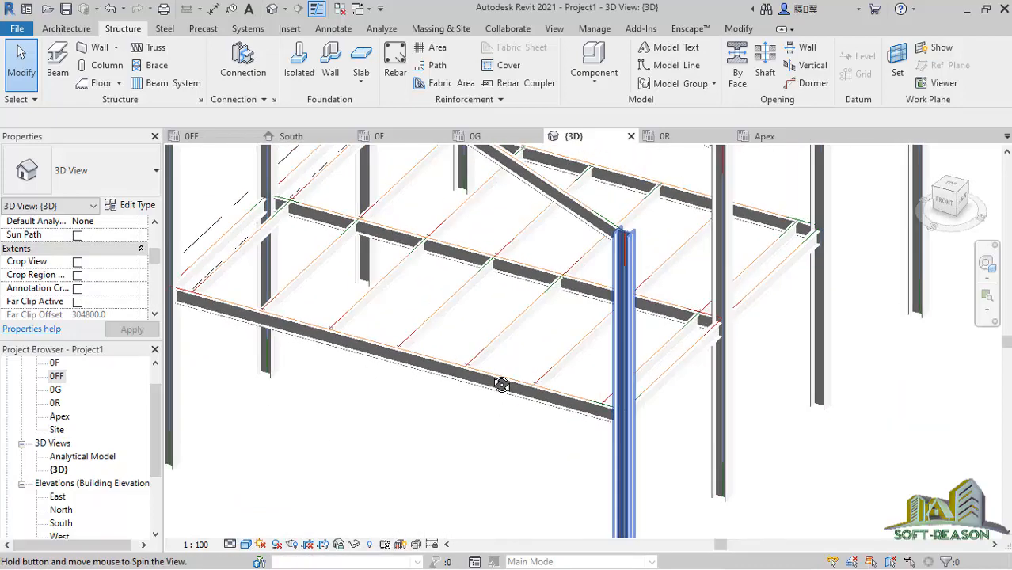
scroll(511, 269, up, 3)
scroll(707, 339, up, 3)
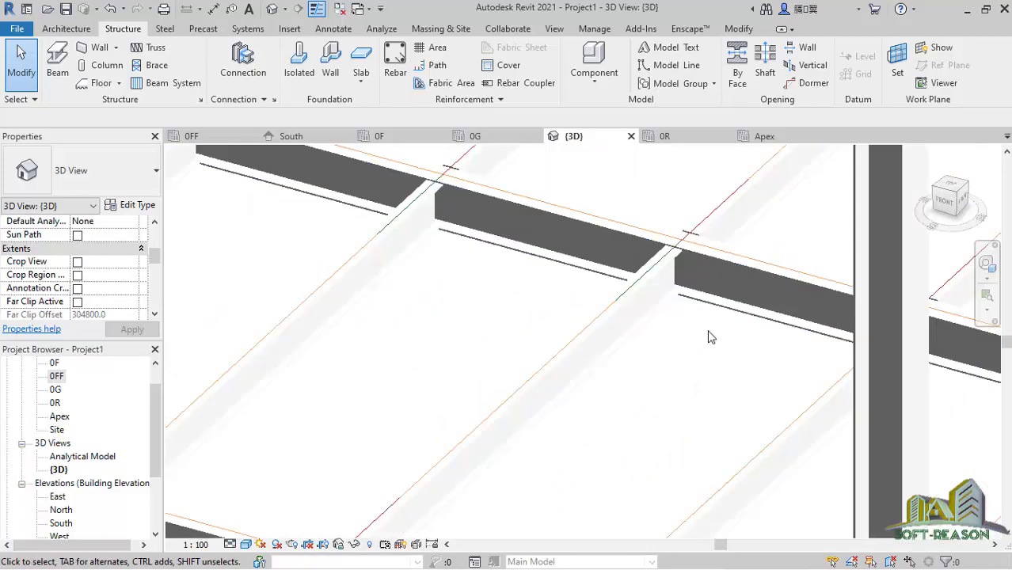
scroll(467, 273, down, 6)
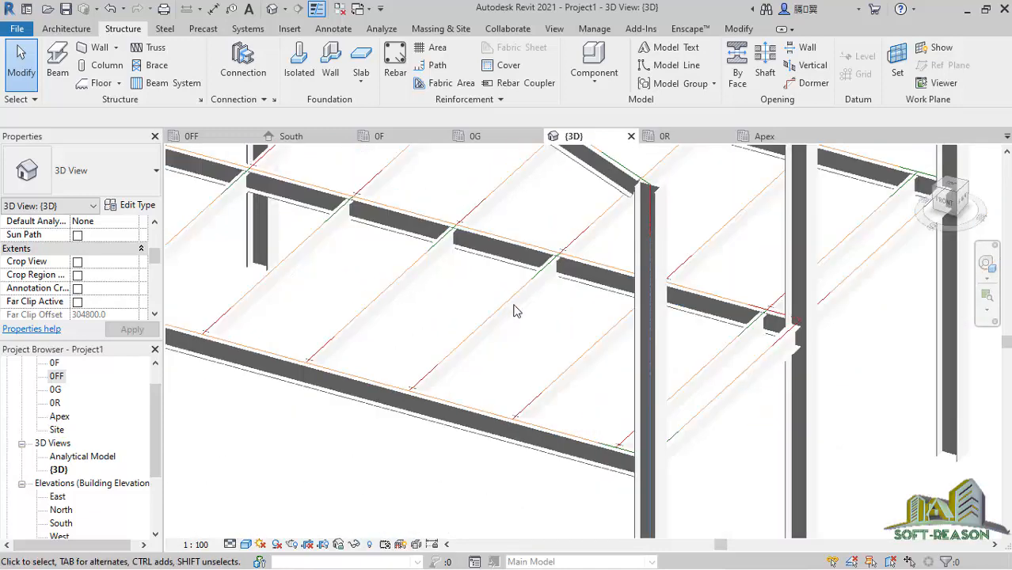
scroll(661, 326, up, 2)
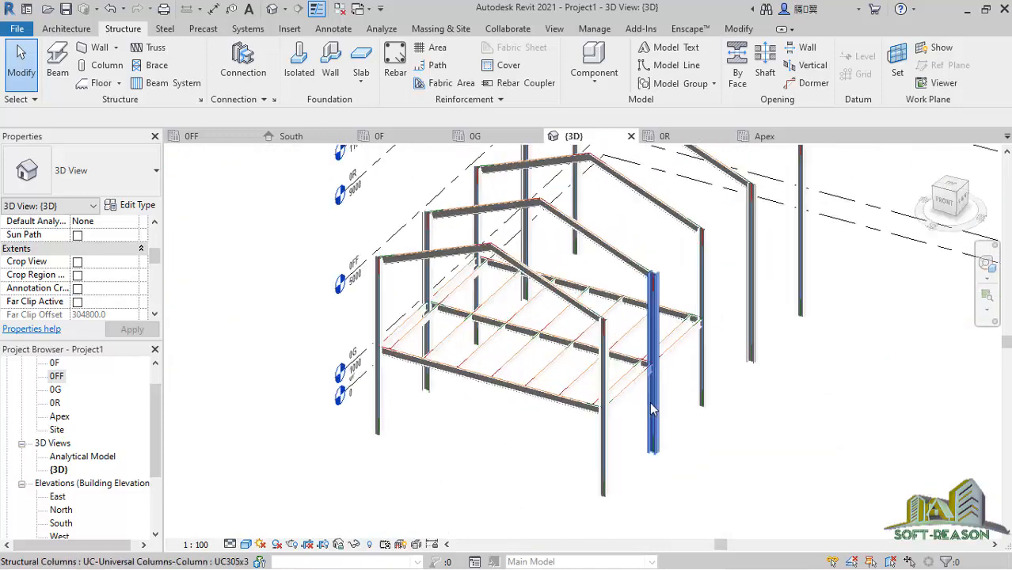
scroll(429, 297, down, 2)
scroll(517, 299, up, 1)
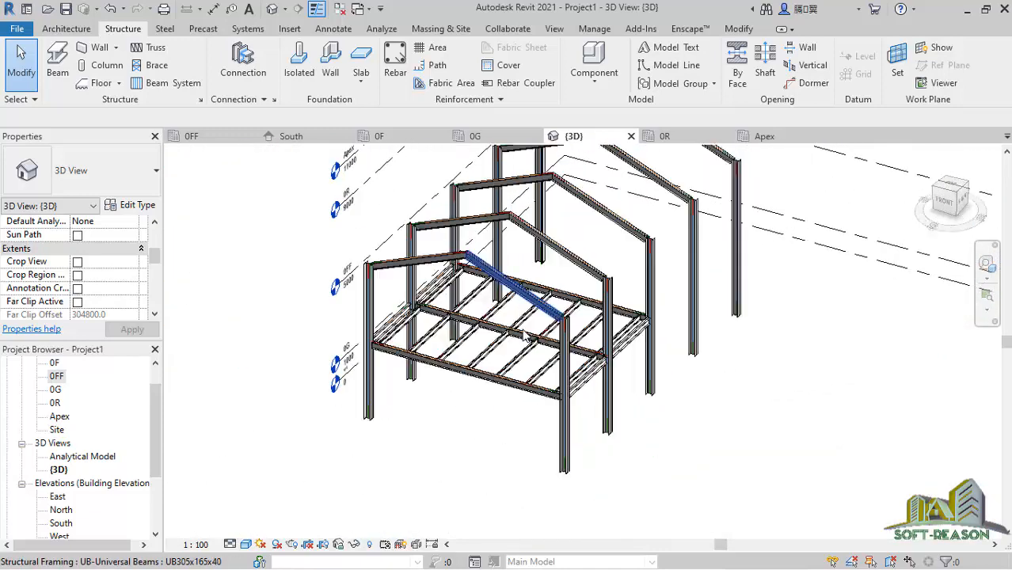
scroll(509, 299, down, 3)
scroll(560, 236, up, 1)
scroll(598, 254, up, 1)
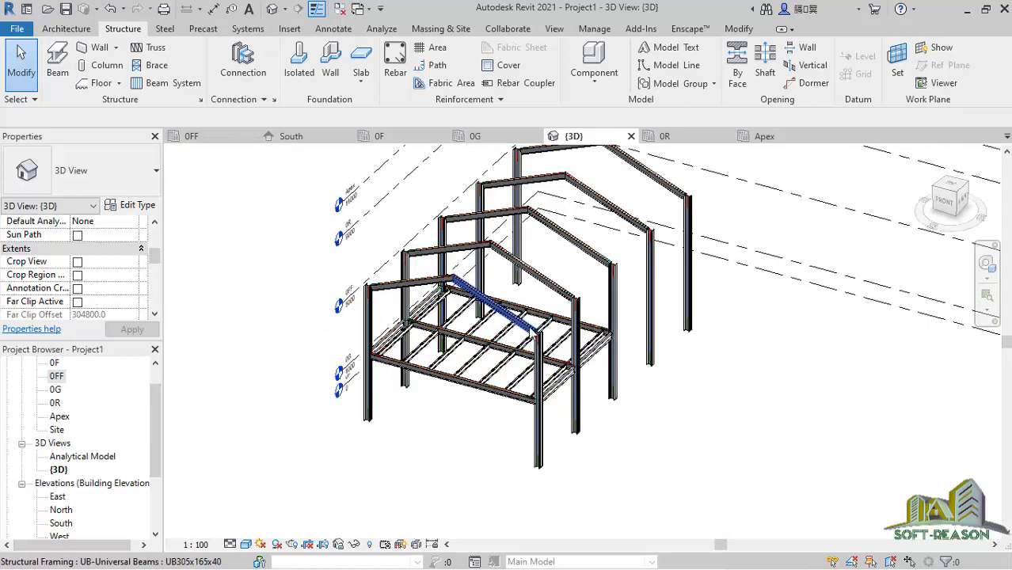
- For isolated foundations in the 0F structural plan, duplicate the M_Footing-Rectangular type as 1200X1200 and set its length to 1200 mm
scroll(444, 285, down, 3)
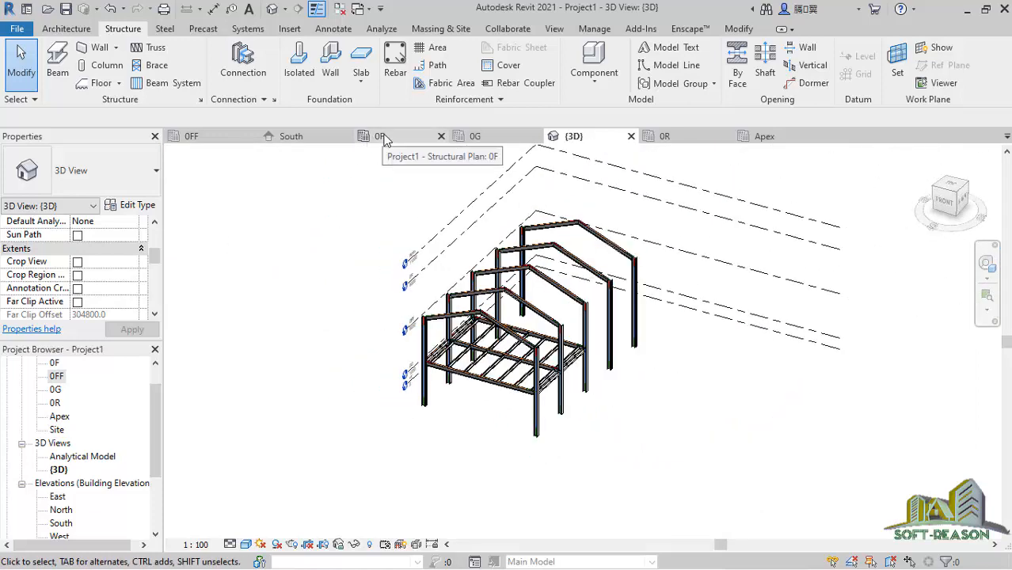
click(371, 138)
scroll(443, 190, up, 2)
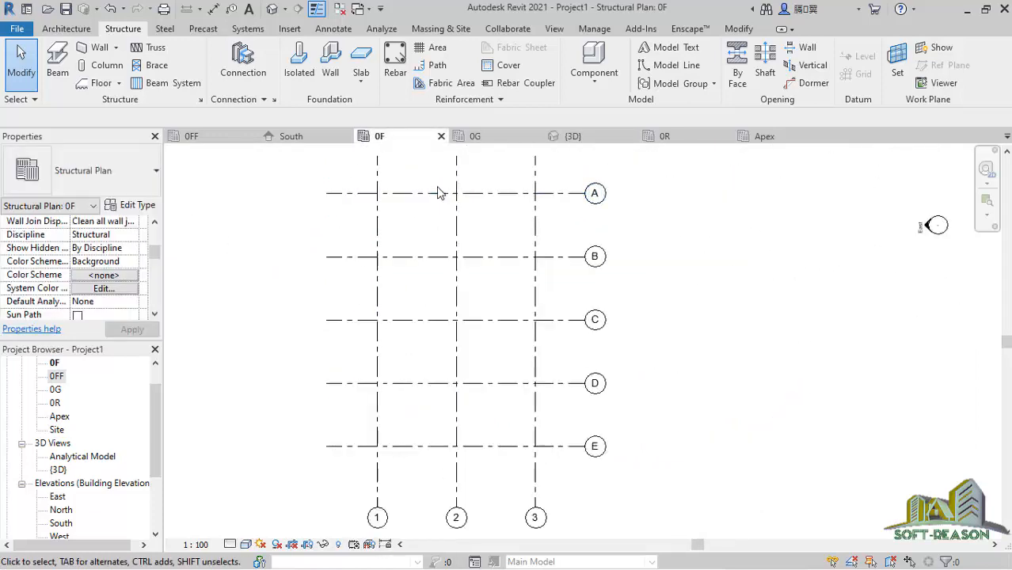
click(299, 65)
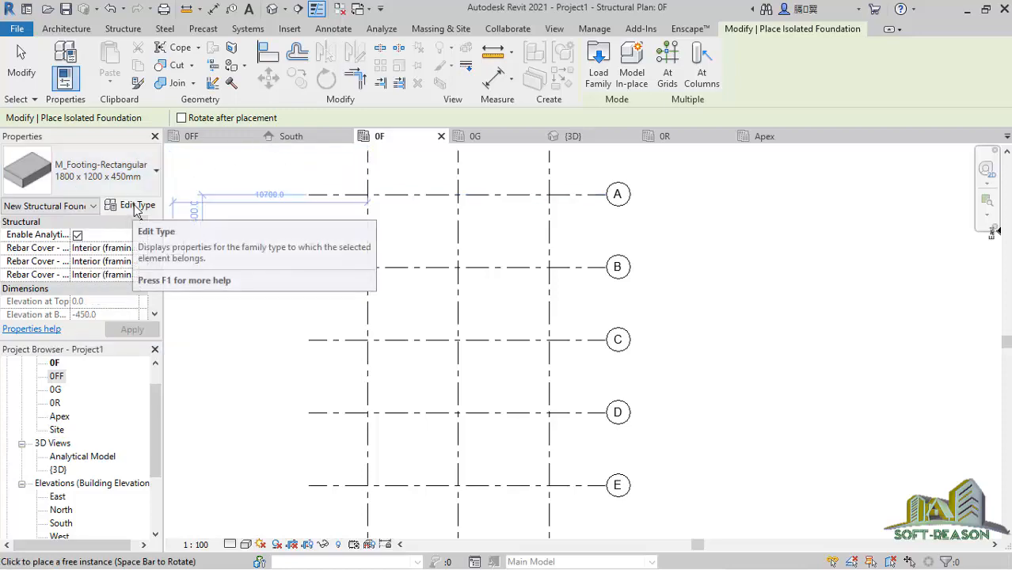
click(137, 207)
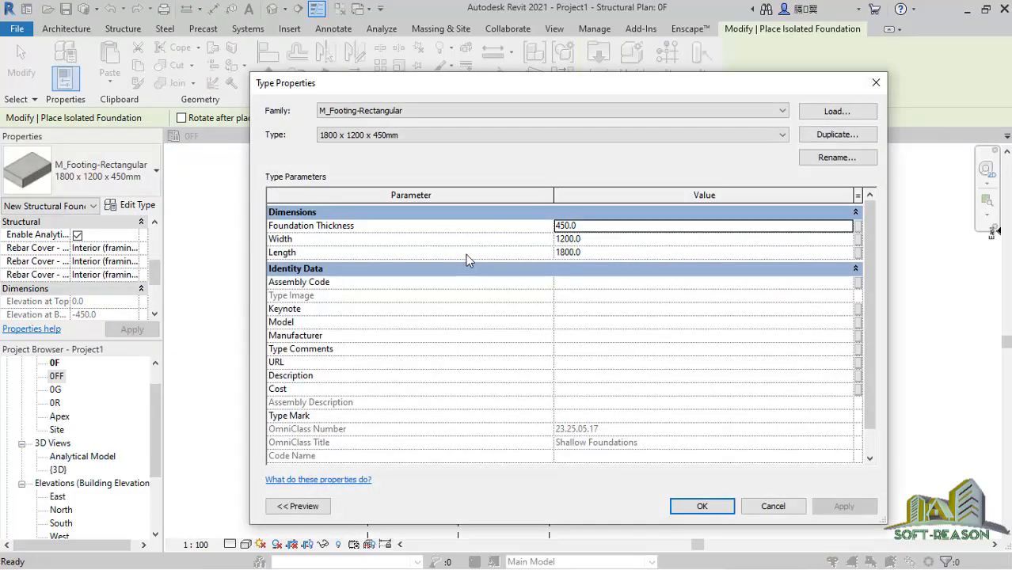
click(596, 251)
click(595, 250)
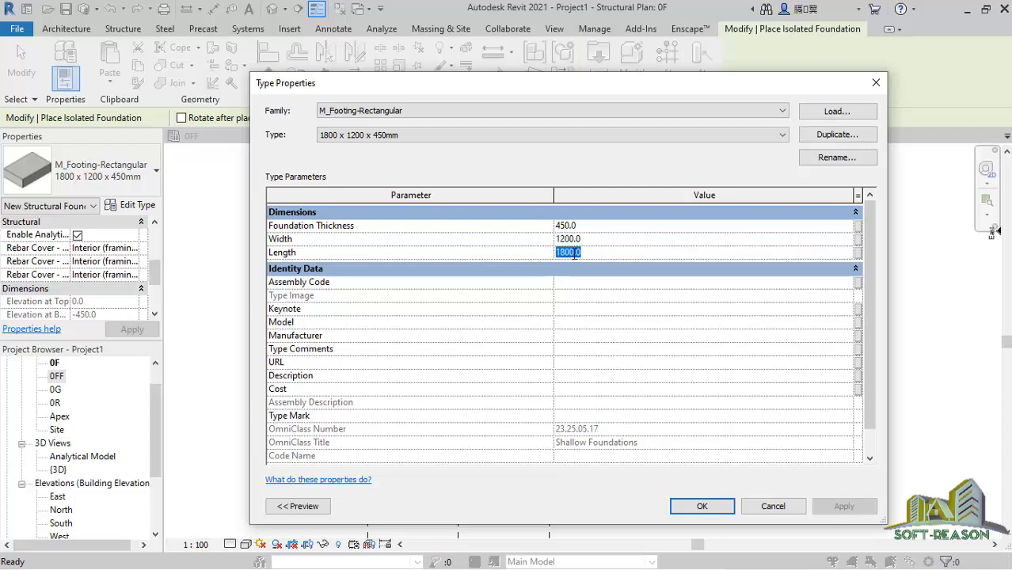
click(837, 134)
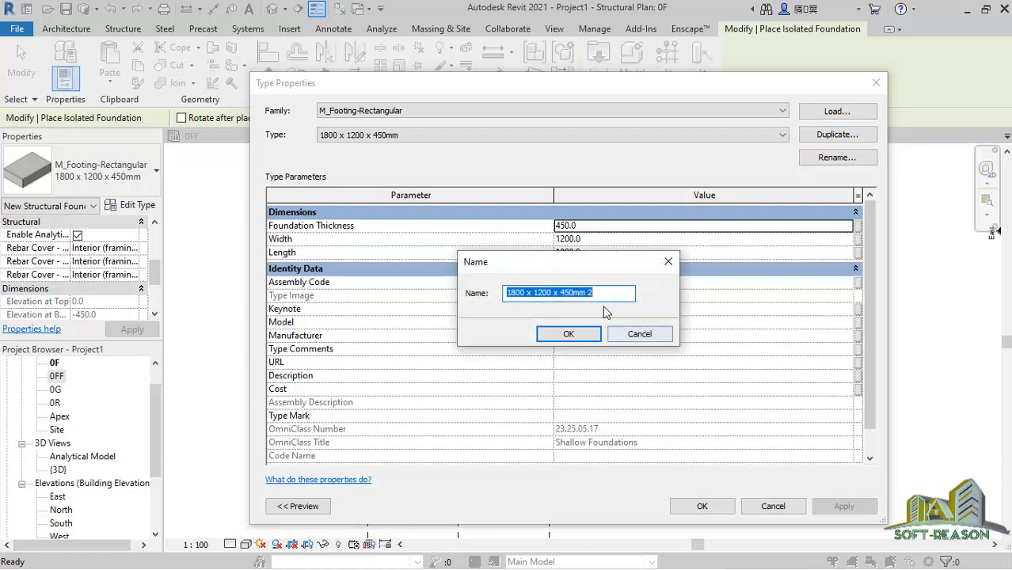
text(1200X1200)
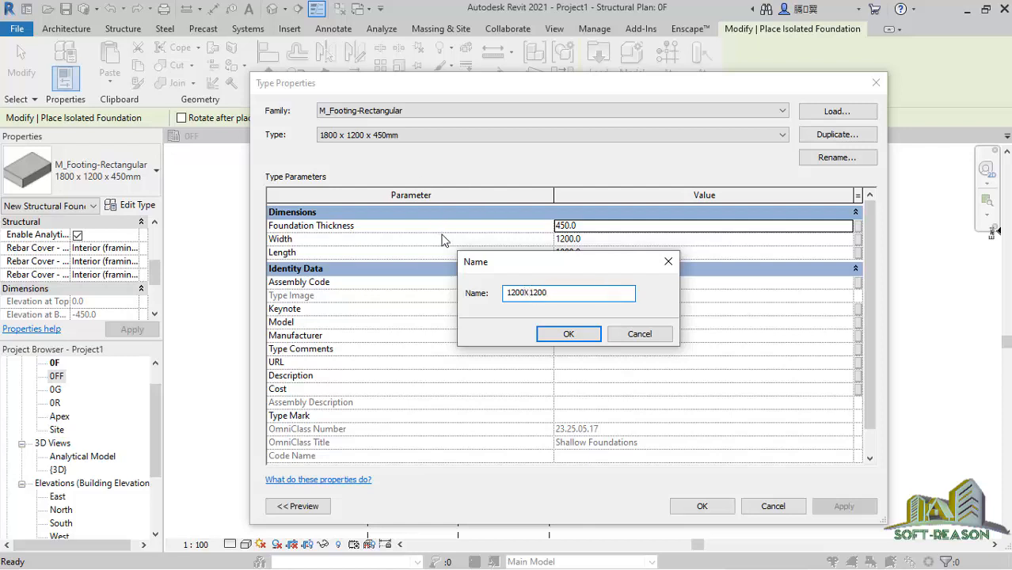
click(567, 334)
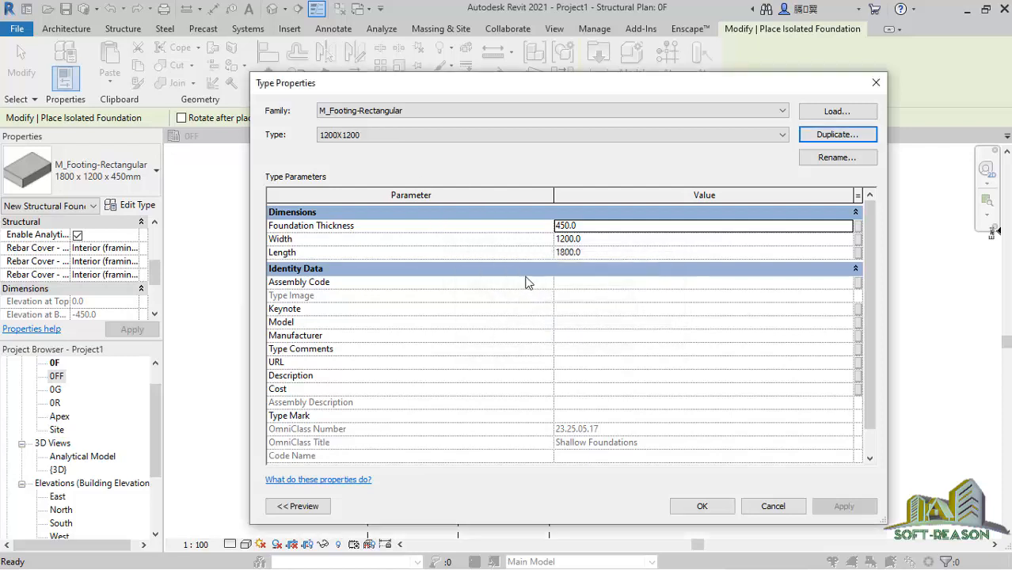
click(586, 251)
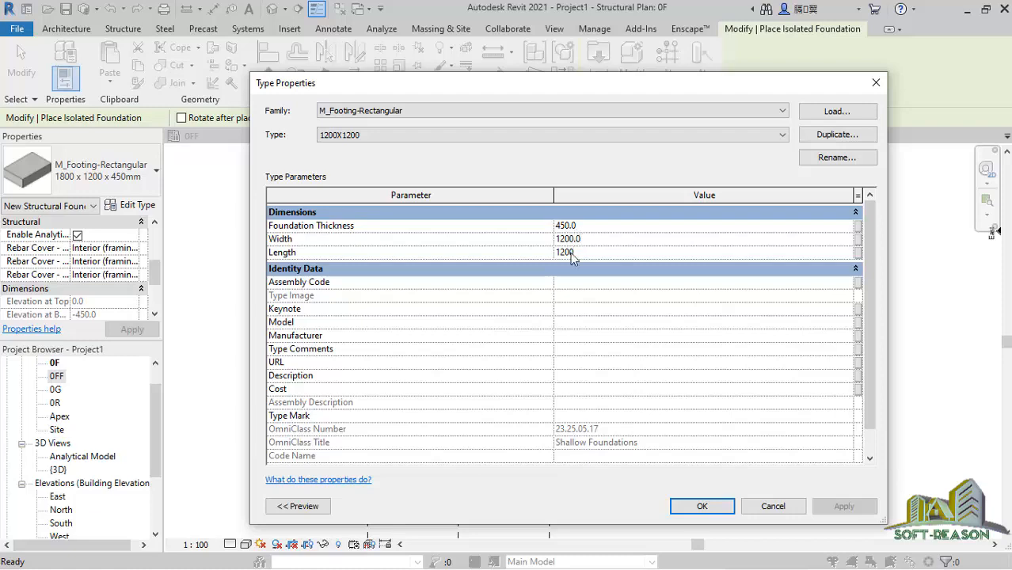
click(702, 507)
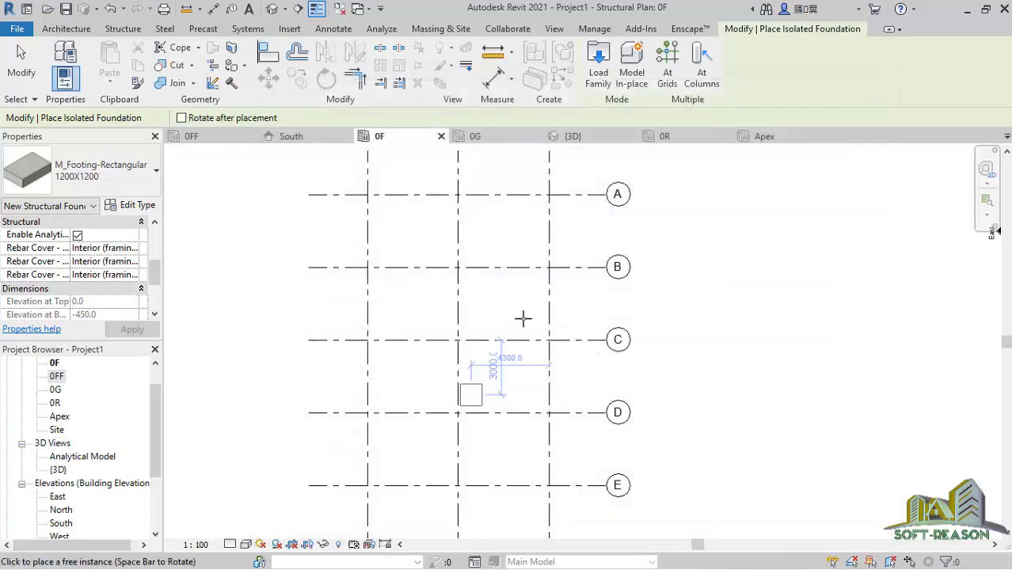
- Place 1200X1200 isolated footings at the intersections of grid 1 with grids A to E
click(670, 69)
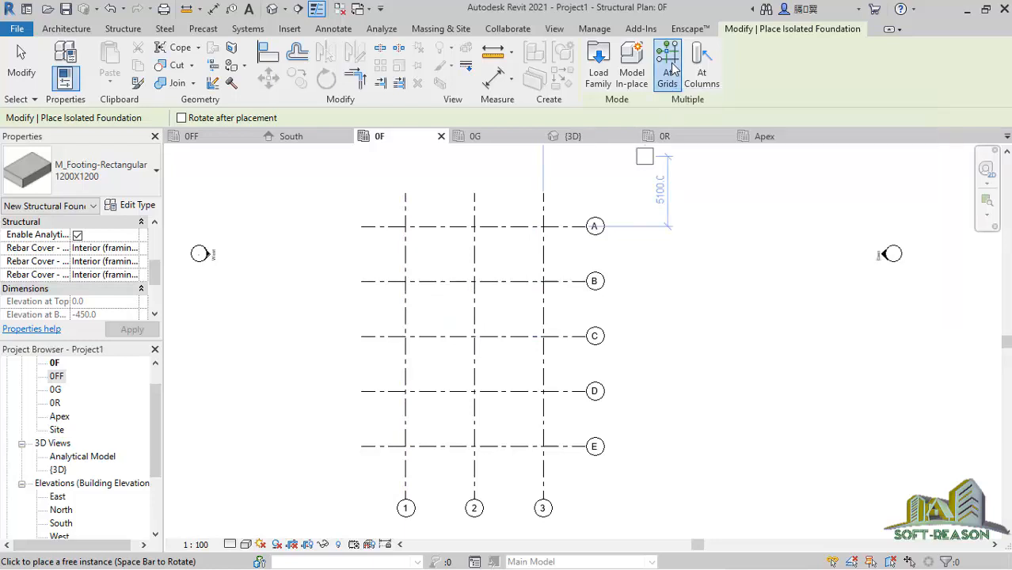
drag(387, 213, 336, 466)
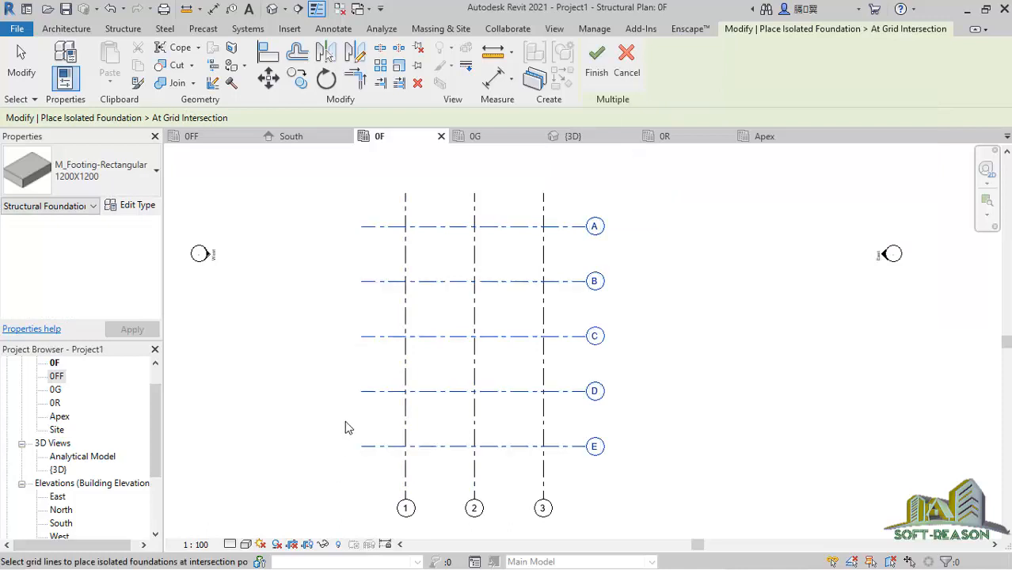
ctrl+click(405, 216)
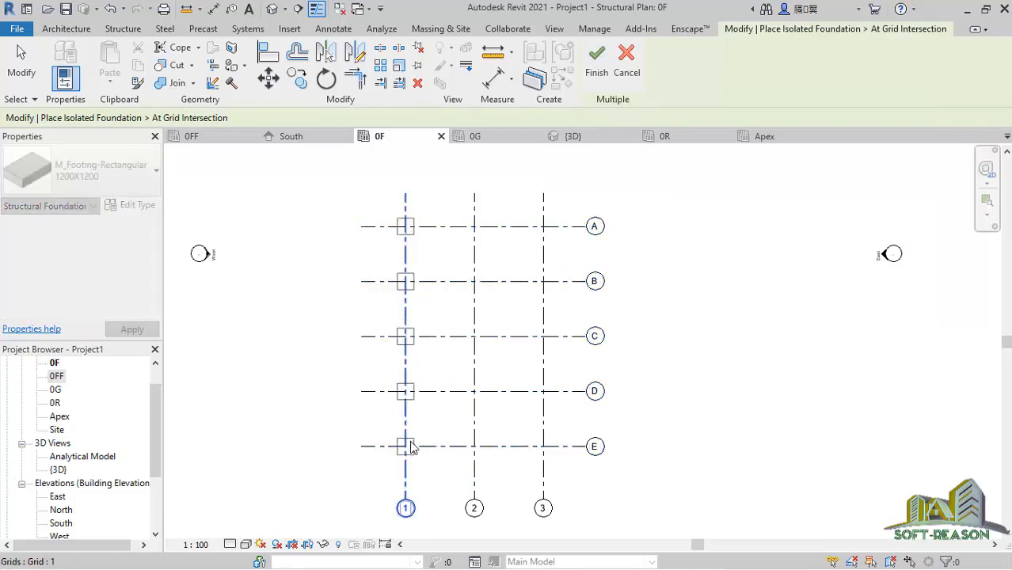
click(571, 211)
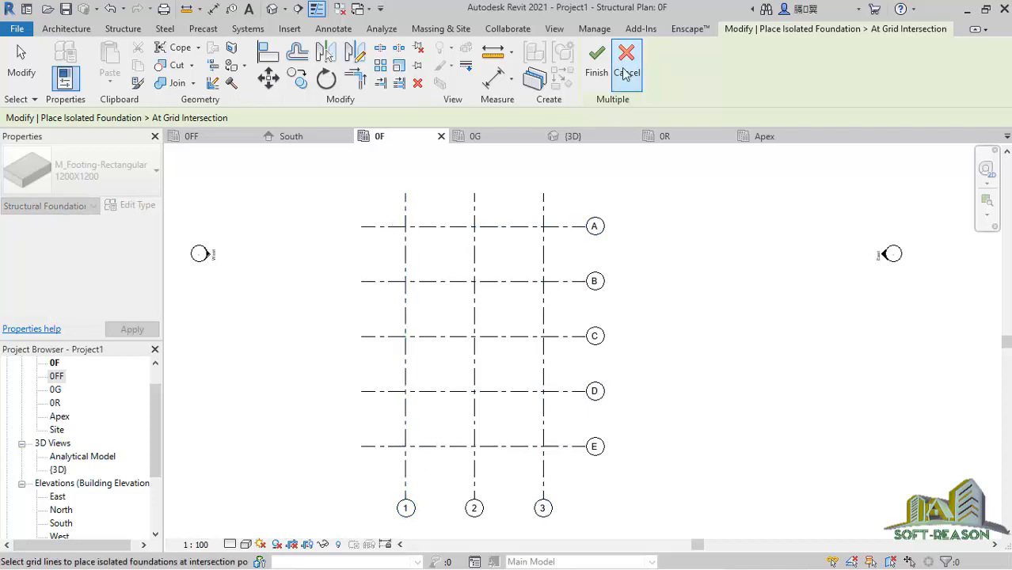
drag(380, 208, 319, 475)
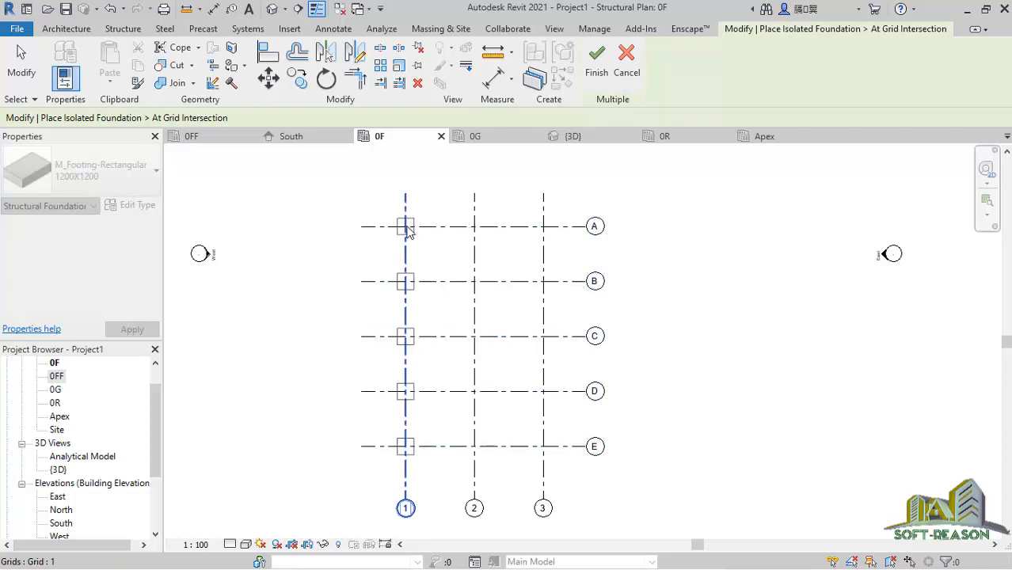
click(596, 59)
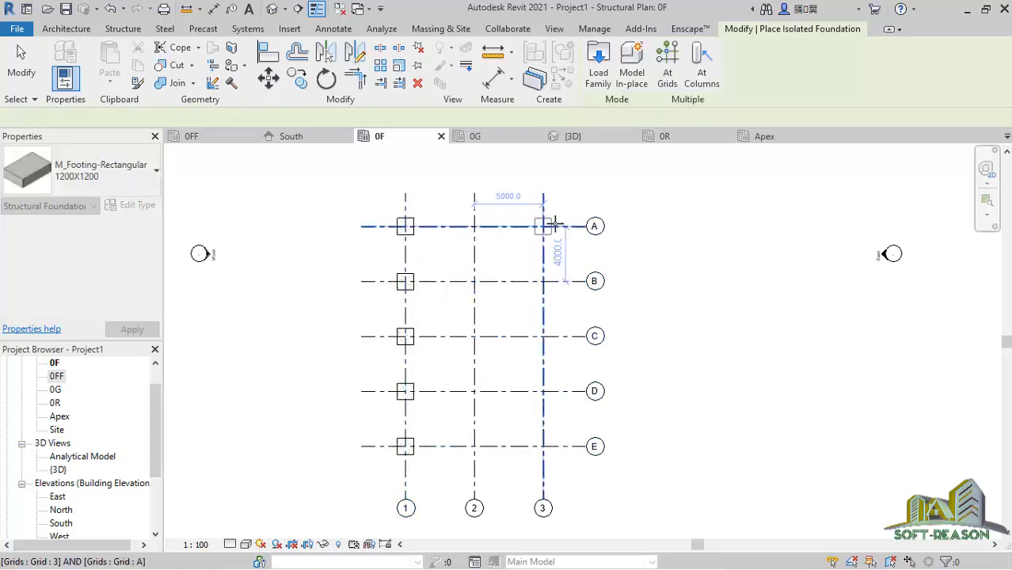
- Place 1200X1200 isolated footings at the intersections of grid 3 with grids A to E
click(668, 63)
drag(559, 214, 557, 479)
ctrl+click(542, 465)
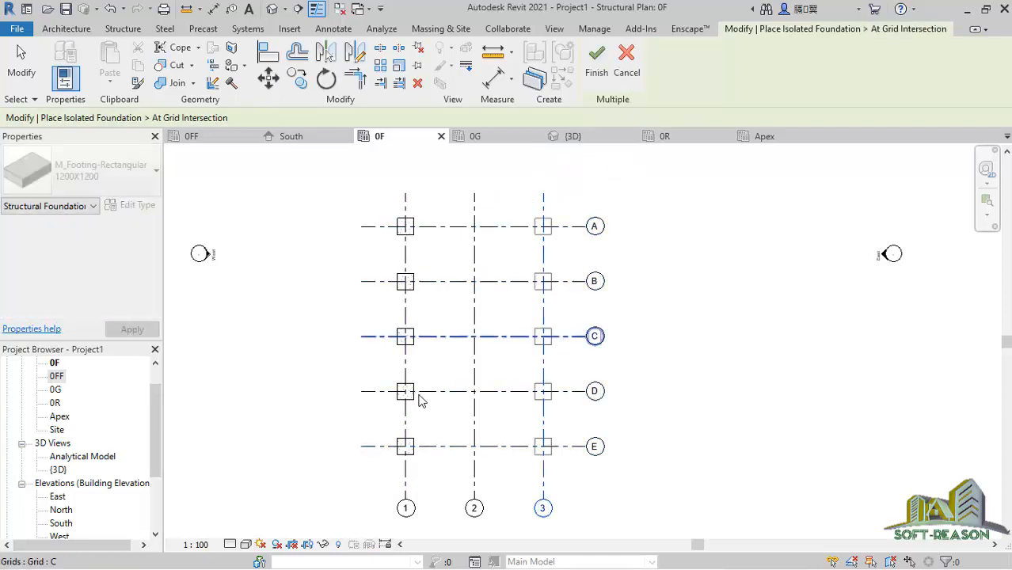
click(599, 73)
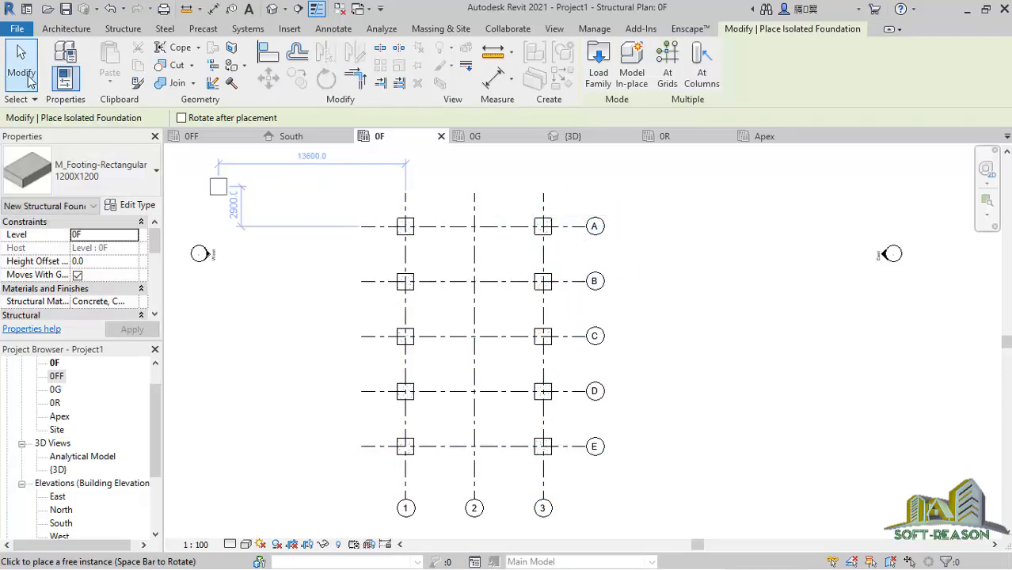
key(Escape)
key(Escape)
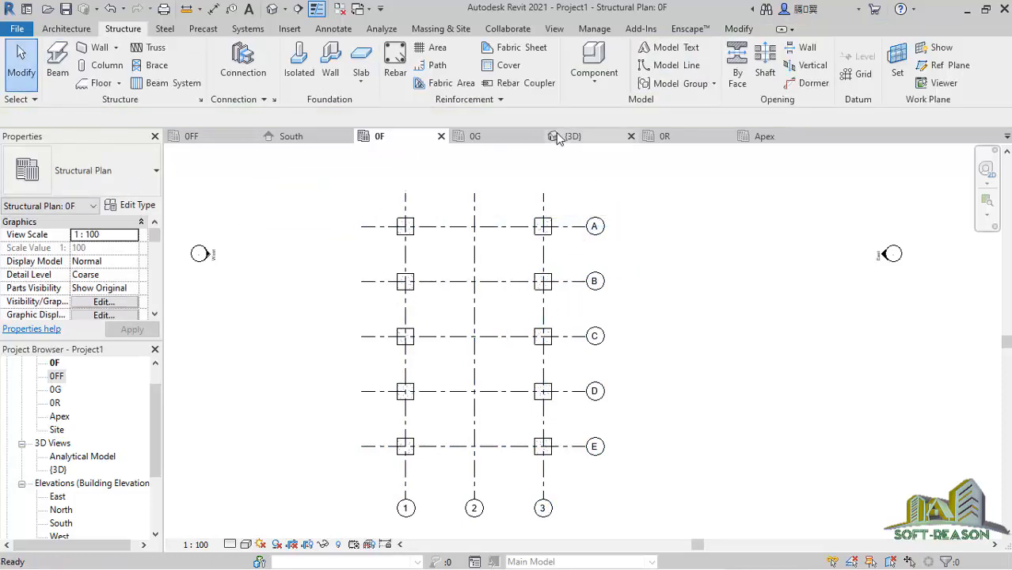
- Examine the footings and the gap between them and the steel column bases in the 3D view
click(564, 135)
scroll(577, 467, up, 3)
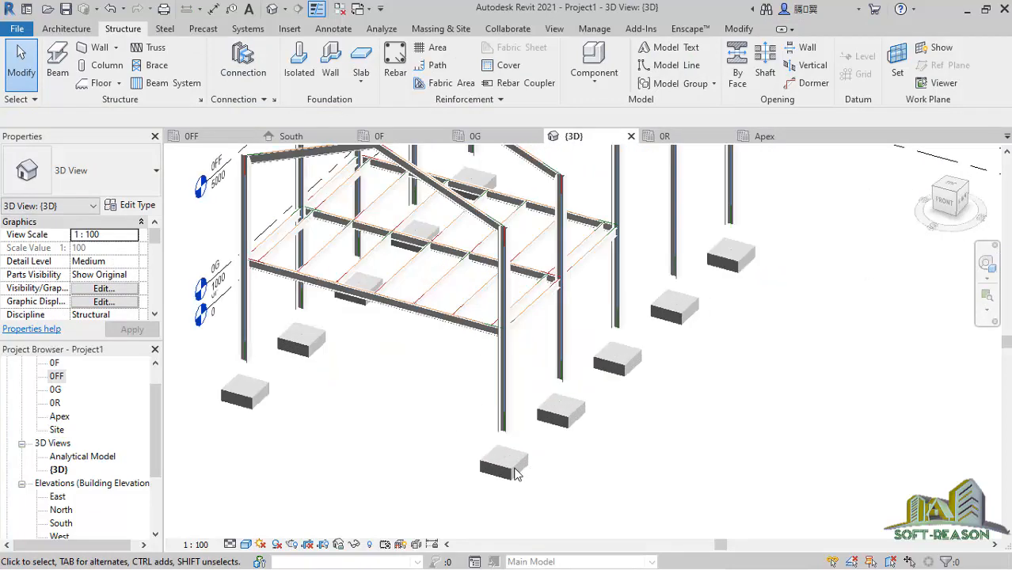
scroll(554, 396, up, 4)
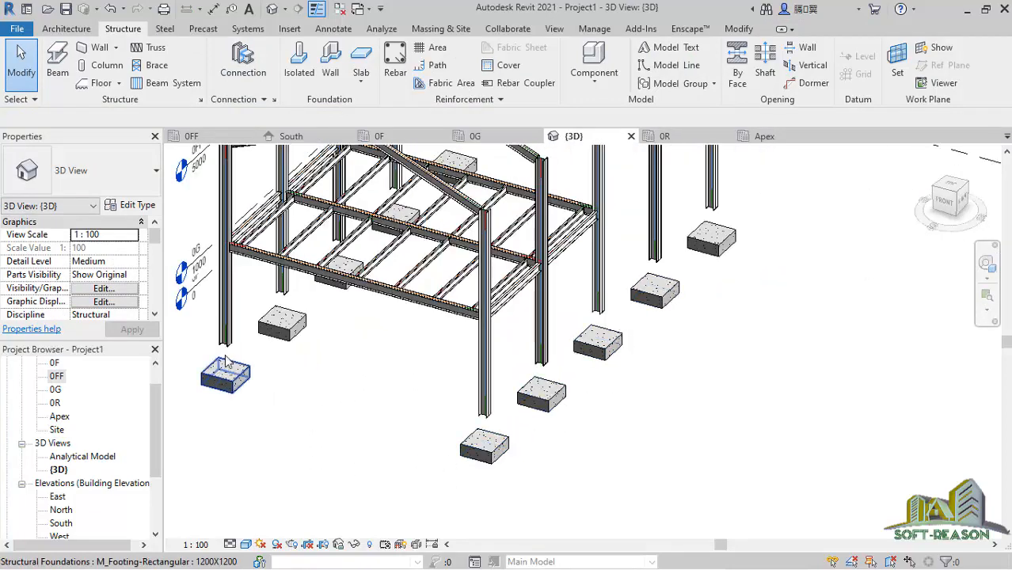
scroll(223, 372, up, 2)
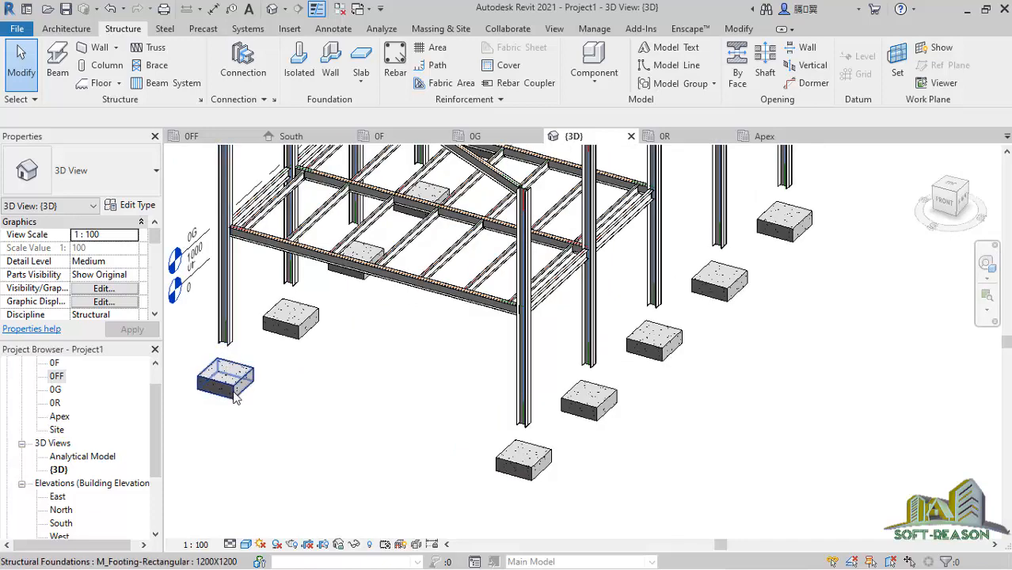
scroll(234, 390, up, 2)
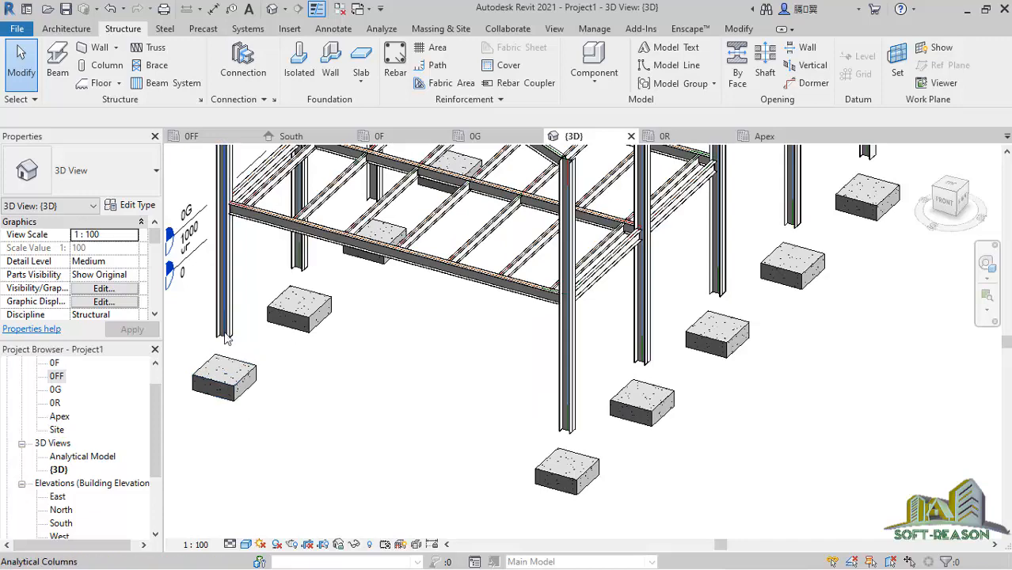
scroll(400, 396, down, 2)
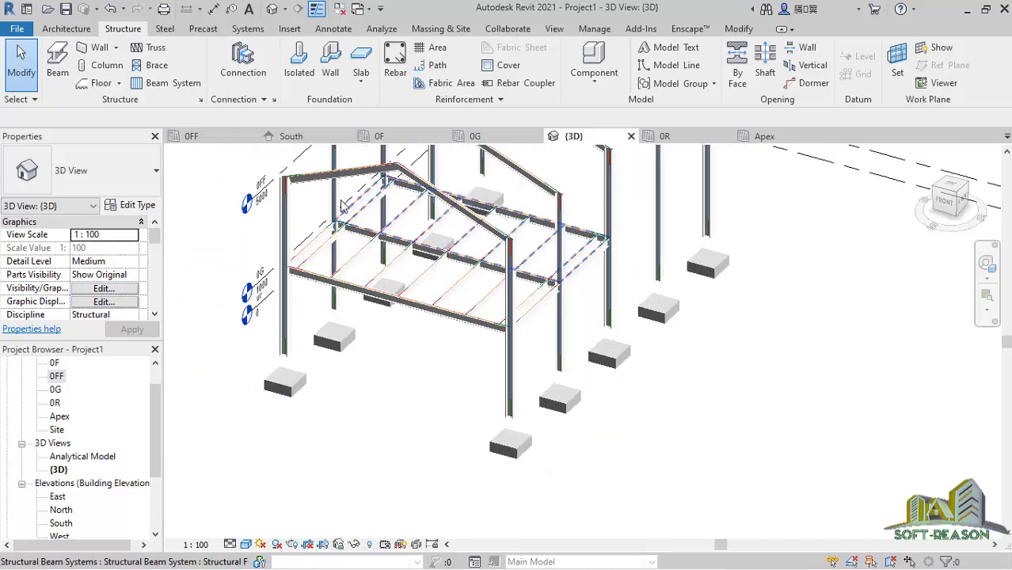
- Start a structural column in the 0G plan, dismissing the save reminder, with the M_Concrete-Rectangular-Column 450 x 600mm type
click(477, 141)
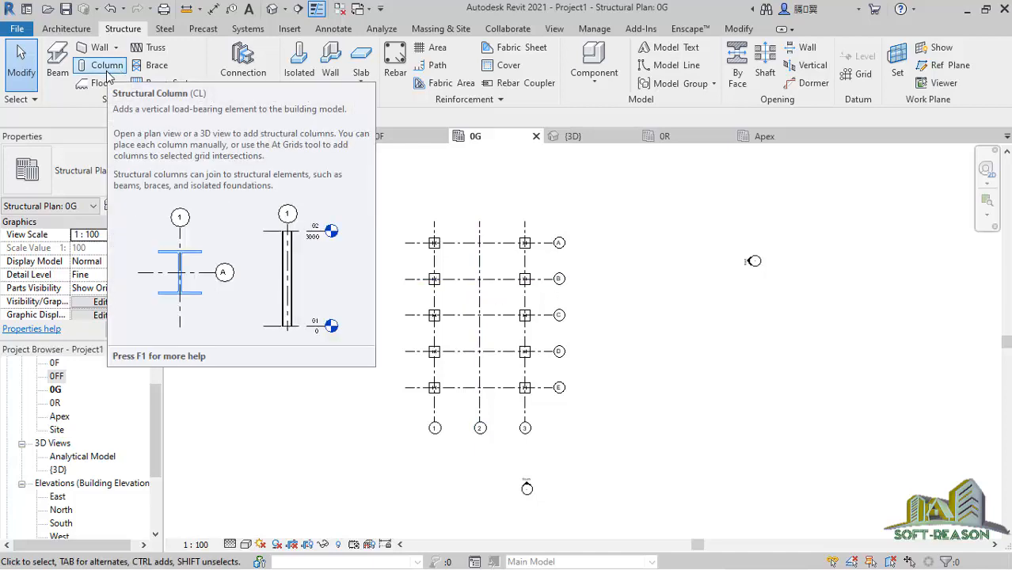
scroll(108, 77, up, 1)
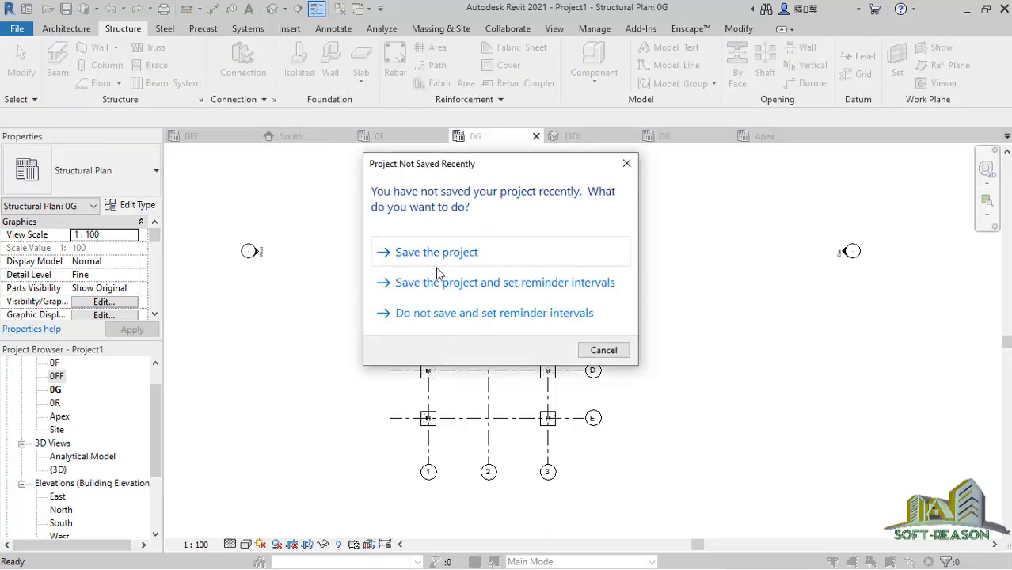
click(603, 350)
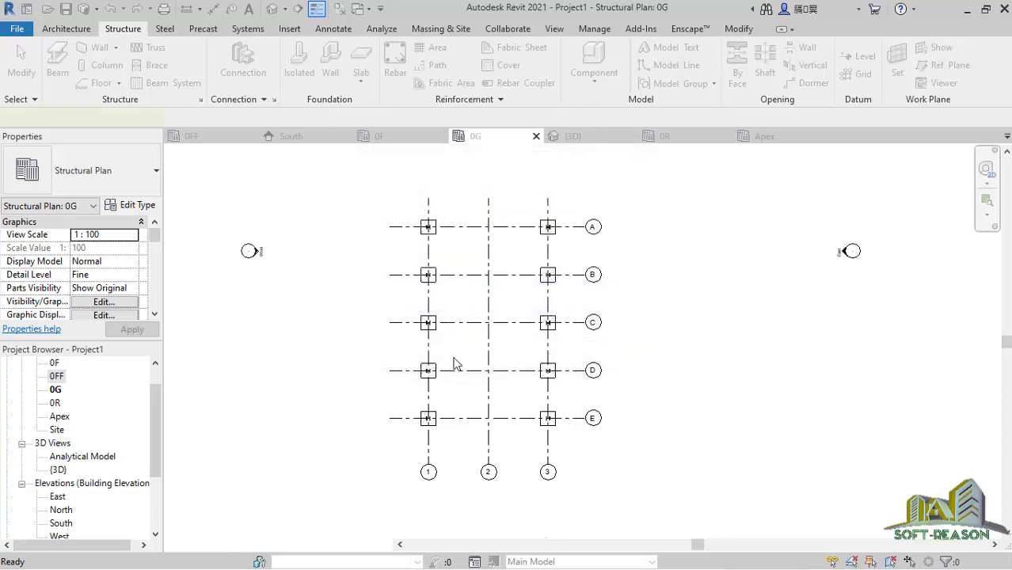
key(c)
key(l)
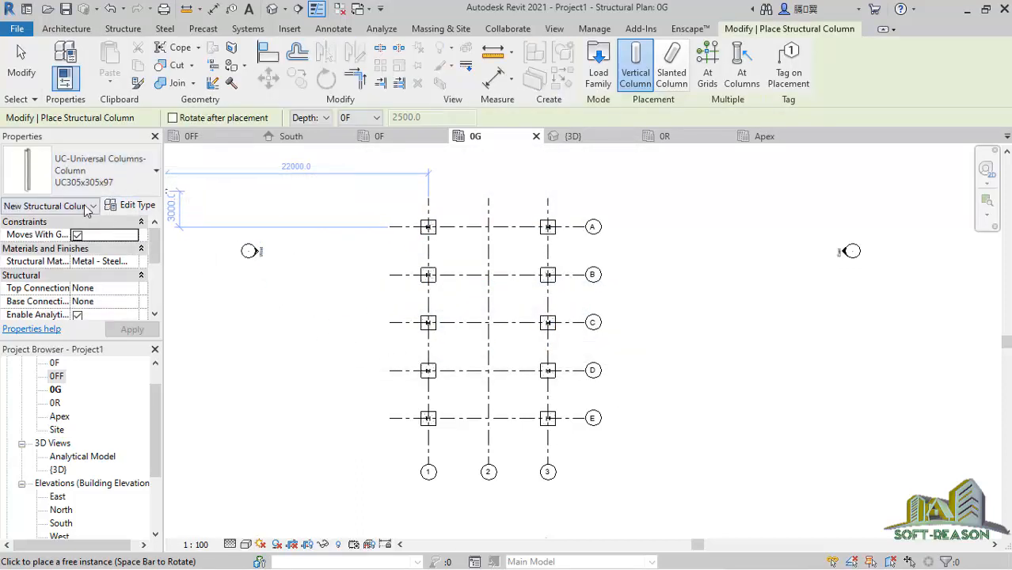
click(141, 178)
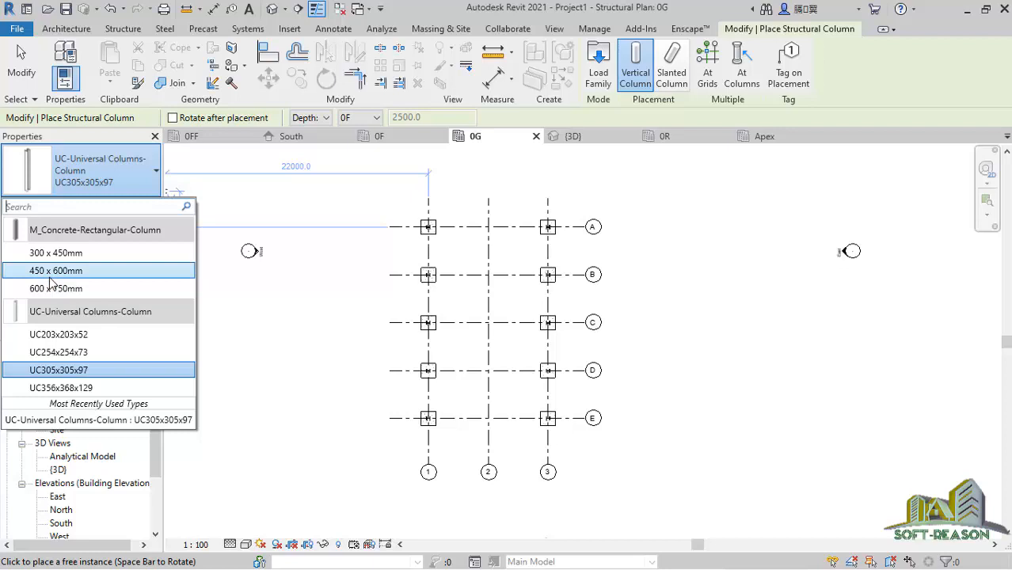
mouse_move(51, 279)
click(50, 273)
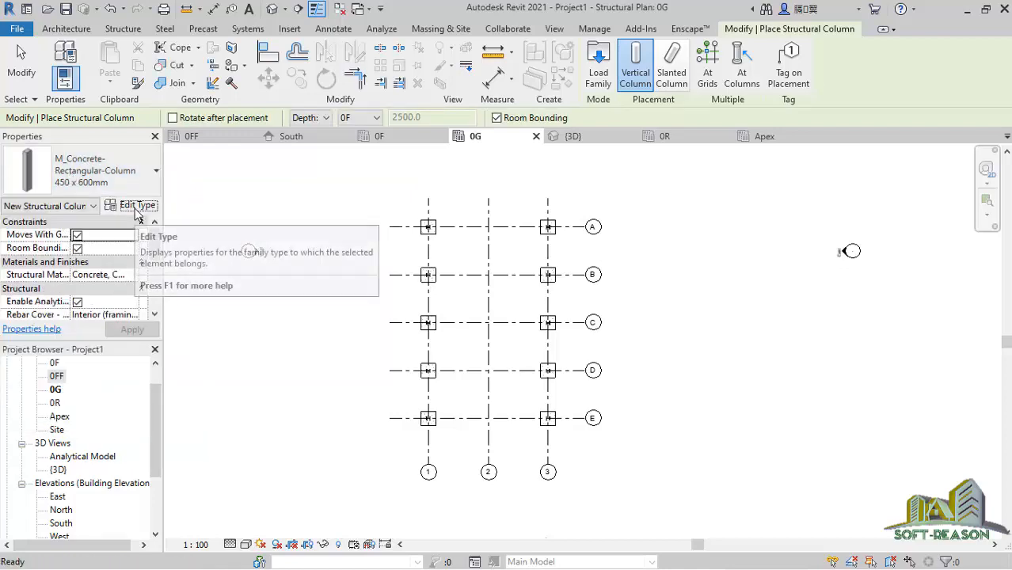
- Duplicate the concrete column type as 550X550mm and set both b and h to 550 mm
click(133, 204)
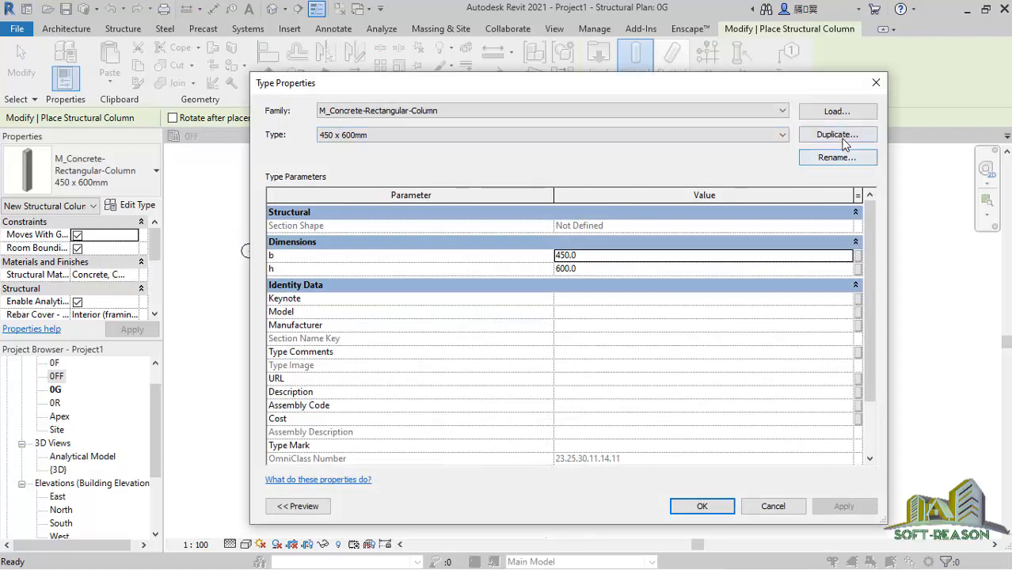
click(838, 135)
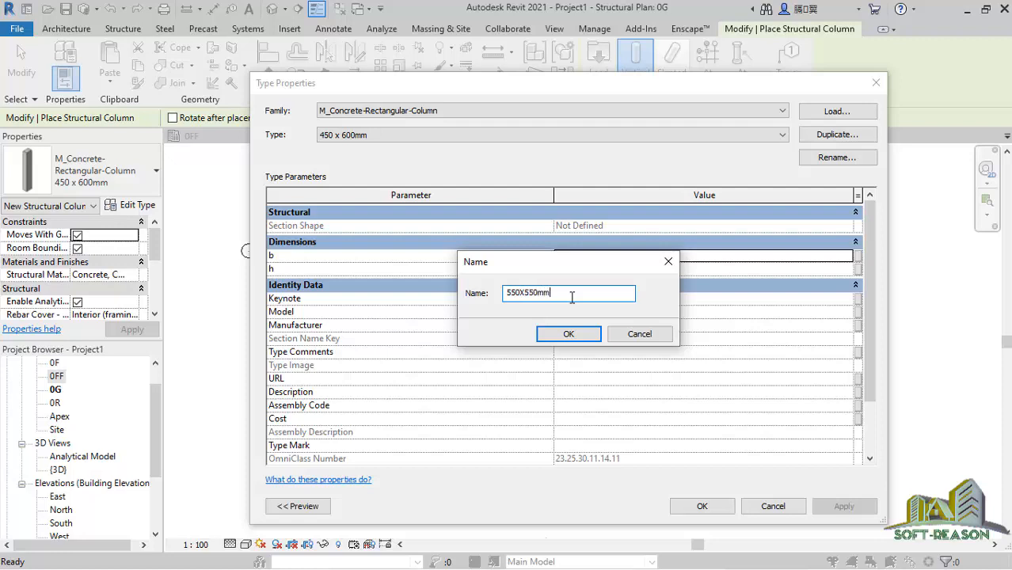
click(569, 334)
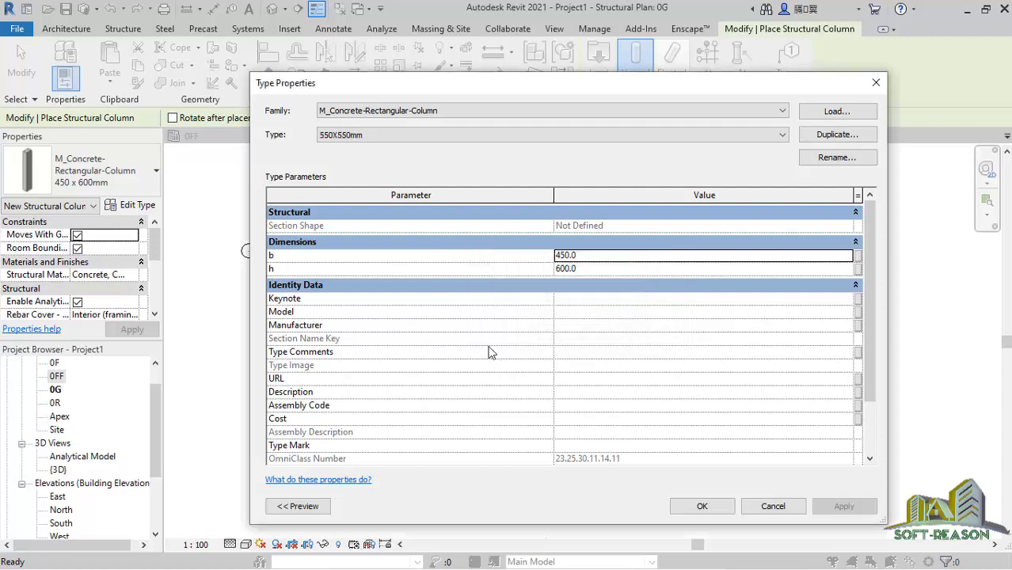
click(597, 256)
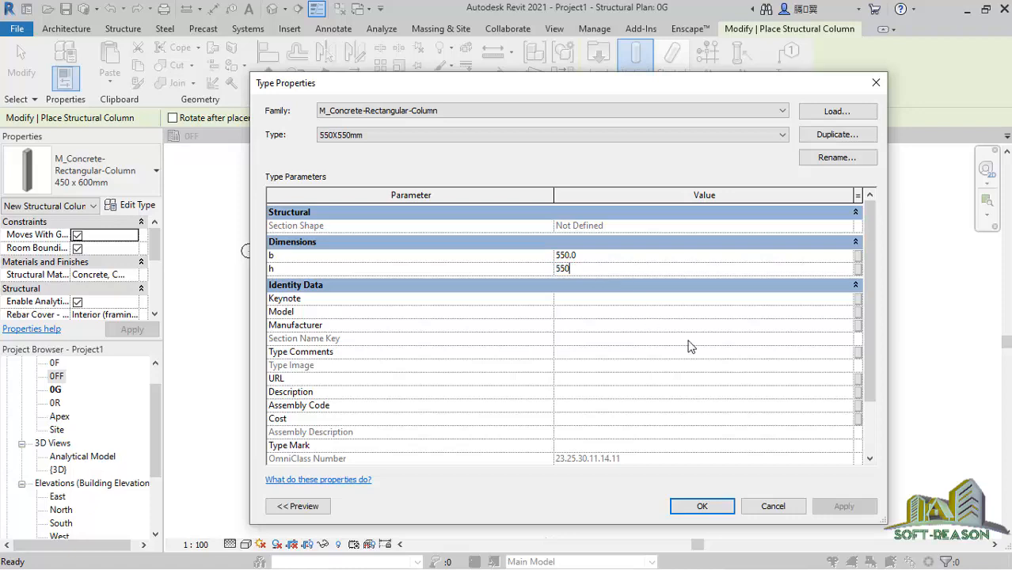
click(704, 507)
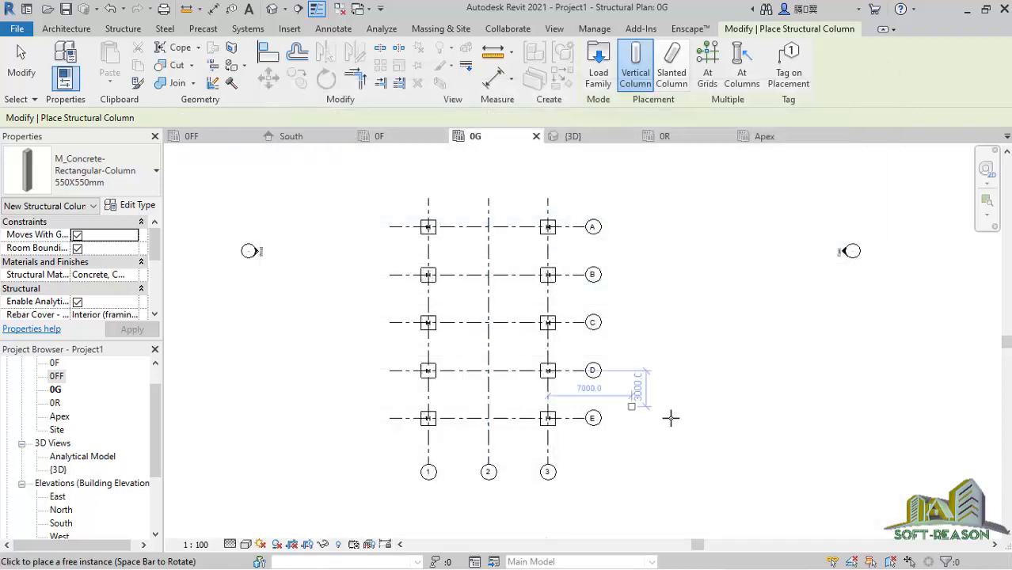
- Switch the 550X550mm concrete column placement in the 0G plan to grid intersections
scroll(439, 228, up, 5)
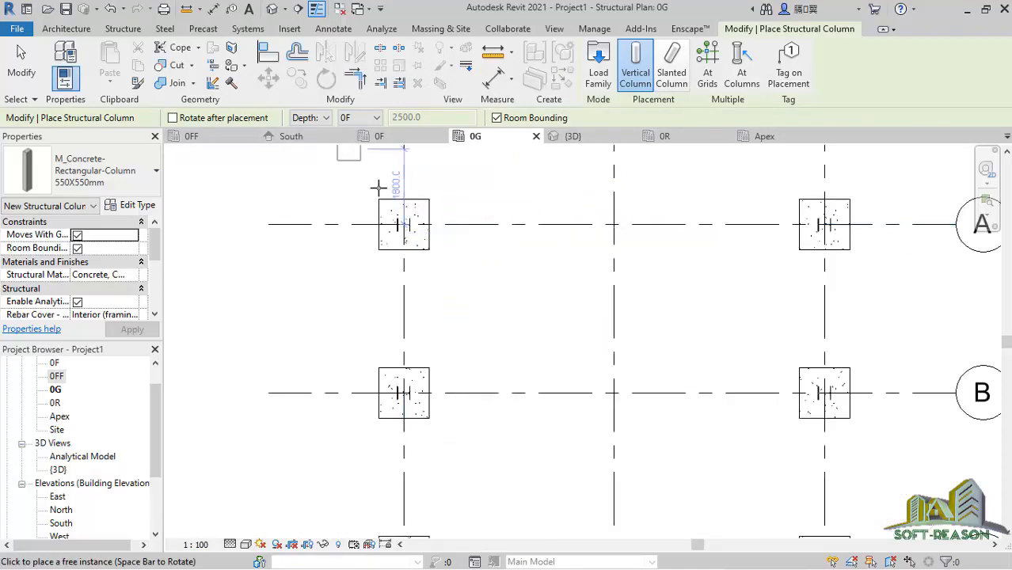
scroll(403, 216, down, 3)
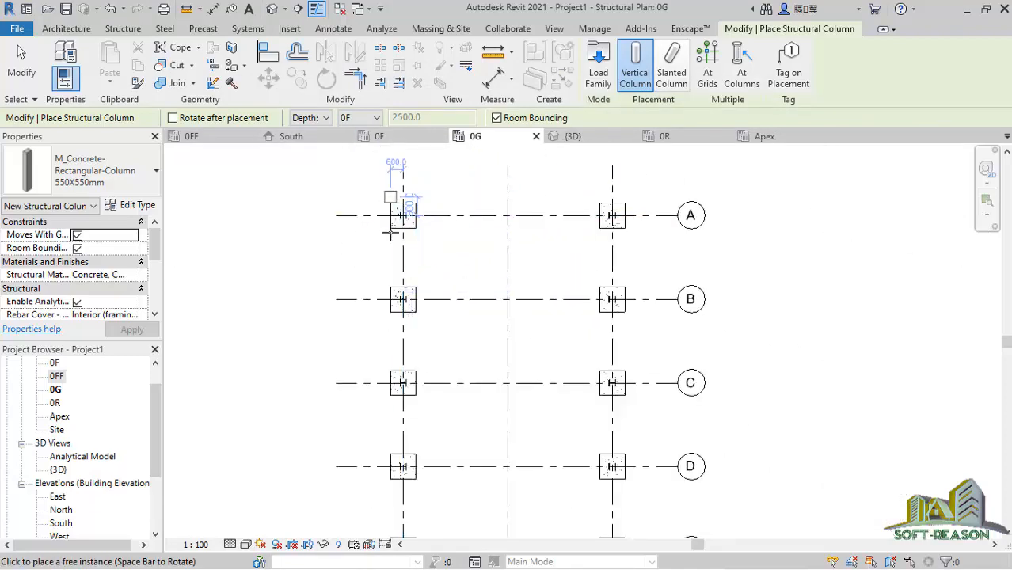
scroll(396, 214, down, 2)
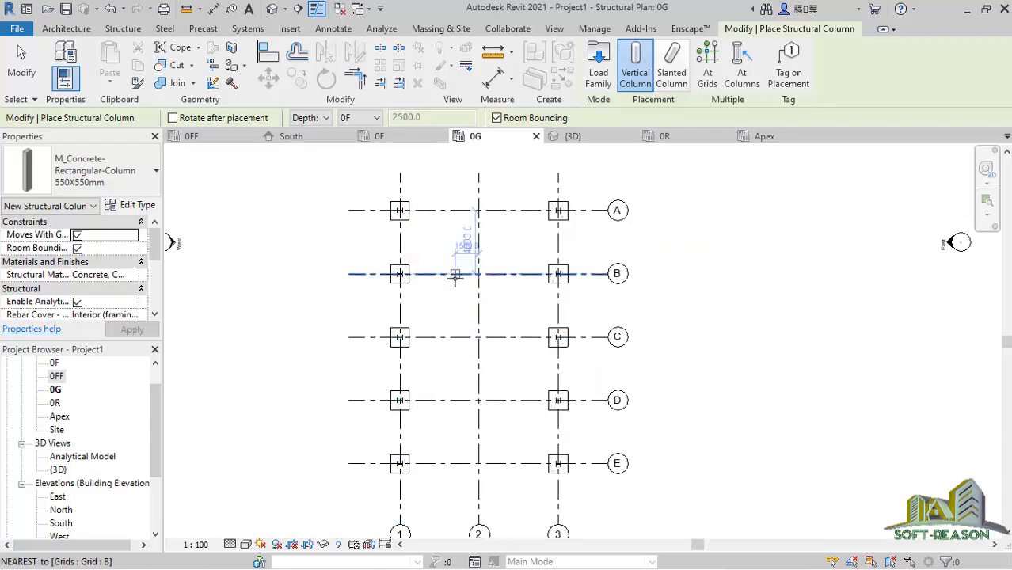
click(707, 65)
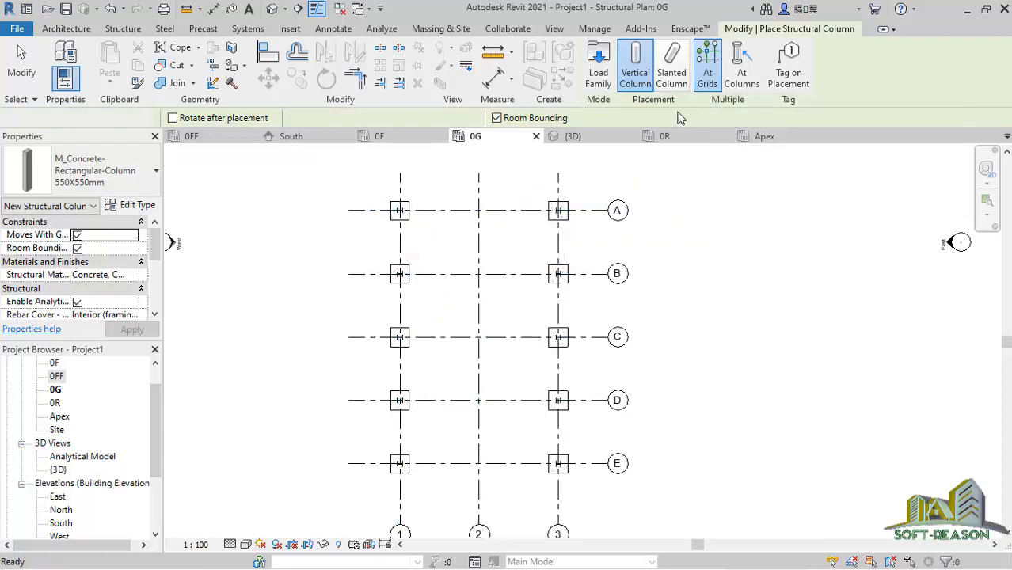
drag(363, 188, 332, 481)
click(401, 201)
scroll(406, 216, up, 6)
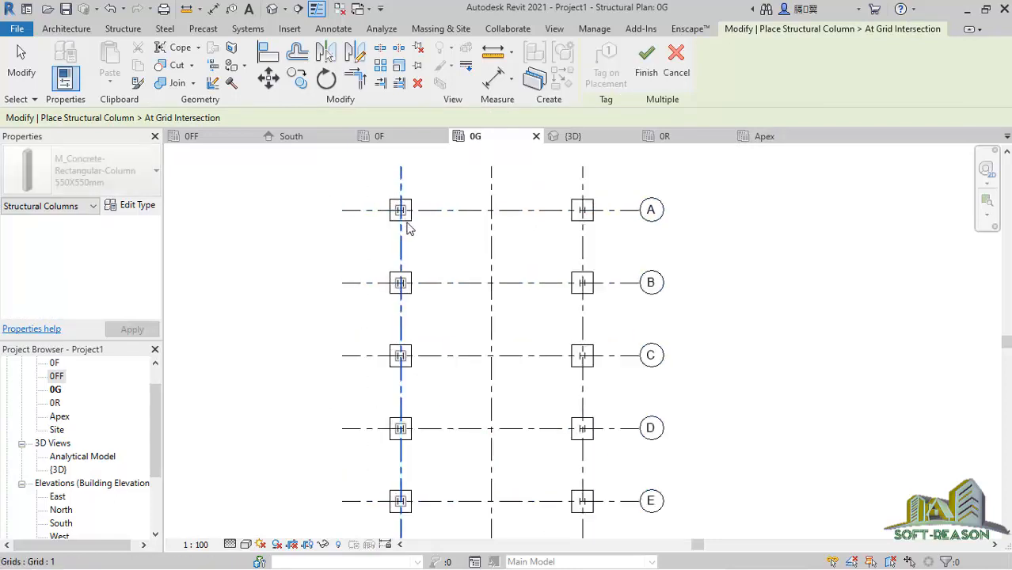
scroll(400, 215, down, 4)
scroll(467, 260, down, 2)
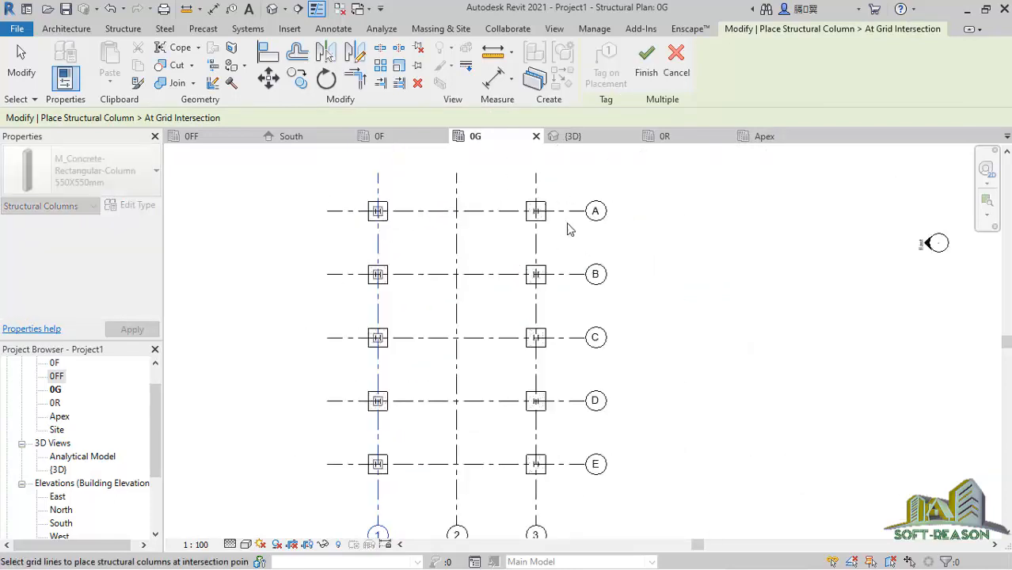
mouse_move(572, 187)
mouse_down()
mouse_move(569, 464)
mouse_move(567, 180)
mouse_up()
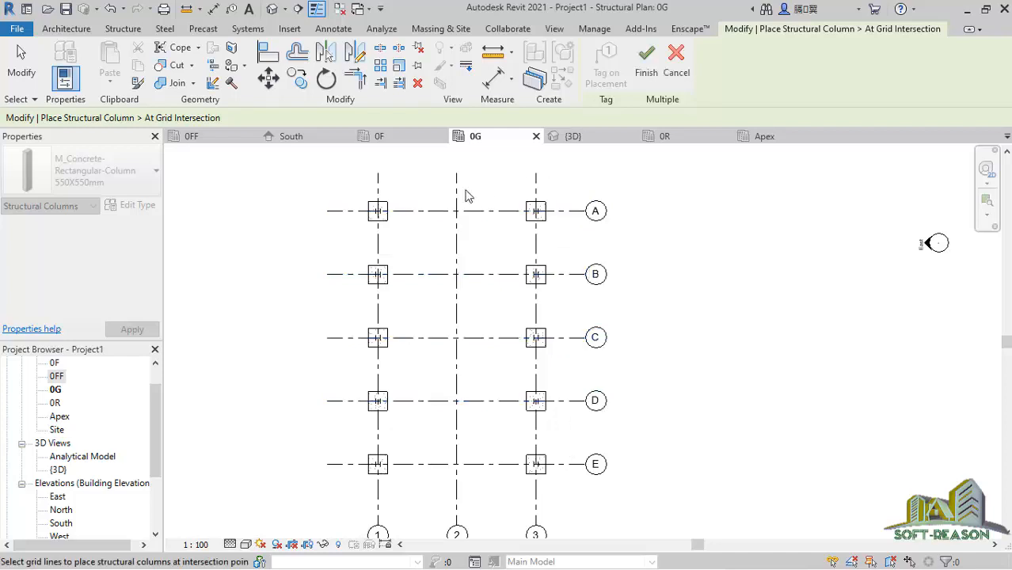
scroll(416, 226, up, 3)
scroll(488, 197, down, 2)
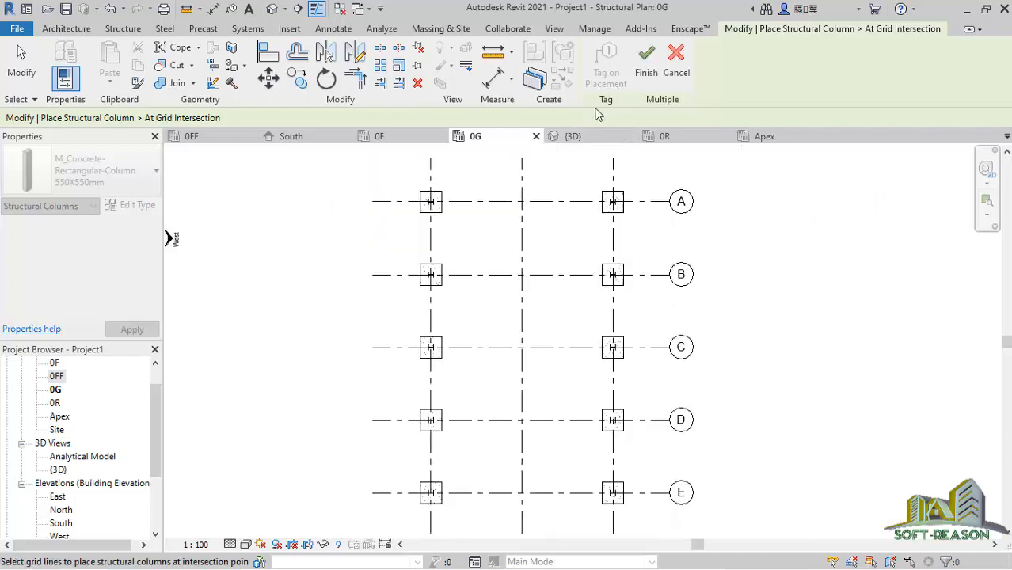
- Place 550X550mm concrete columns at the intersections of grid 1 with grids A to E
drag(402, 181, 364, 432)
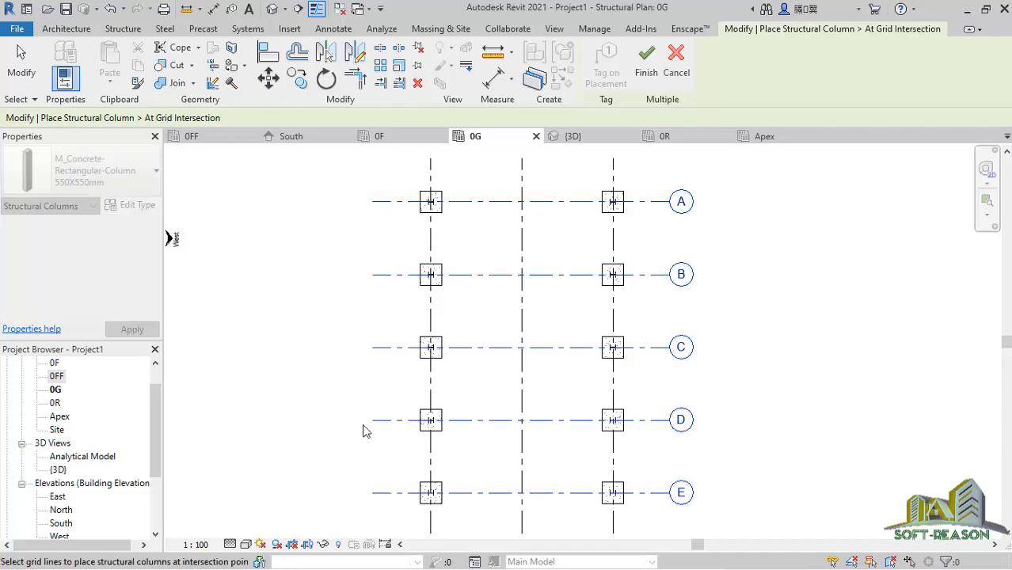
click(429, 173)
scroll(435, 200, up, 5)
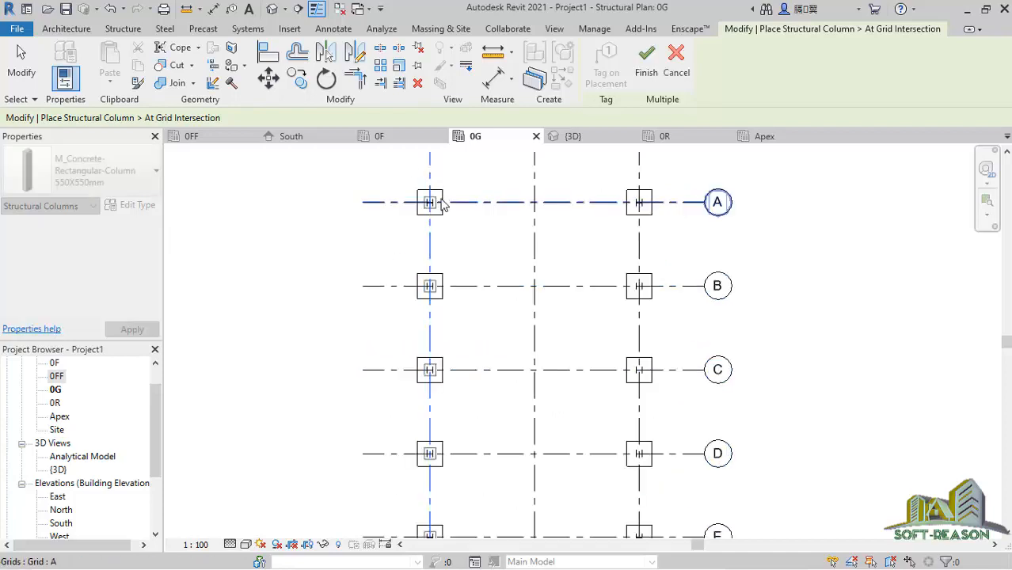
click(646, 64)
- Place 550X550mm concrete columns at the intersections of grid 3 with grids A to E
scroll(372, 206, down, 2)
scroll(393, 207, down, 3)
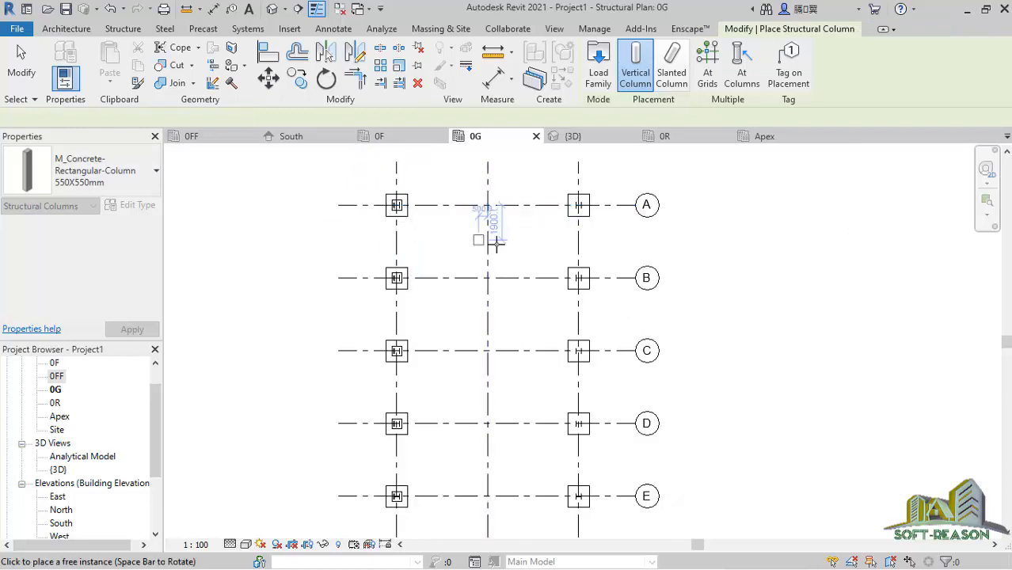
click(708, 73)
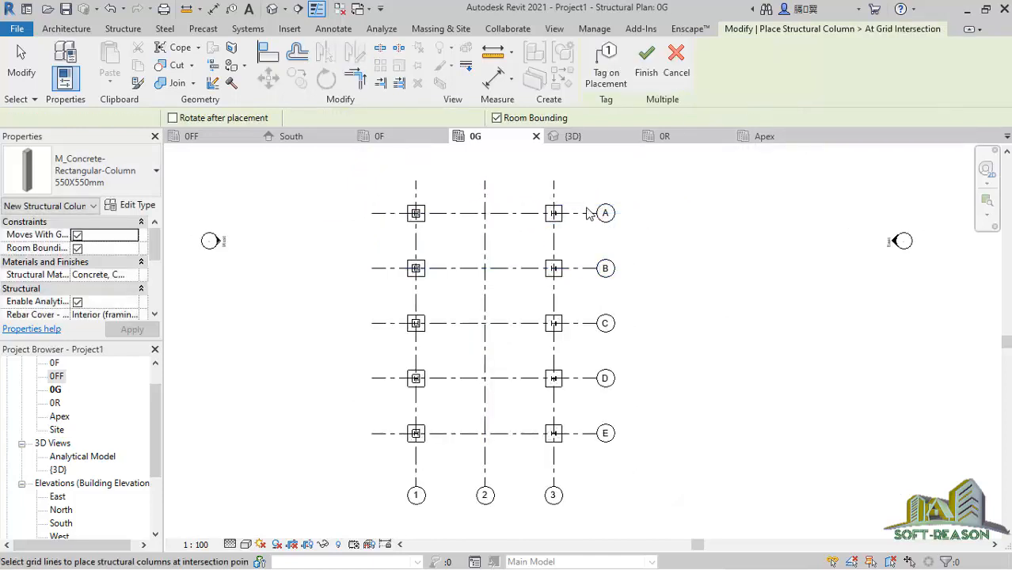
drag(584, 195, 577, 459)
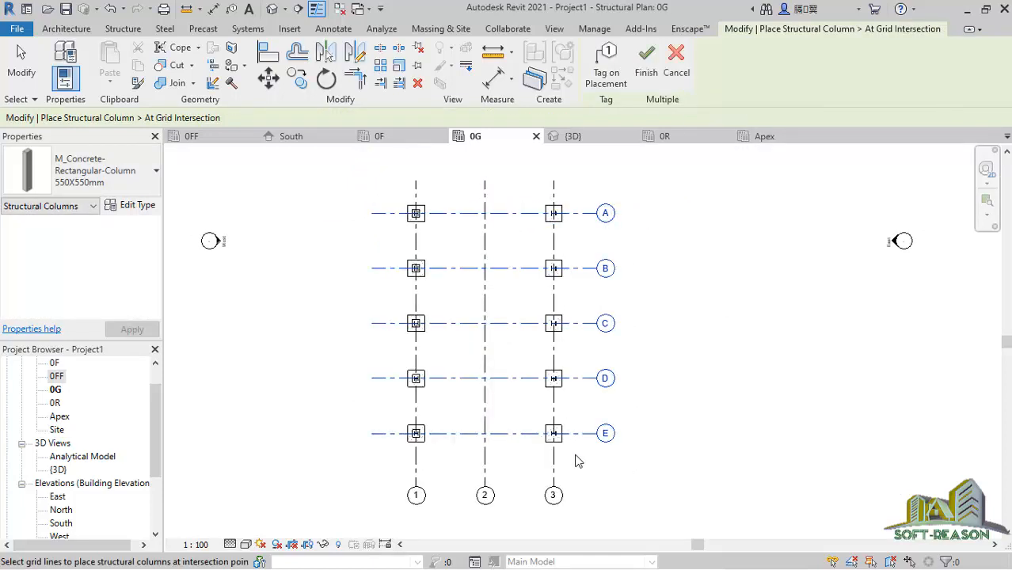
ctrl+click(556, 198)
scroll(564, 247, up, 2)
scroll(550, 190, up, 1)
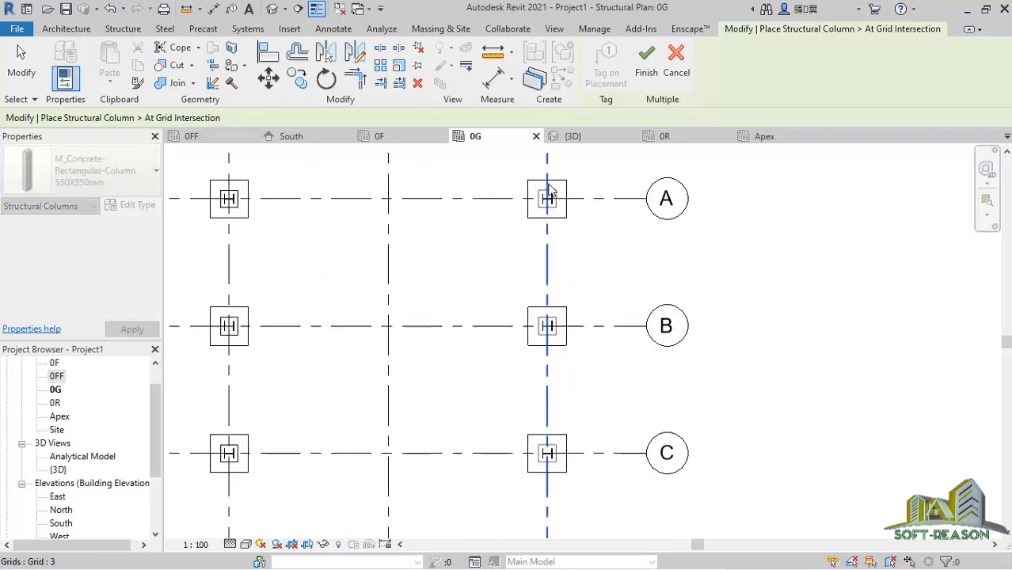
scroll(549, 203, up, 2)
scroll(546, 201, down, 2)
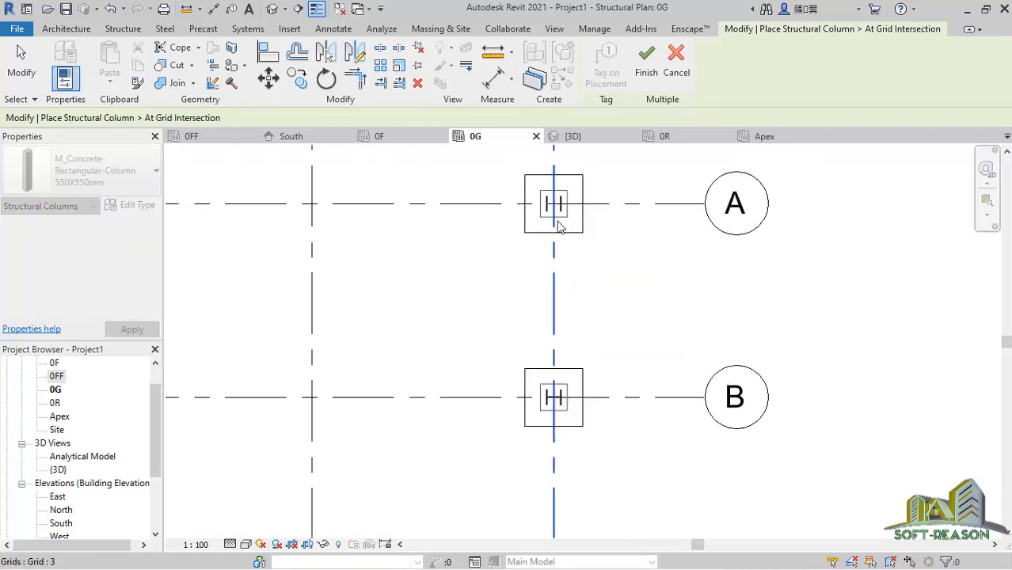
scroll(542, 197, down, 2)
click(646, 62)
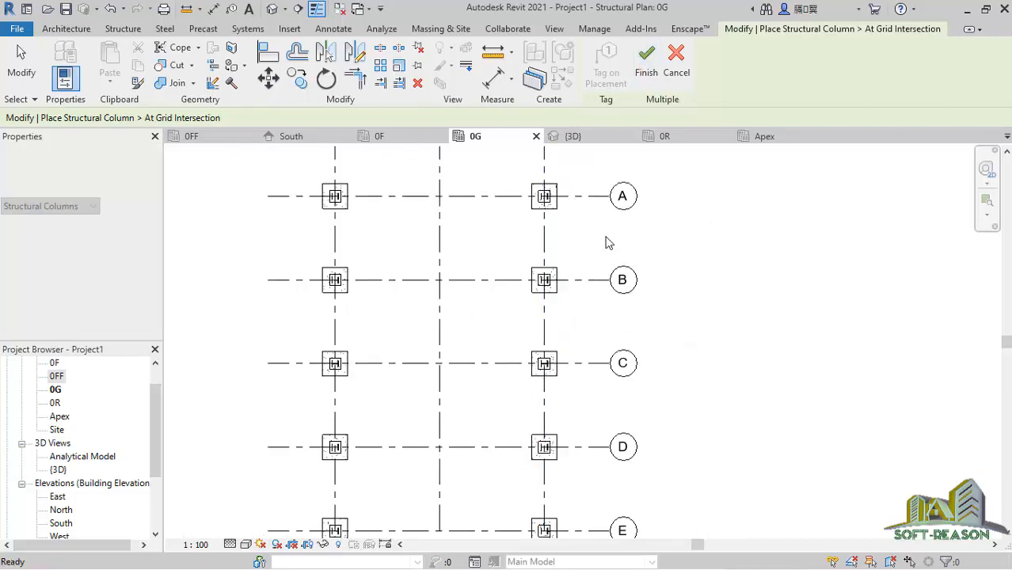
- Examine the concrete columns between the footings and the steel columns in the 3D view, and end the column command
click(570, 136)
scroll(524, 412, up, 2)
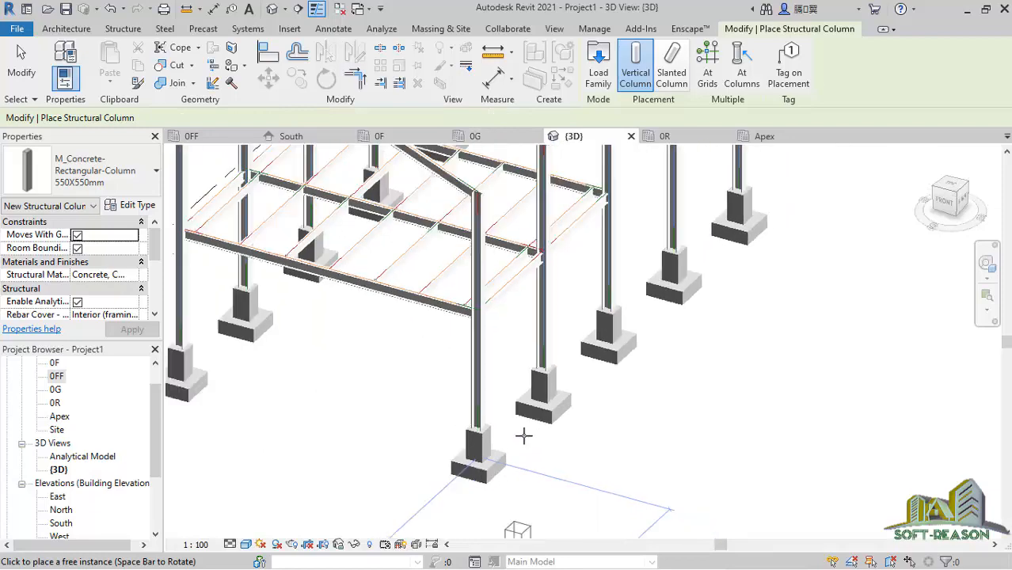
scroll(531, 412, down, 2)
scroll(524, 280, down, 2)
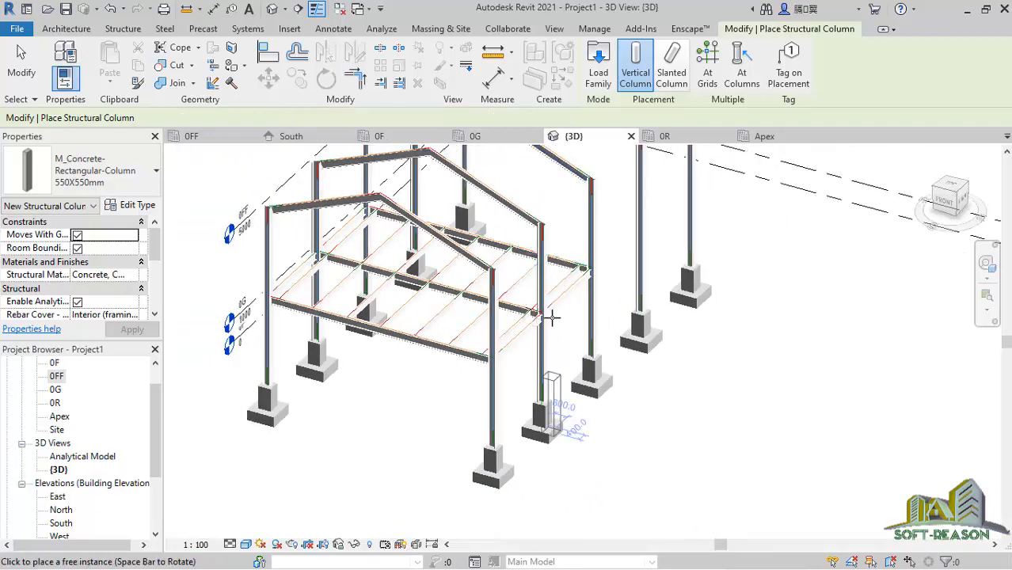
scroll(548, 316, down, 1)
scroll(592, 279, up, 3)
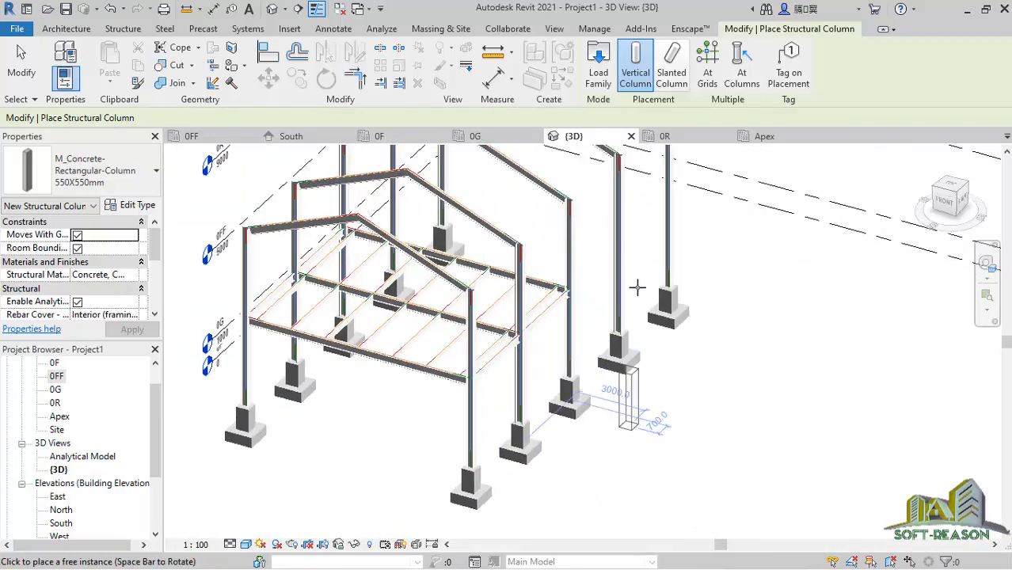
key(Escape)
key(Escape)
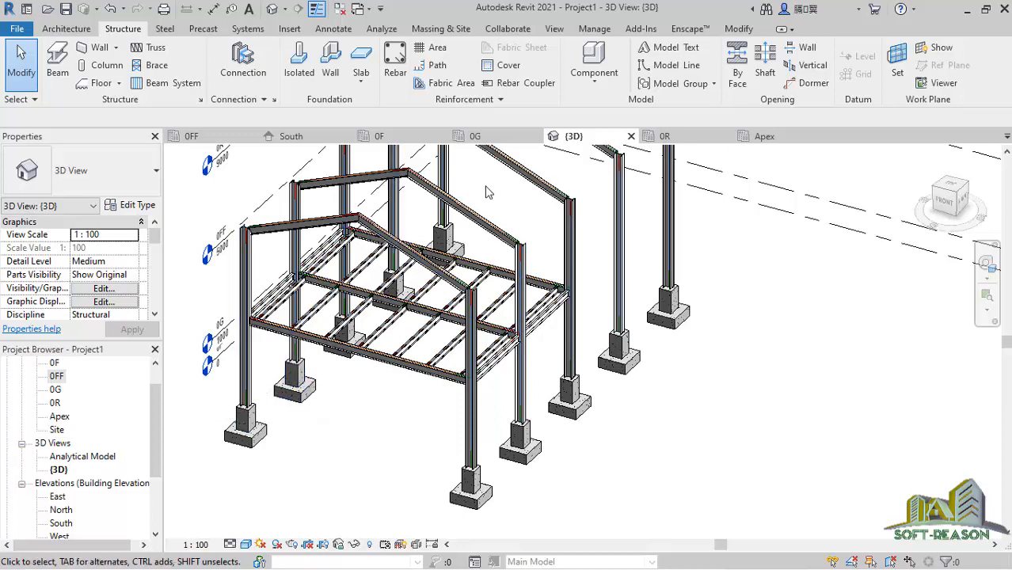
- Start a structural beam in the 0G plan with the M_Concrete-Rectangular Beam 300 x 600mm type
click(491, 139)
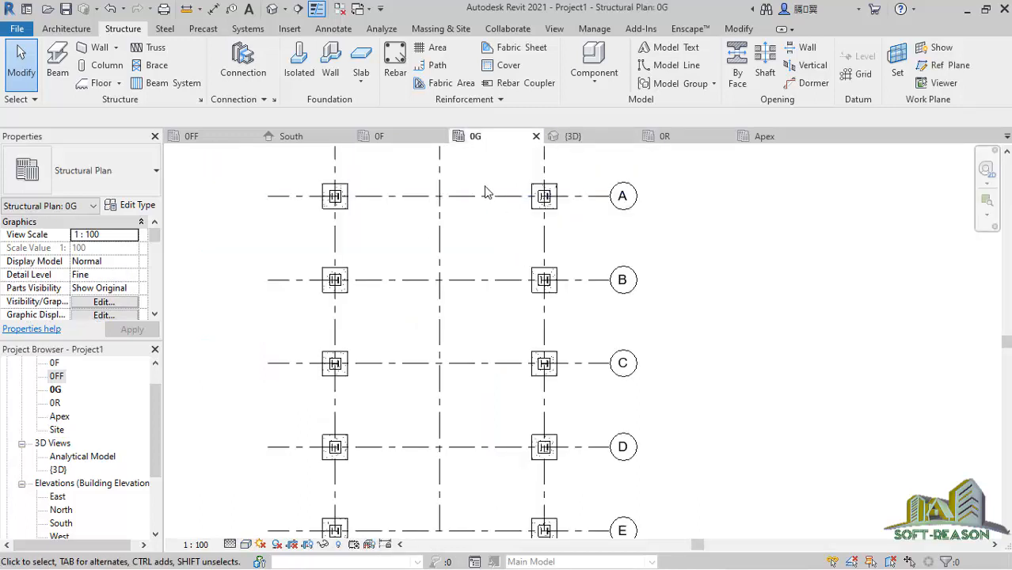
scroll(466, 247, down, 1)
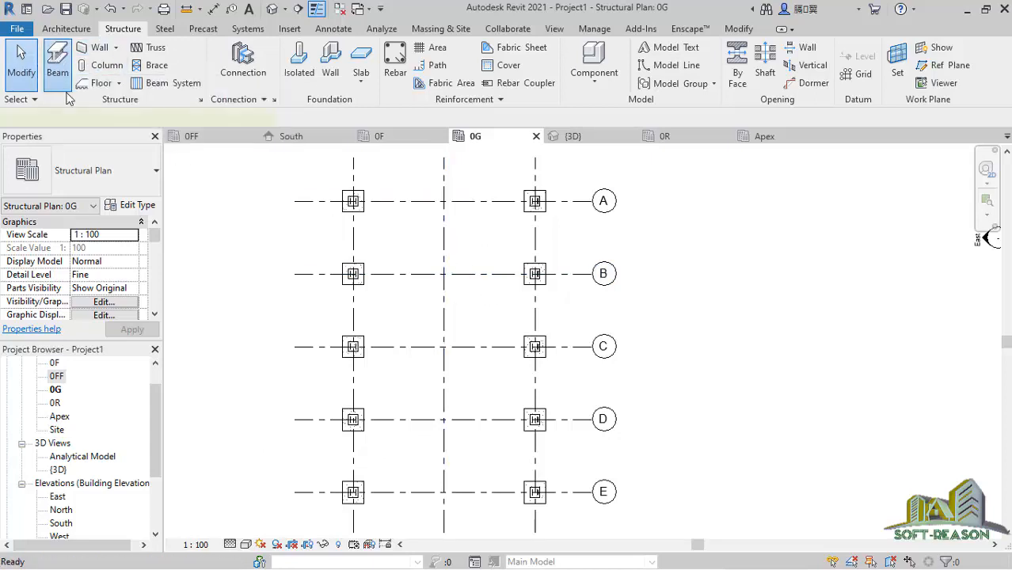
click(57, 57)
click(113, 182)
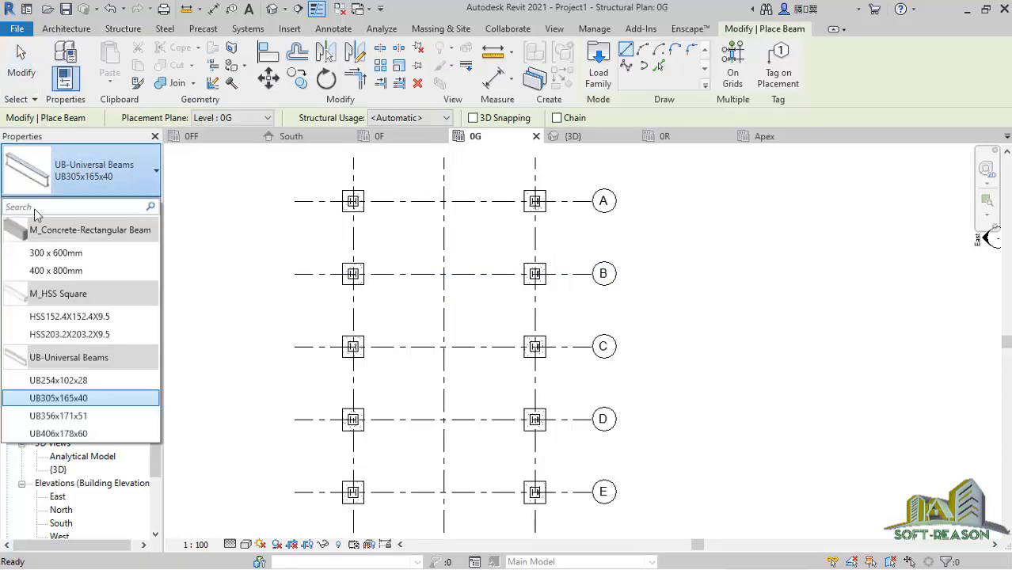
click(55, 253)
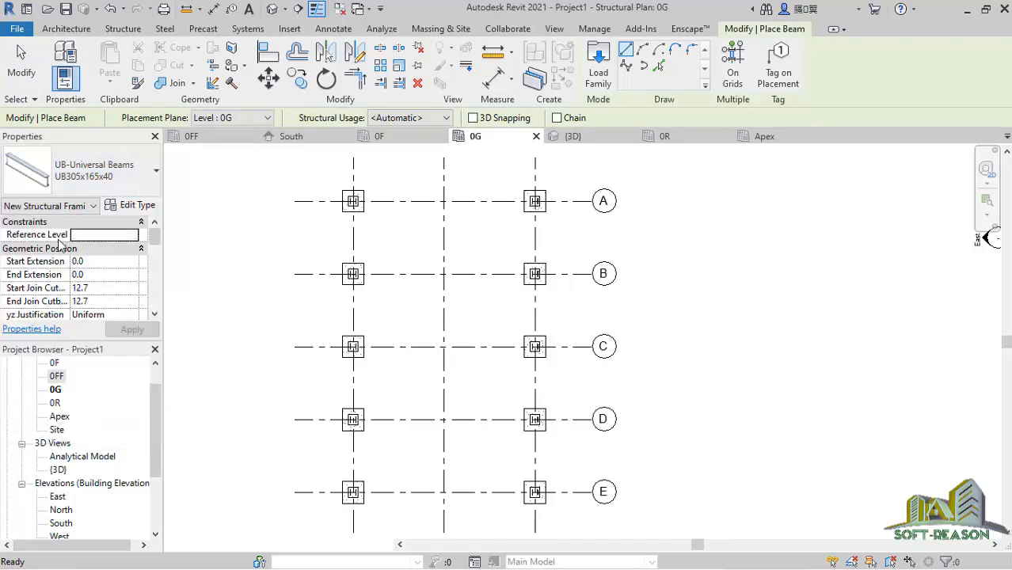
- Duplicate the concrete beam type as 450x225mm and set its h to 450 mm
click(131, 205)
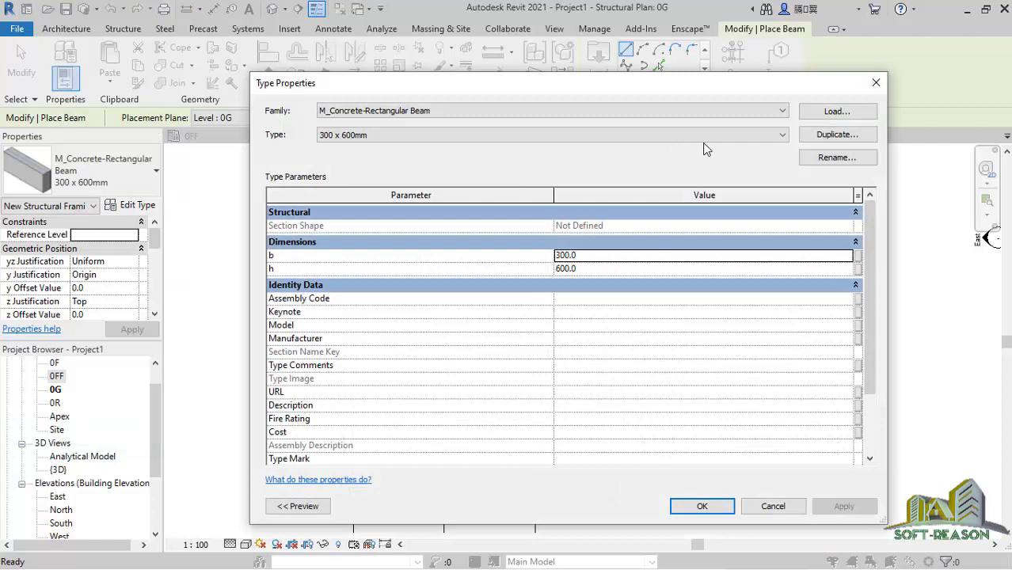
click(836, 135)
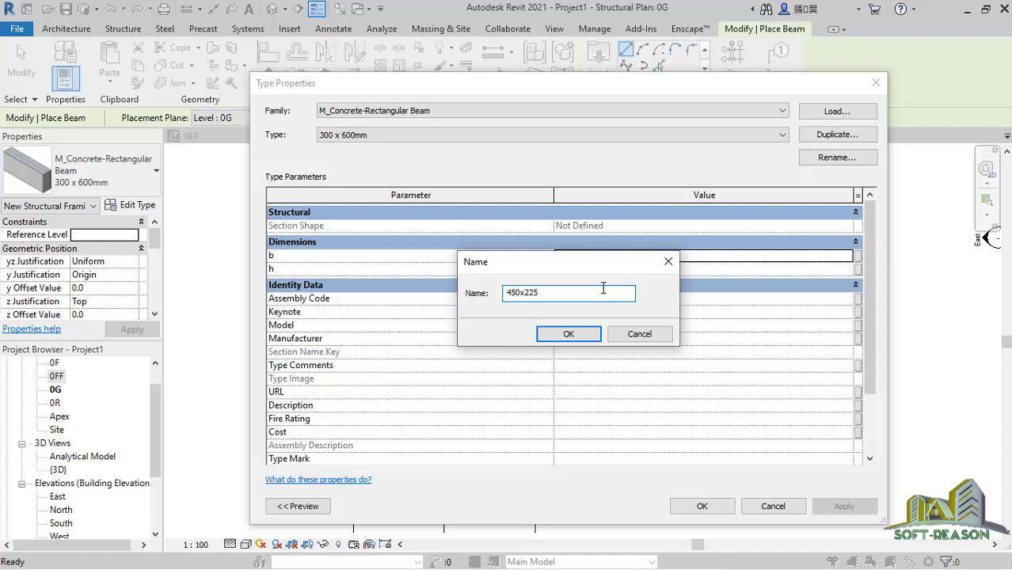
click(569, 334)
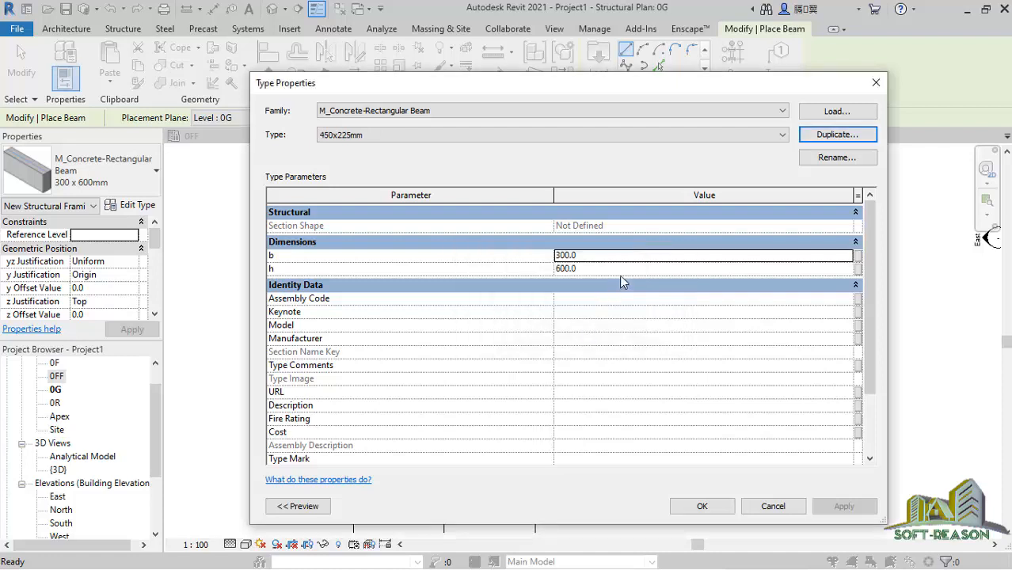
click(584, 256)
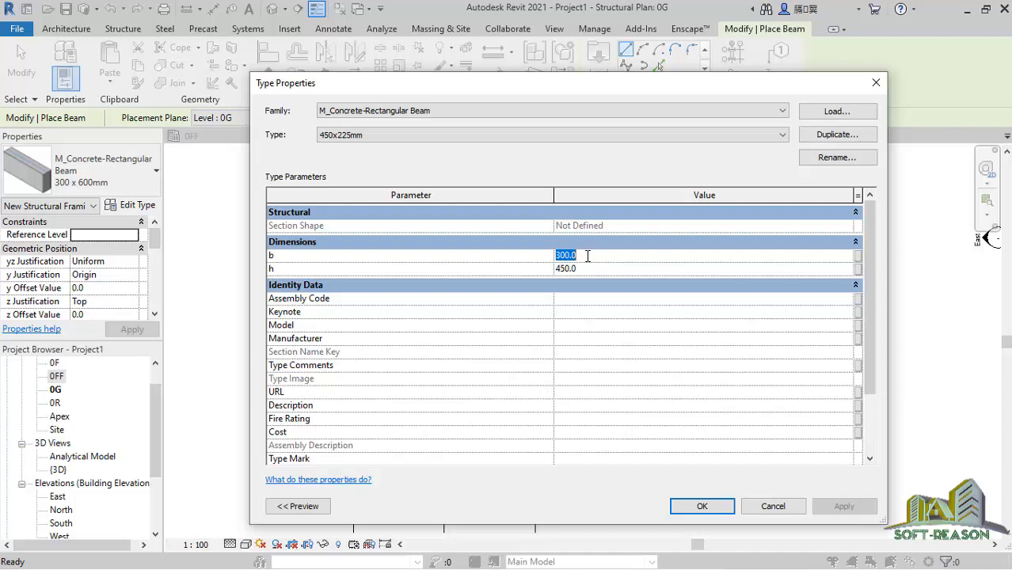
- Rename the duplicated concrete beam type as 450x300mm and accept the type properties
click(837, 157)
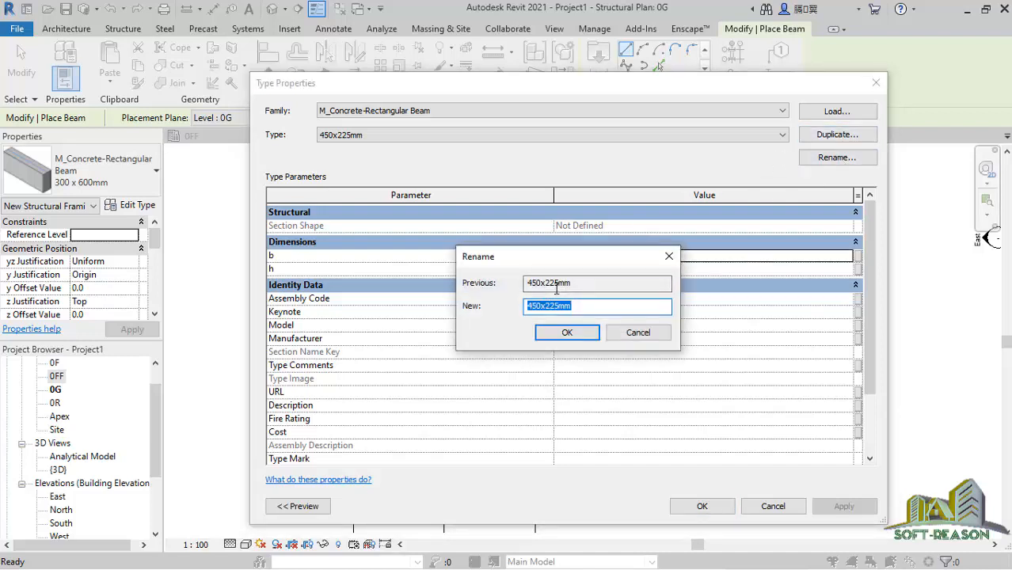
drag(546, 283, 557, 291)
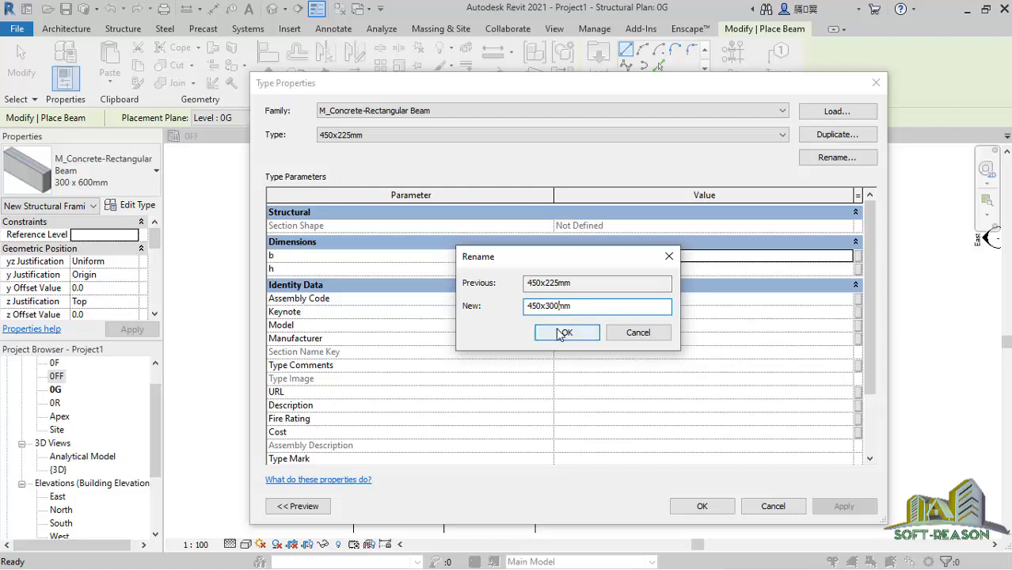
click(560, 333)
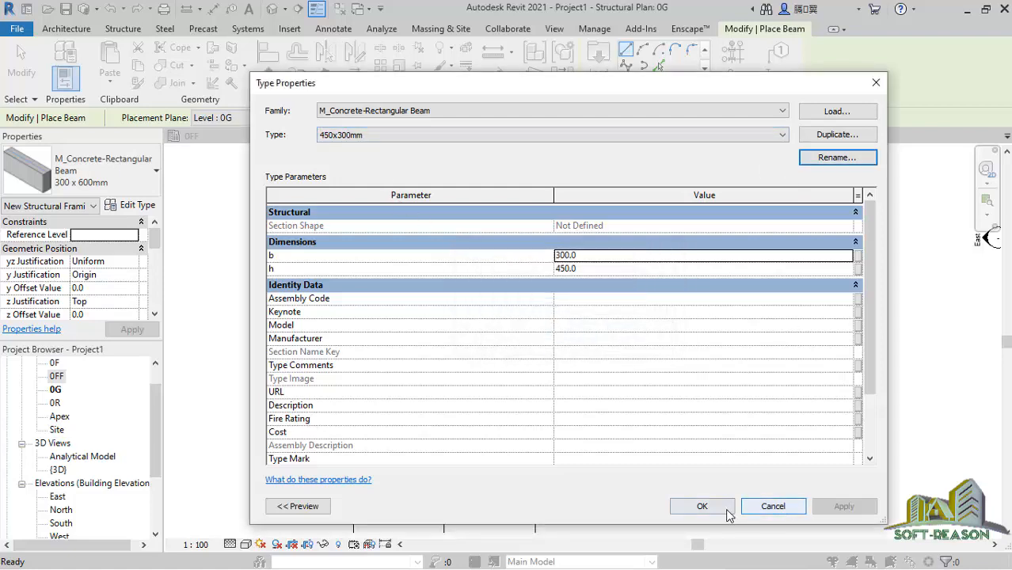
click(697, 505)
- Place 450x300mm concrete beams along grid line 1 between all its columns, using the On Grids option in the 0G plan
scroll(399, 313, down, 2)
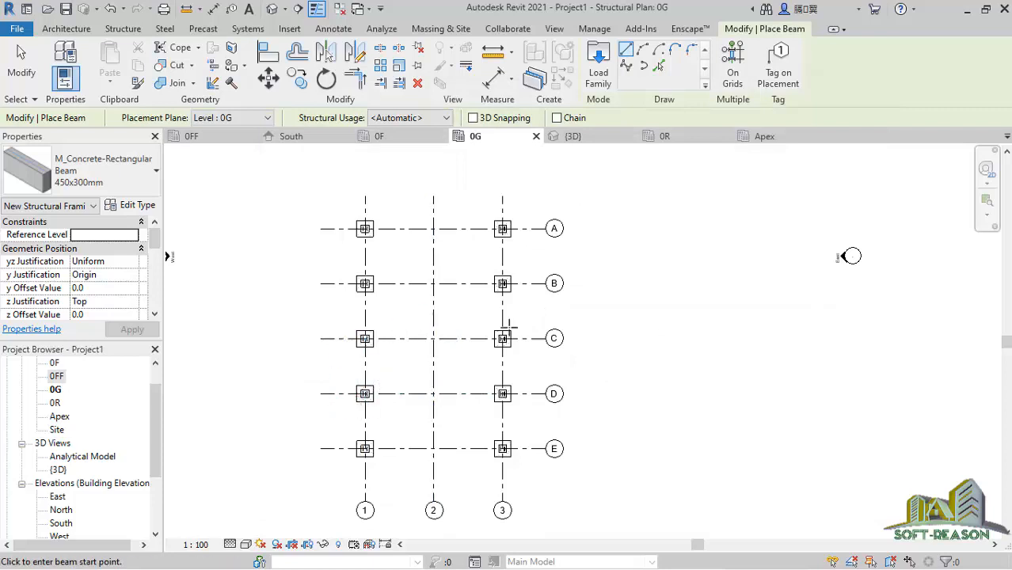
click(733, 70)
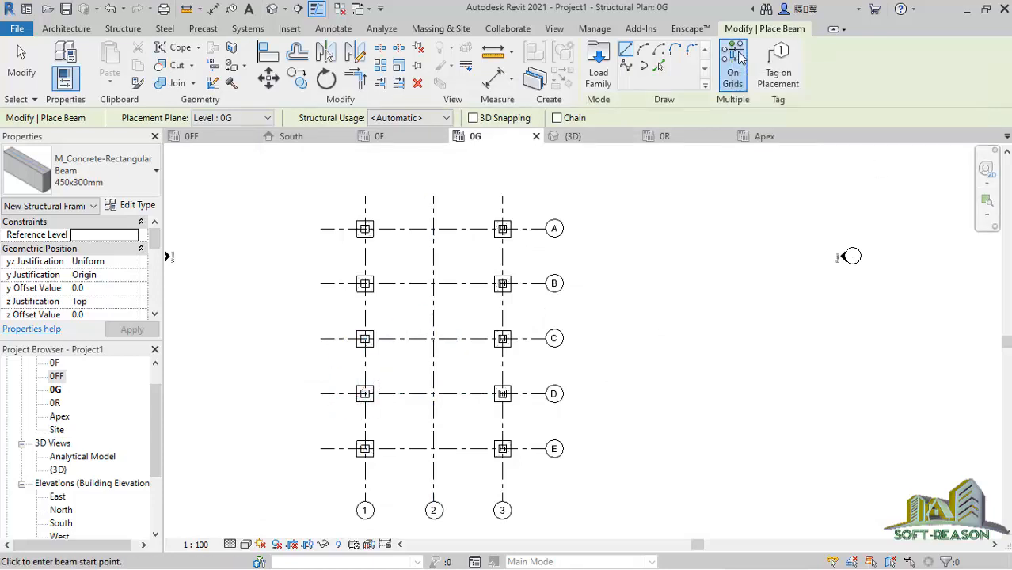
drag(339, 210, 293, 480)
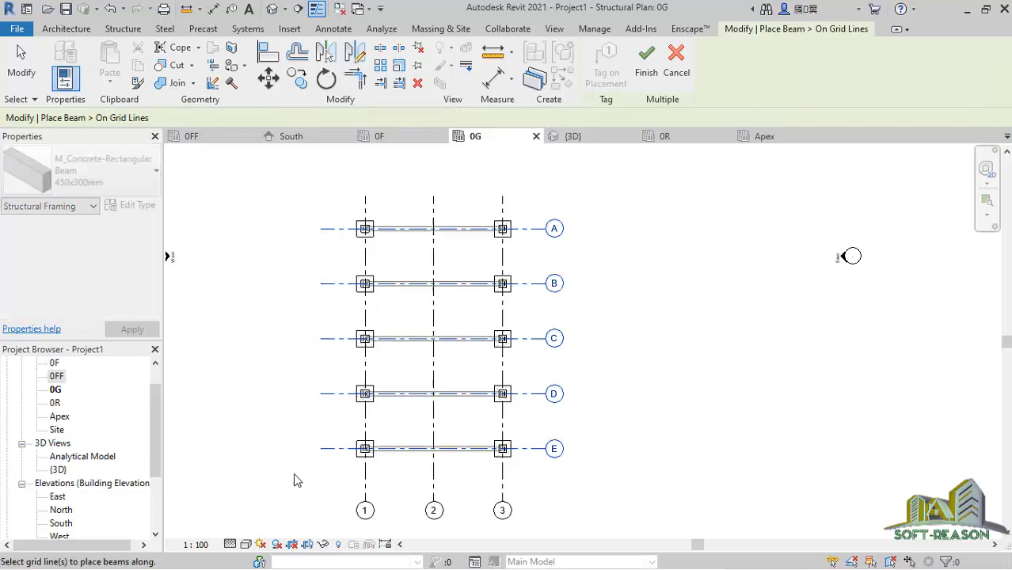
click(365, 486)
scroll(360, 348, up, 2)
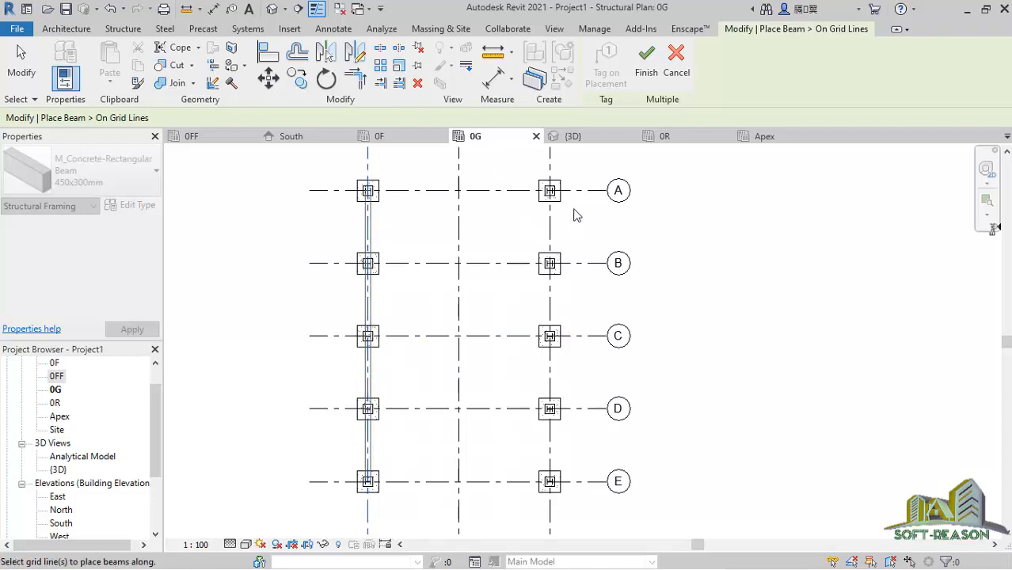
click(646, 70)
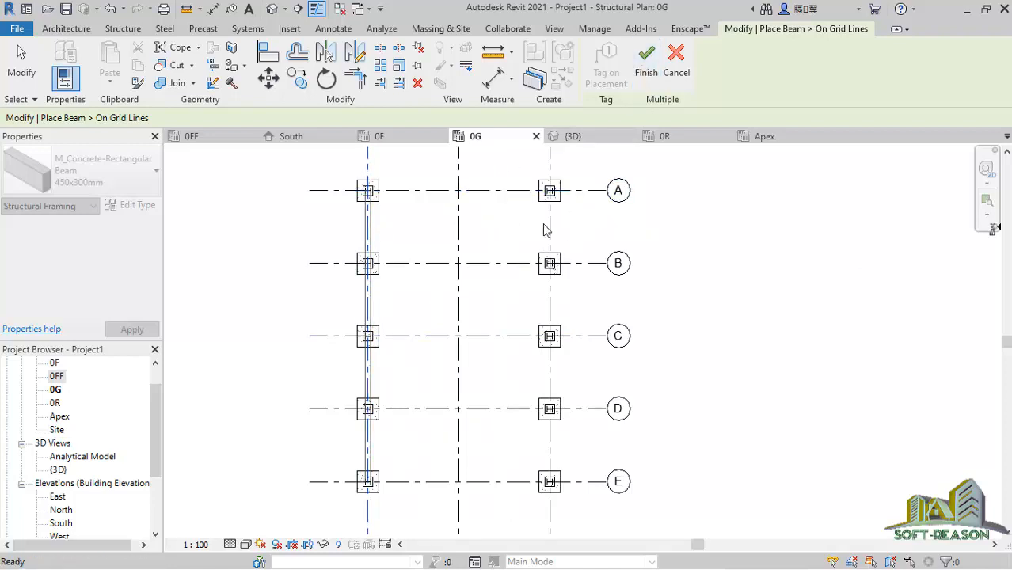
scroll(545, 230, down, 1)
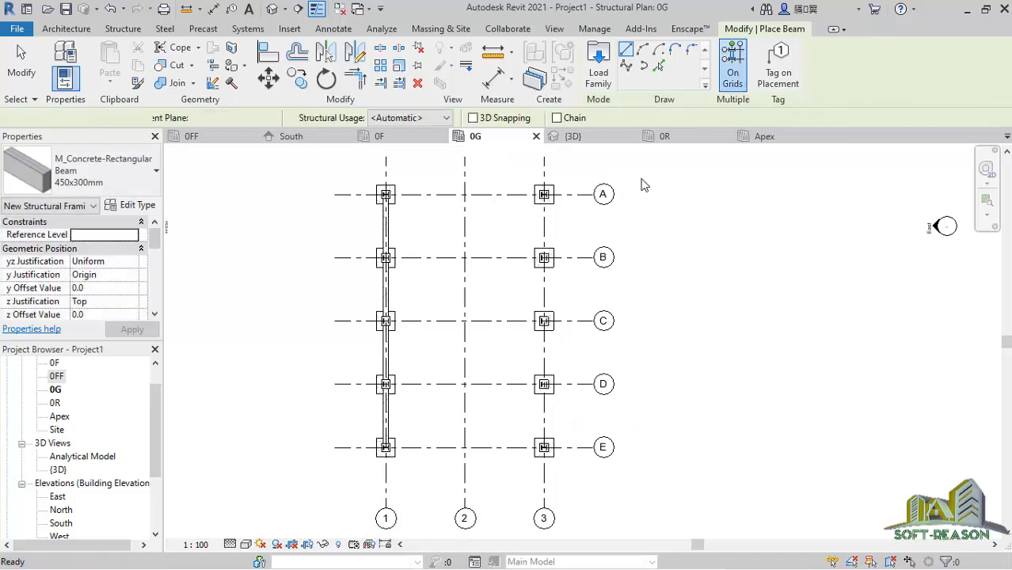
click(733, 67)
drag(586, 179, 564, 467)
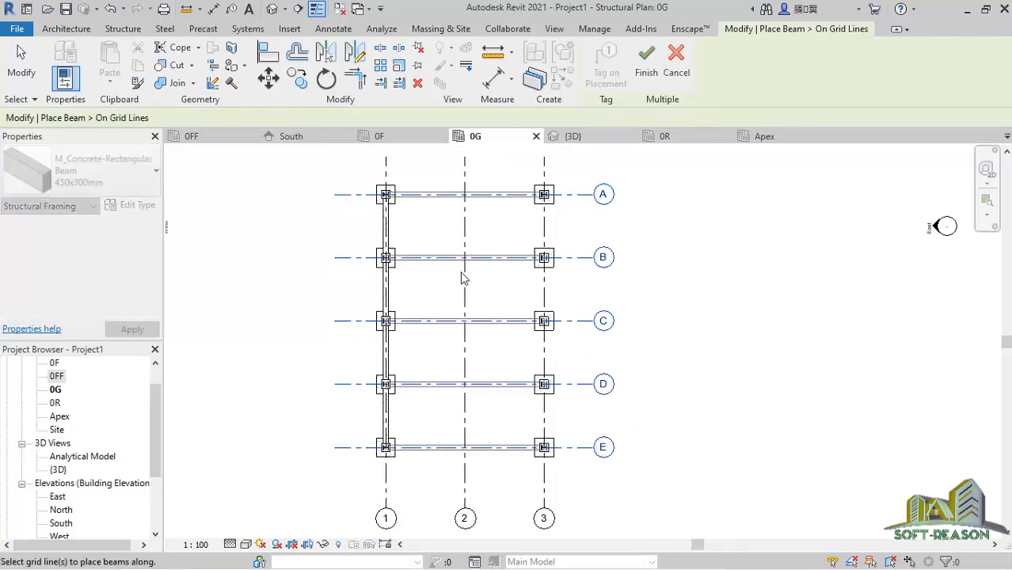
click(676, 67)
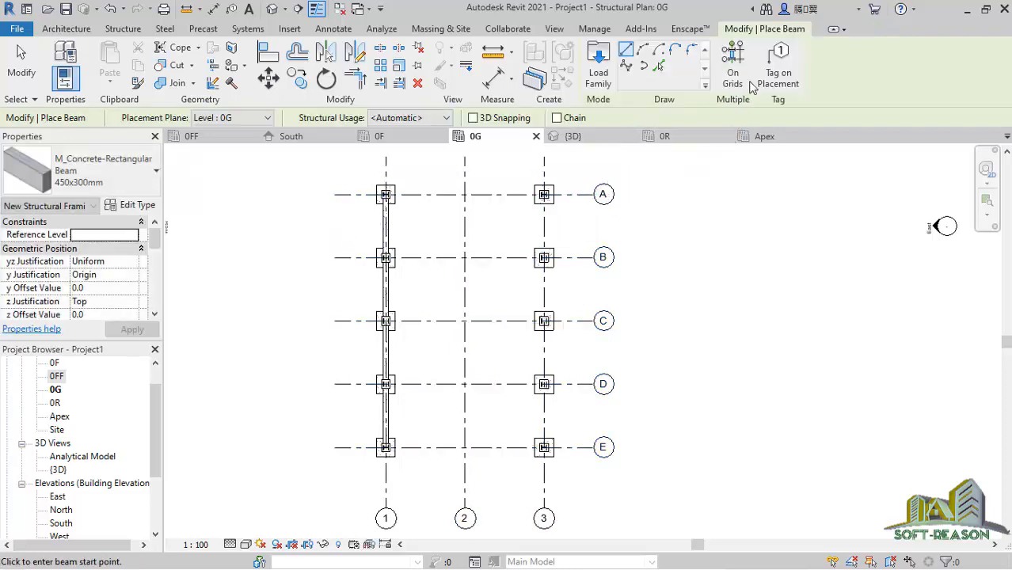
- Place 450x300mm concrete beams on grids along grid line 3 between all its columns
click(742, 66)
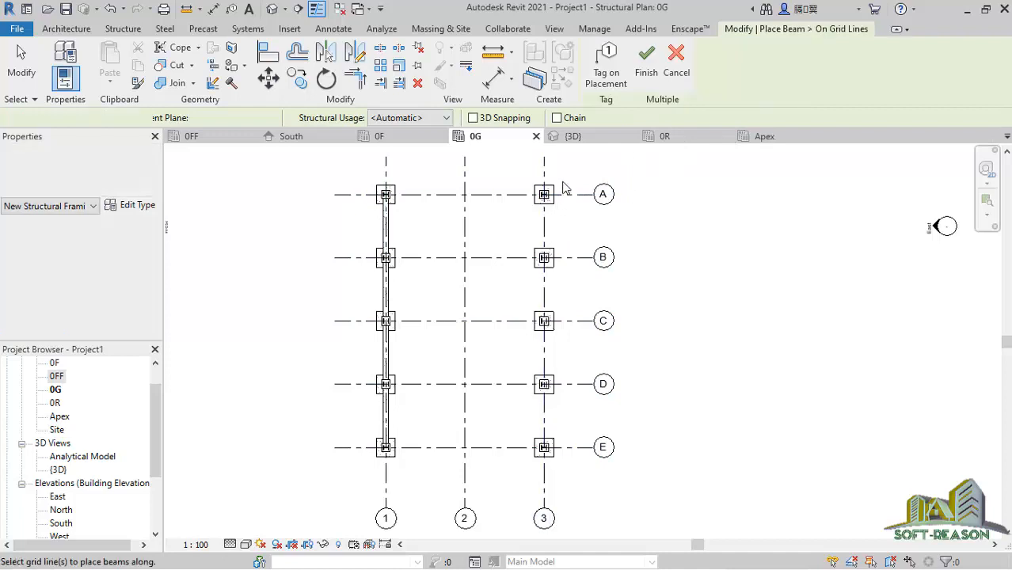
drag(579, 174, 570, 466)
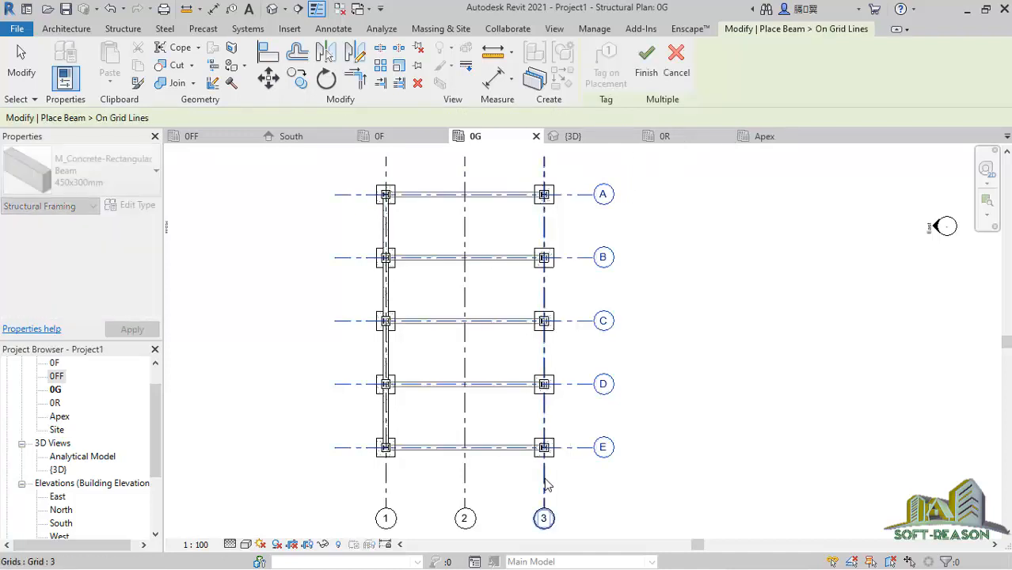
click(544, 483)
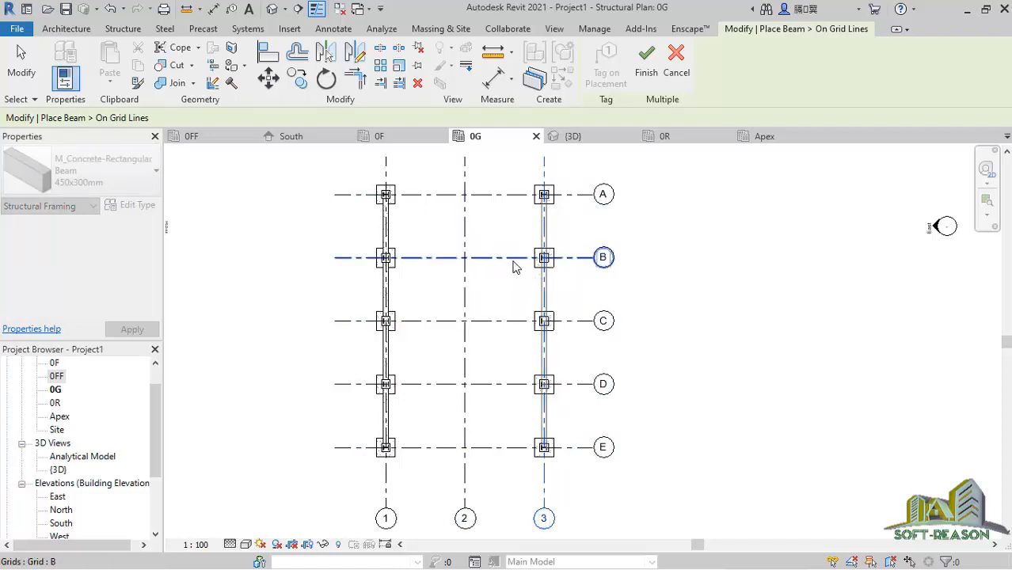
click(646, 67)
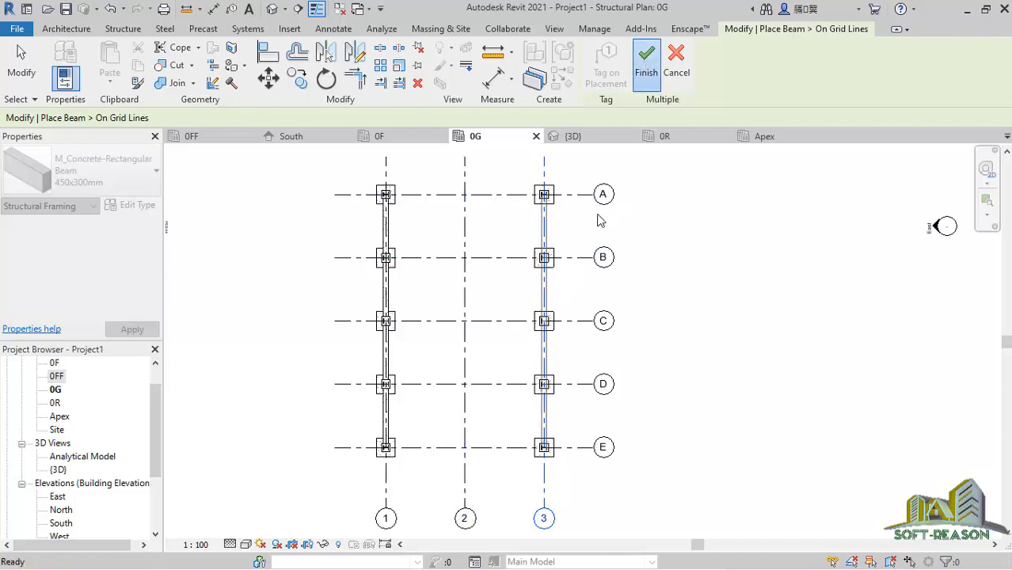
- Place a 450x300mm concrete beam along grid line A between the columns on grids 1 and 3
scroll(455, 230, up, 2)
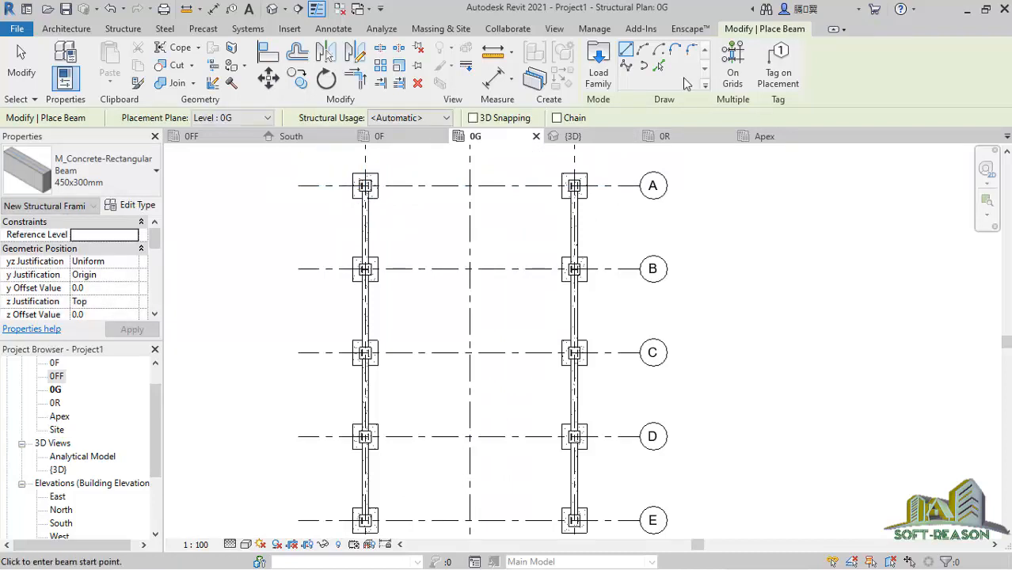
click(732, 68)
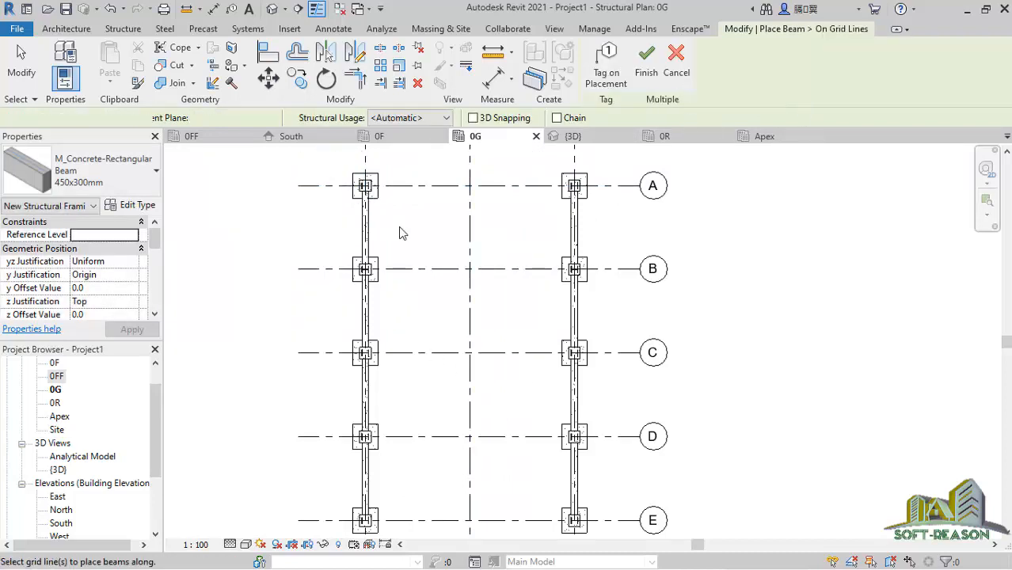
click(307, 192)
scroll(498, 321, down, 2)
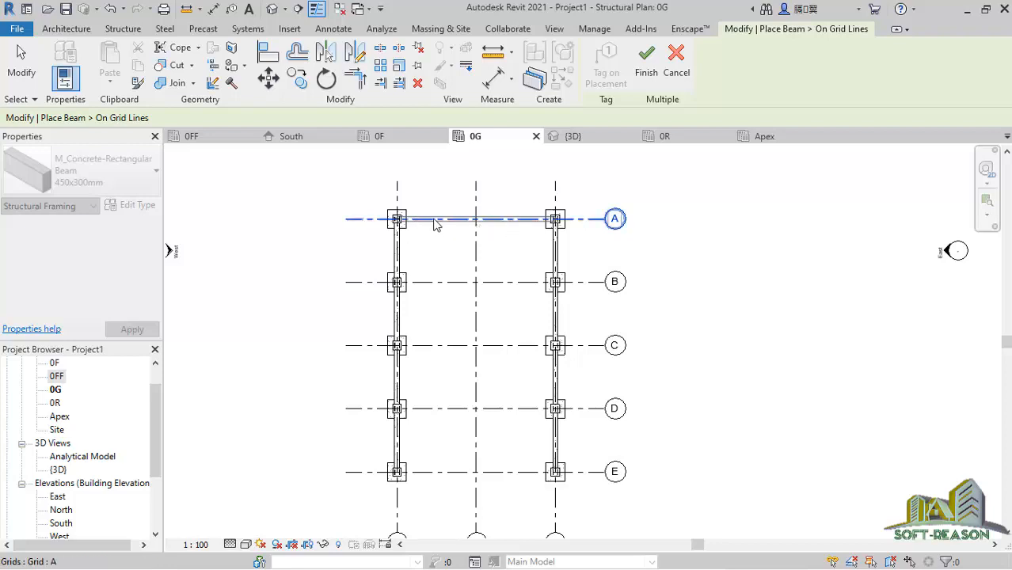
scroll(450, 230, up, 2)
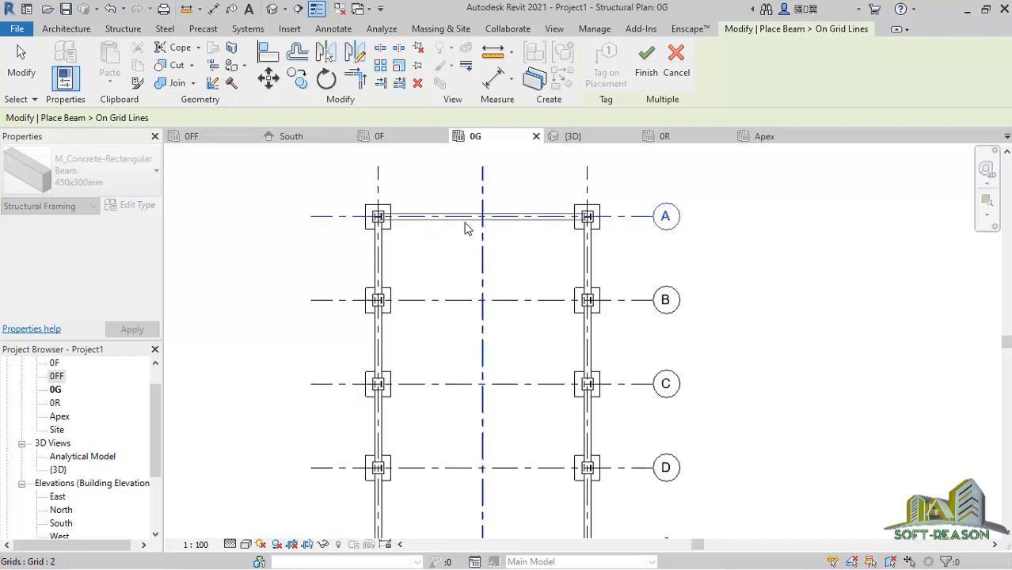
click(492, 232)
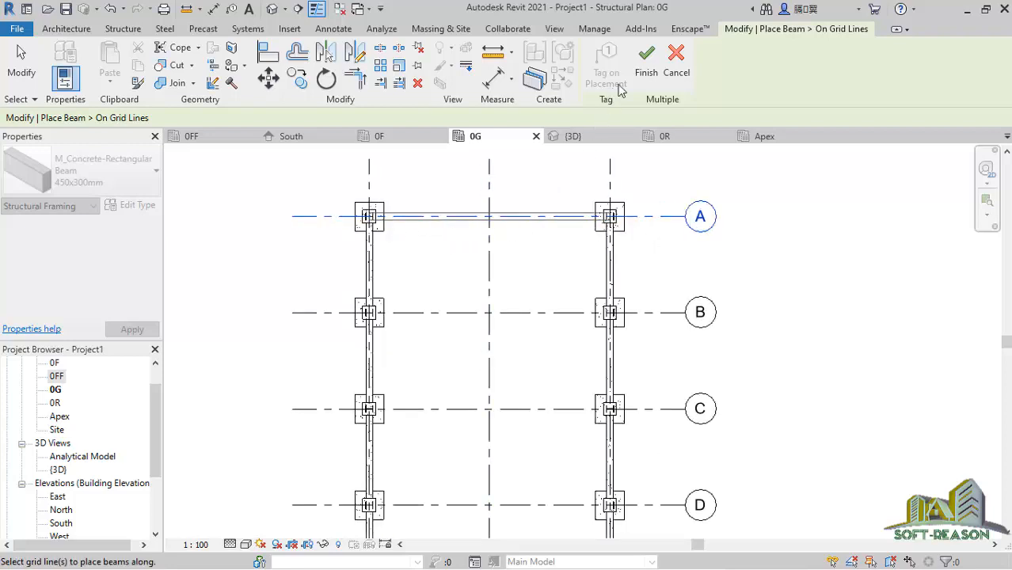
click(646, 63)
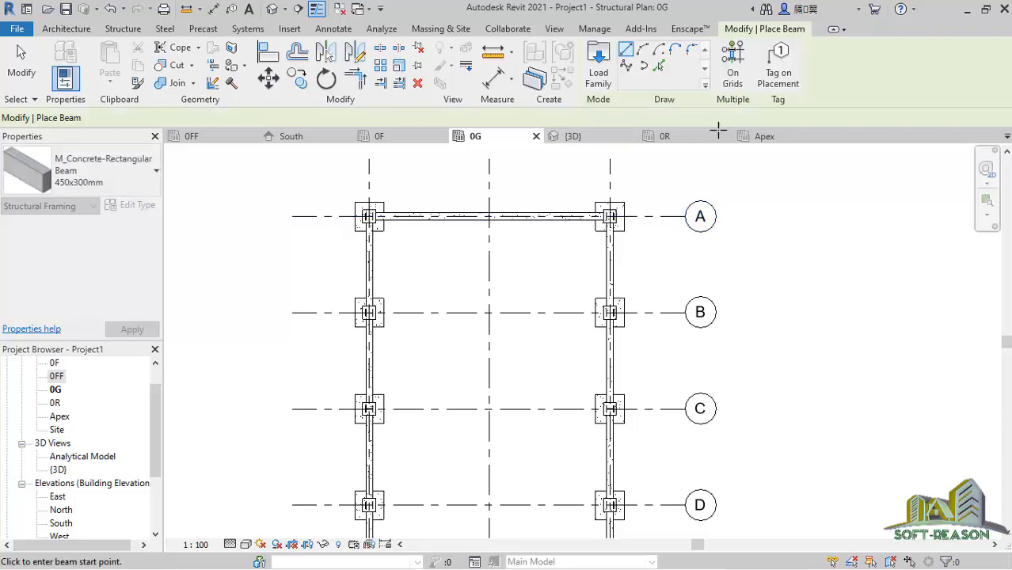
- Place a 450x300mm concrete beam along grid line C between the columns on grids 1 and 3
click(733, 63)
scroll(511, 286, down, 4)
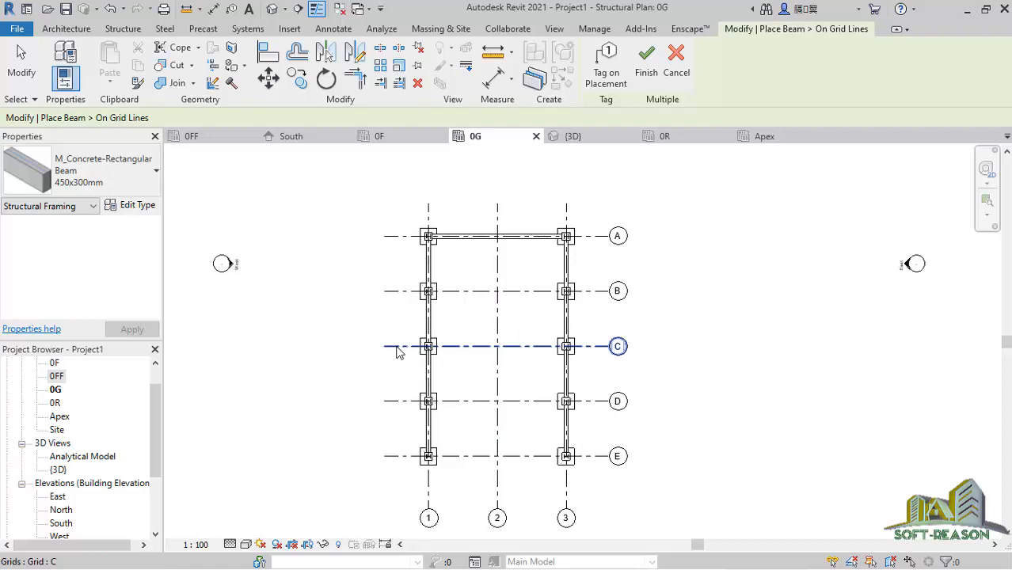
click(399, 350)
scroll(493, 360, up, 2)
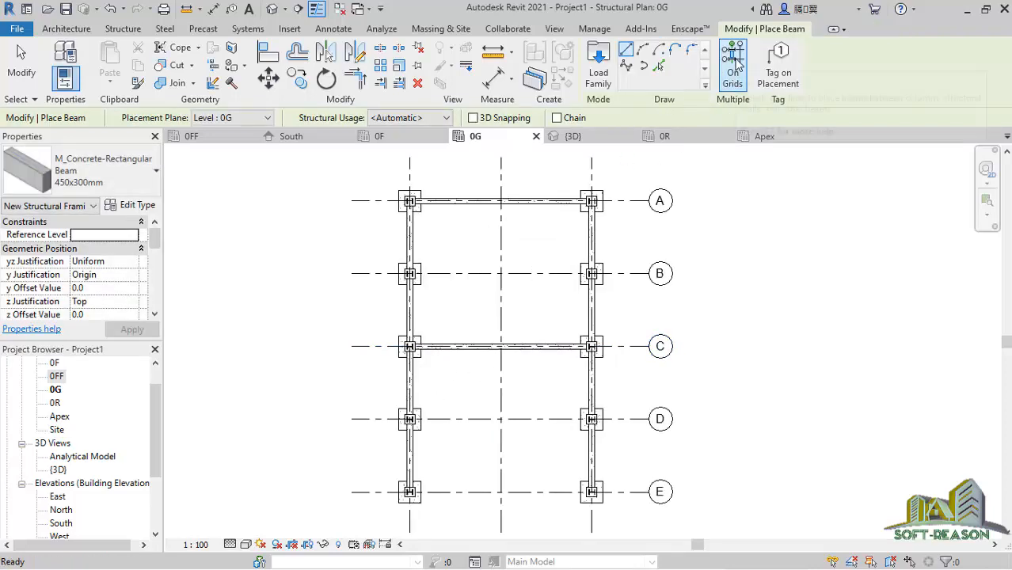
- Place a 450x300mm concrete beam along grid line E between grids 1 and 3, and end the beam command
click(733, 64)
scroll(410, 389, down, 1)
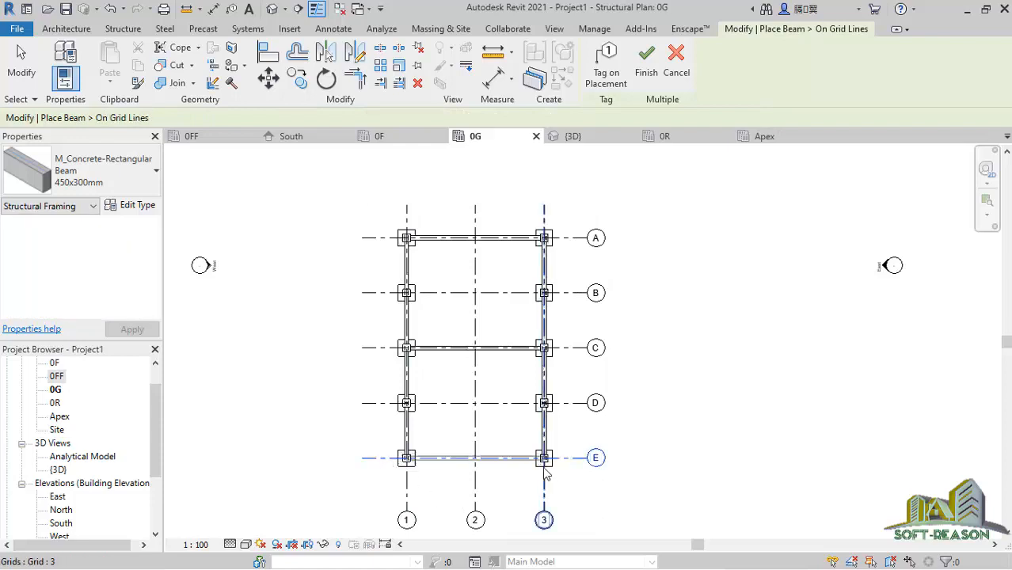
click(646, 63)
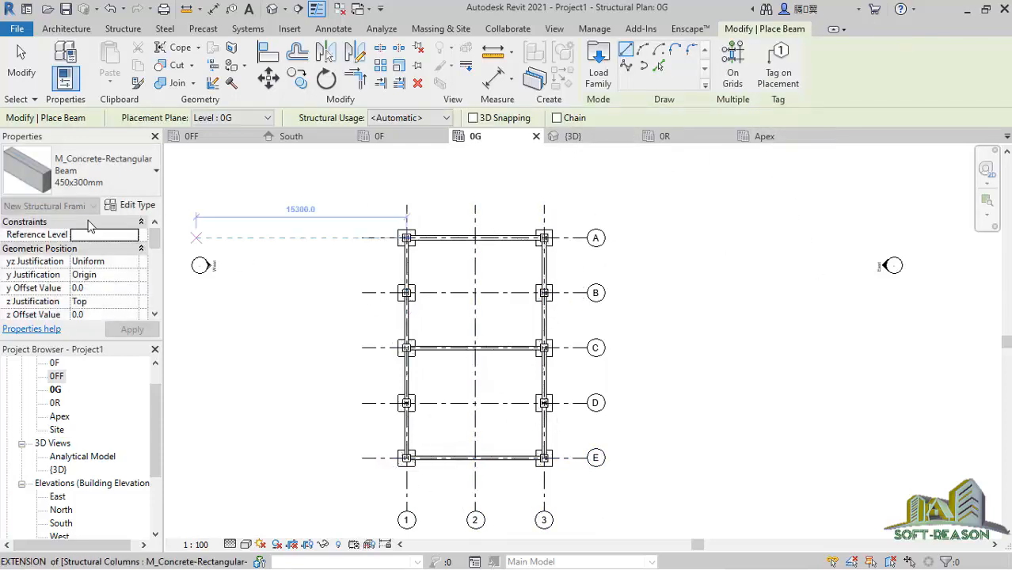
click(21, 79)
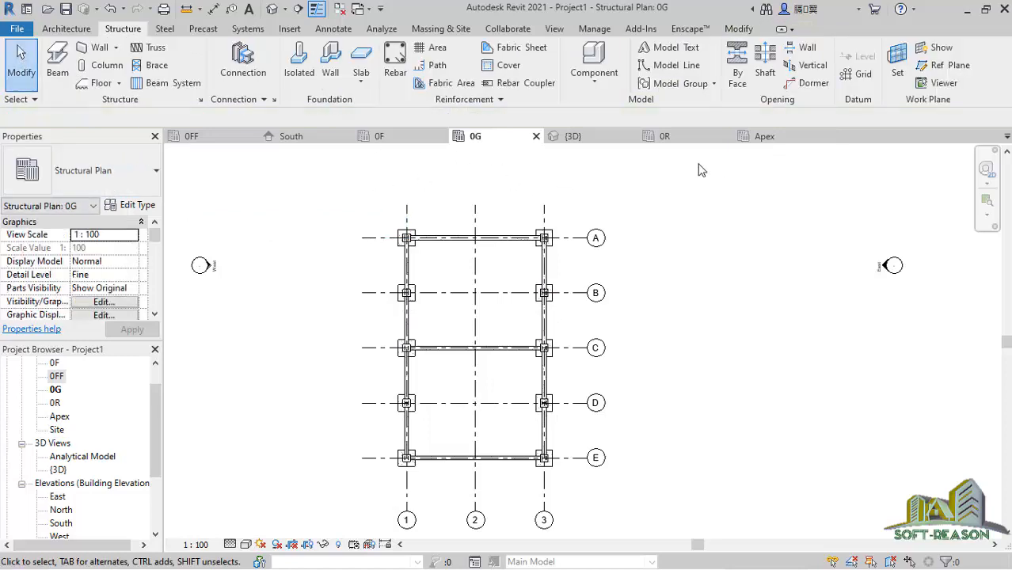
- Examine the concrete ground beams, columns and footings together with the steel frame in the 3D view
click(611, 144)
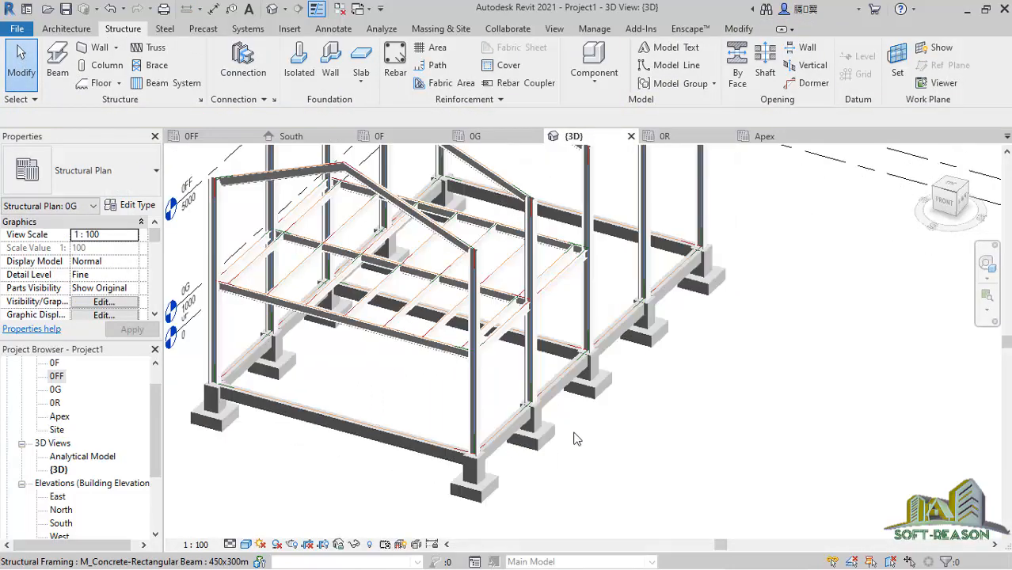
scroll(522, 477, up, 1)
scroll(515, 467, down, 3)
scroll(698, 286, up, 1)
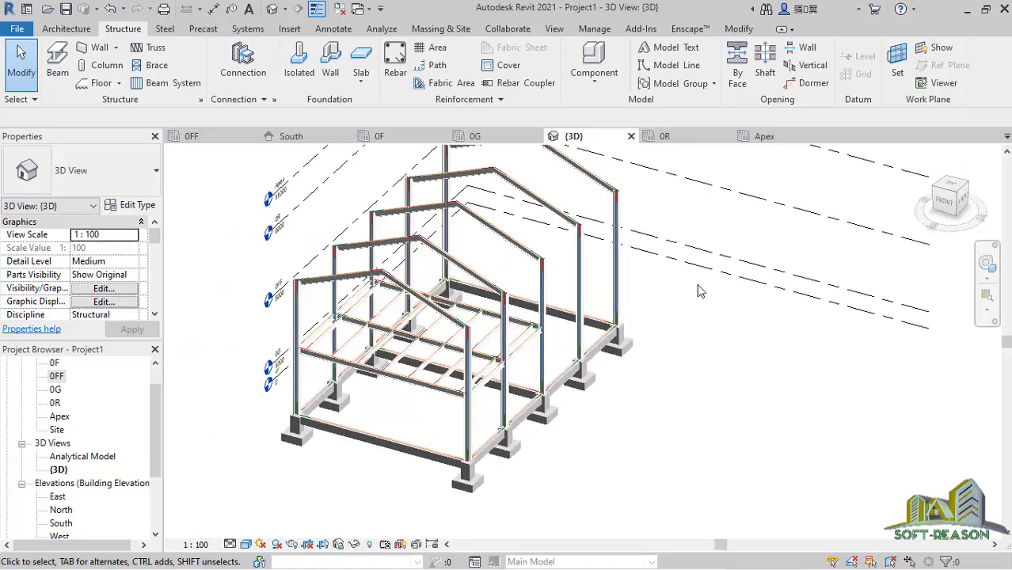
scroll(518, 408, down, 1)
scroll(441, 437, up, 1)
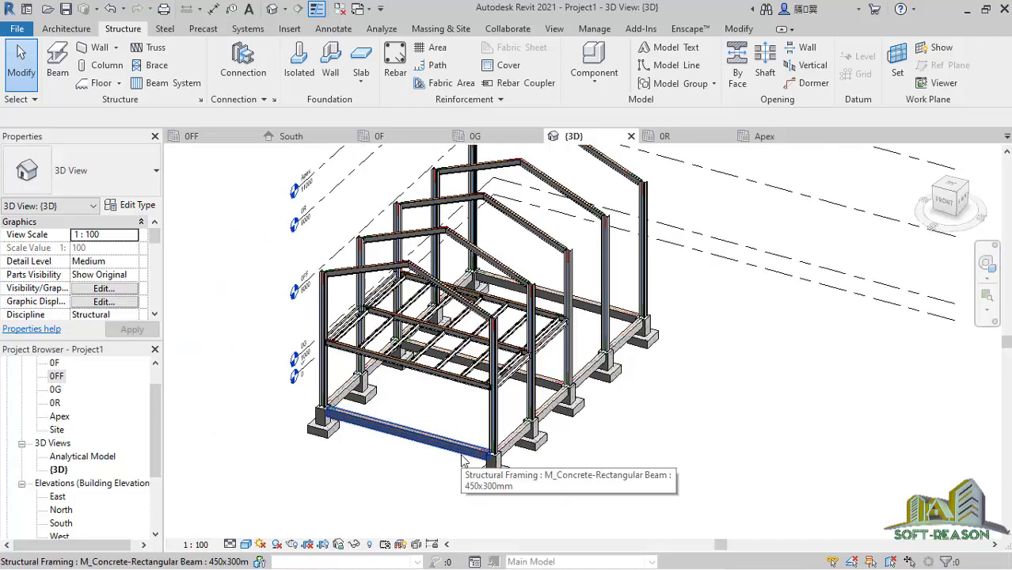
scroll(631, 445, down, 1)
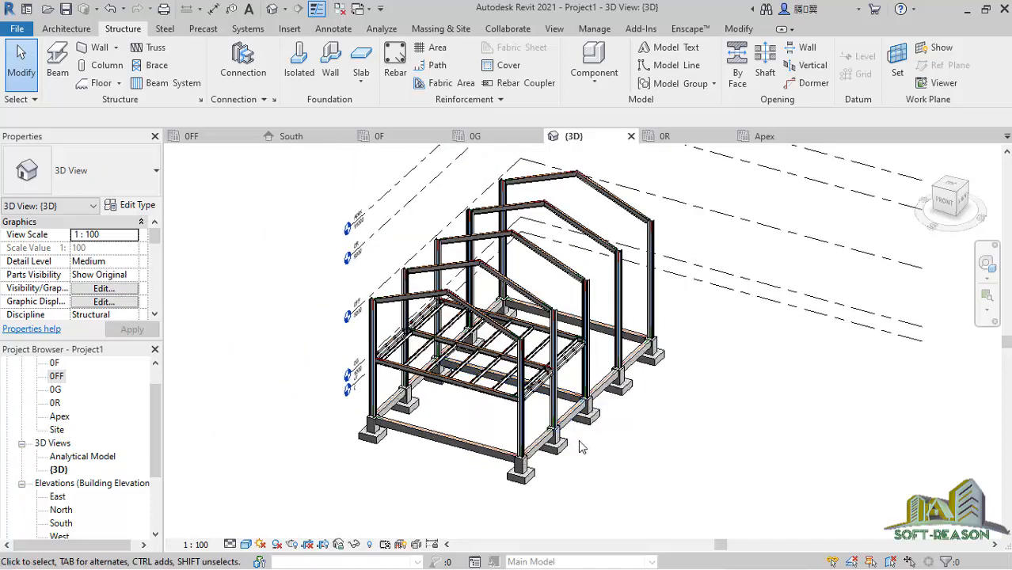
scroll(575, 438, up, 1)
scroll(575, 438, up, 2)
scroll(564, 440, down, 3)
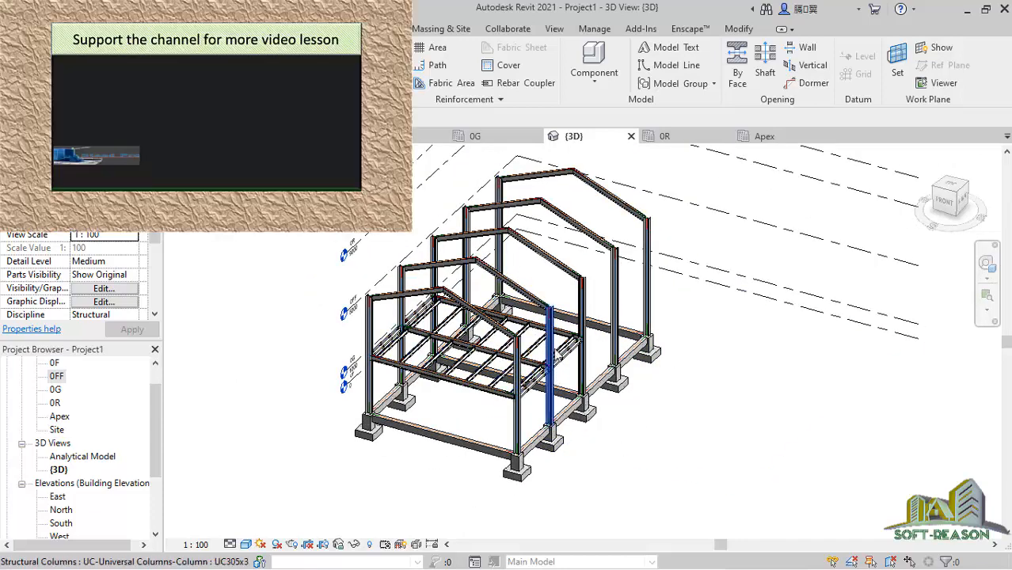
scroll(532, 346, up, 1)
scroll(475, 404, down, 1)
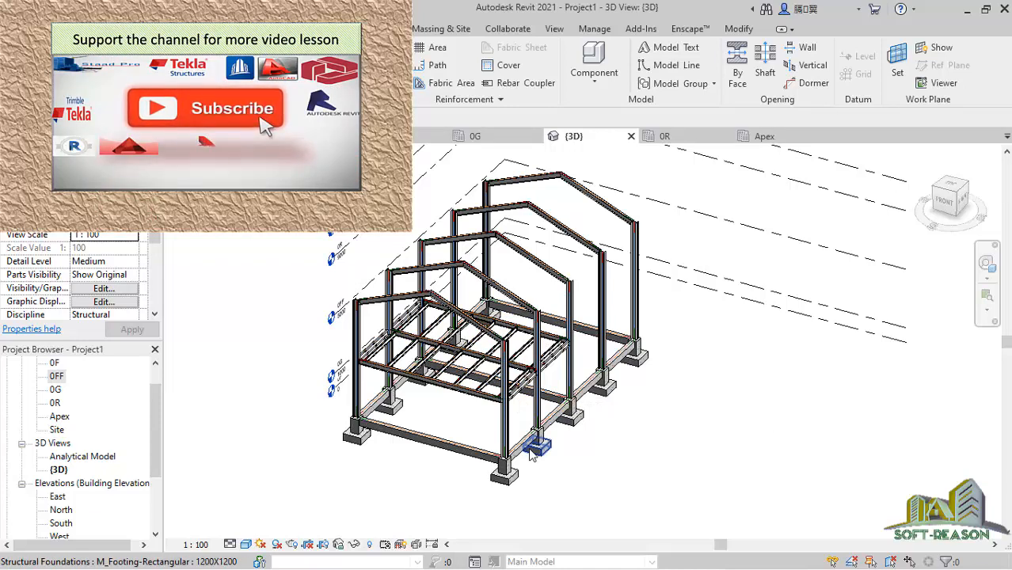
scroll(516, 441, up, 1)
scroll(510, 439, up, 1)
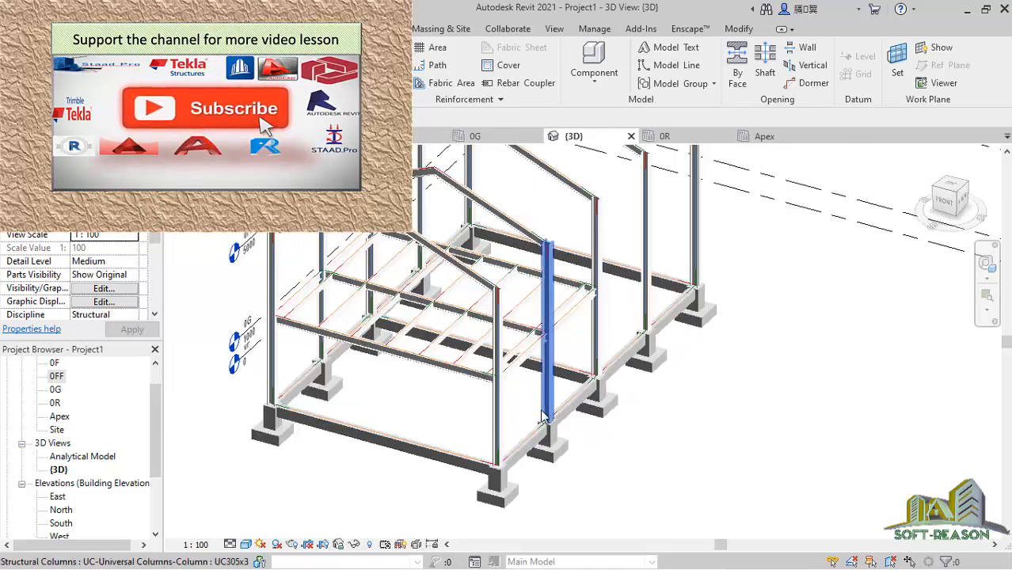
scroll(468, 413, up, 1)
scroll(412, 425, down, 1)
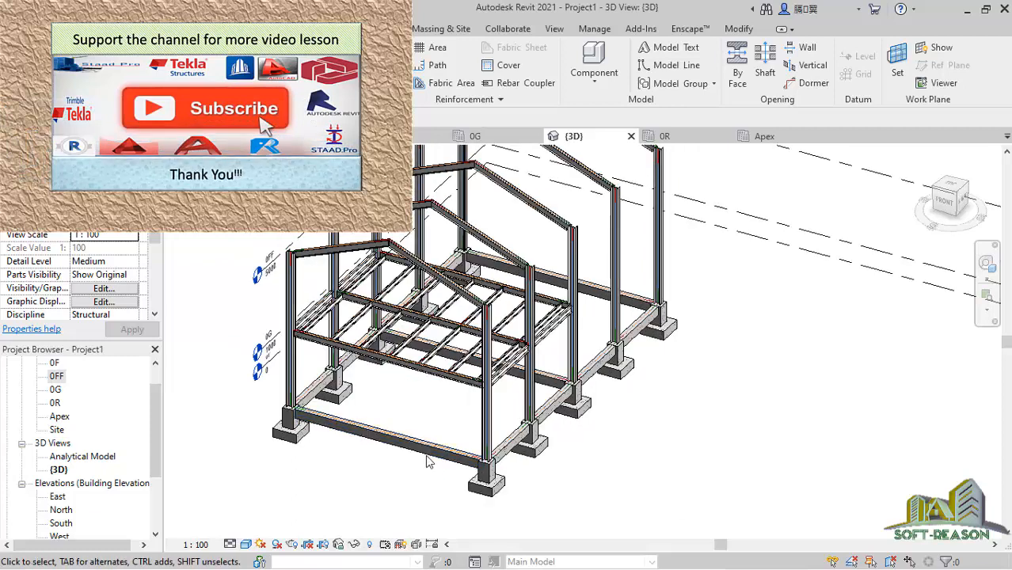